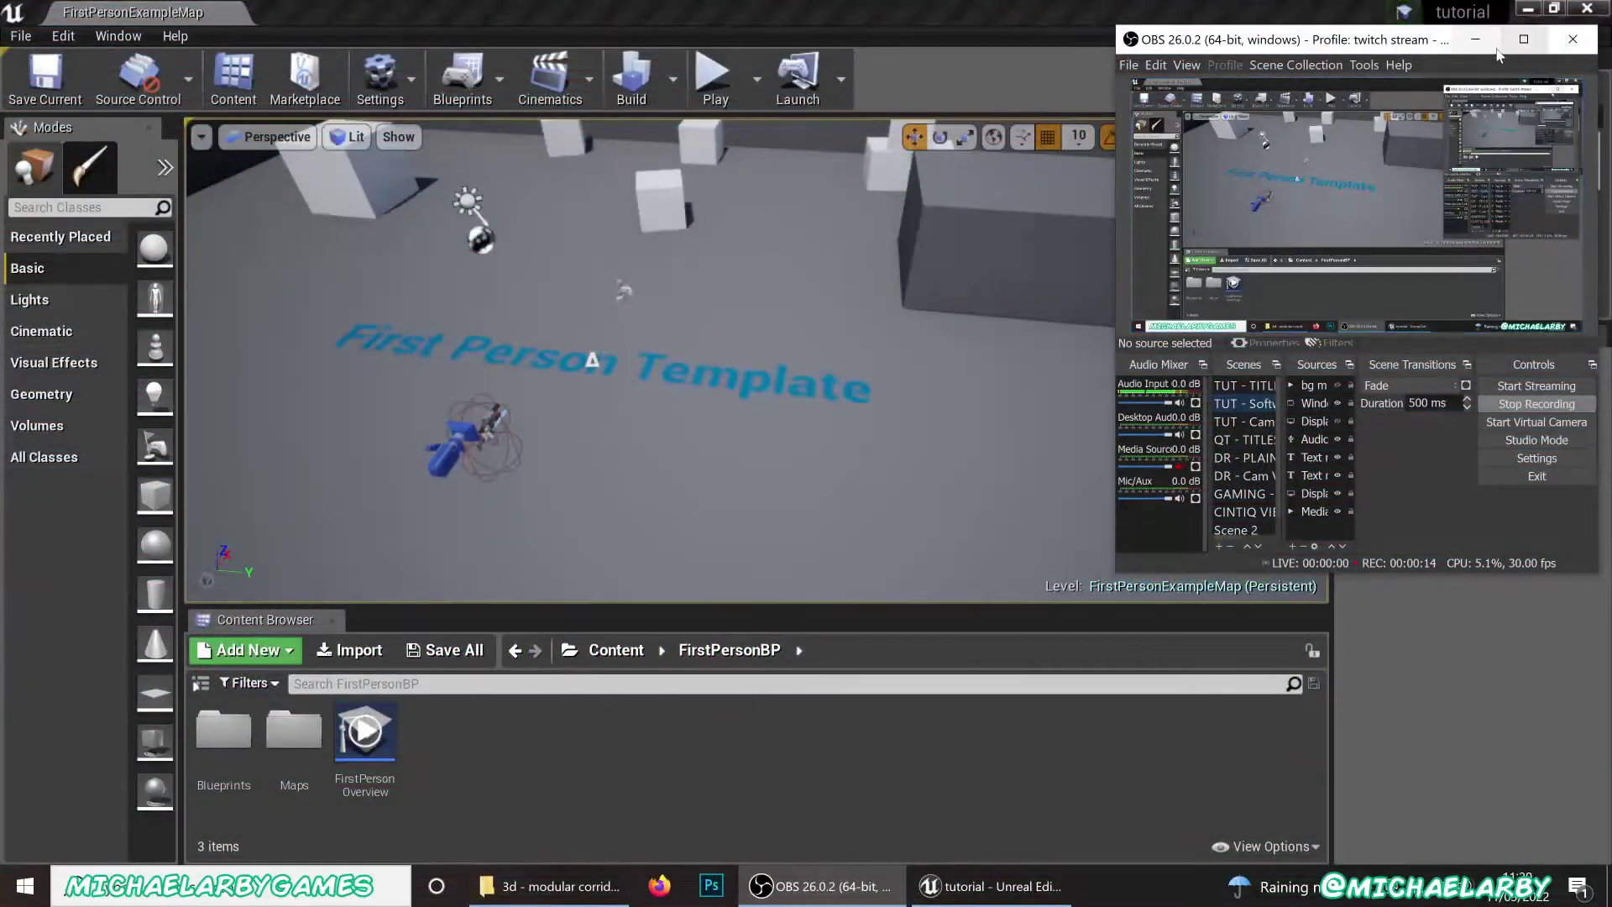
# Show the scifi_kit mesh files, from archway to window, in File Explorer's 3d - modular corridors tutorial folder
pyautogui.click(1475, 38)
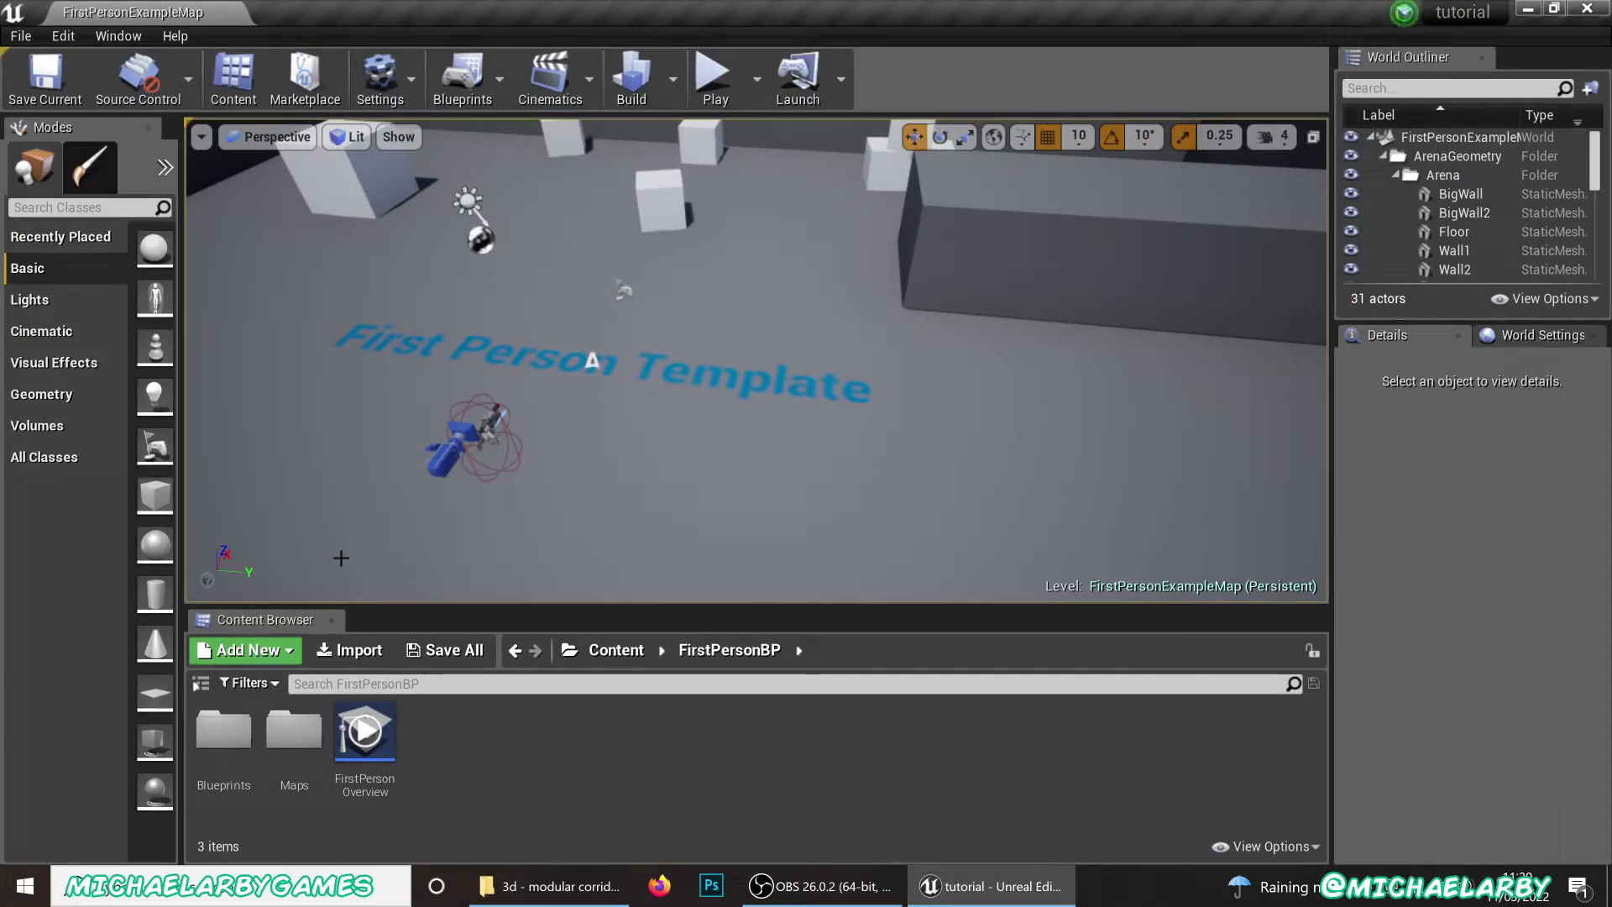
pyautogui.click(557, 883)
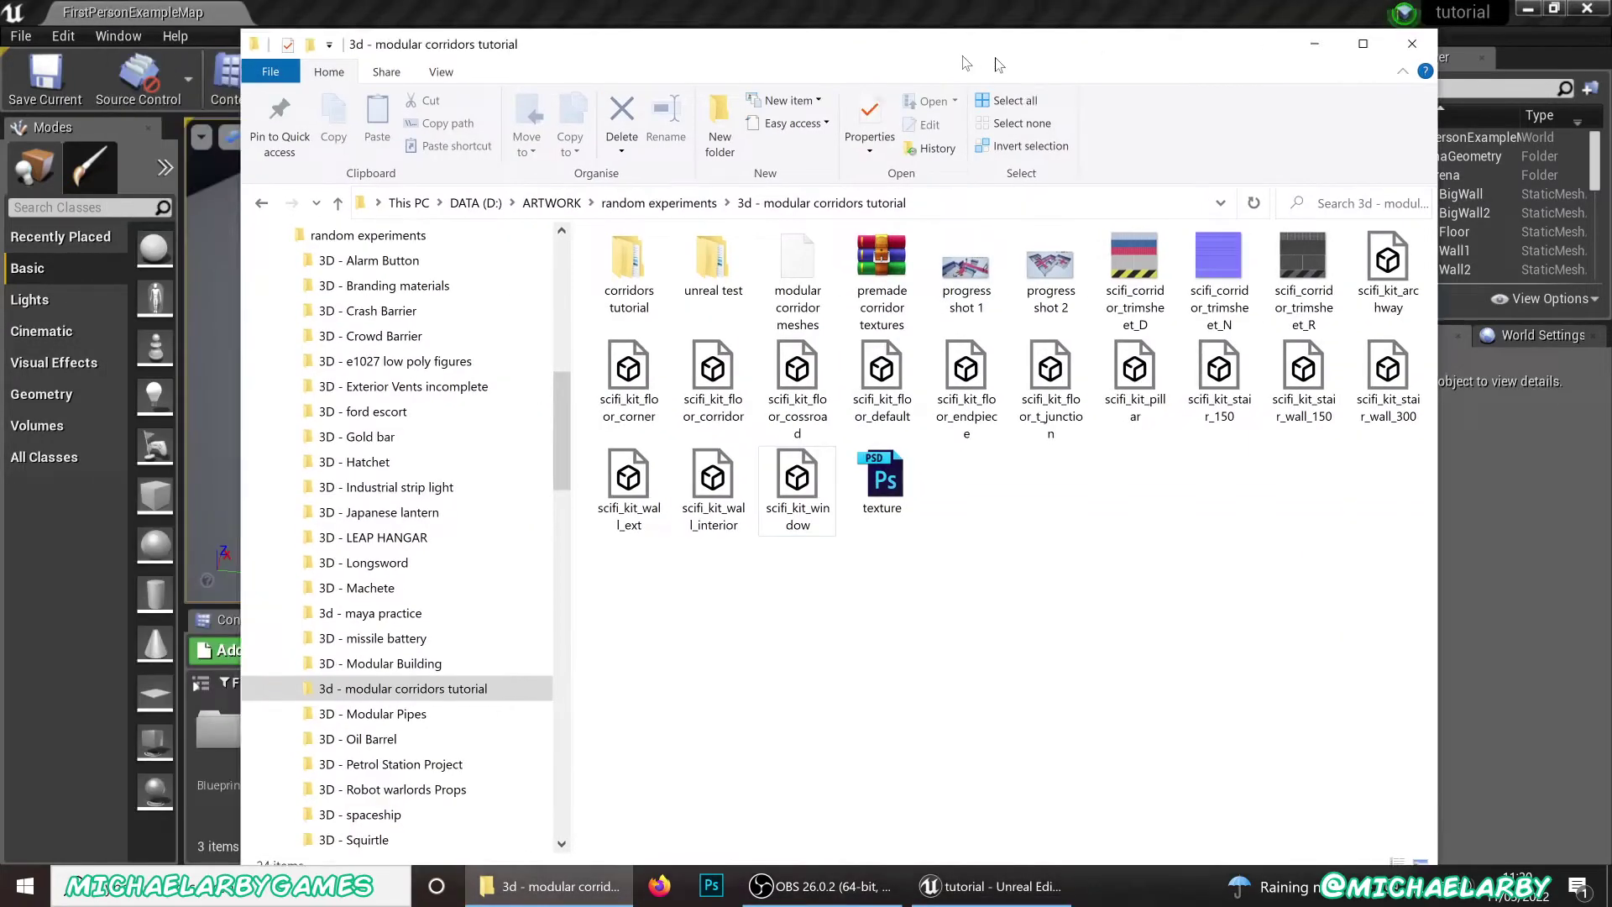
pyautogui.moveTo(998, 65); pyautogui.dragTo(1106, 36)
pyautogui.click(1494, 243)
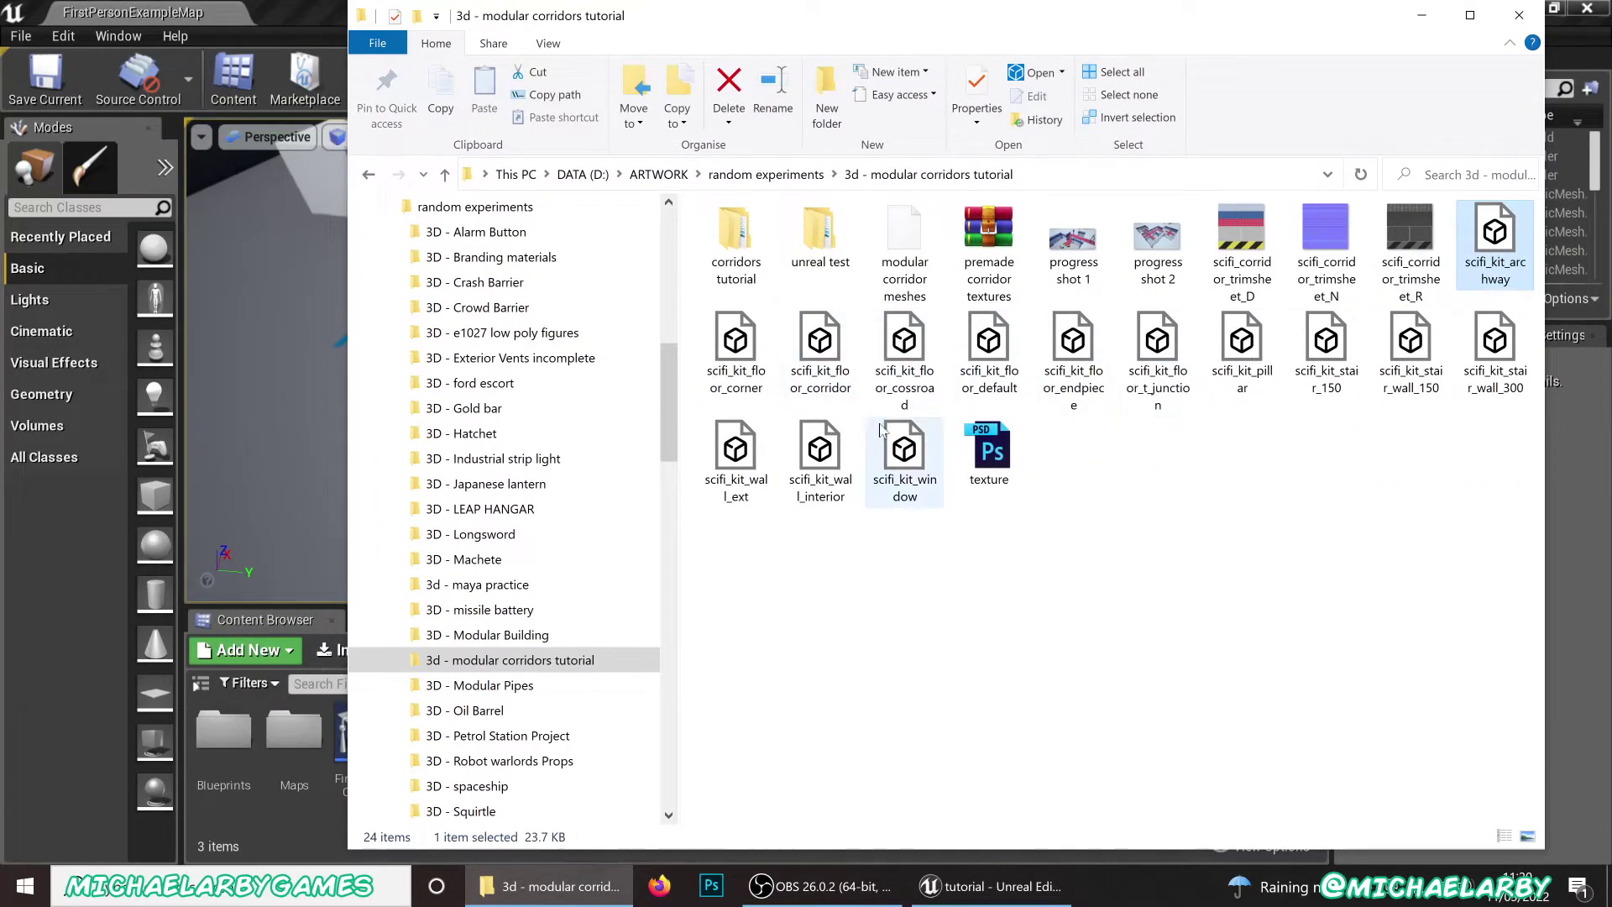
pyautogui.keyDown('shift'); pyautogui.click(904, 453); pyautogui.keyUp('shift')
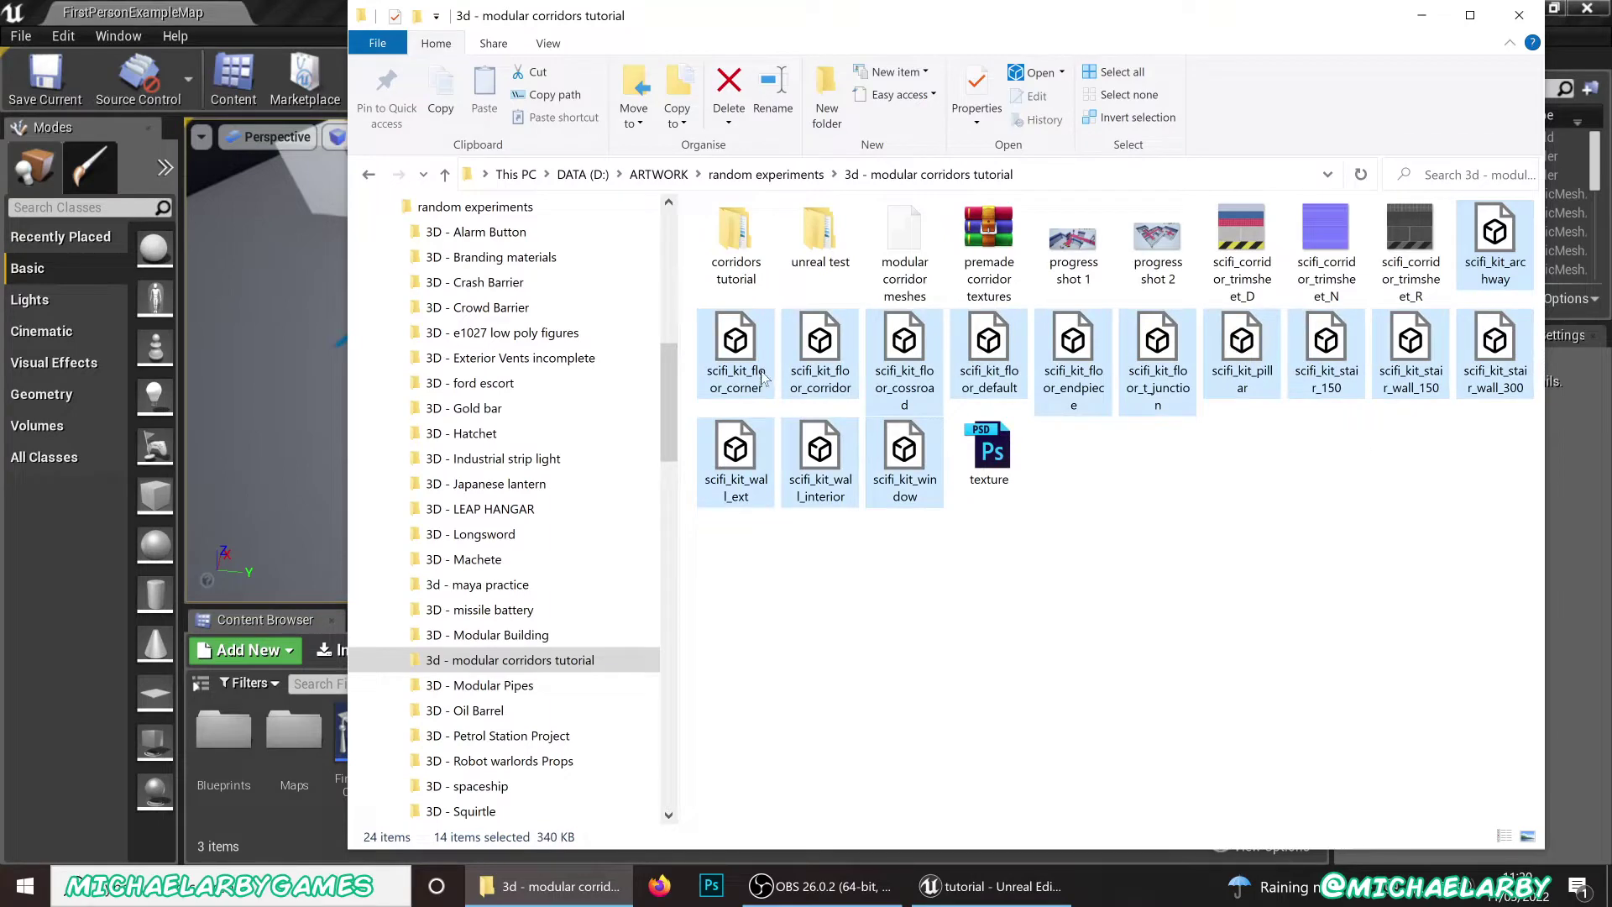
pyautogui.click(1421, 15)
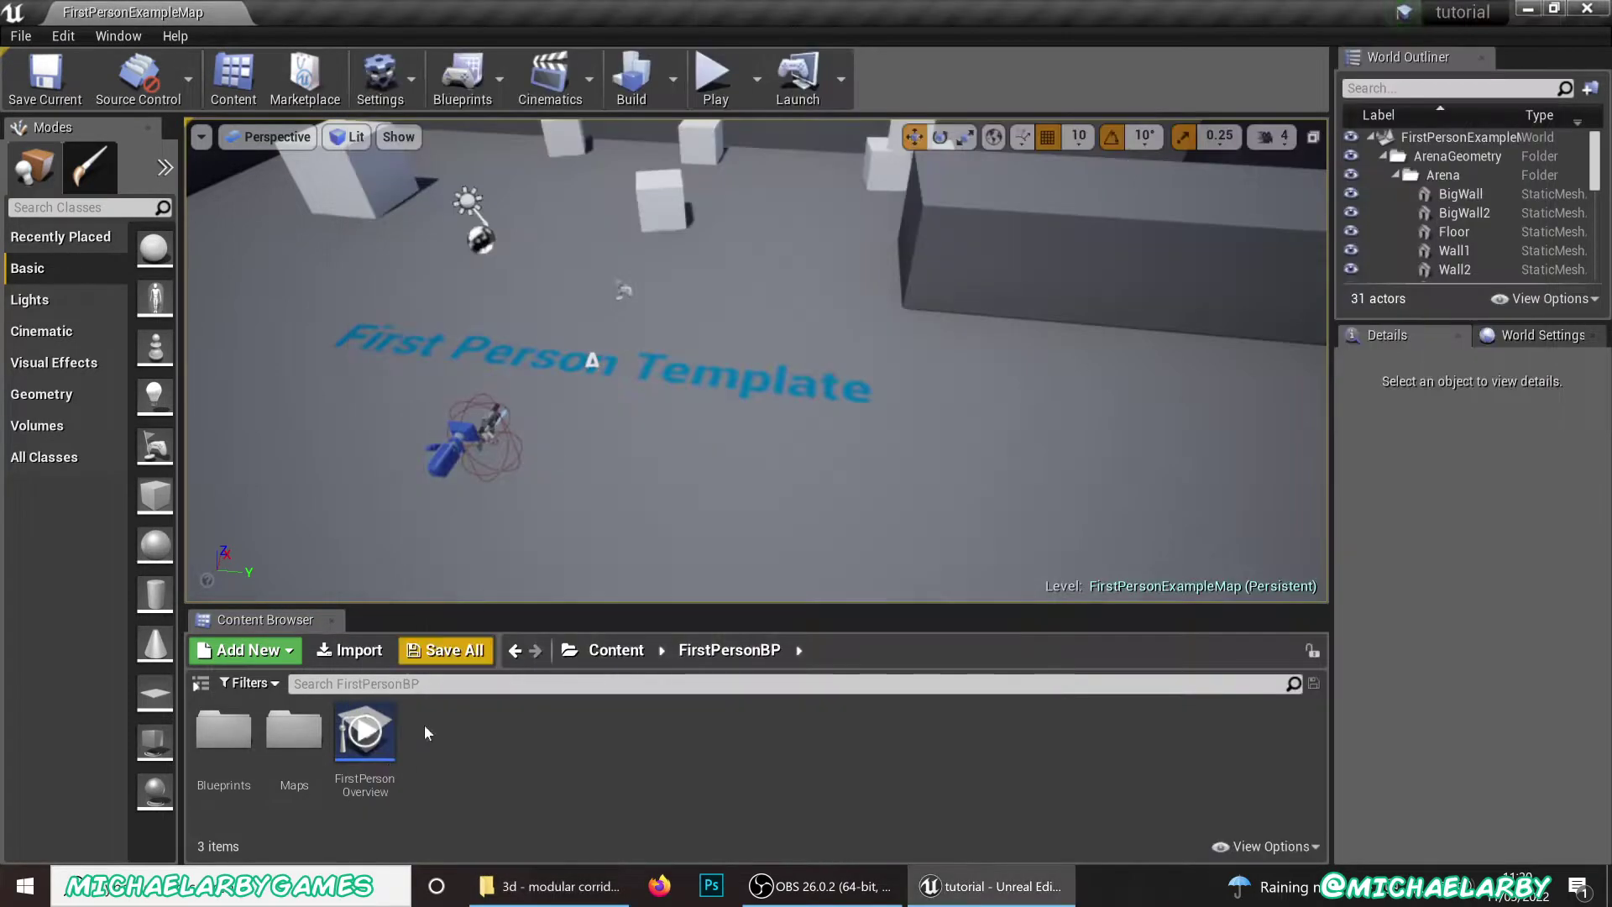
# Create a folder named corridors inside FirstPersonBP and open it
pyautogui.rightClick(484, 760)
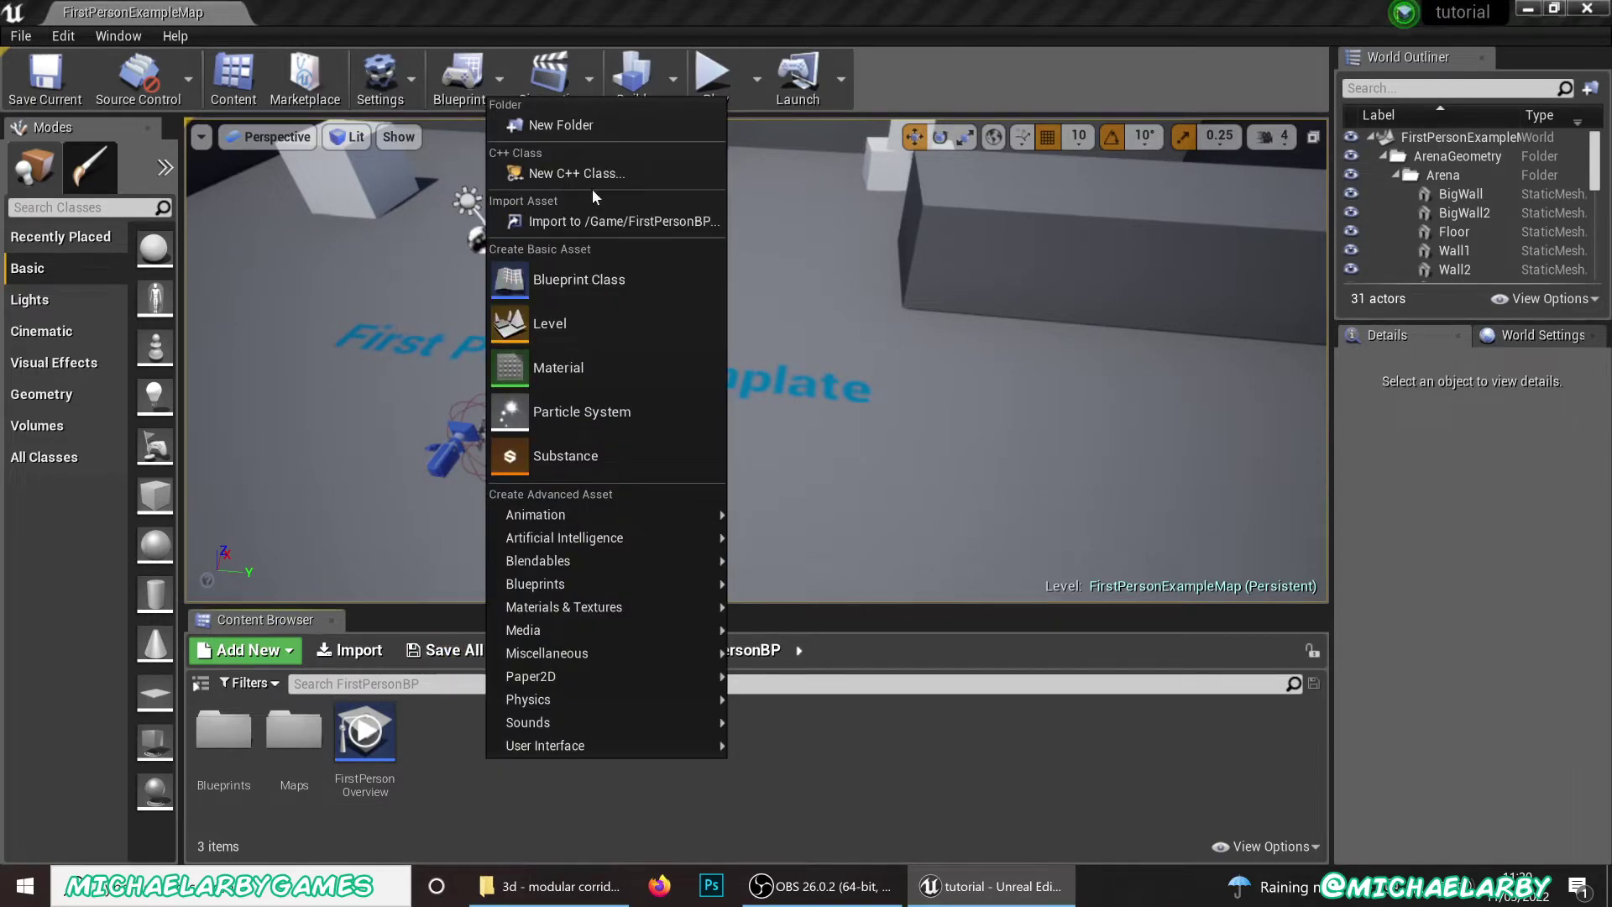
pyautogui.click(560, 124)
pyautogui.write('corridors')
pyautogui.press('Return')
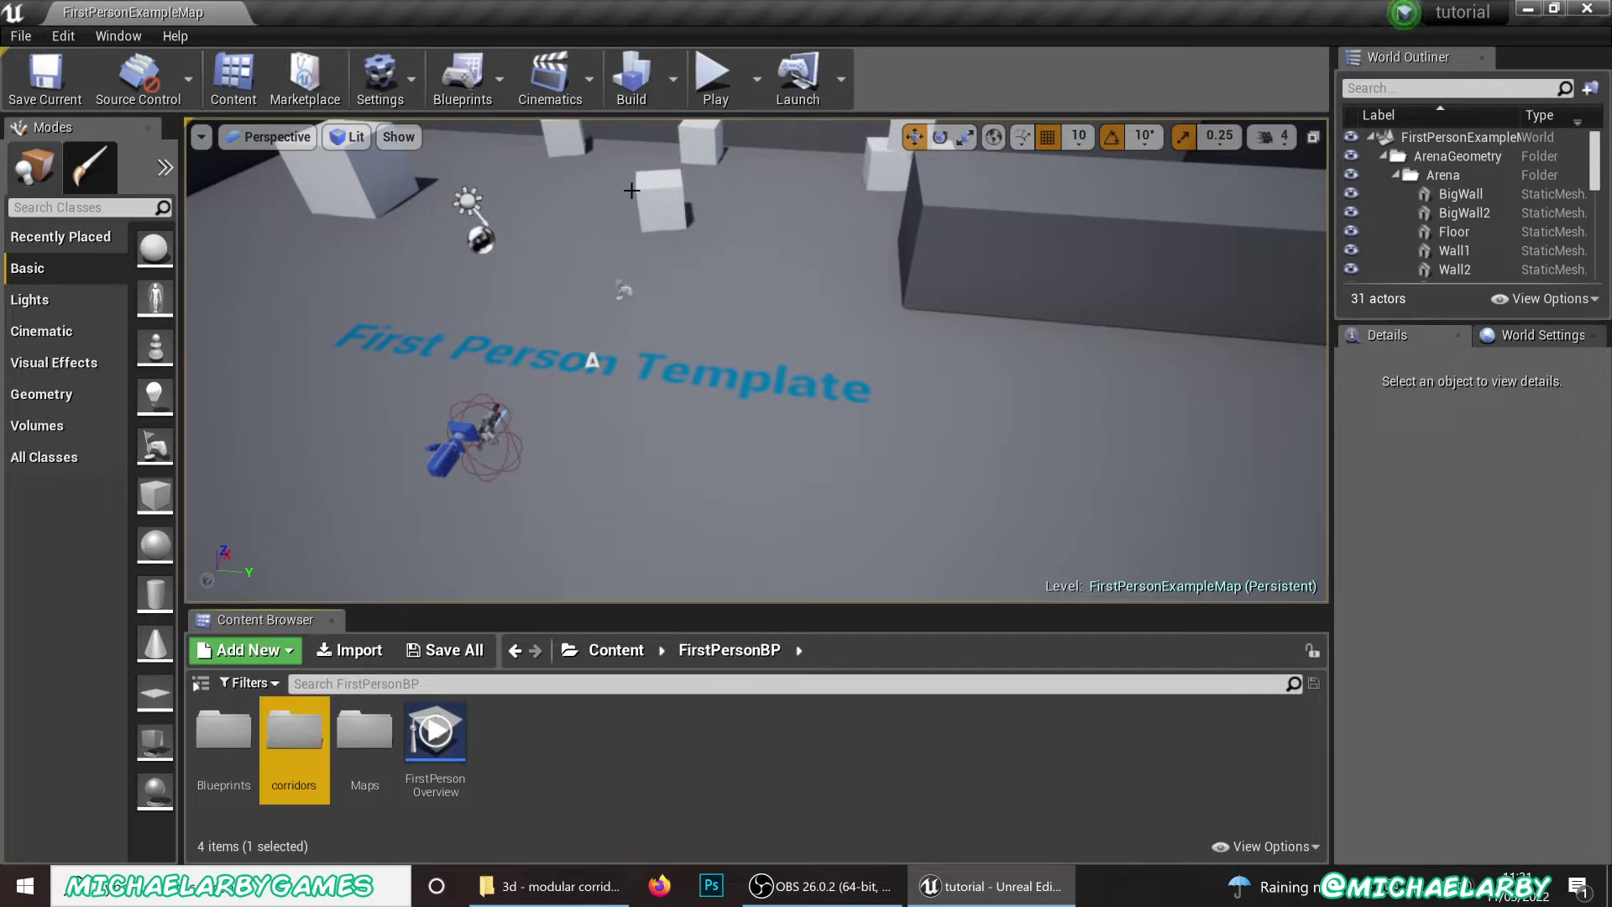
pyautogui.doubleClick(294, 732)
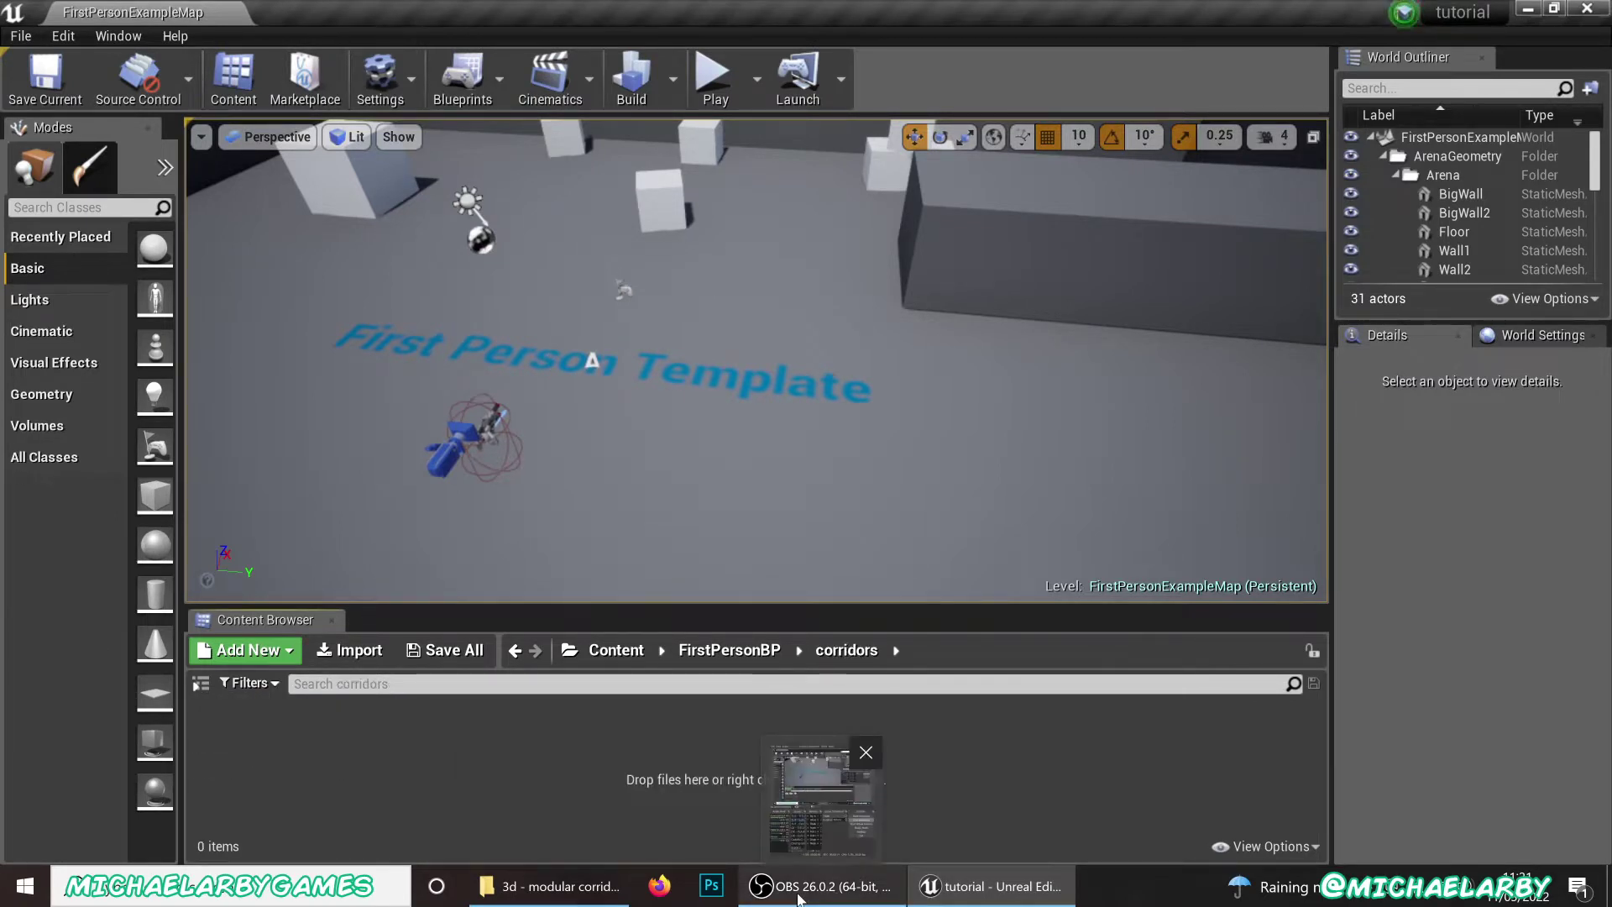
# Bring all scifi_kit mesh files, from scifi_kit_archway to scifi_kit_window, from File Explorer into the corridors folder for import
pyautogui.click(621, 881)
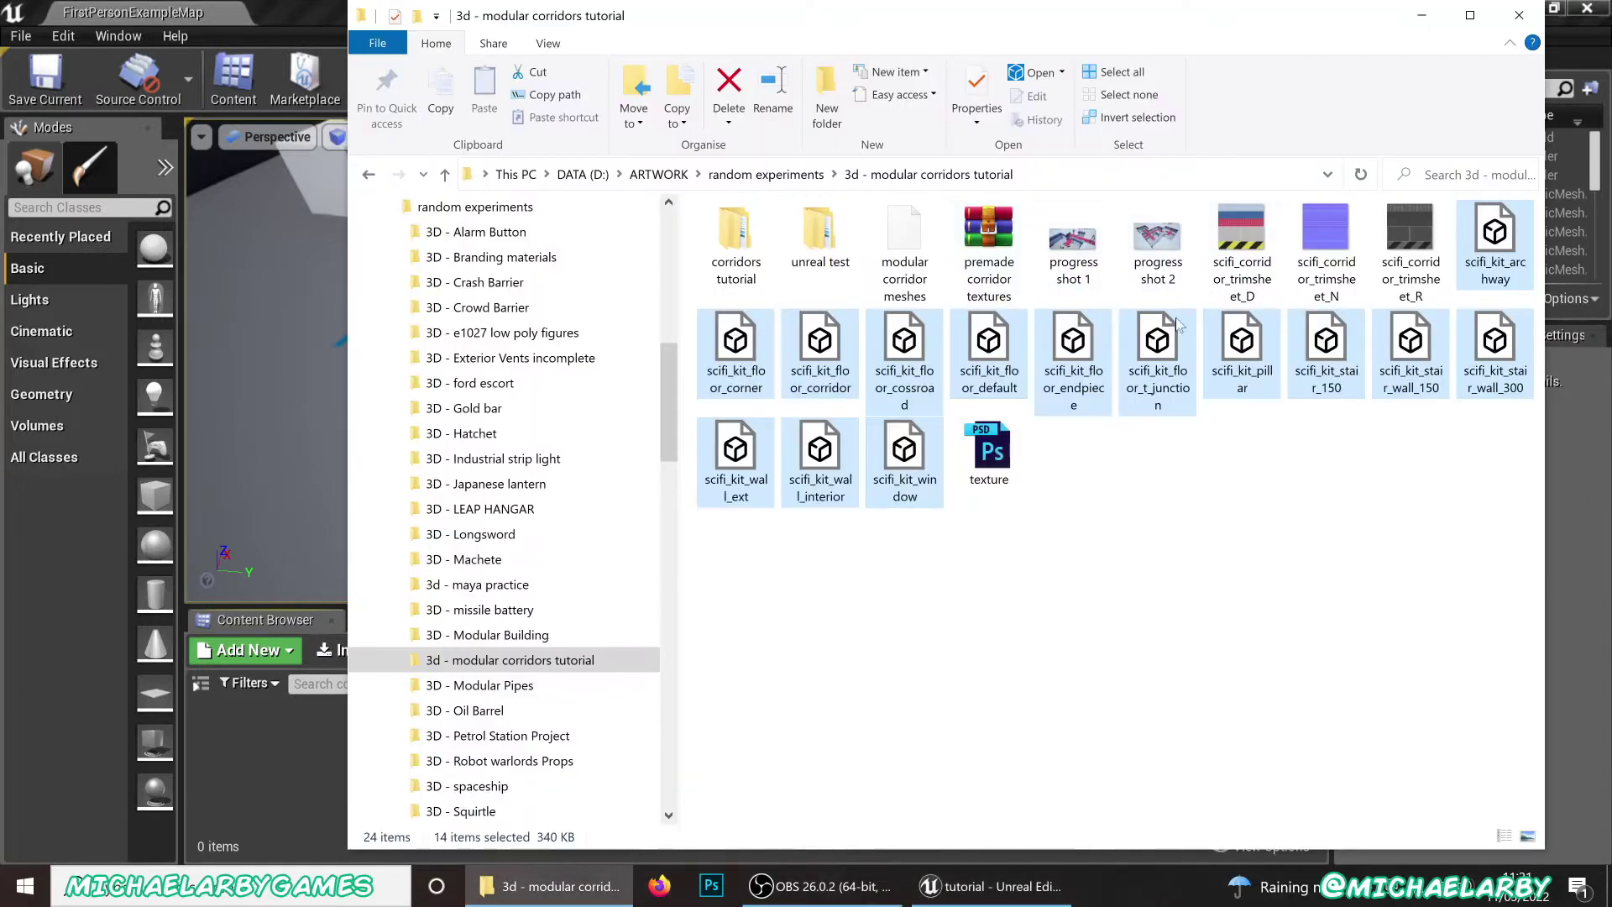
pyautogui.click(1236, 512)
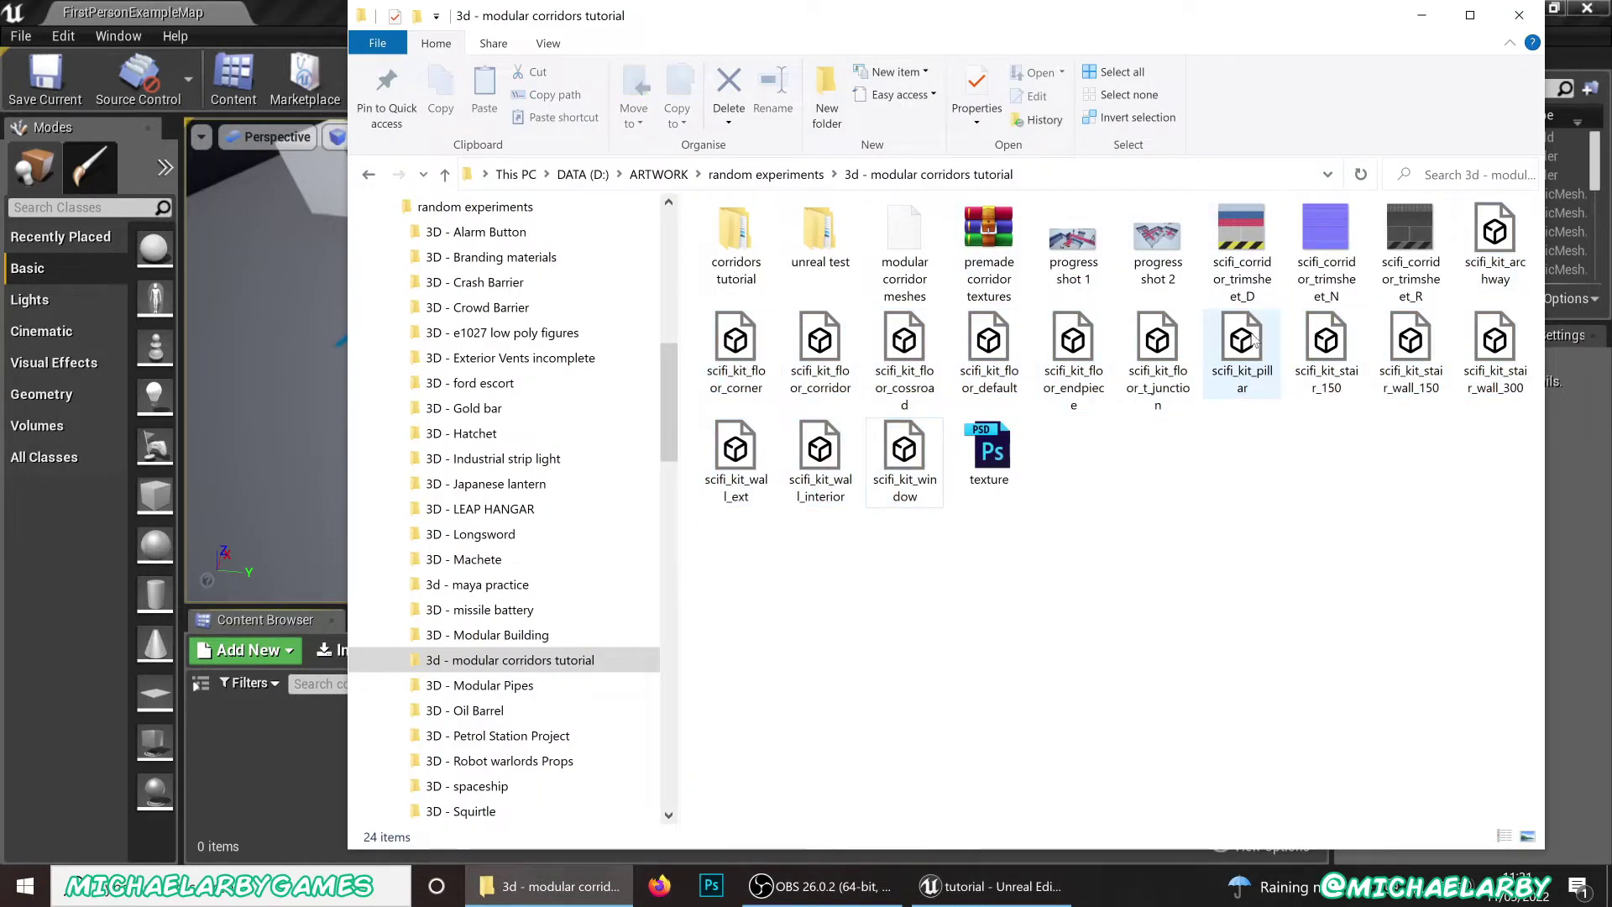
pyautogui.click(1494, 240)
pyautogui.keyDown('shift'); pyautogui.click(904, 454); pyautogui.keyUp('shift')
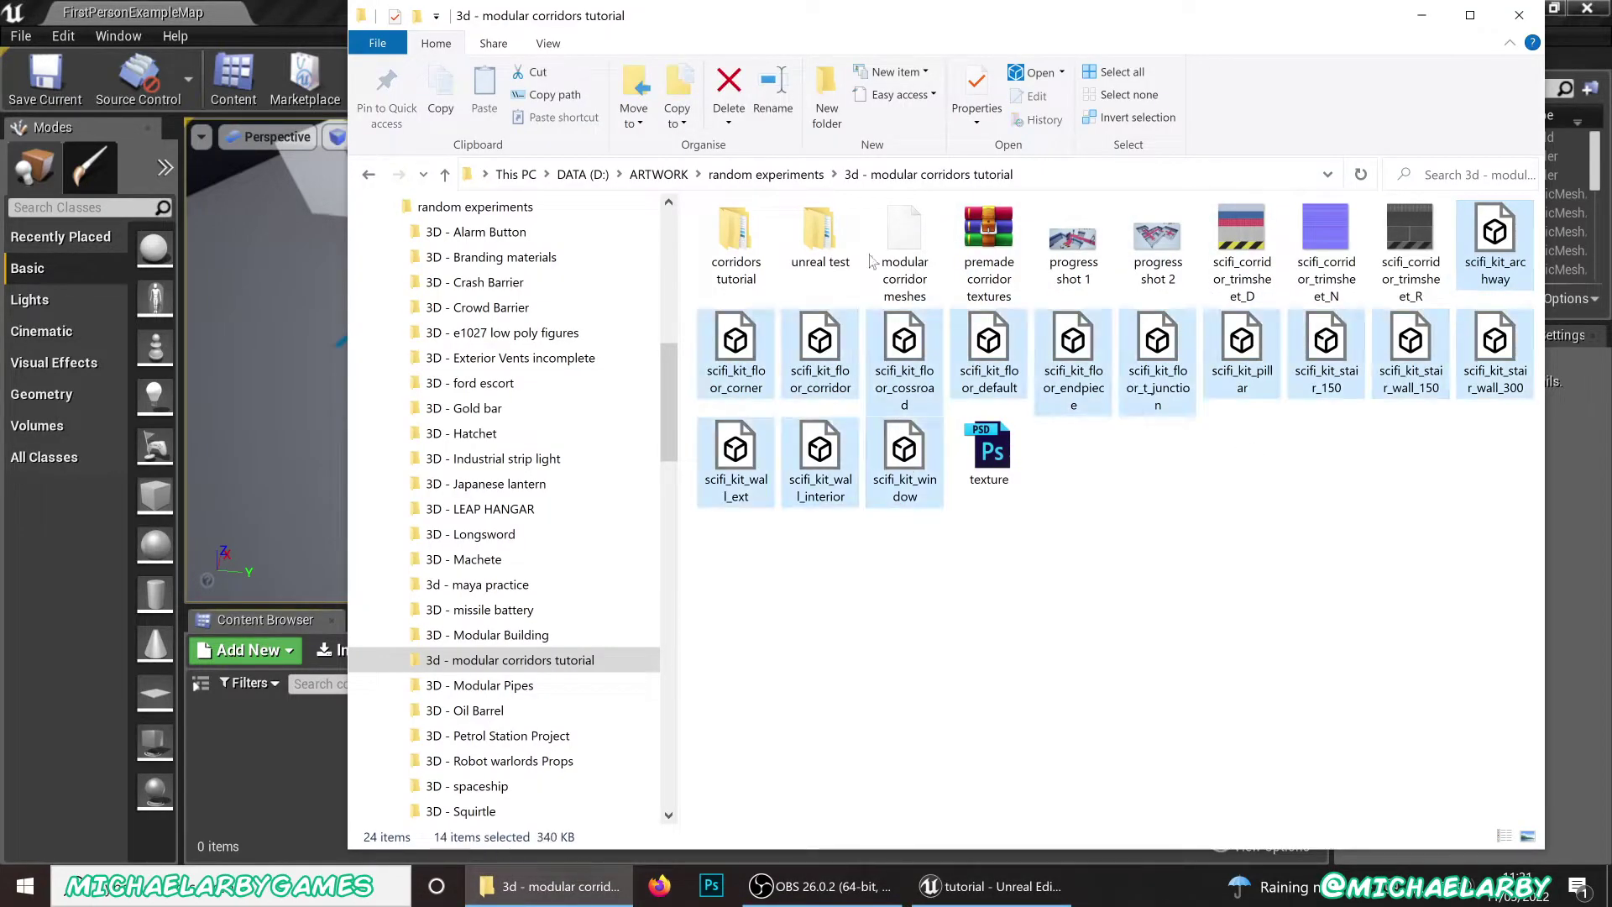
pyautogui.moveTo(800, 17); pyautogui.dragTo(1405, 80)
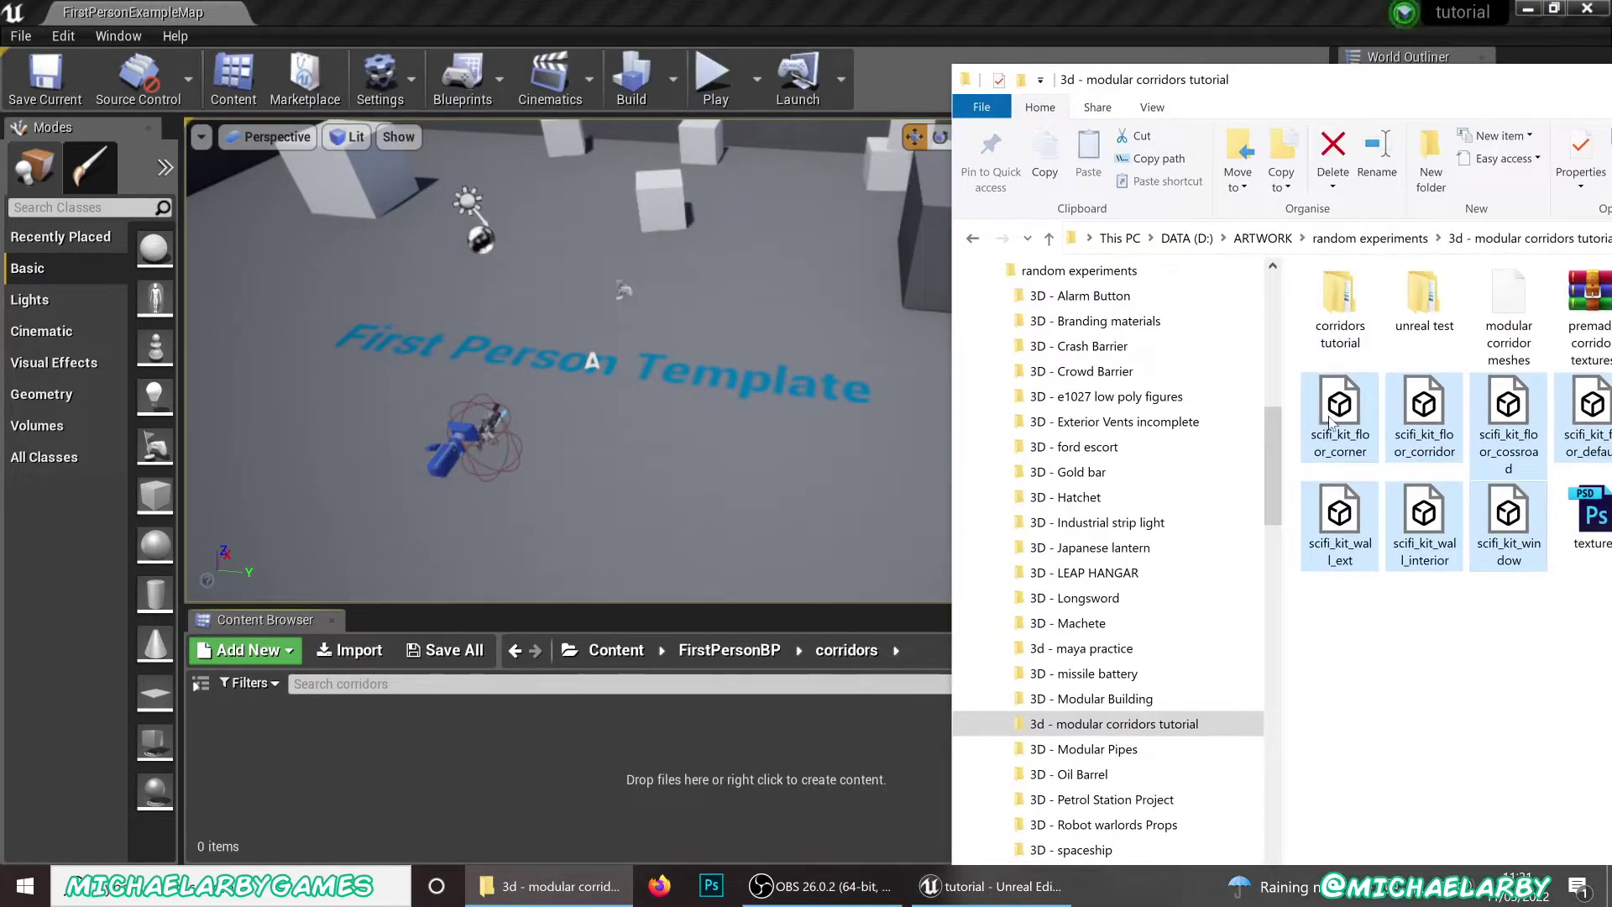
pyautogui.moveTo(1329, 422); pyautogui.dragTo(464, 764)
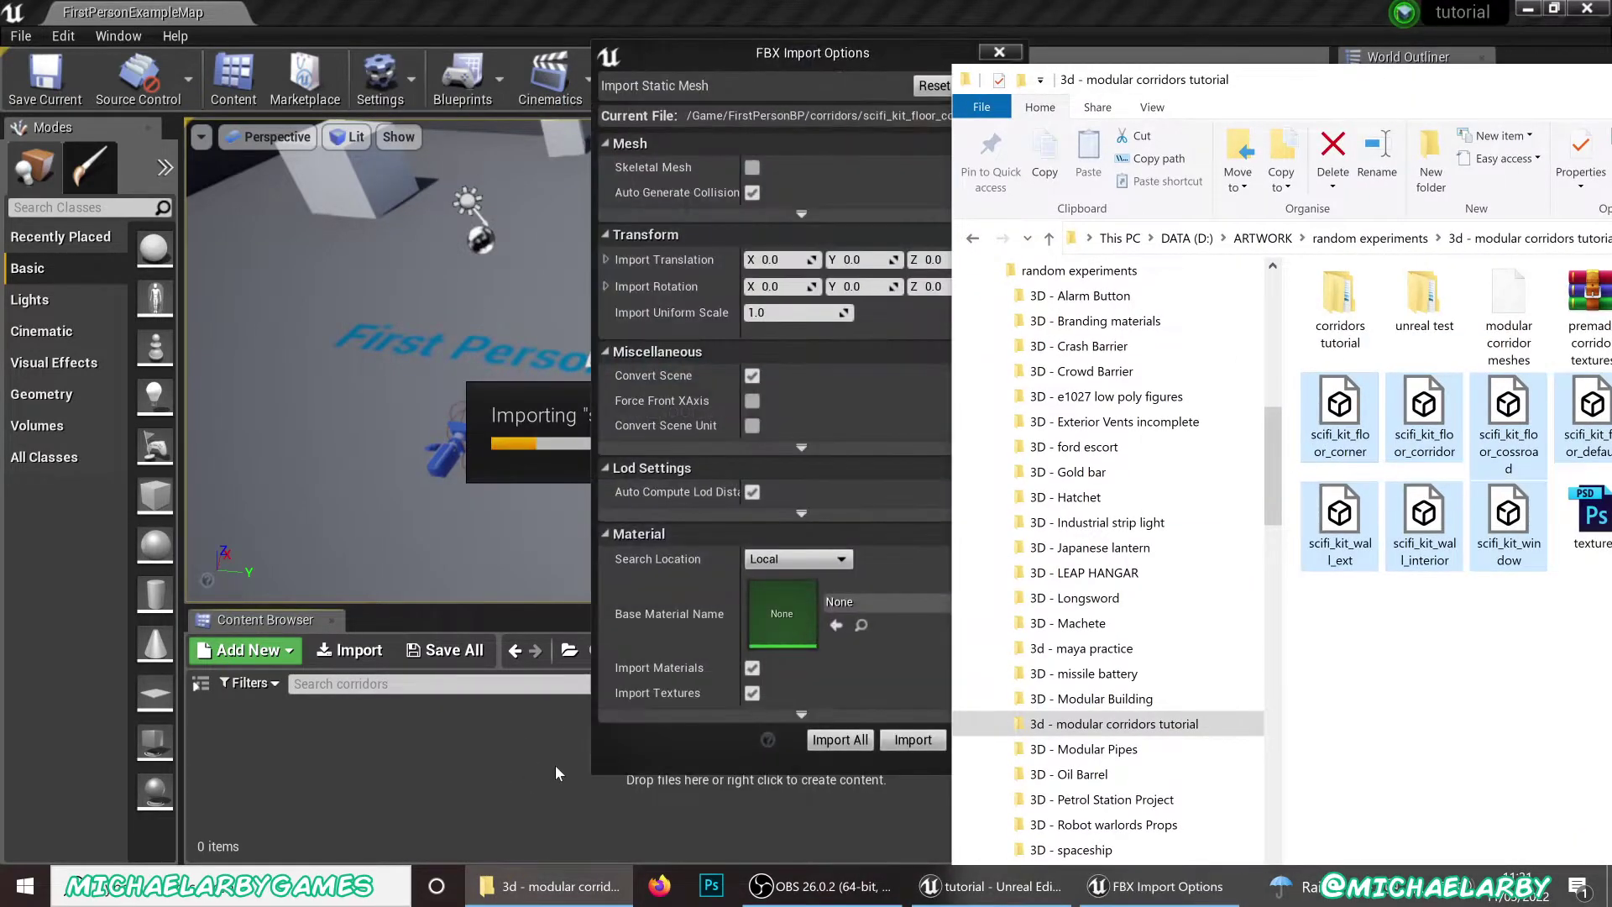
# Import all the FBX meshes with Combine Meshes left enabled, dismiss the message log and enlarge the Content Browser
pyautogui.click(791, 53)
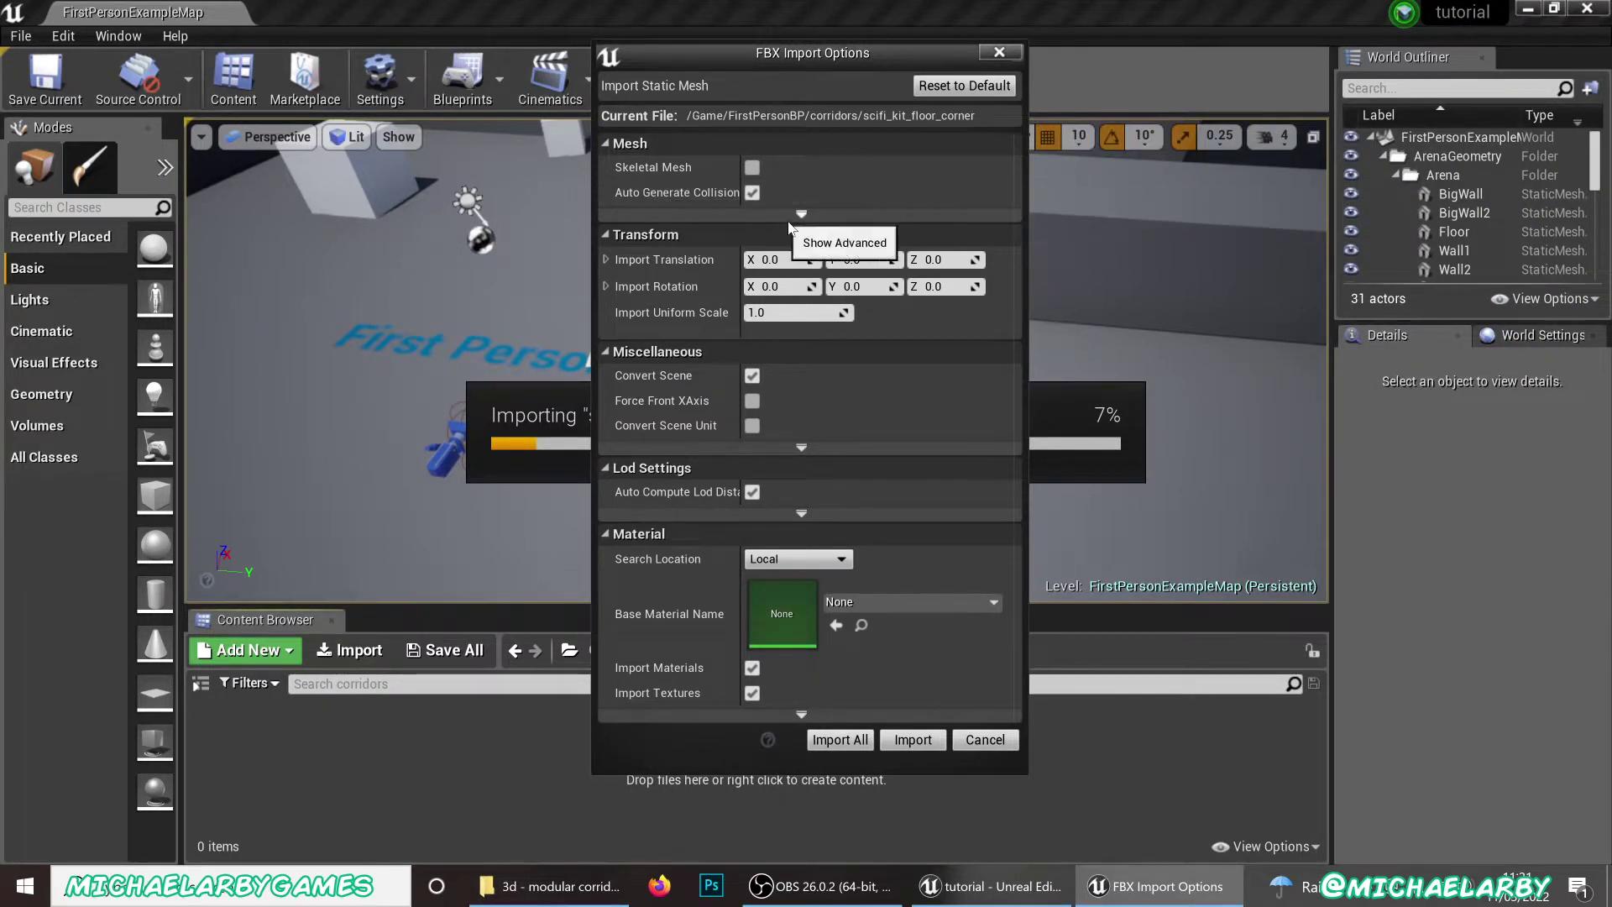
pyautogui.click(799, 216)
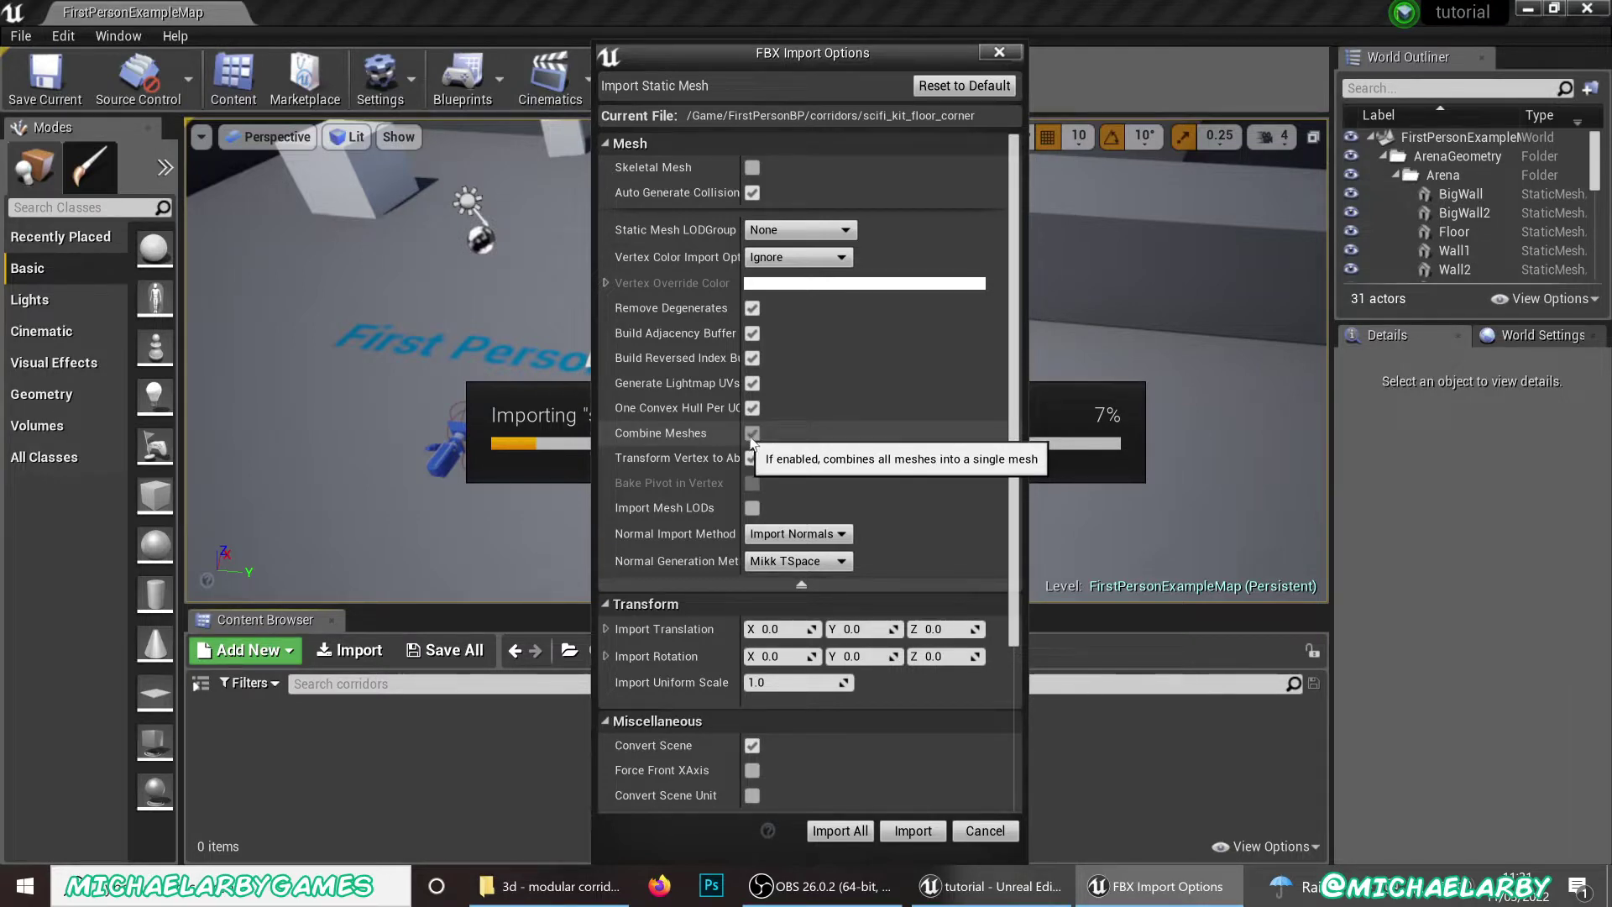
pyautogui.click(858, 829)
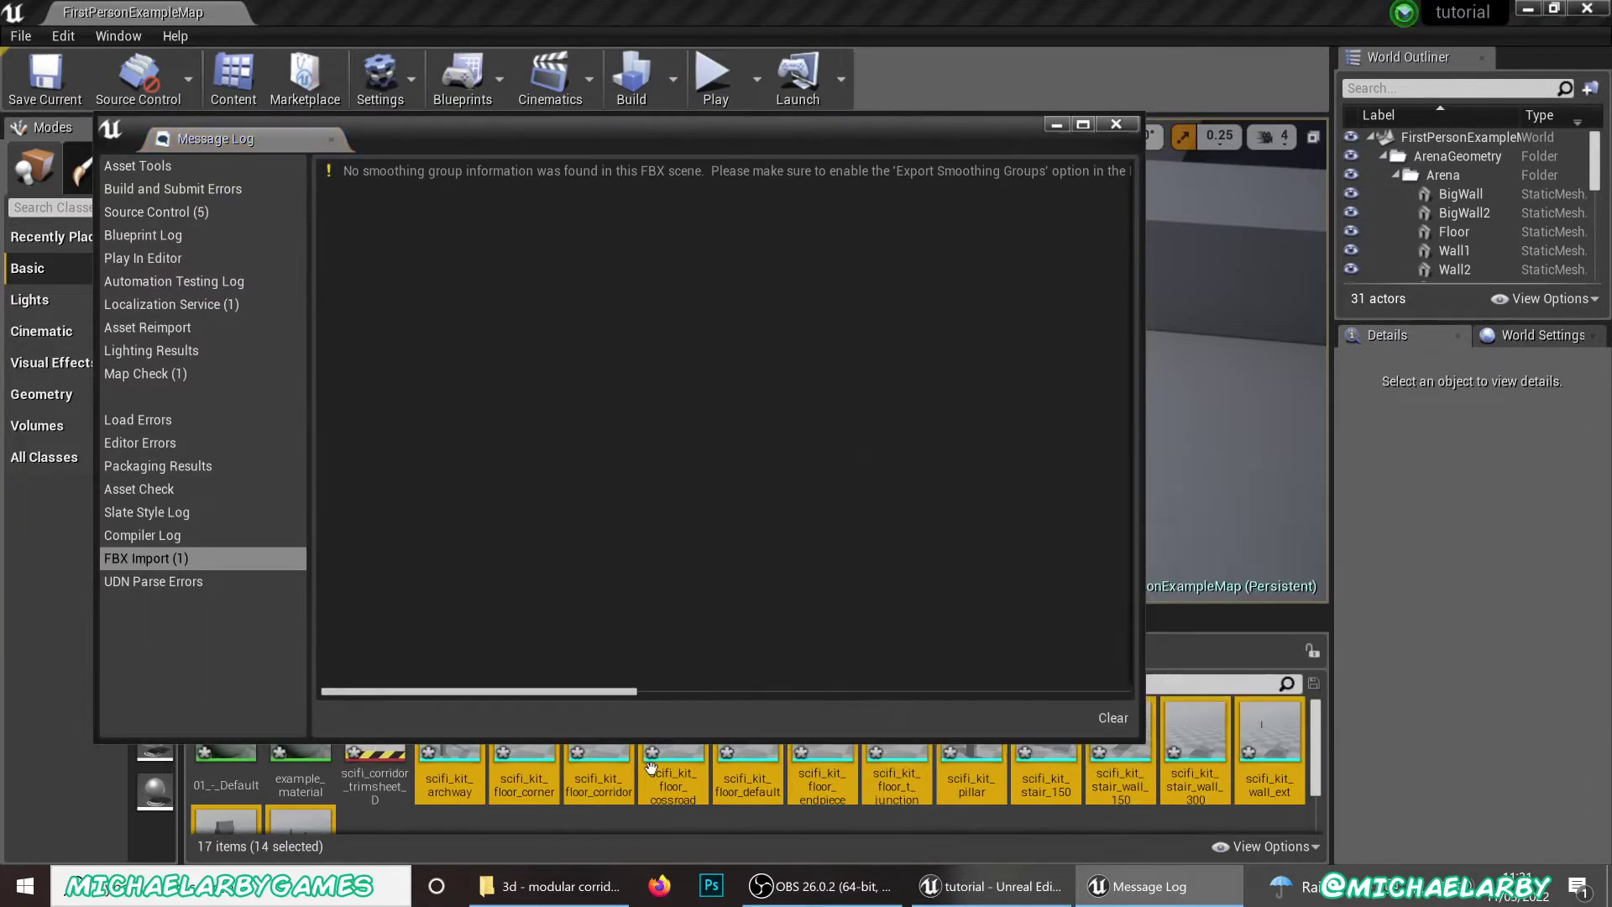
pyautogui.click(1116, 125)
pyautogui.moveTo(723, 607); pyautogui.dragTo(718, 484)
pyautogui.click(376, 767)
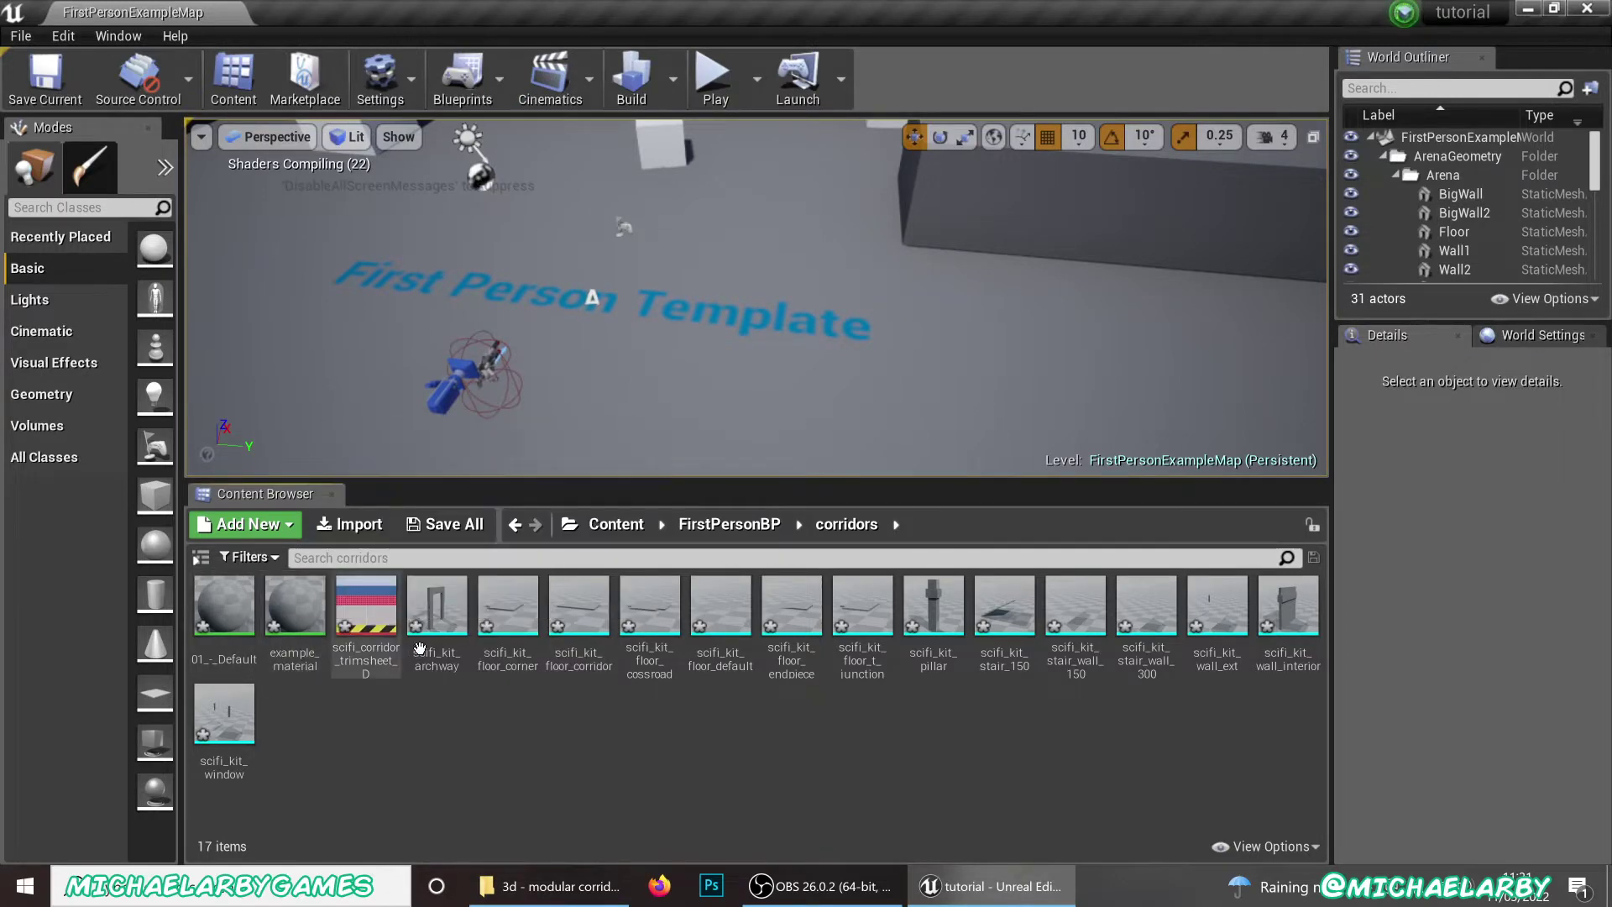
# Inspect the material on scifi_kit_archway, and check the 01_-_Default, example_material and scifi_corridor_trimsheet_D assets
pyautogui.doubleClick(446, 621)
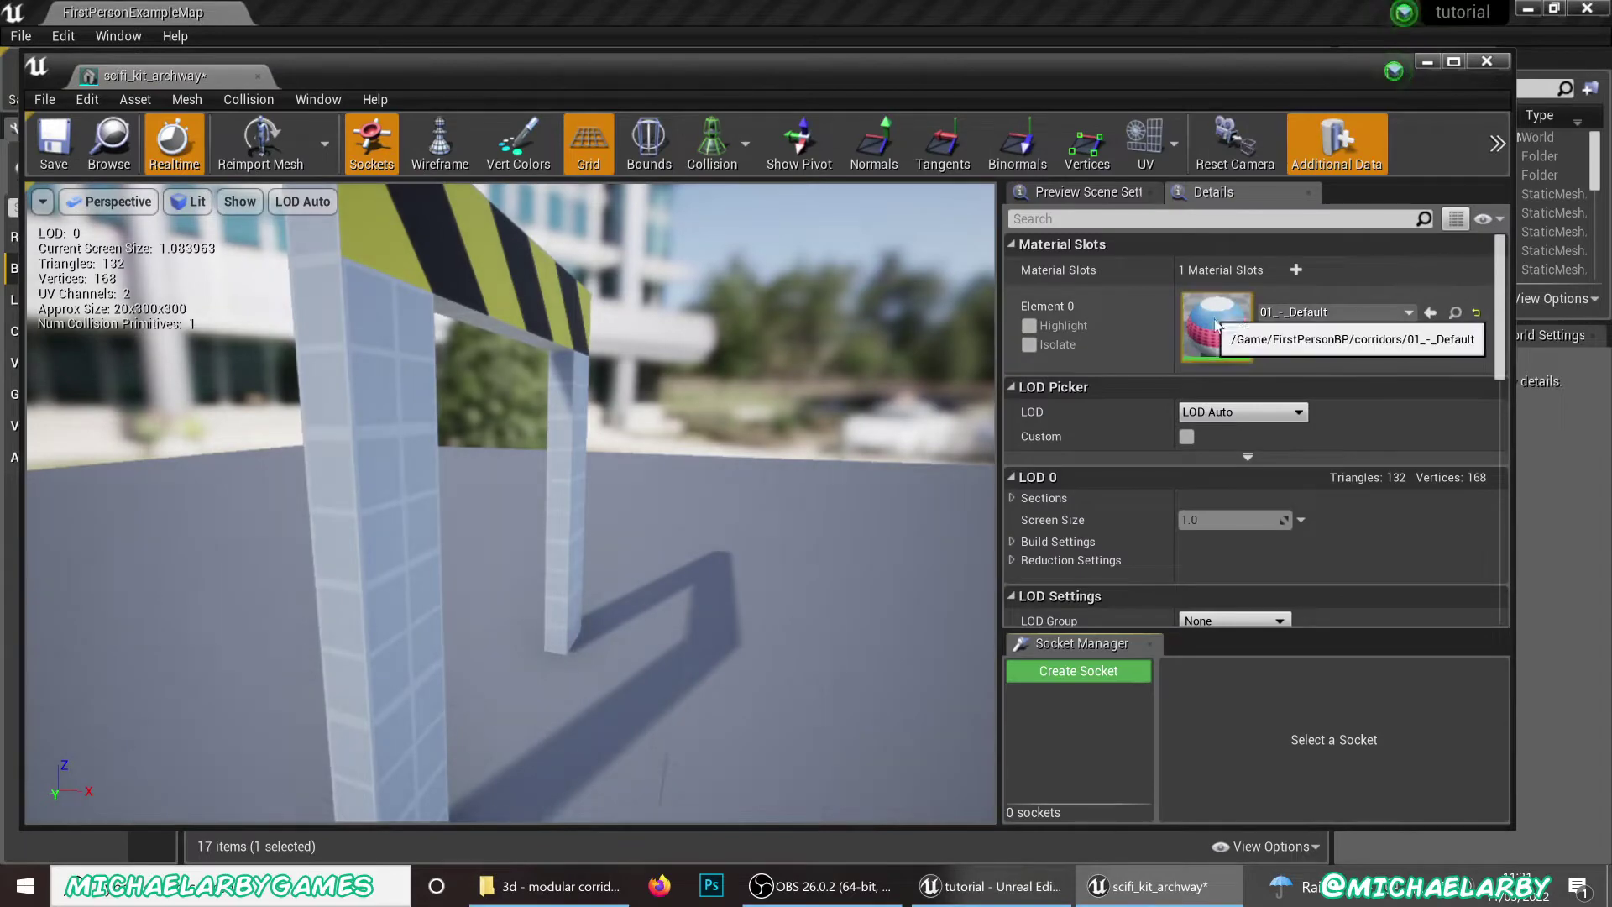
pyautogui.click(1484, 61)
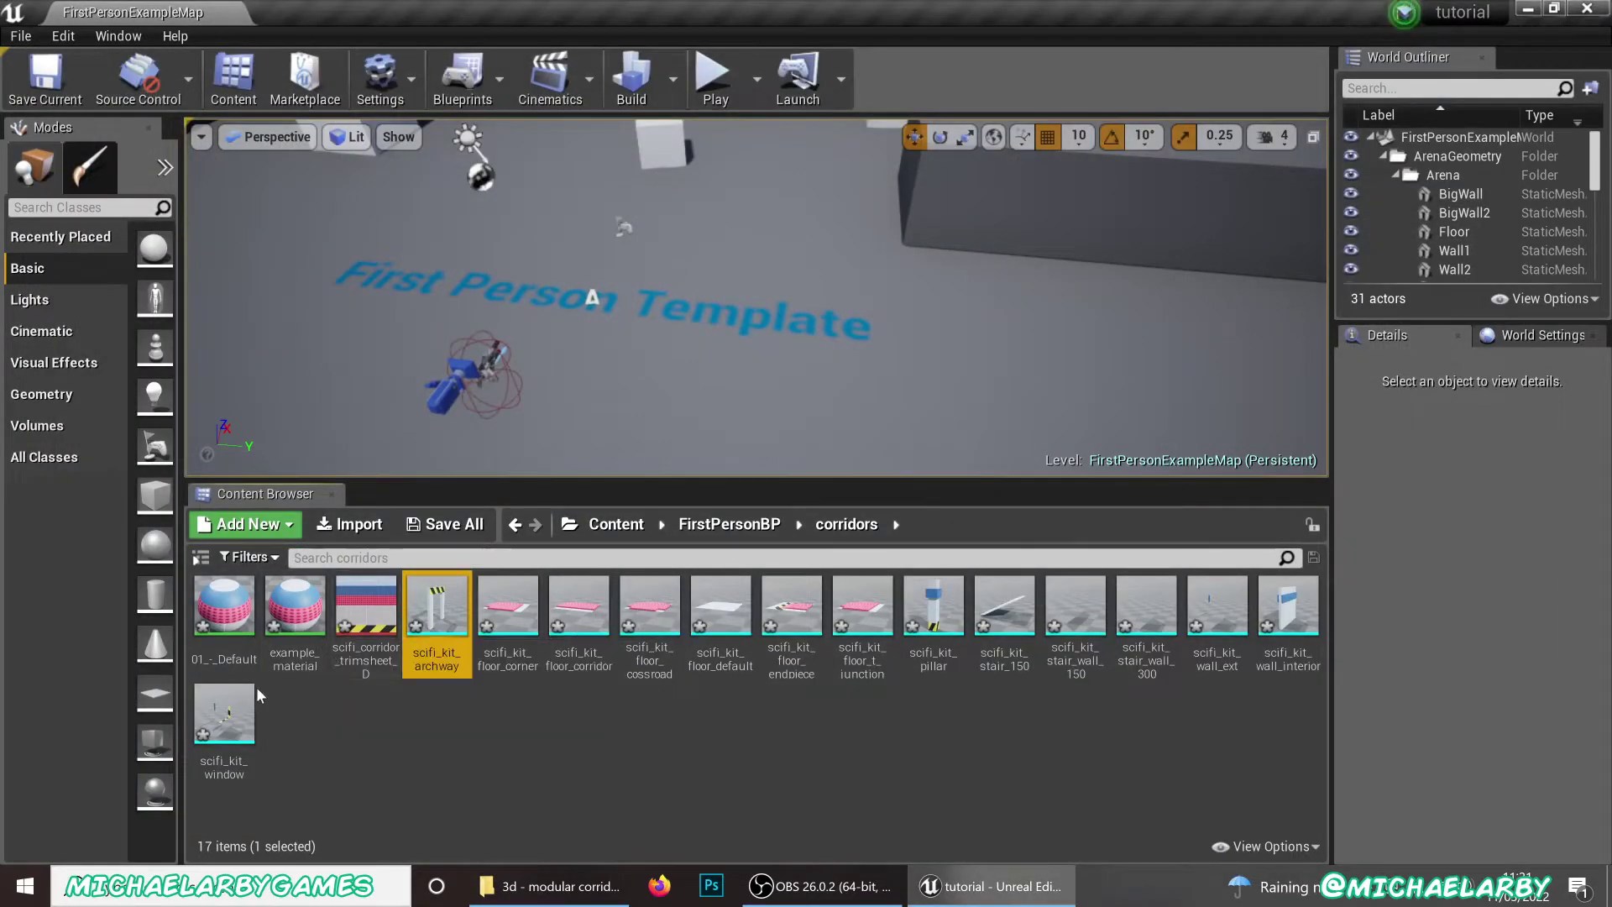
pyautogui.click(235, 621)
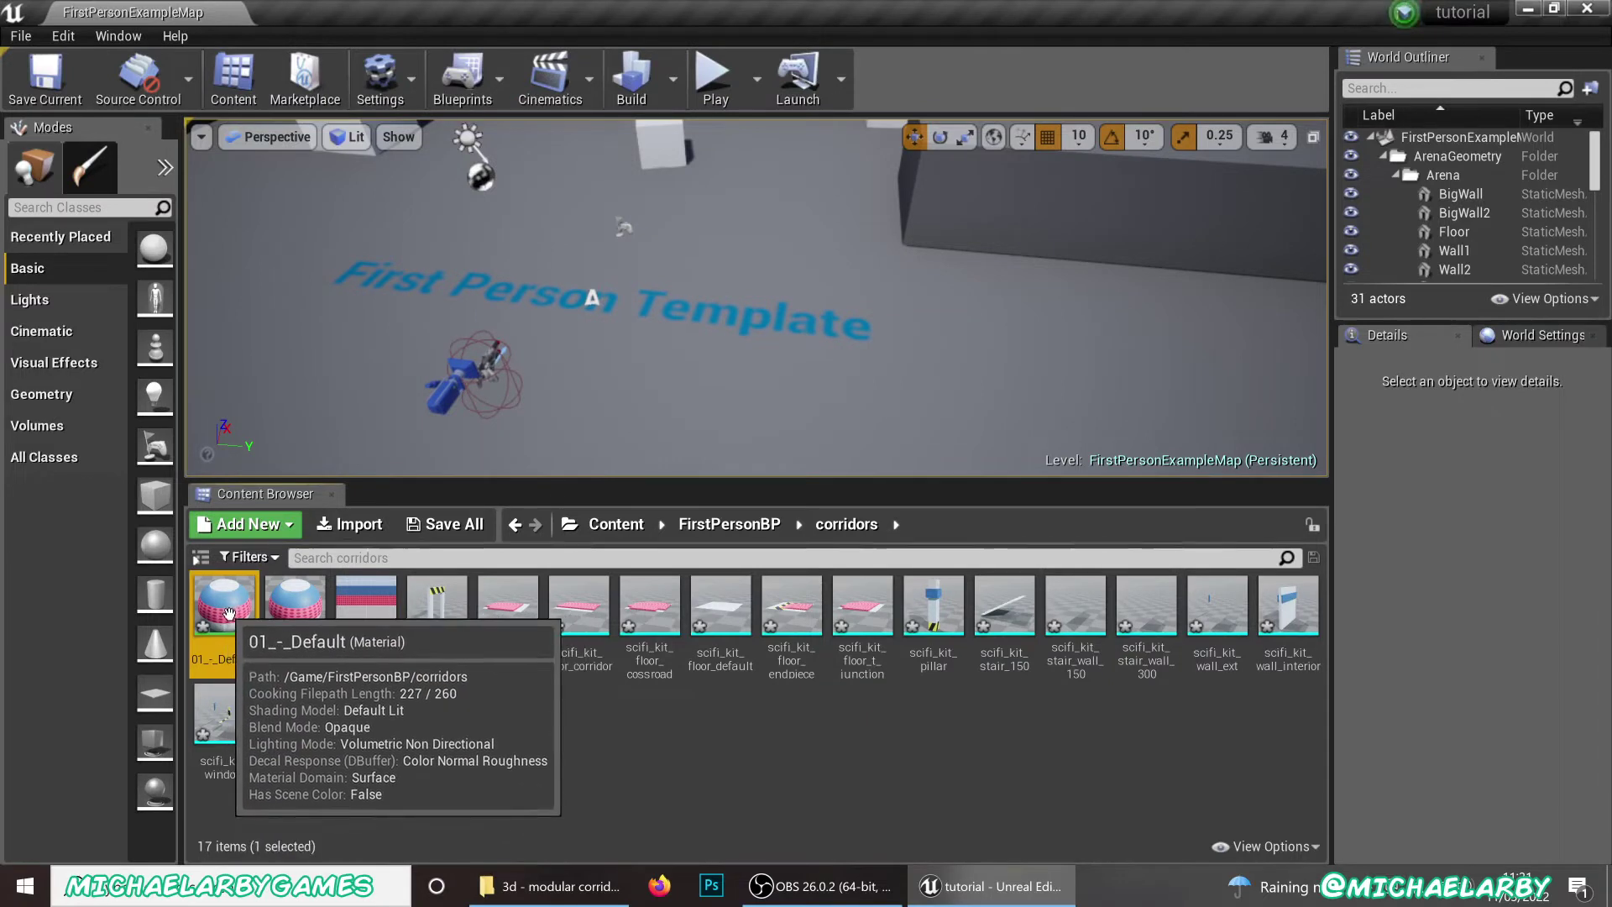
pyautogui.click(296, 609)
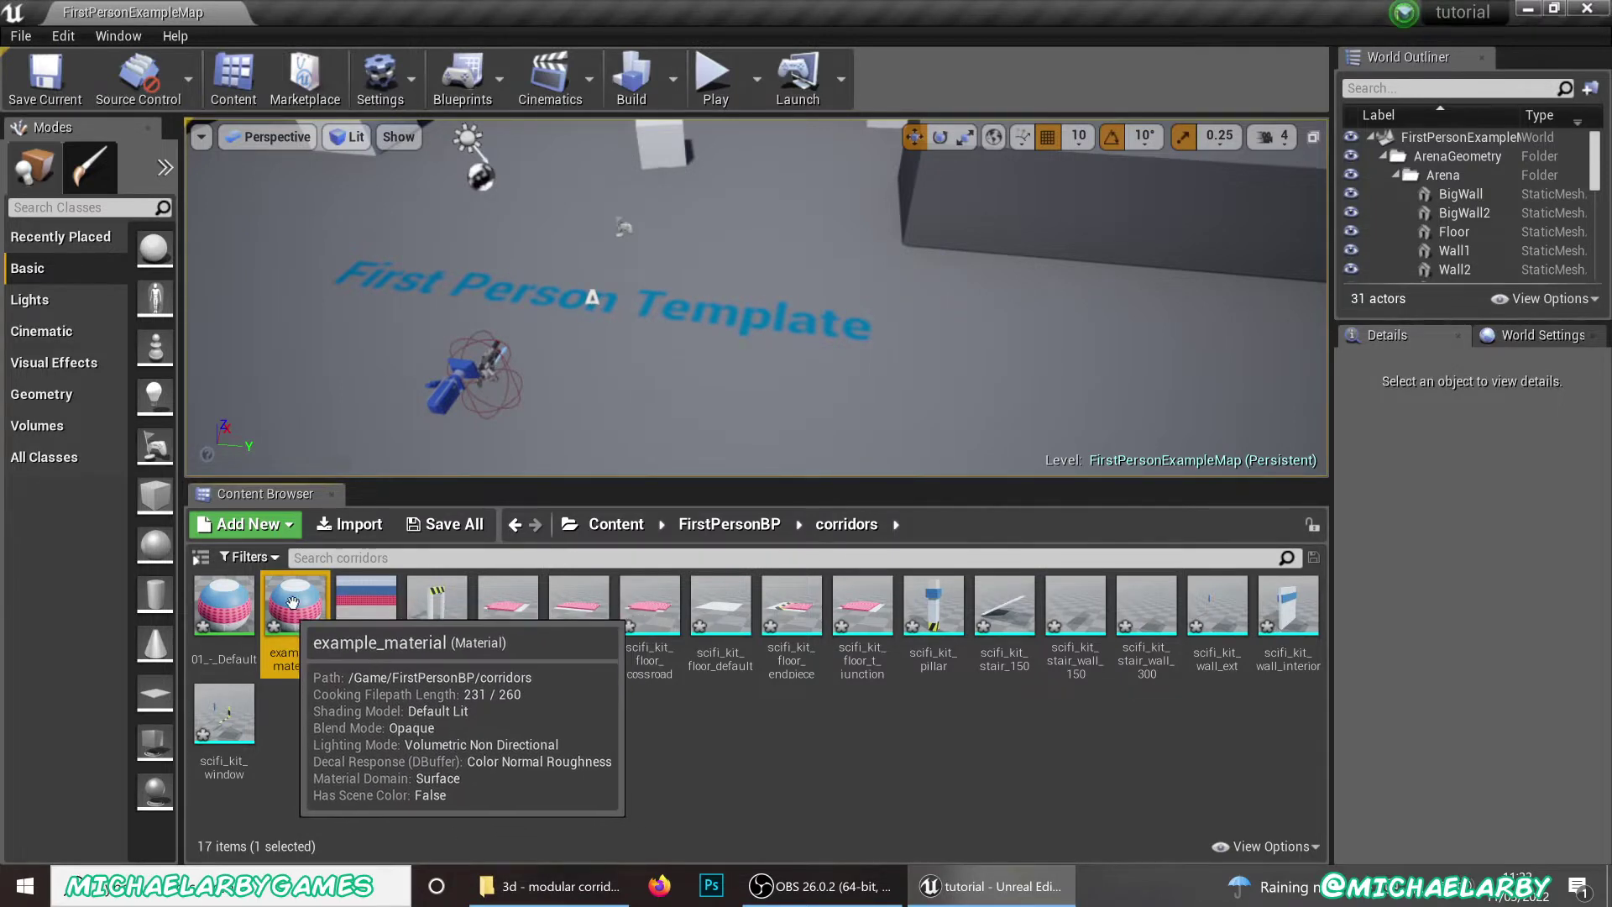
pyautogui.click(228, 611)
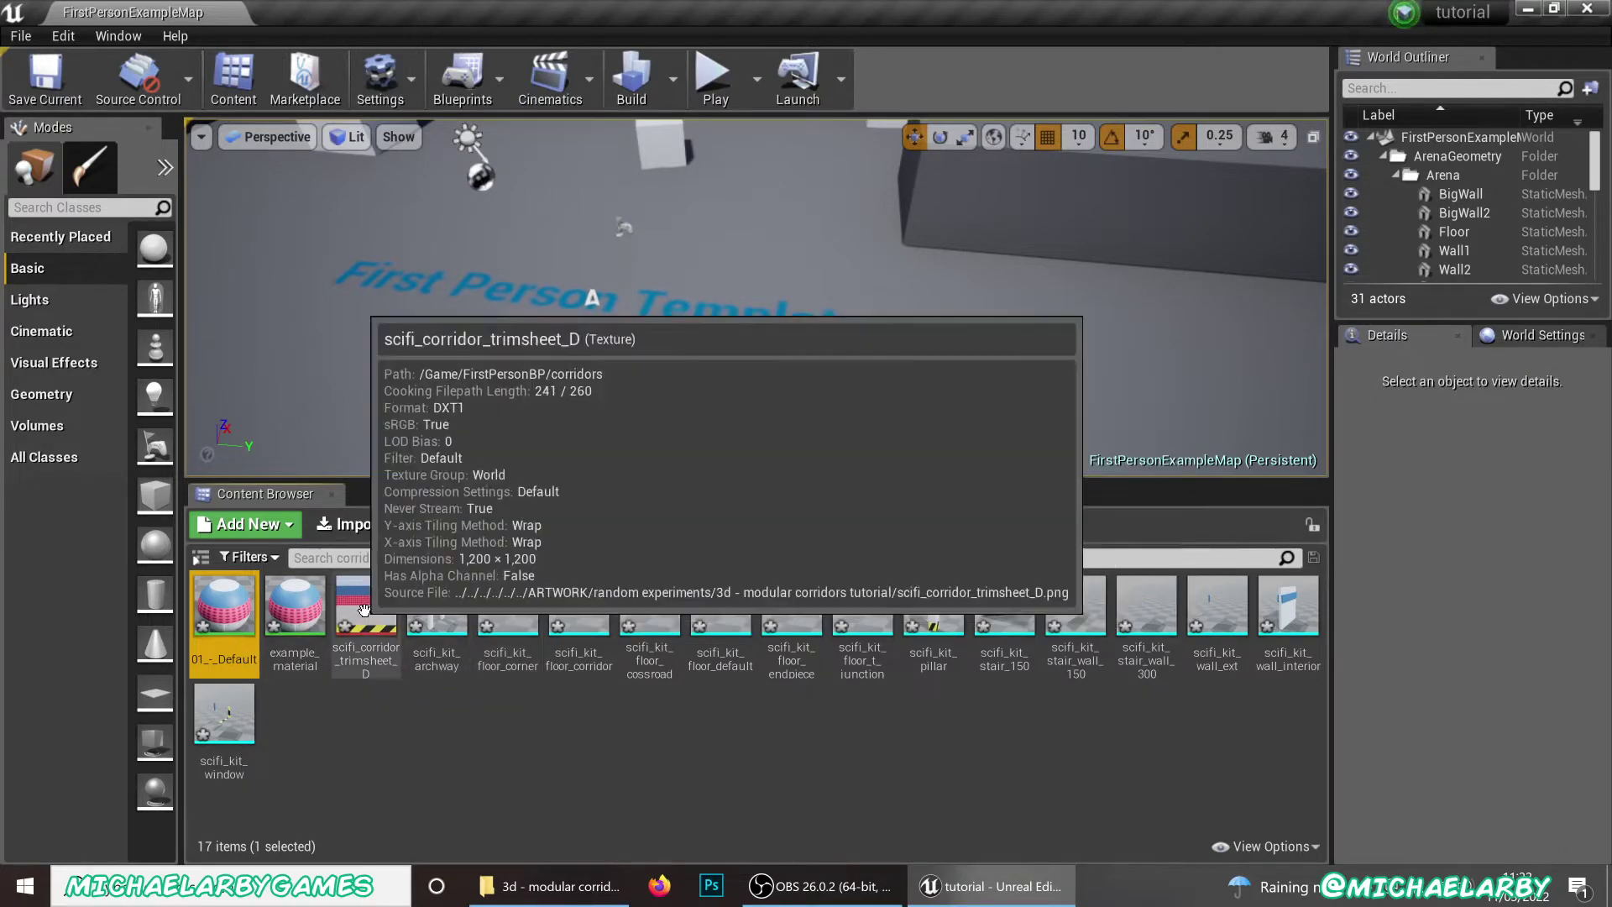
pyautogui.click(366, 608)
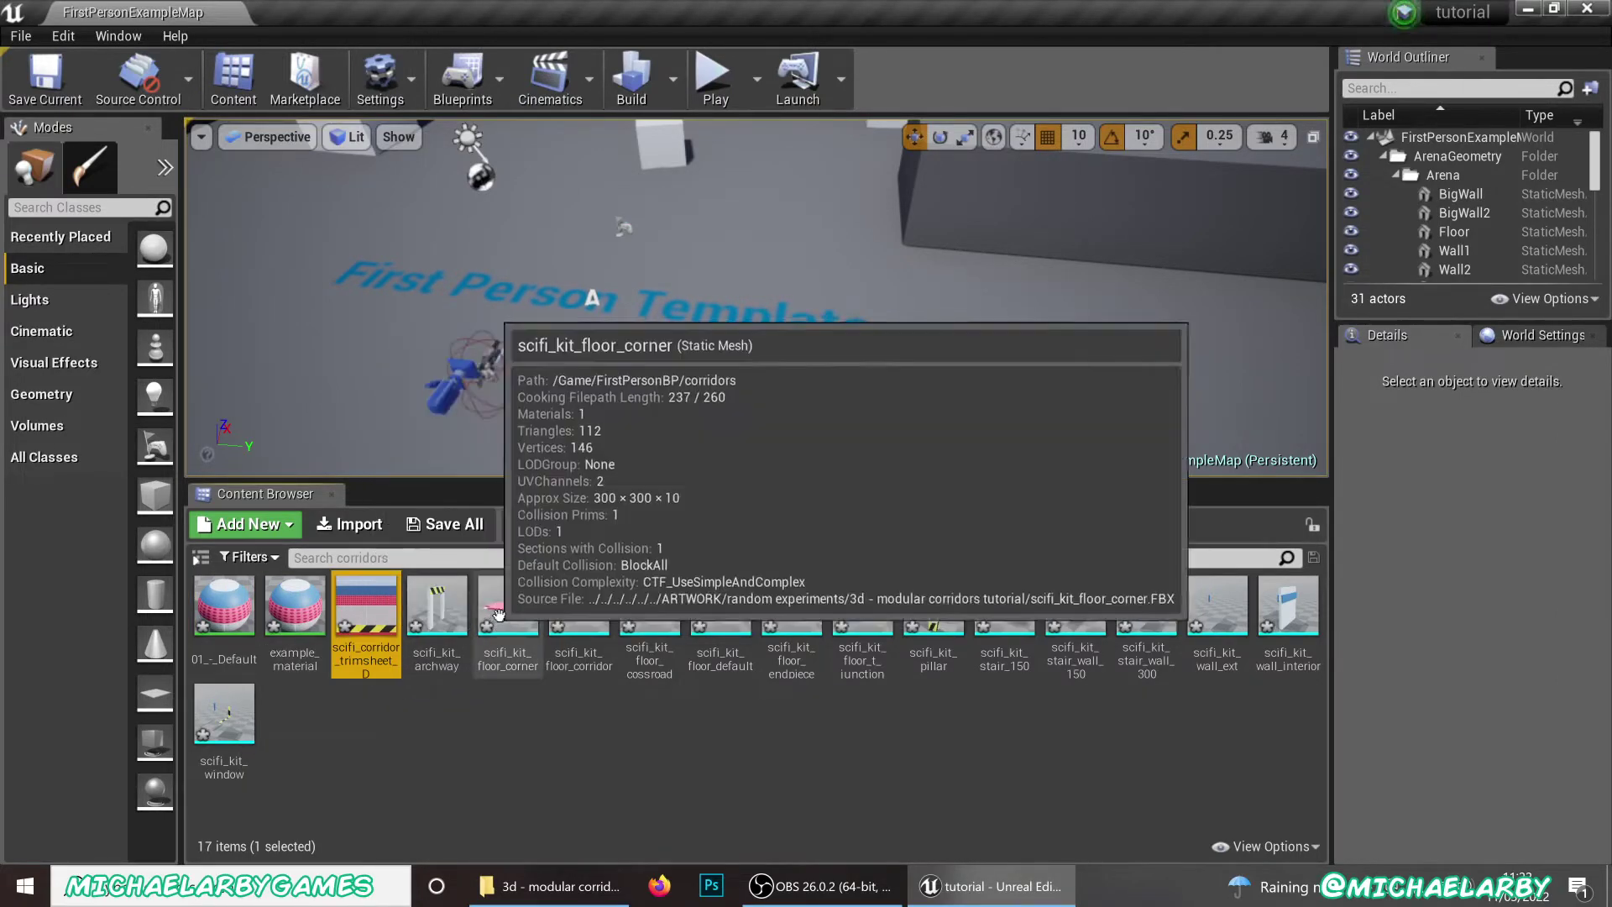
# Inspect the scifi_kit_floor_corner mesh and its material from a closer angle in the mesh editor
pyautogui.doubleClick(508, 606)
pyautogui.moveTo(708, 492)
pyautogui.mouseDown()
pyautogui.moveTo(571, 529)
pyautogui.moveTo(663, 525)
pyautogui.moveTo(697, 478)
pyautogui.mouseUp()
pyautogui.moveTo(697, 478); pyautogui.dragTo(512, 504, button='right')
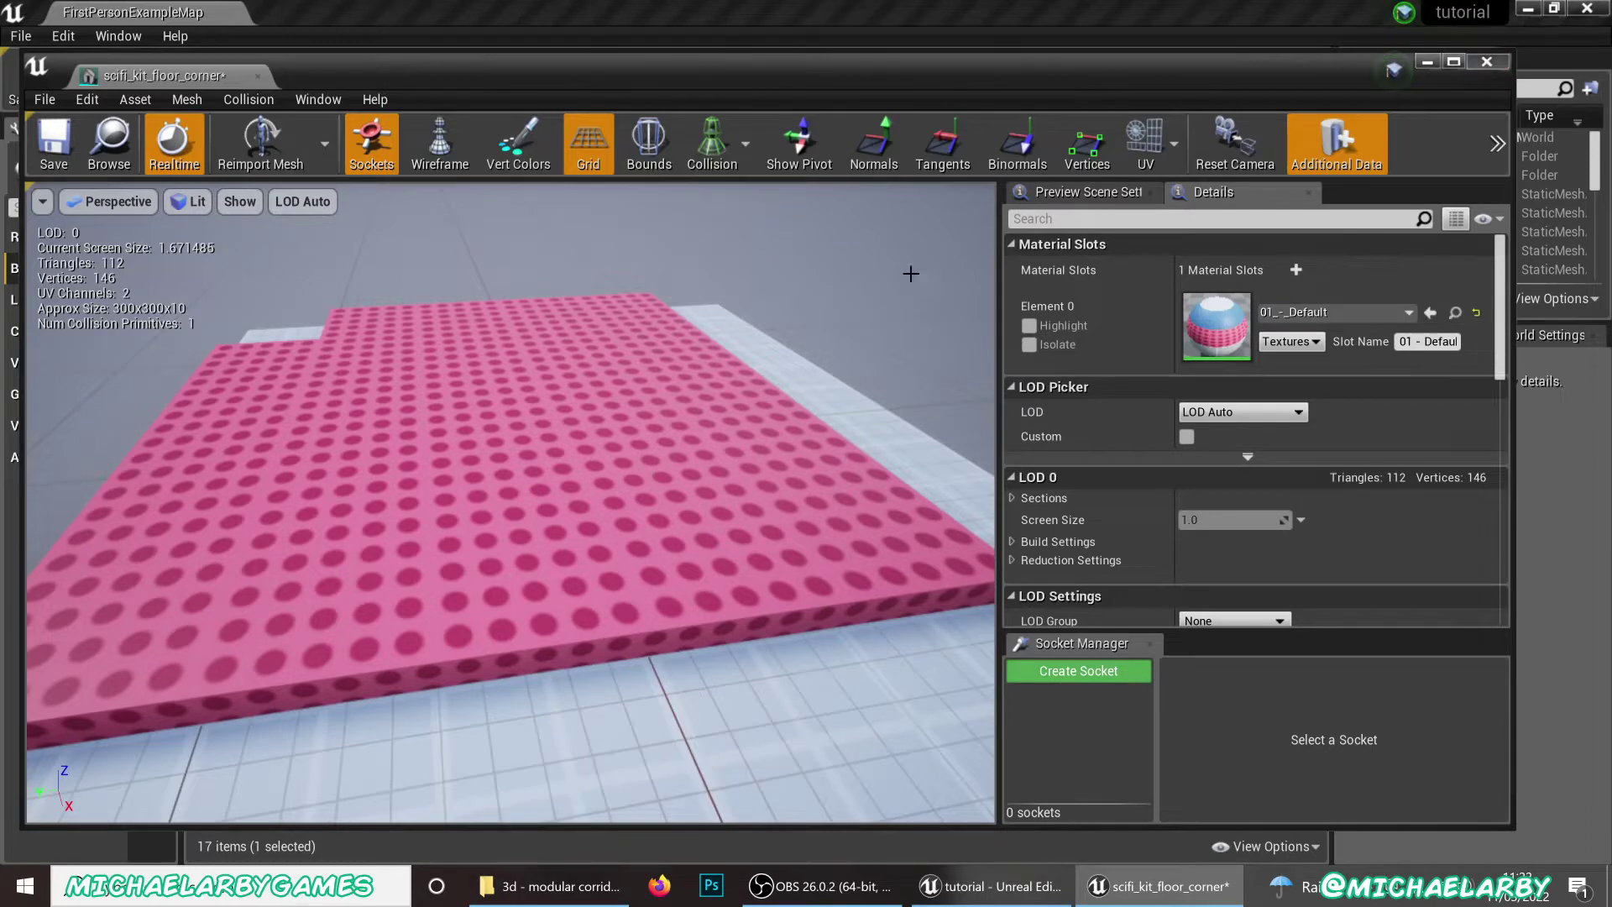
pyautogui.click(1486, 60)
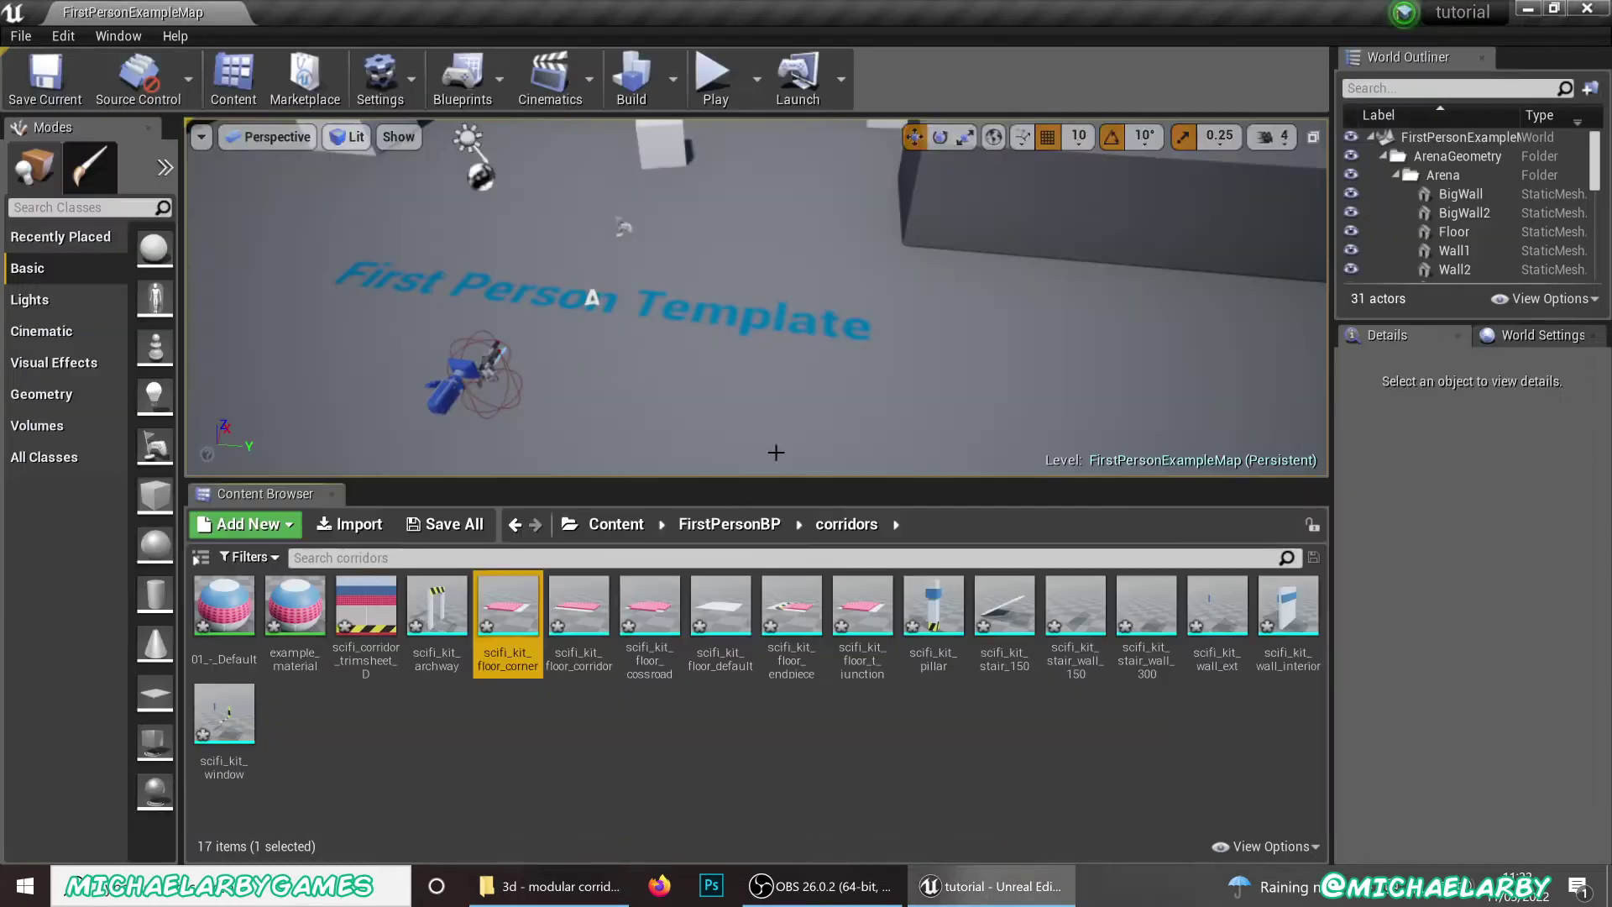
# Save all the imported materials, texture and static meshes in the corridors folder
pyautogui.click(445, 524)
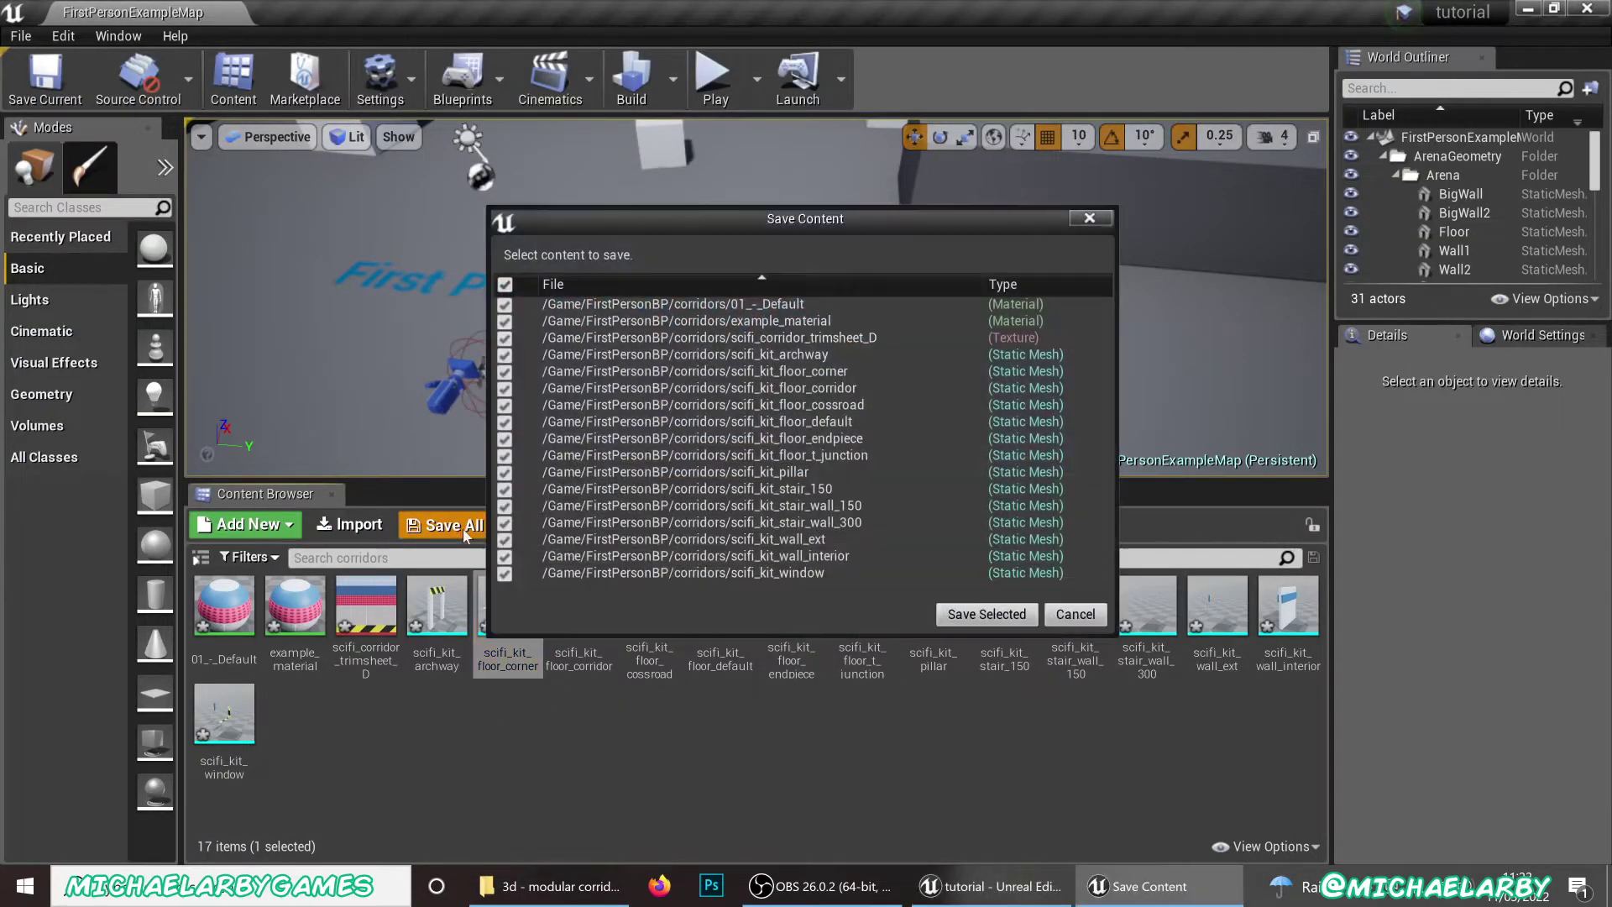
pyautogui.click(974, 611)
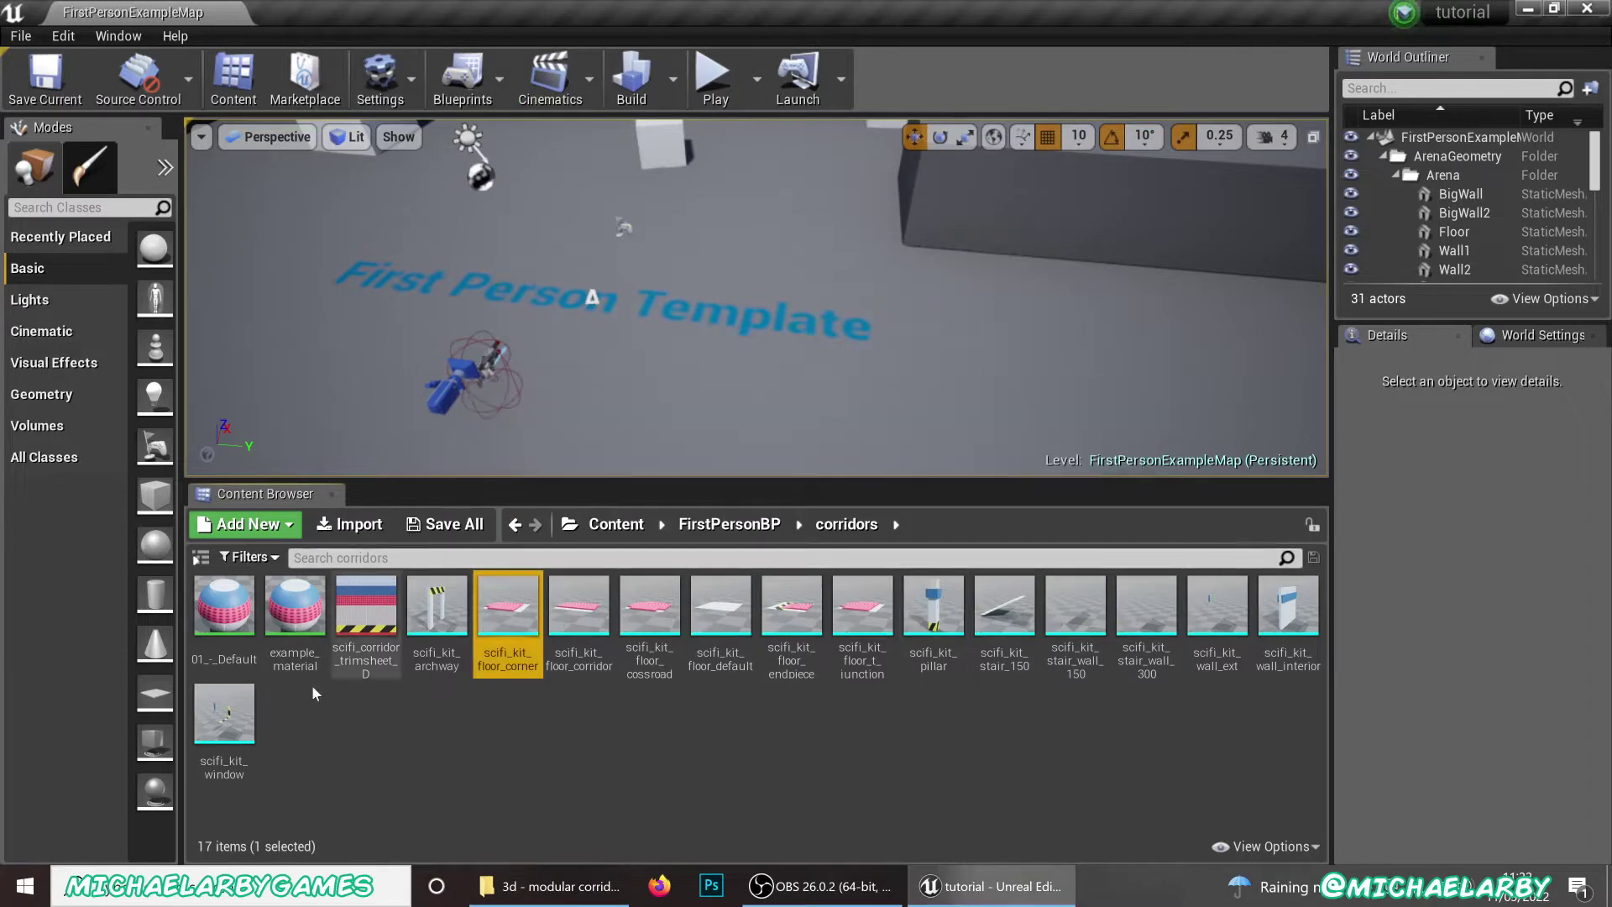
# Open the 01_-_Default material and move its Texture Sample node closer to the material's main node
pyautogui.doubleClick(232, 629)
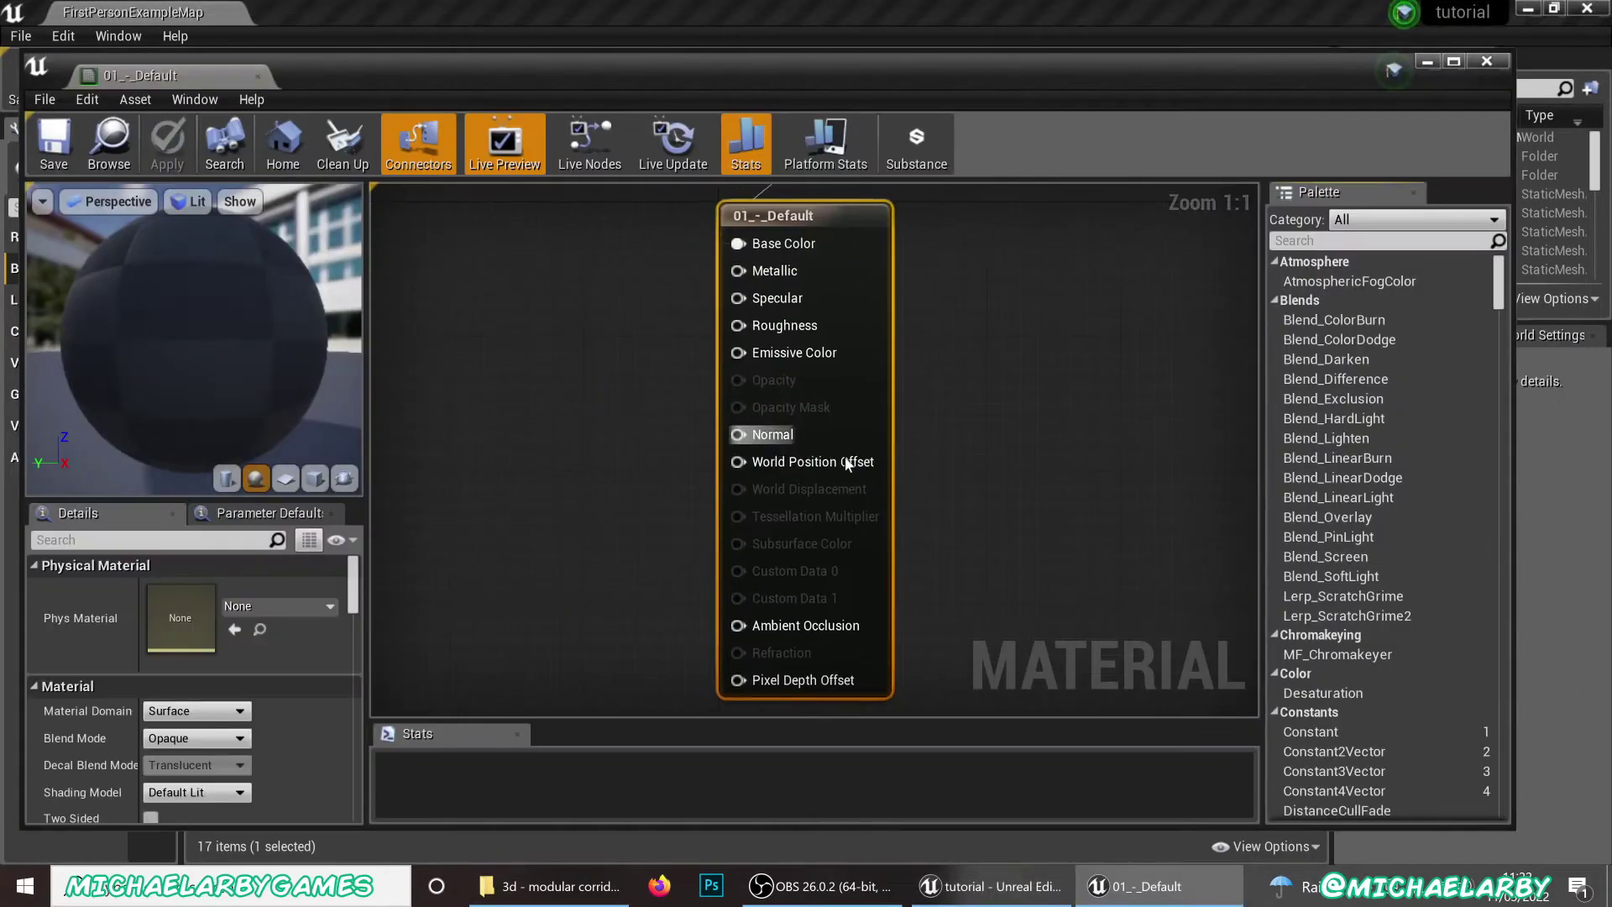
pyautogui.scroll(-1, 861, 434)
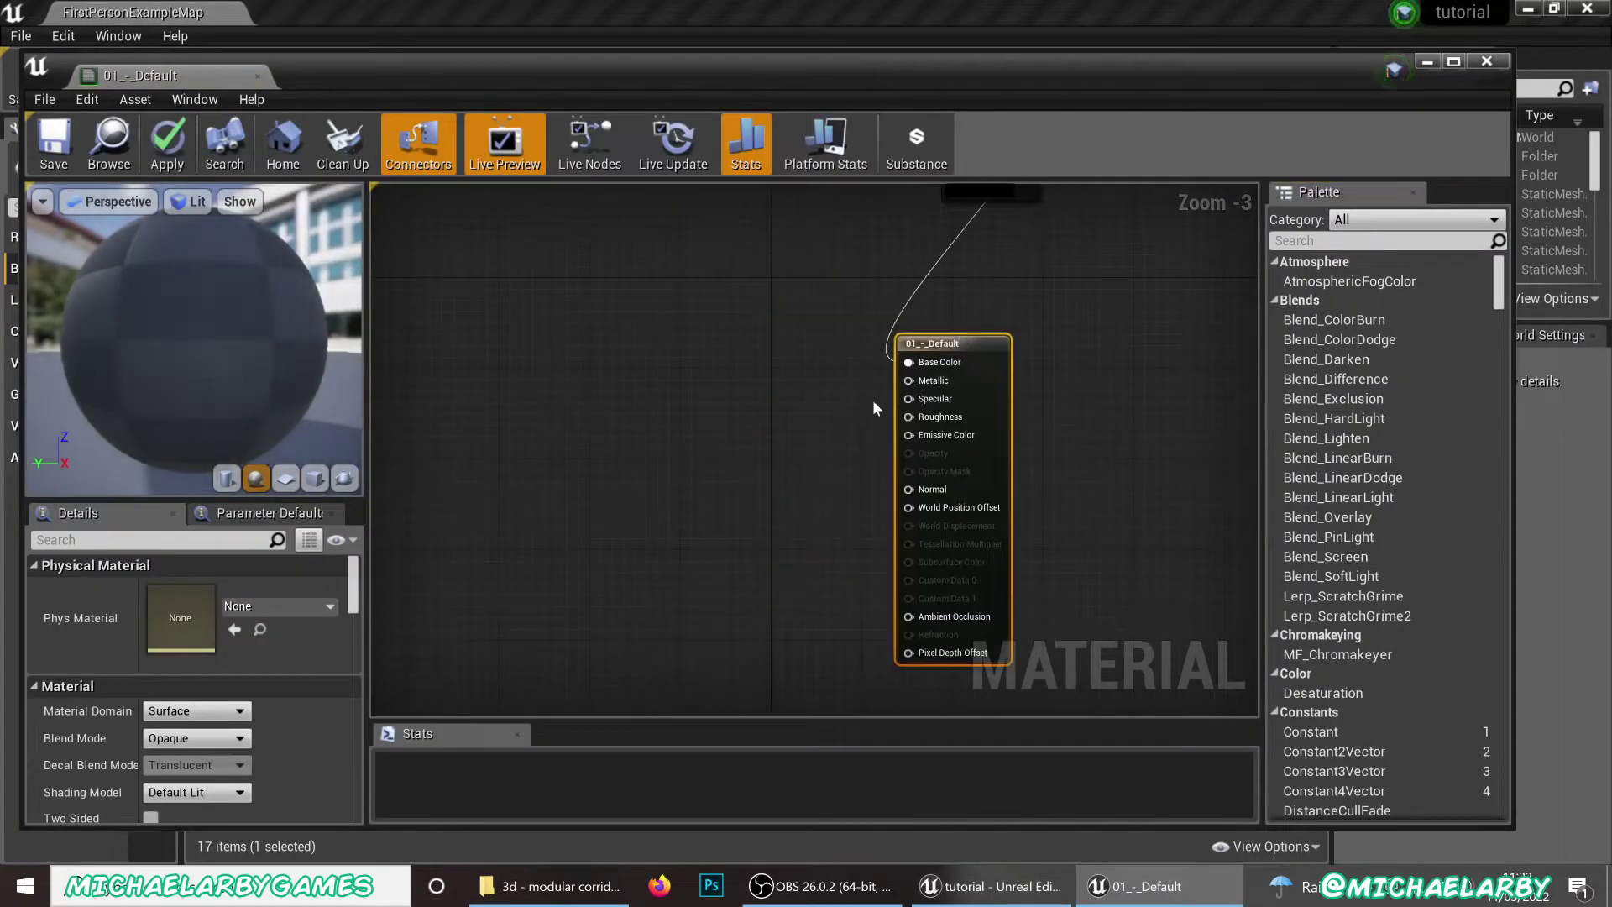
pyautogui.scroll(-6, 906, 309)
pyautogui.moveTo(906, 308); pyautogui.dragTo(813, 368)
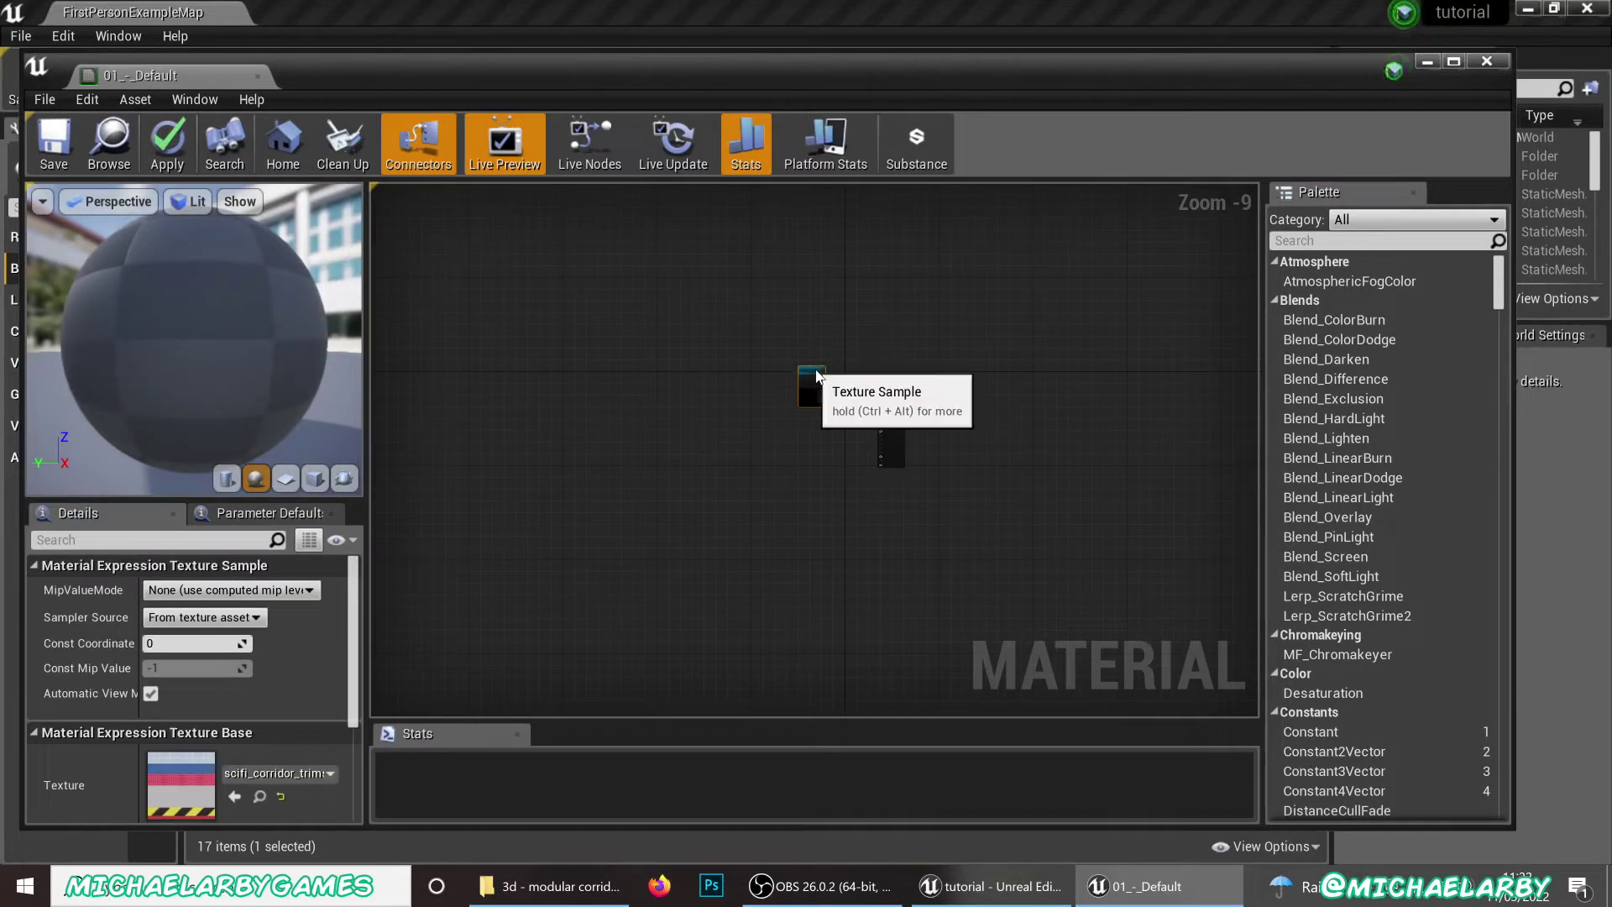
pyautogui.scroll(4, 860, 434)
pyautogui.scroll(1, 862, 433)
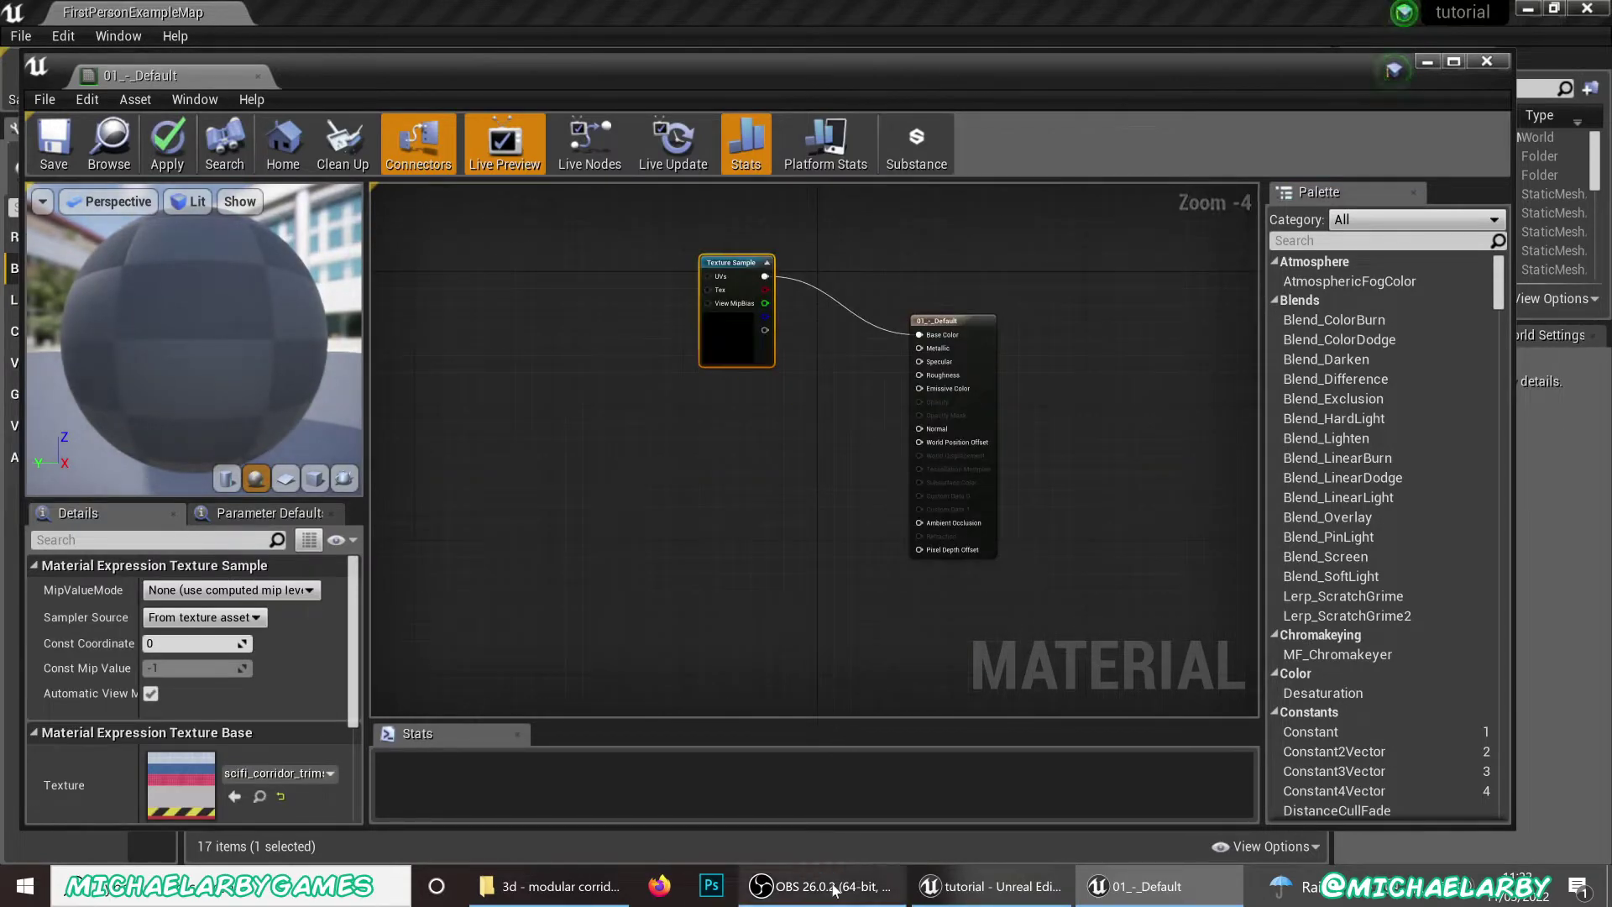
pyautogui.click(615, 890)
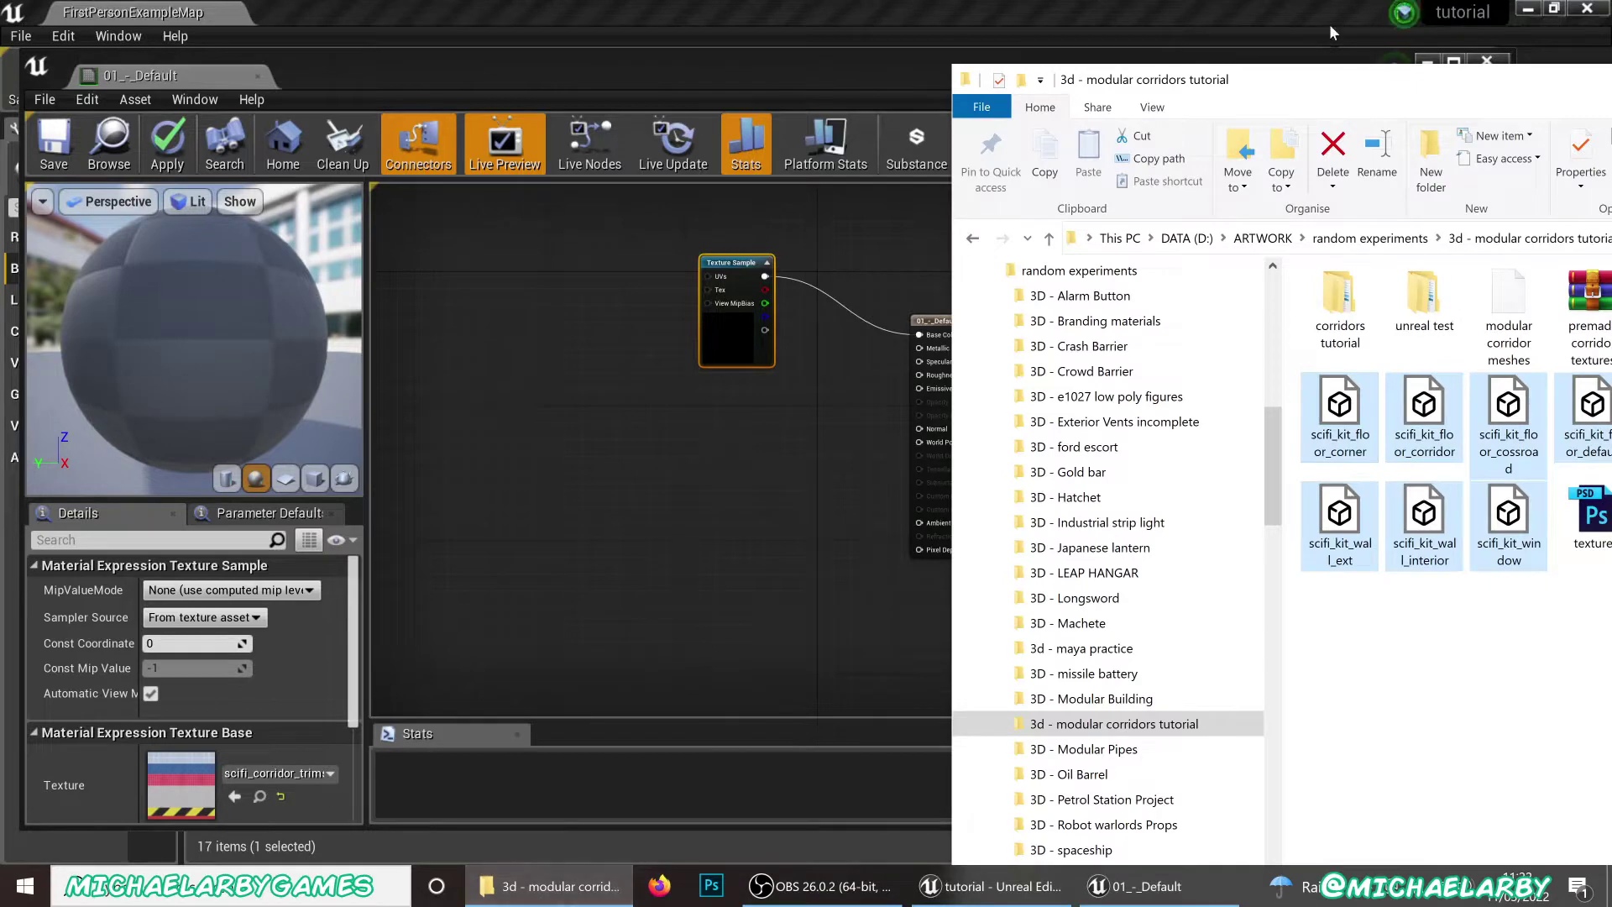
pyautogui.moveTo(1396, 83); pyautogui.dragTo(852, 95)
pyautogui.moveTo(1369, 104); pyautogui.dragTo(1591, 295)
pyautogui.click(998, 71)
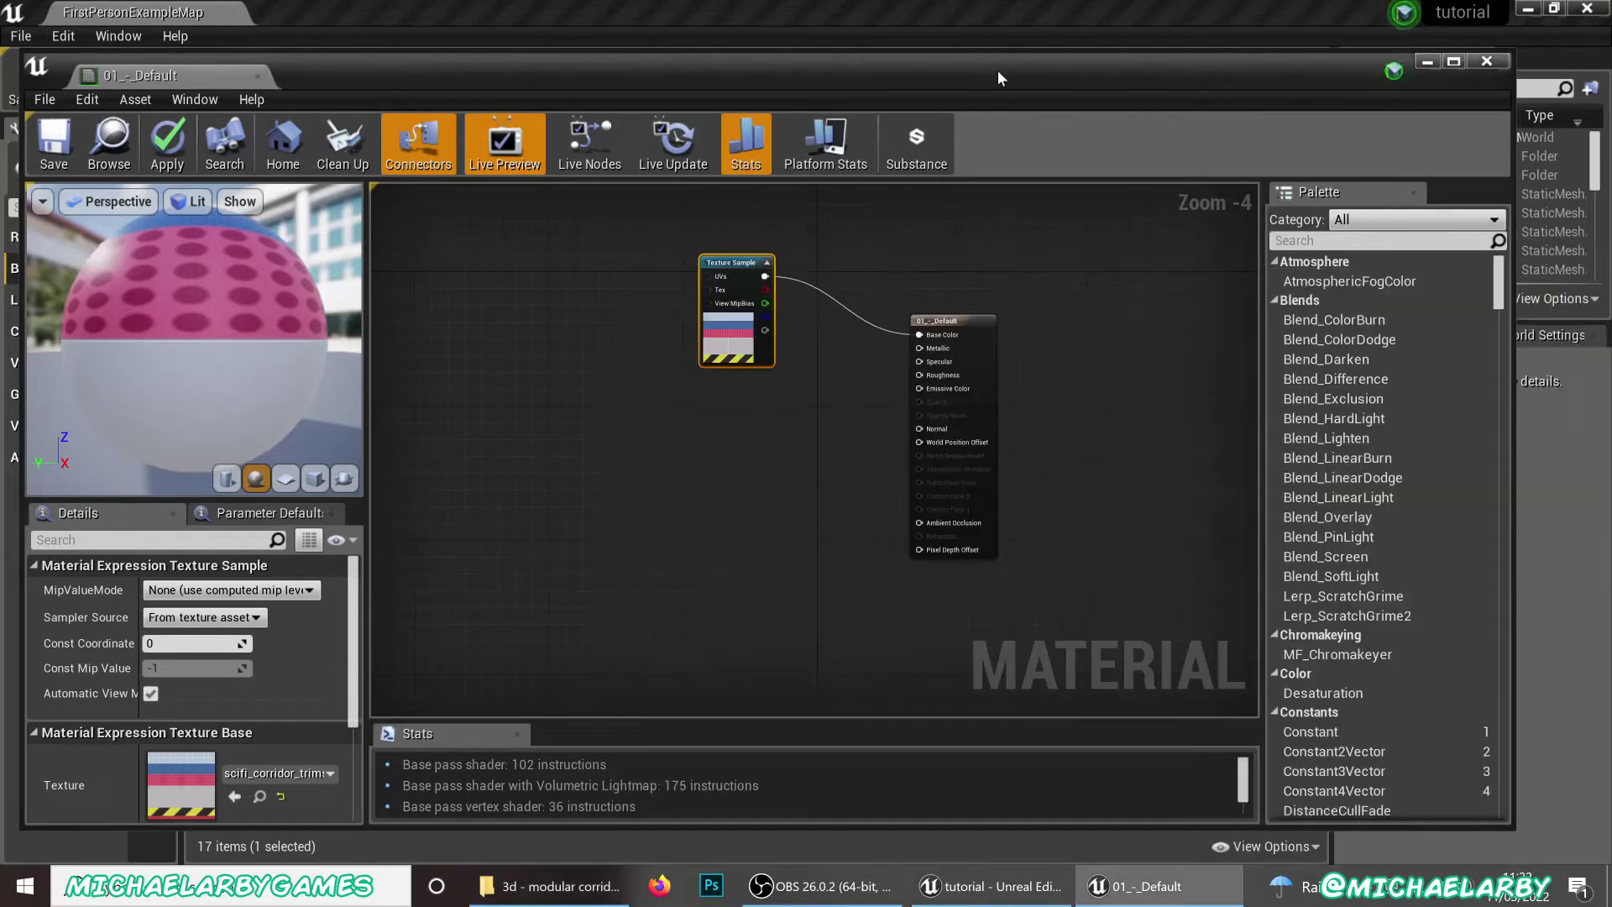
# Import the scifi_corridor_trimsheet_N and scifi_corridor_trimsheet_R textures from the 3d - modular corridors tutorial folder into the corridors content folder
pyautogui.click(1426, 62)
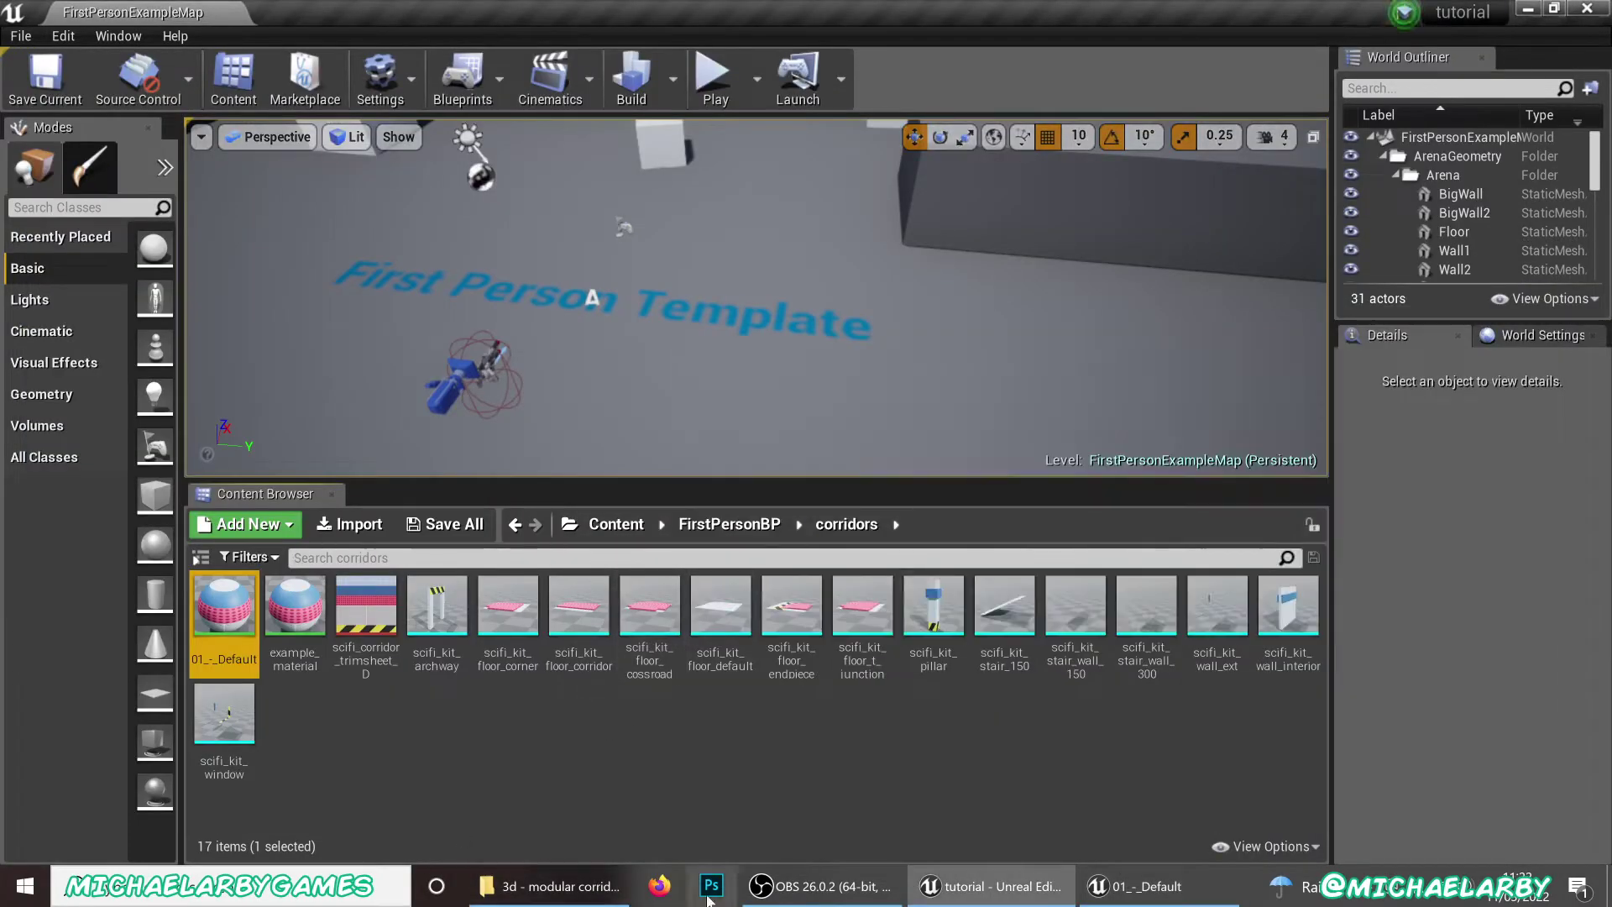
pyautogui.click(556, 886)
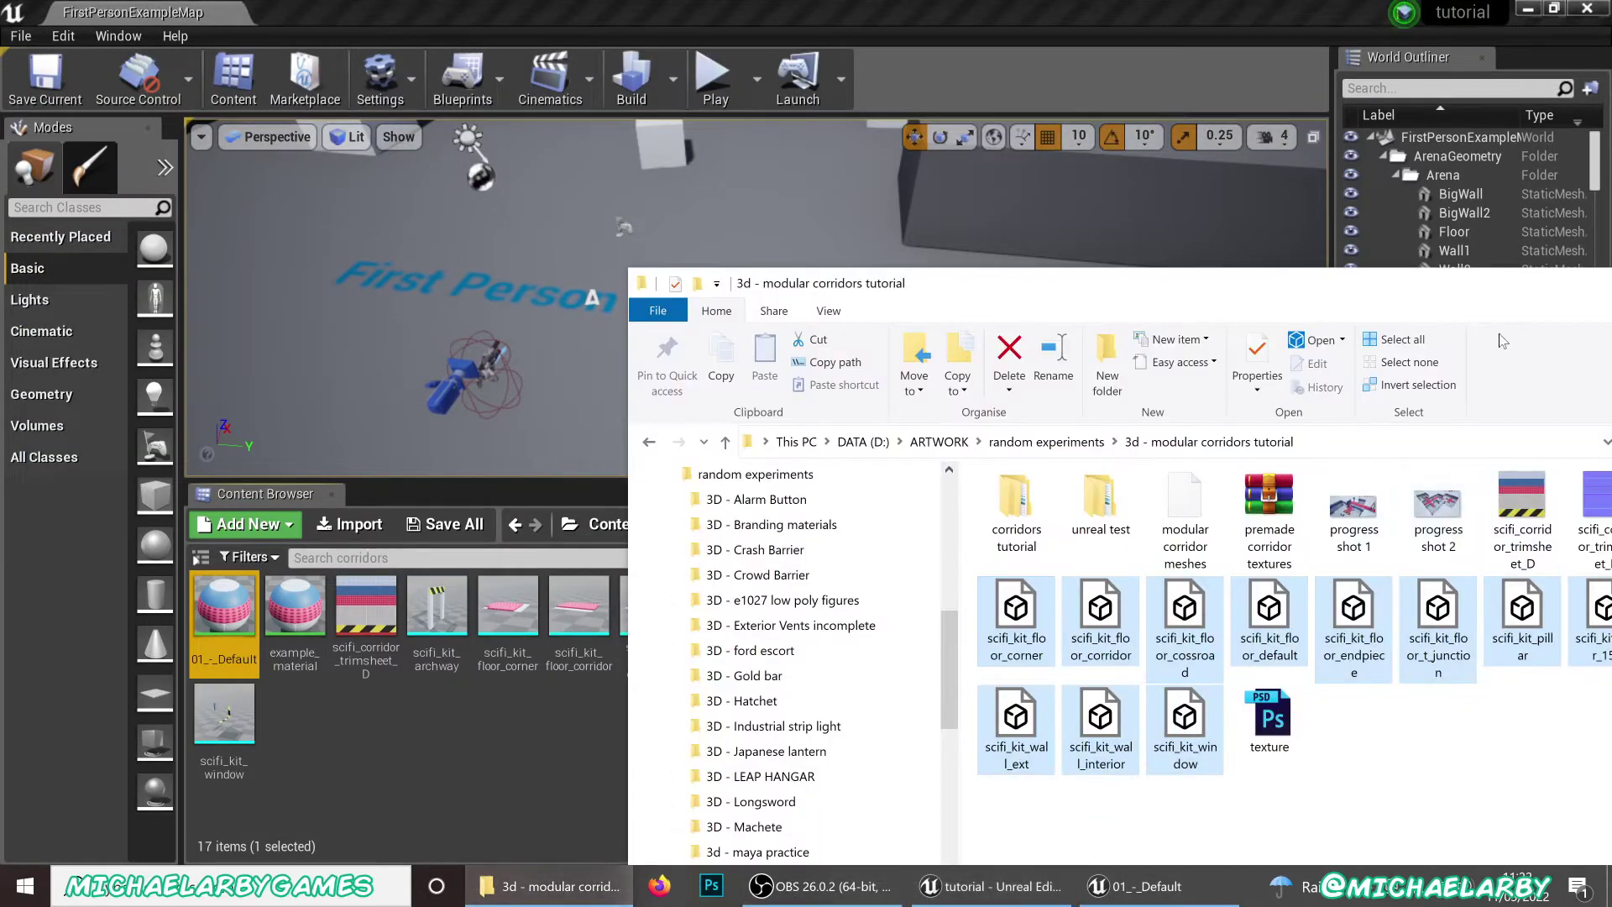
pyautogui.moveTo(1502, 275); pyautogui.dragTo(1347, 257)
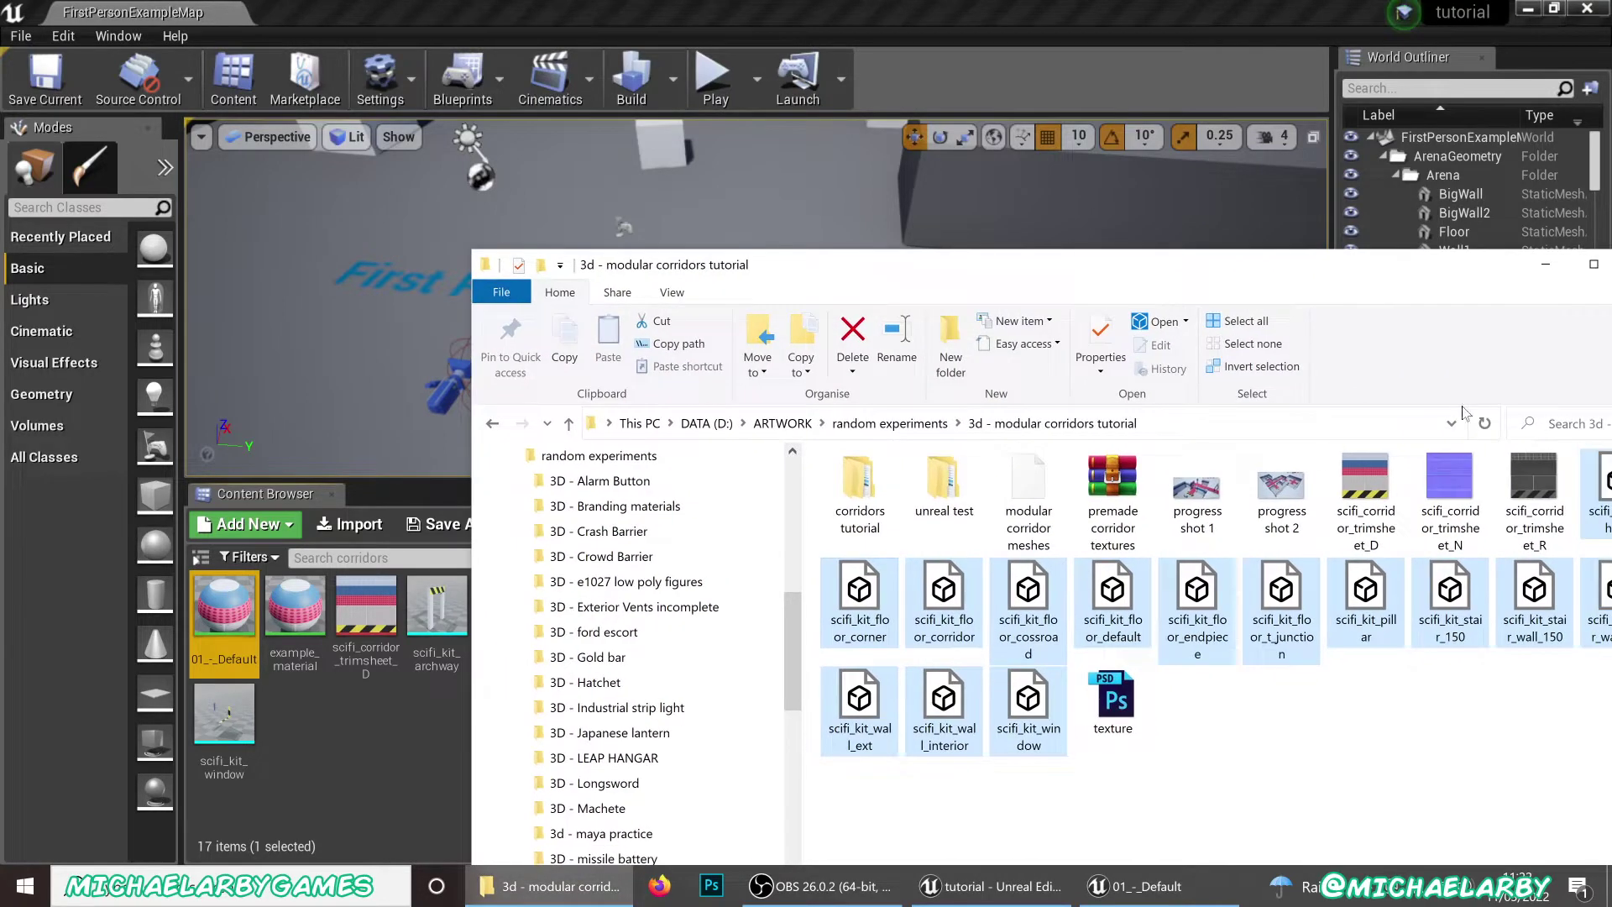
pyautogui.click(1543, 475)
pyautogui.keyDown('ctrl'); pyautogui.click(1450, 487); pyautogui.keyUp('ctrl')
pyautogui.moveTo(1465, 485); pyautogui.dragTo(185, 780)
pyautogui.moveTo(332, 746); pyautogui.dragTo(333, 742)
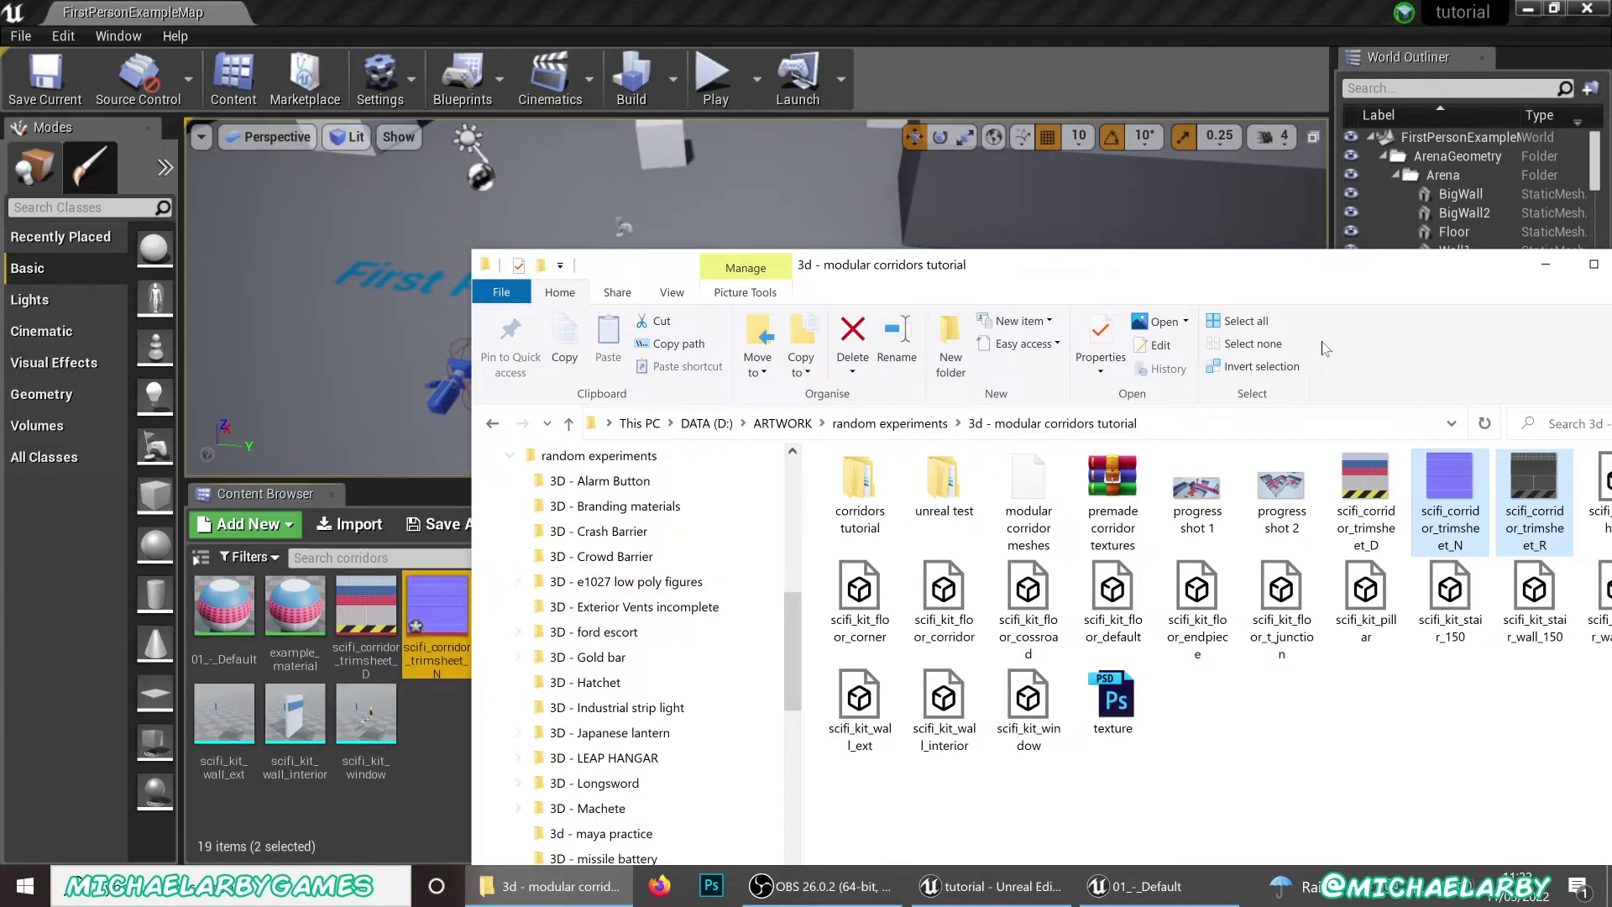
pyautogui.moveTo(1355, 272); pyautogui.dragTo(1083, 263)
pyautogui.click(1279, 263)
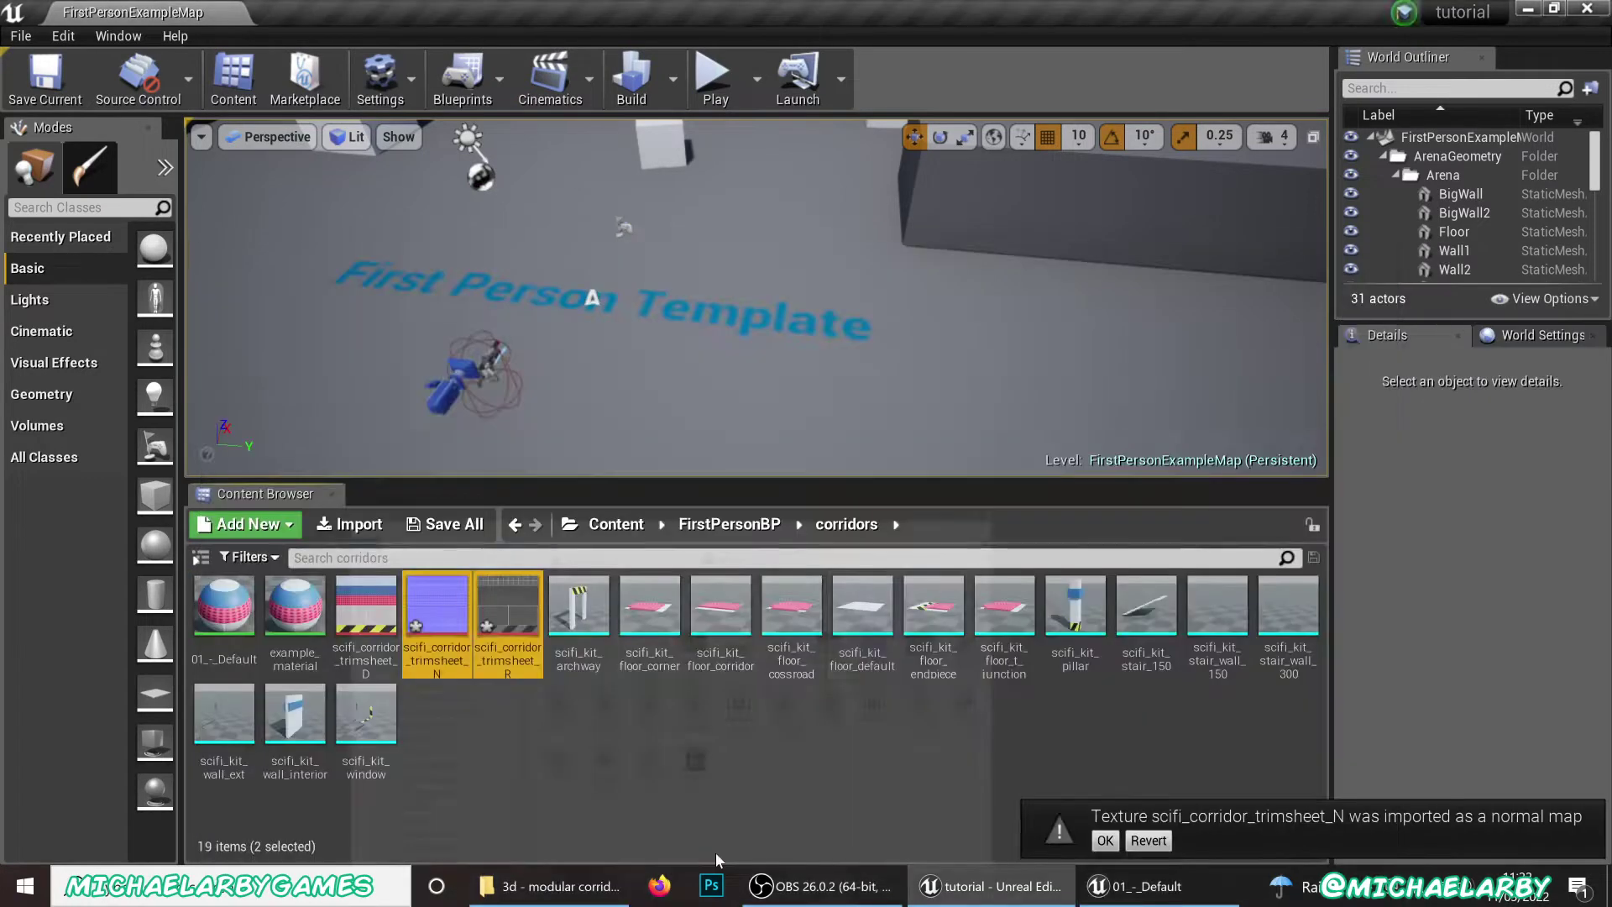
# Add the trimsheet_N and trimsheet_R textures to the 01_-_Default material graph and connect the normal texture to Normal
pyautogui.click(1145, 886)
pyautogui.moveTo(589, 84); pyautogui.dragTo(1191, 84)
pyautogui.moveTo(515, 616); pyautogui.dragTo(1514, 429)
# Connect the trimsheet_R Texture Sample to Roughness and line up the three Texture Sample nodes in a column
pyautogui.click(1243, 538)
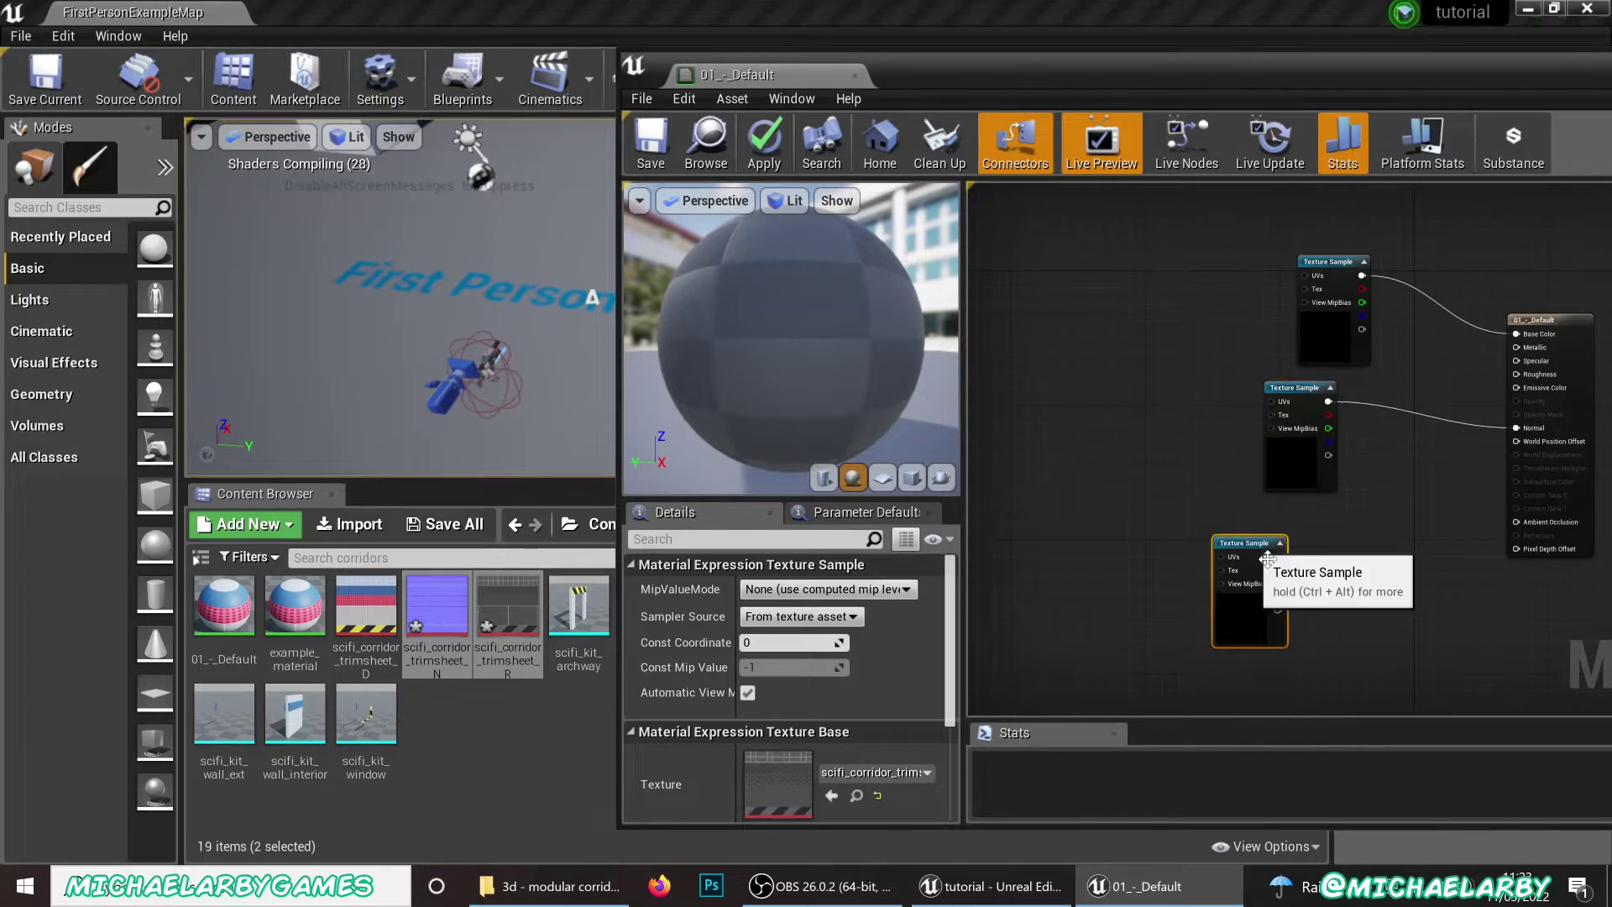
pyautogui.moveTo(1278, 556); pyautogui.dragTo(1524, 376)
pyautogui.moveTo(1297, 389); pyautogui.dragTo(1334, 391)
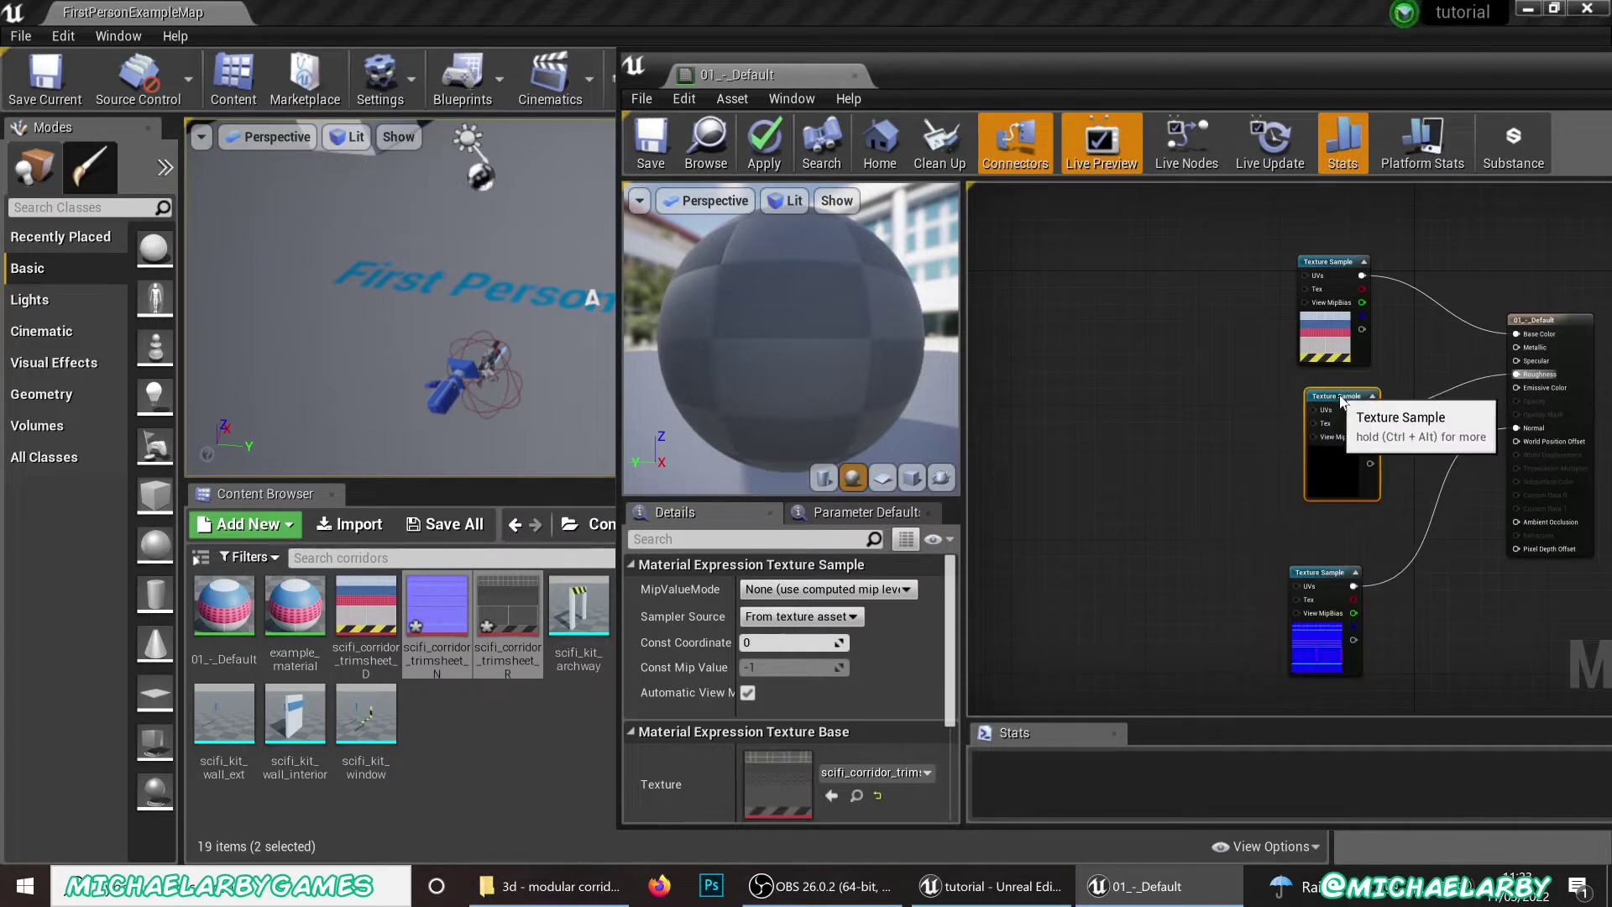
pyautogui.moveTo(1322, 575); pyautogui.dragTo(1329, 519)
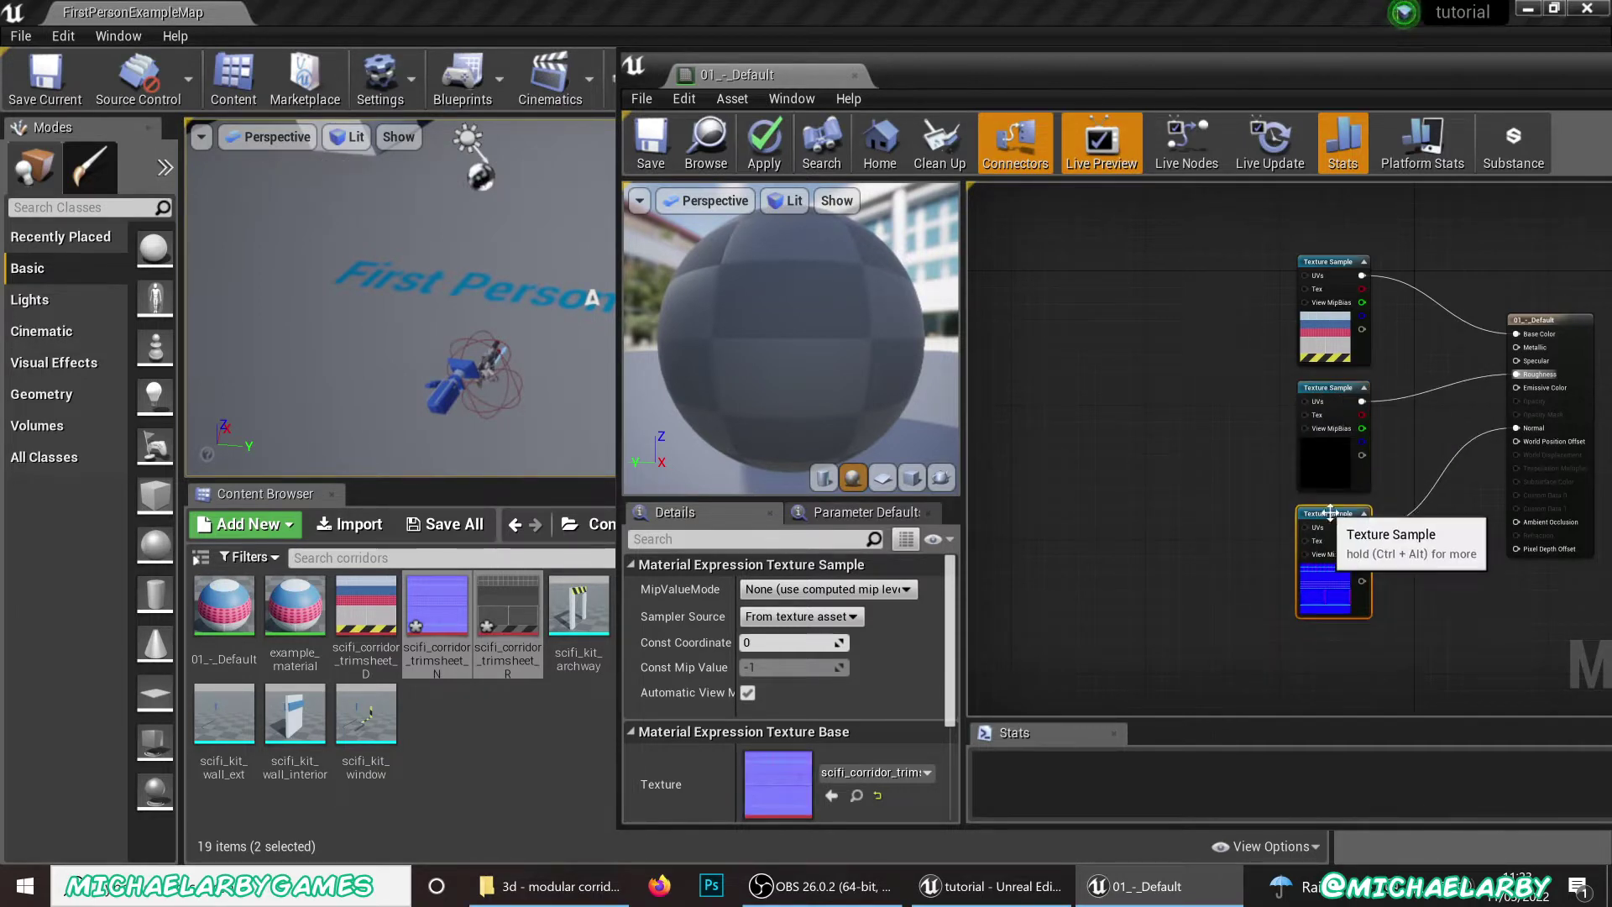
# Save the 01_-_Default material and close its editor
pyautogui.click(651, 161)
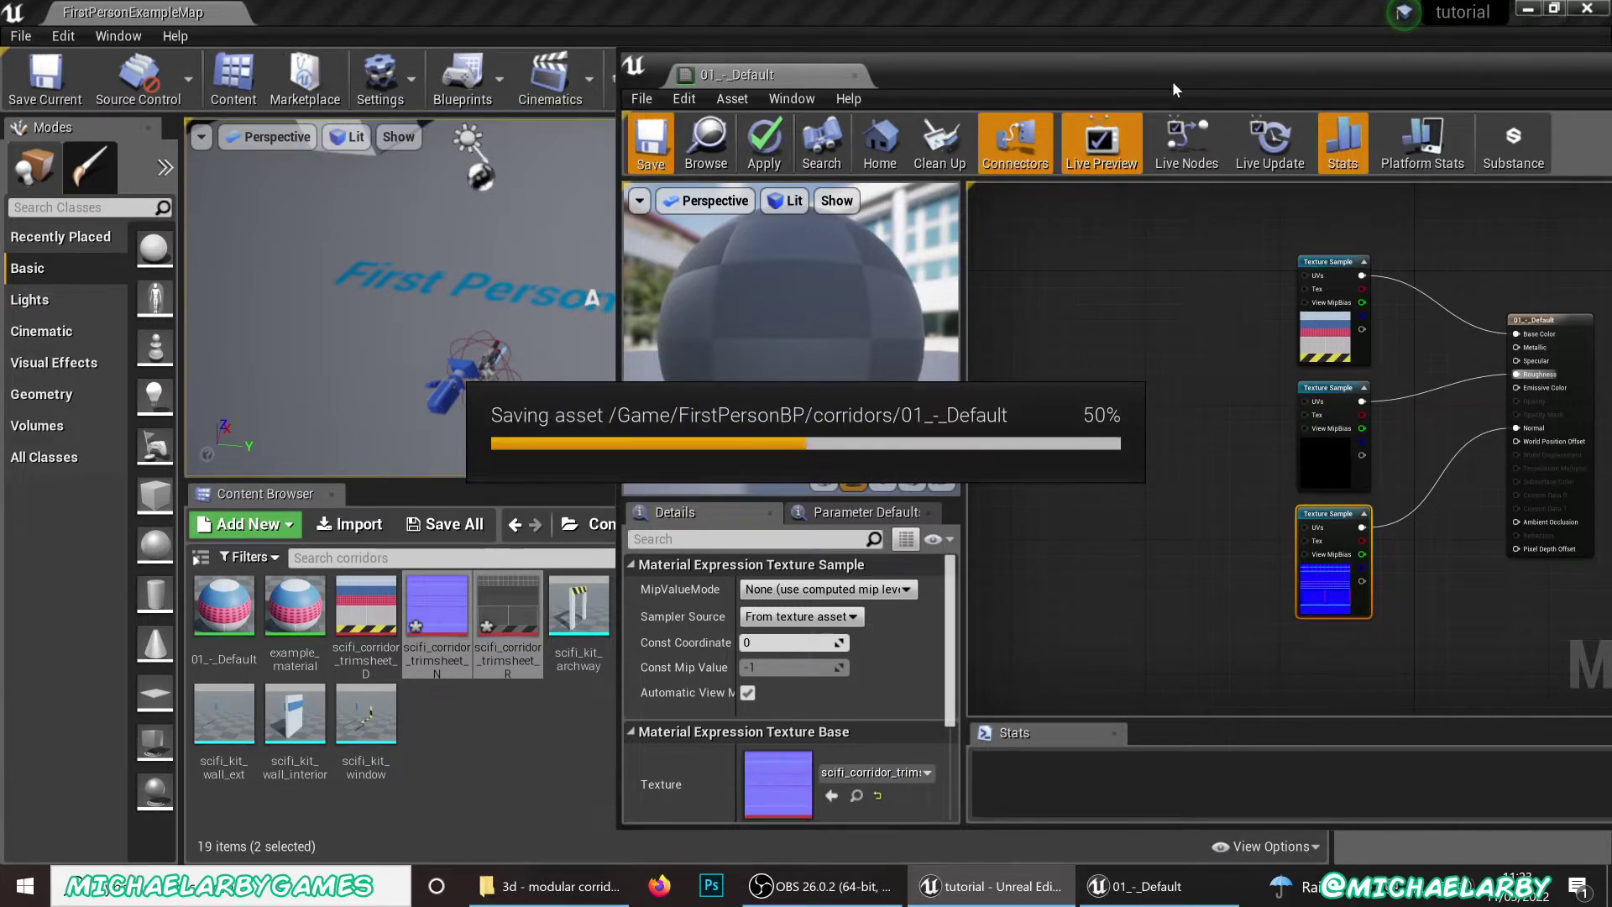
pyautogui.moveTo(1211, 74); pyautogui.dragTo(819, 96)
pyautogui.moveTo(400, 352)
pyautogui.mouseDown()
pyautogui.moveTo(400, 412)
pyautogui.moveTo(400, 340)
pyautogui.moveTo(420, 374)
pyautogui.mouseUp()
pyautogui.moveTo(1508, 97); pyautogui.dragTo(1337, 98)
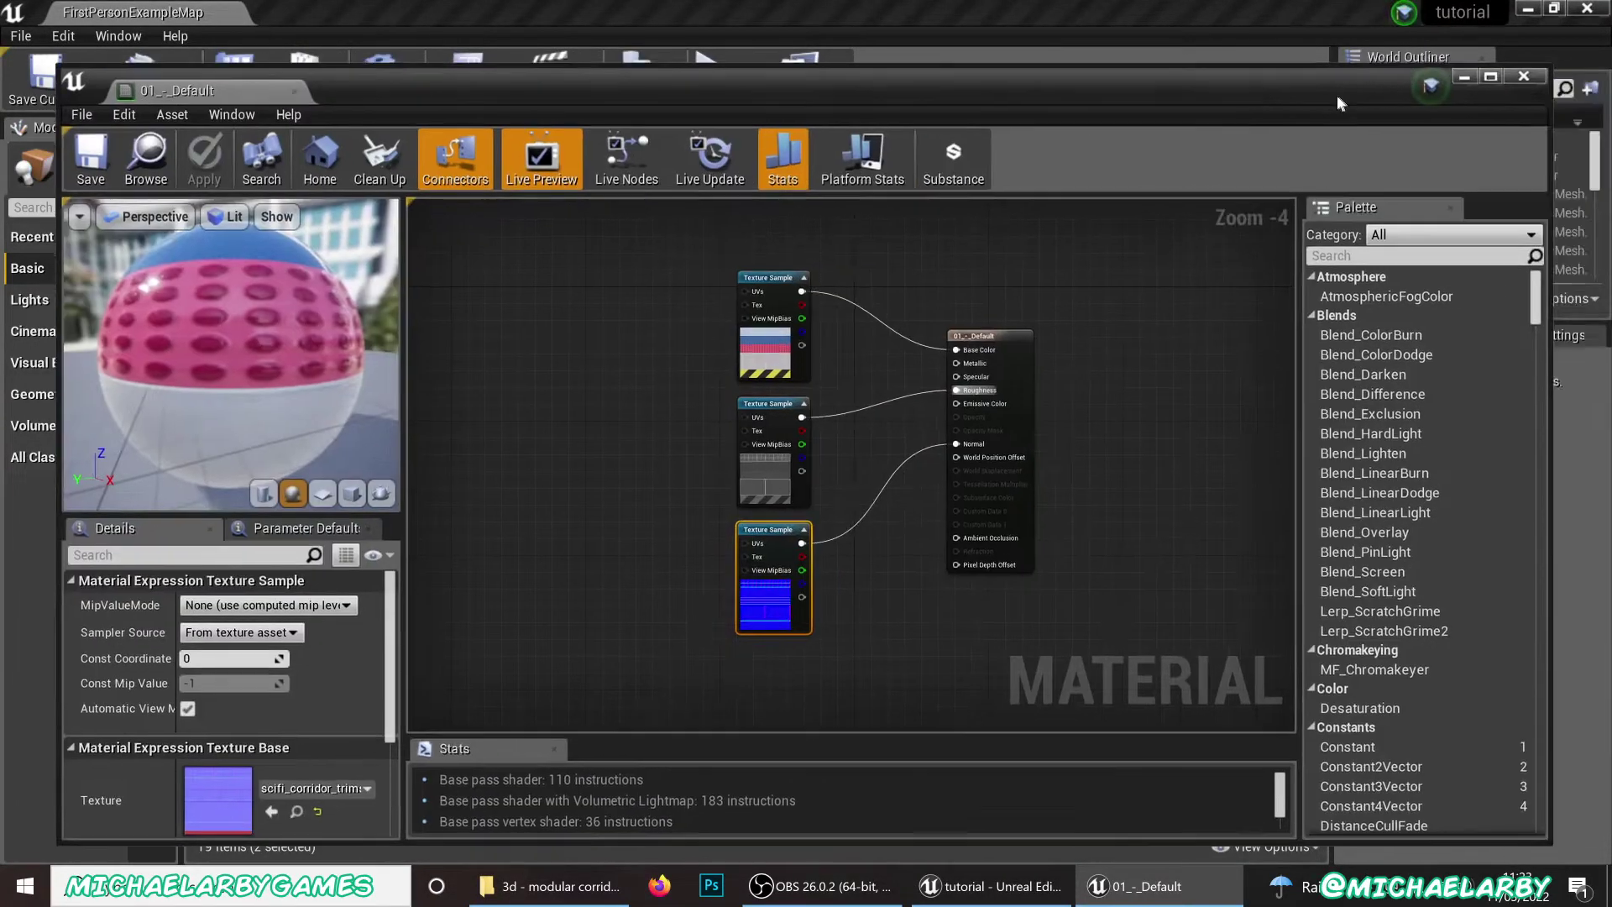
pyautogui.click(1530, 77)
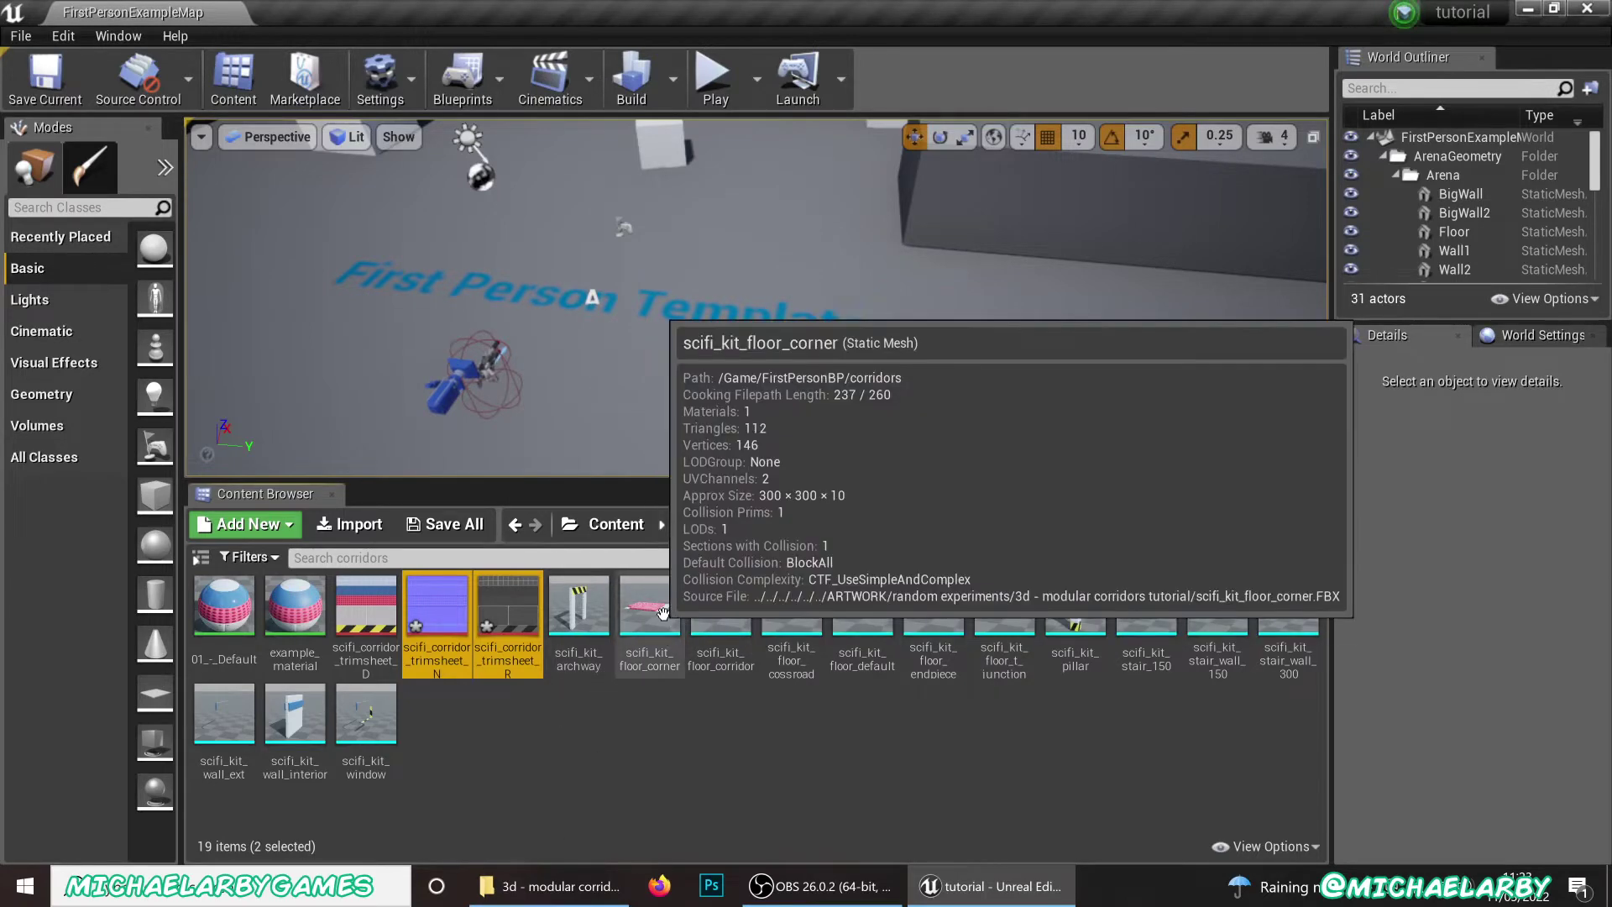
# Place scifi_kit_floor_corner in the level beside the First Person Template text and inspect its textured edges up close
pyautogui.moveTo(662, 613); pyautogui.dragTo(654, 341)
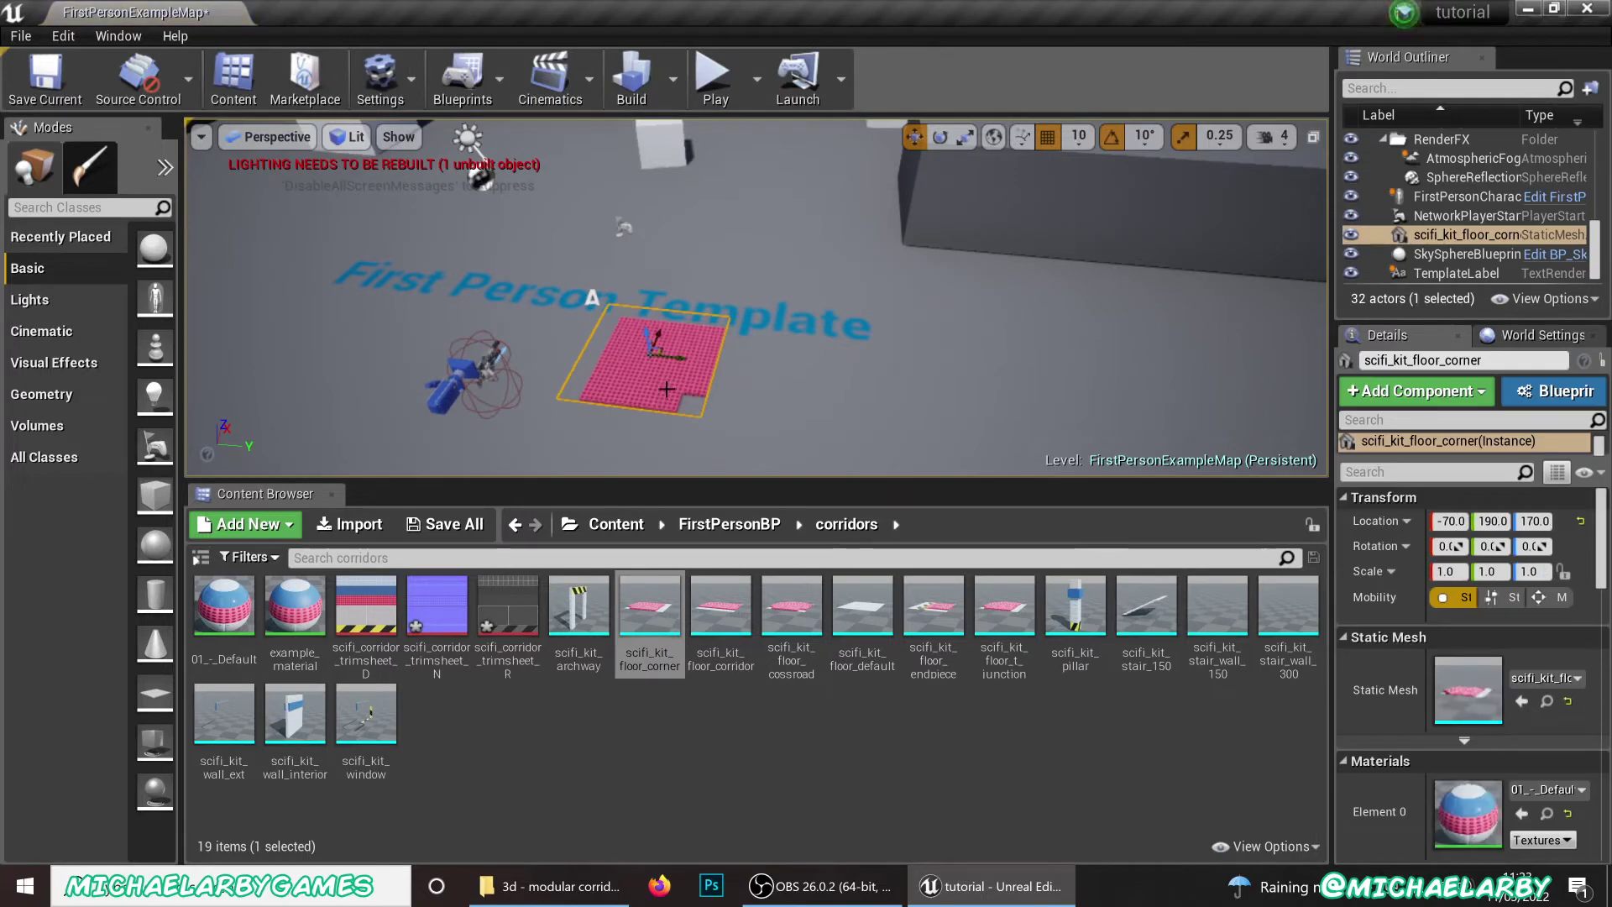
pyautogui.moveTo(655, 341); pyautogui.dragTo(546, 373, button='right')
pyautogui.press('w')
pyautogui.press('d')
pyautogui.press('a')
pyautogui.press('w')
pyautogui.moveTo(759, 304); pyautogui.dragTo(762, 304, button='right')
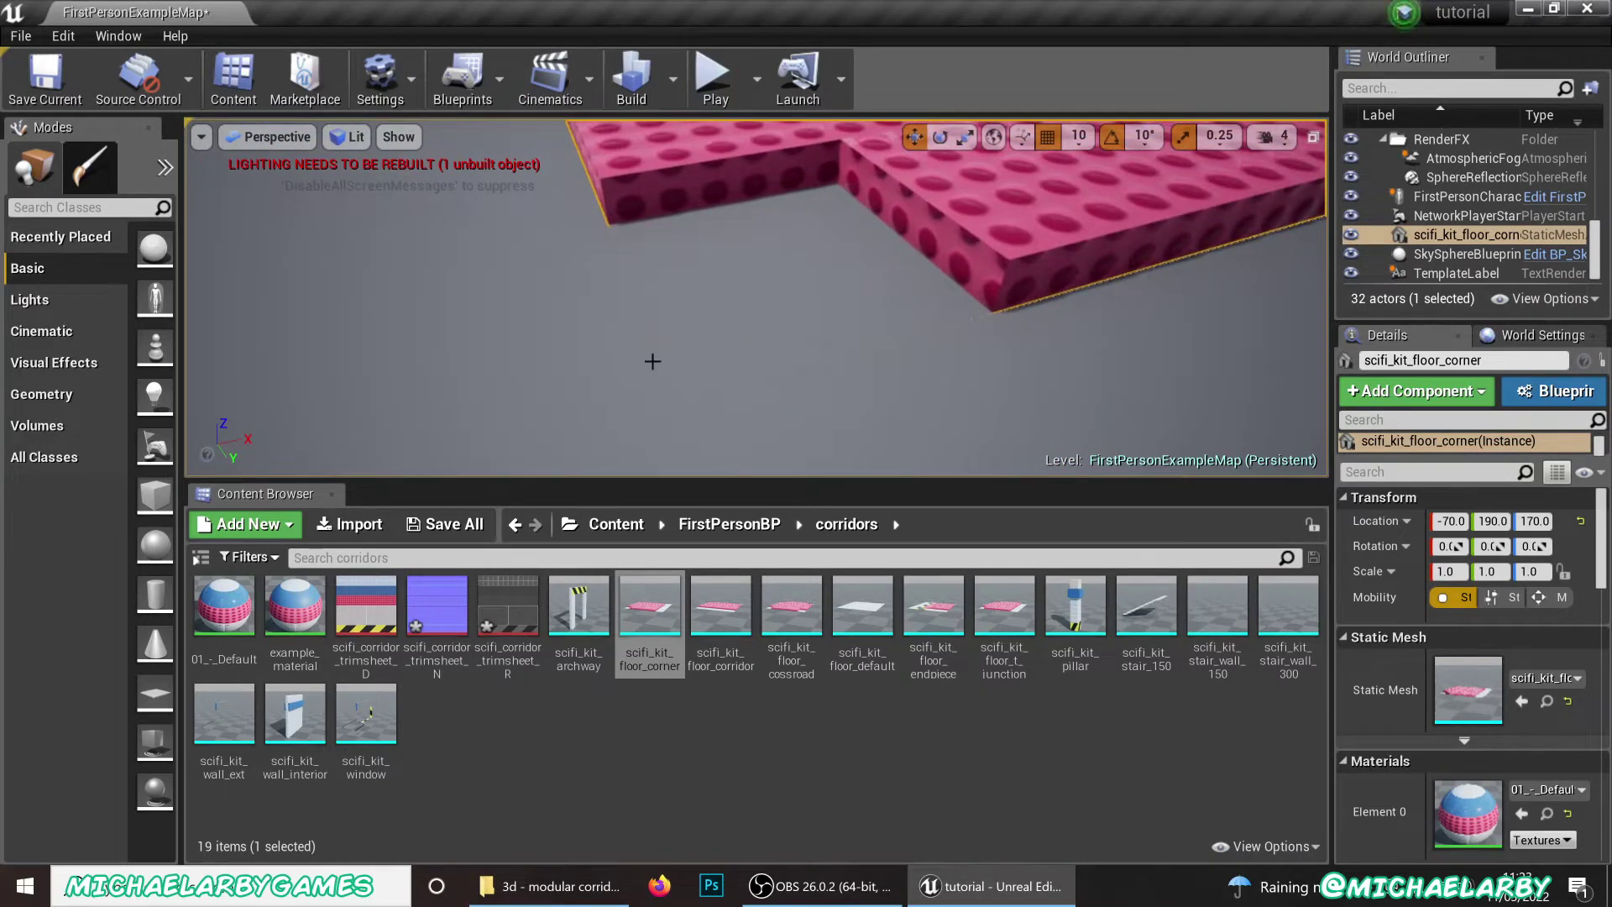
# Widen the Details area and set the floor corner's location to X 0, Y 0, Z 200
pyautogui.scroll(-10, 571, 451)
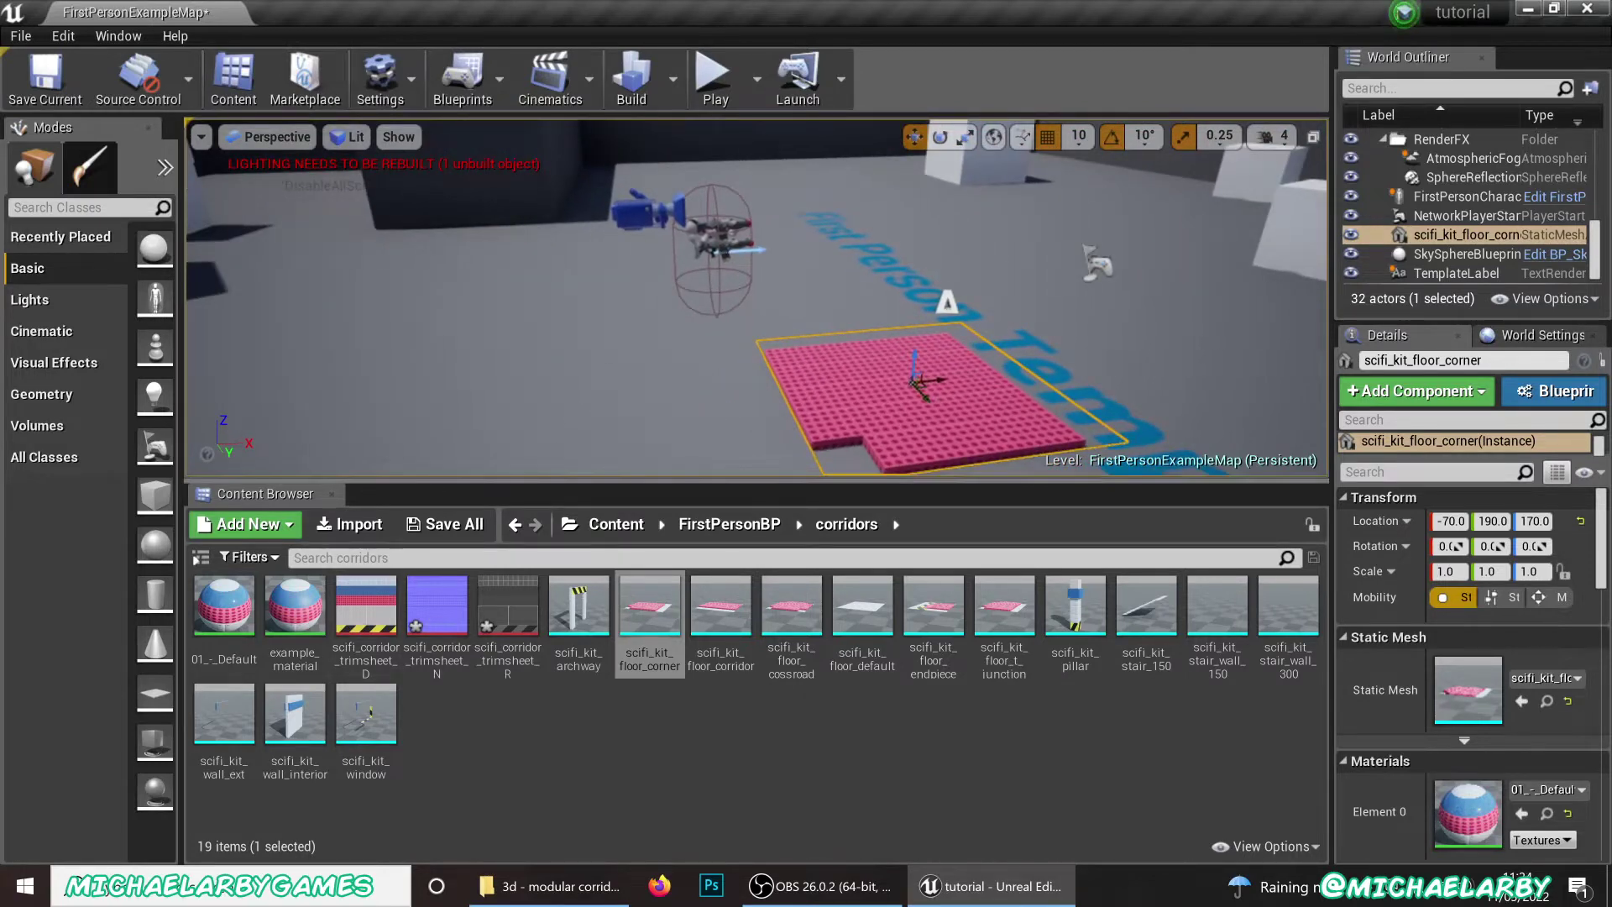
pyautogui.click(571, 451)
pyautogui.moveTo(756, 297); pyautogui.dragTo(521, 318, button='right')
pyautogui.click(666, 263)
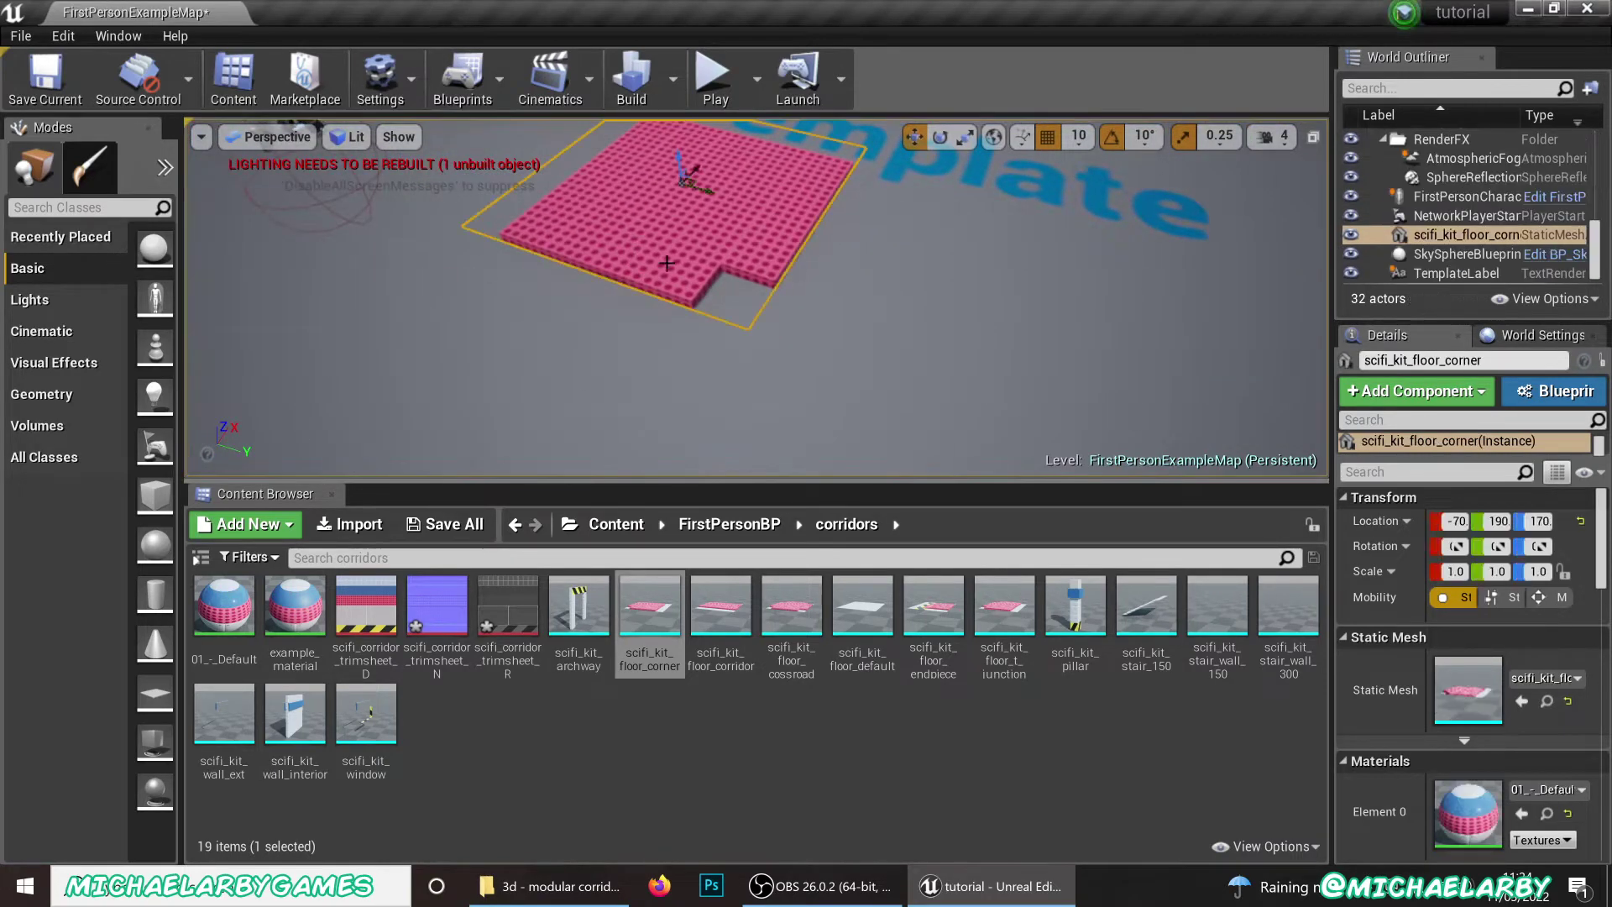
pyautogui.scroll(-5, 644, 275)
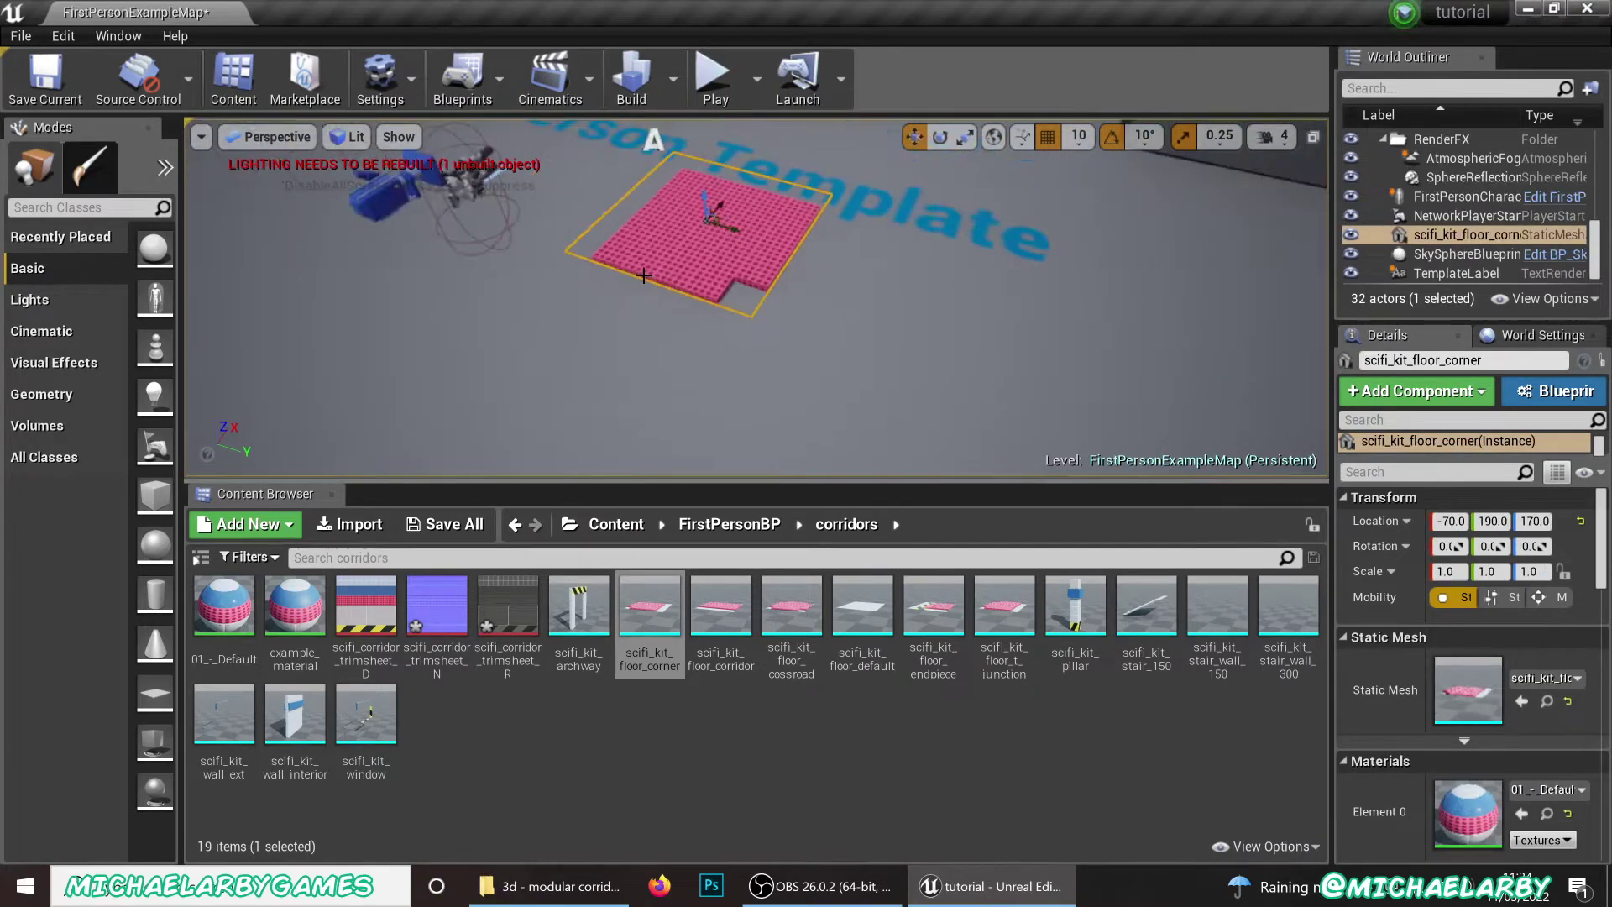
pyautogui.moveTo(676, 282); pyautogui.dragTo(825, 290, button='right')
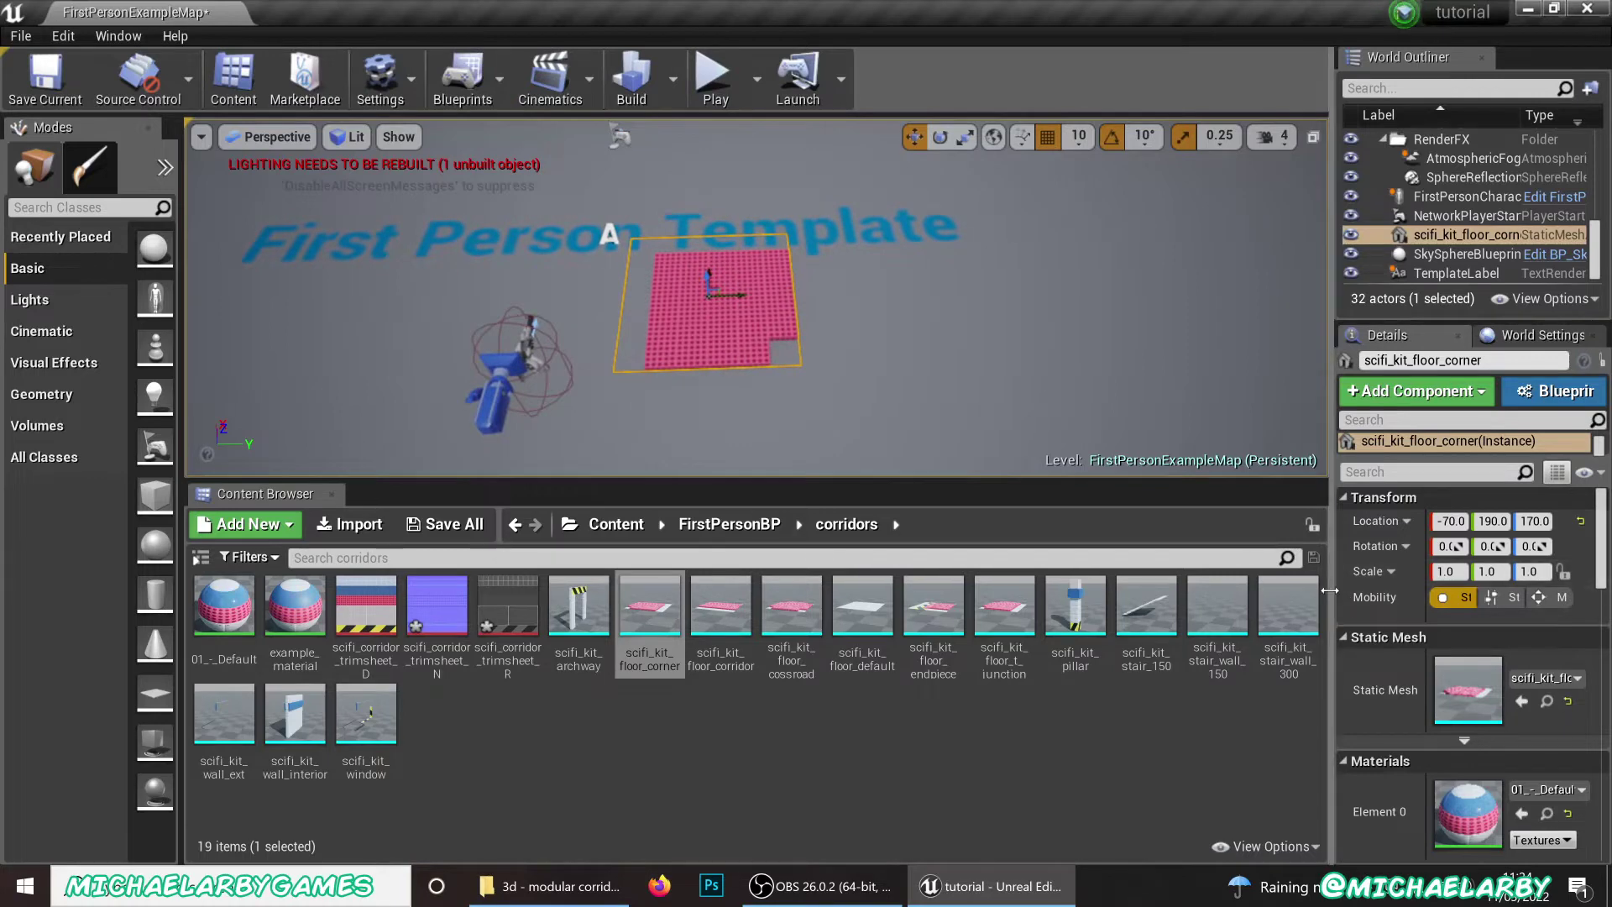
pyautogui.moveTo(1334, 587); pyautogui.dragTo(1159, 602)
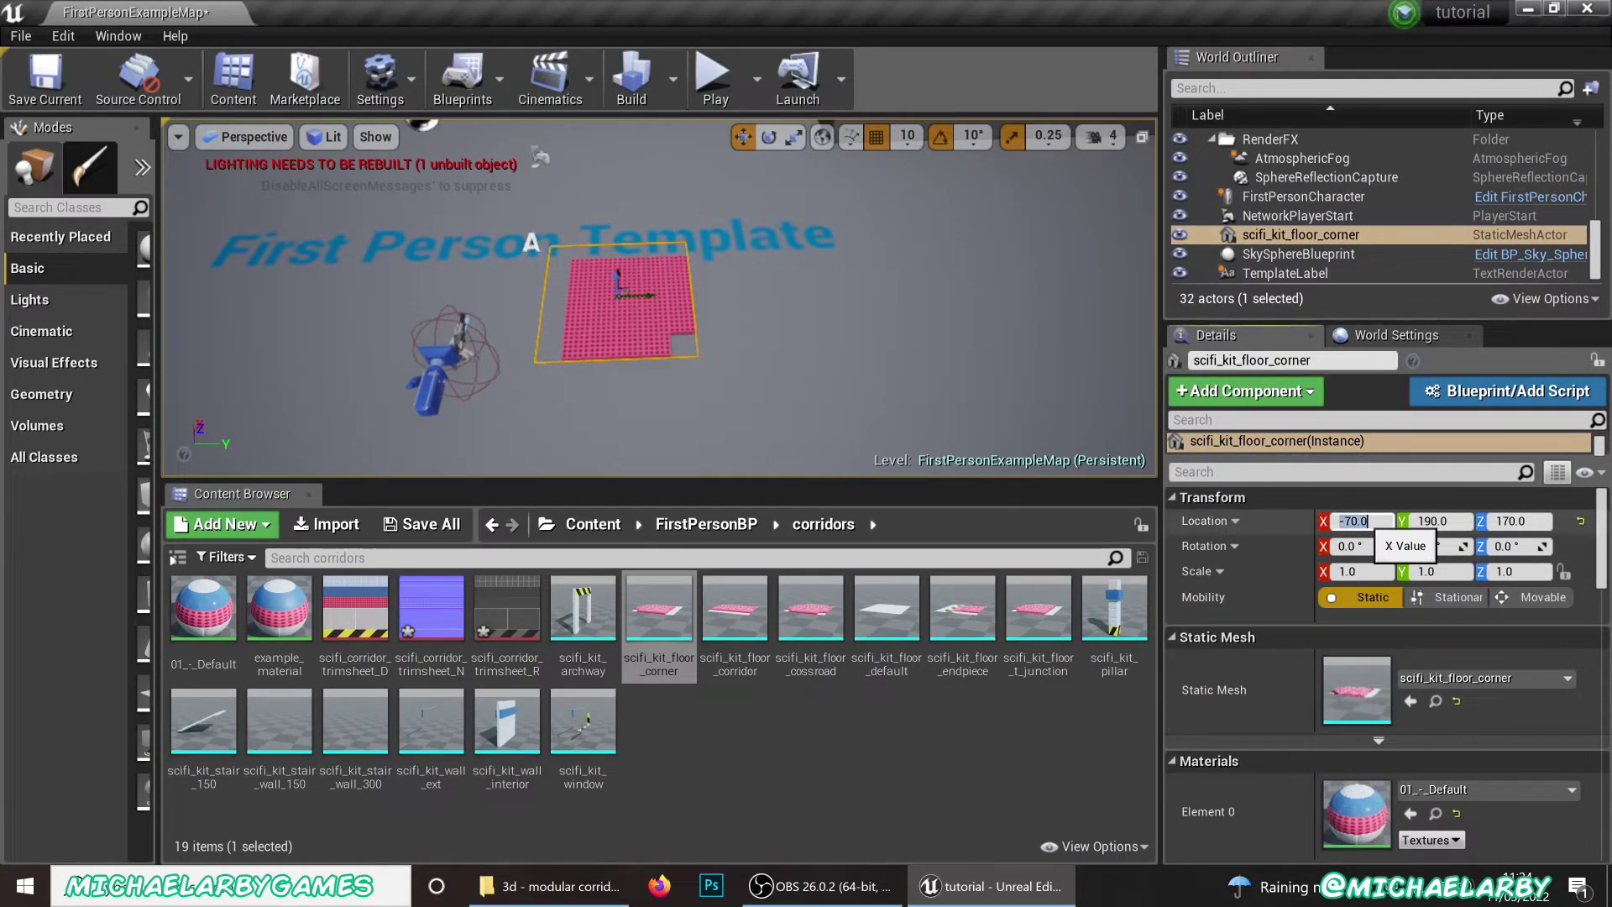
pyautogui.write('0')
pyautogui.press('Tab')
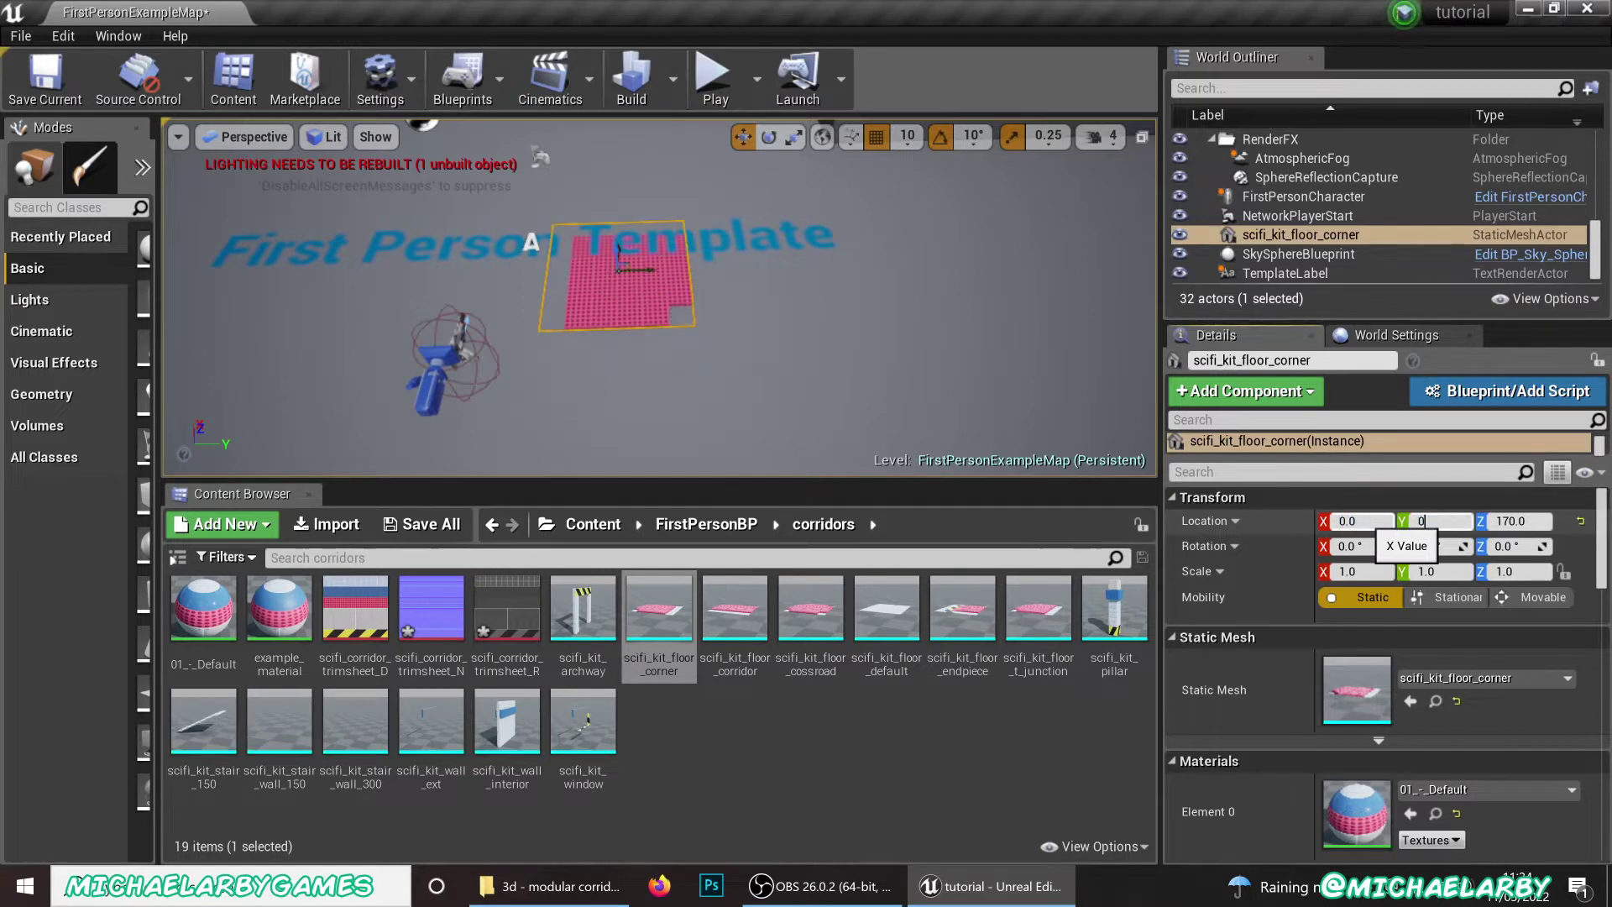
pyautogui.press('Tab')
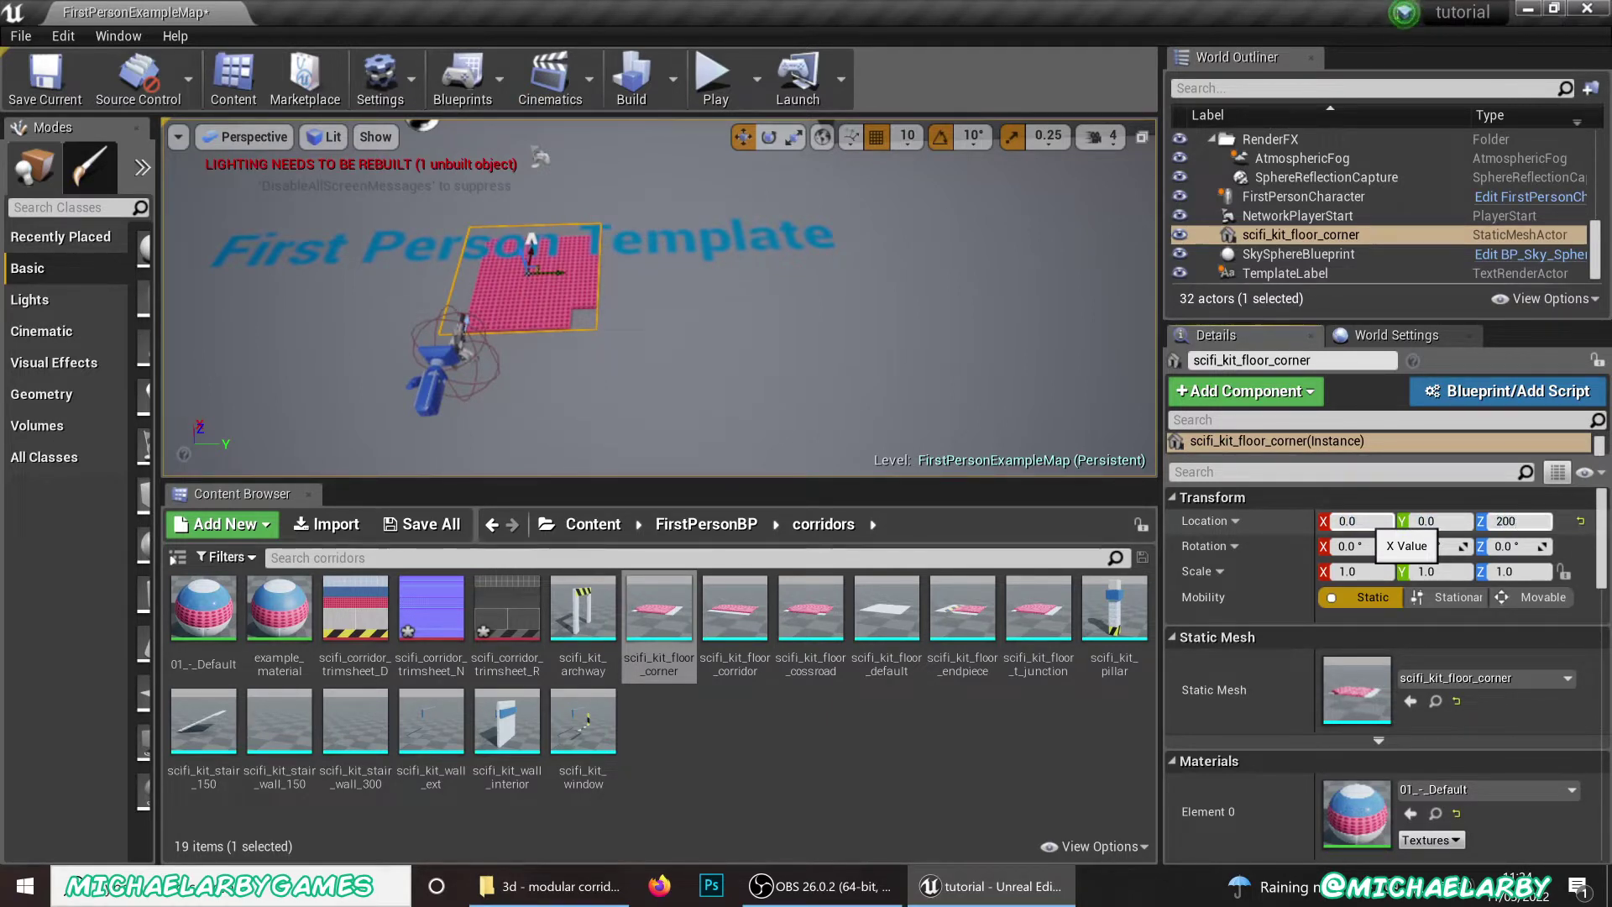
pyautogui.press('Return')
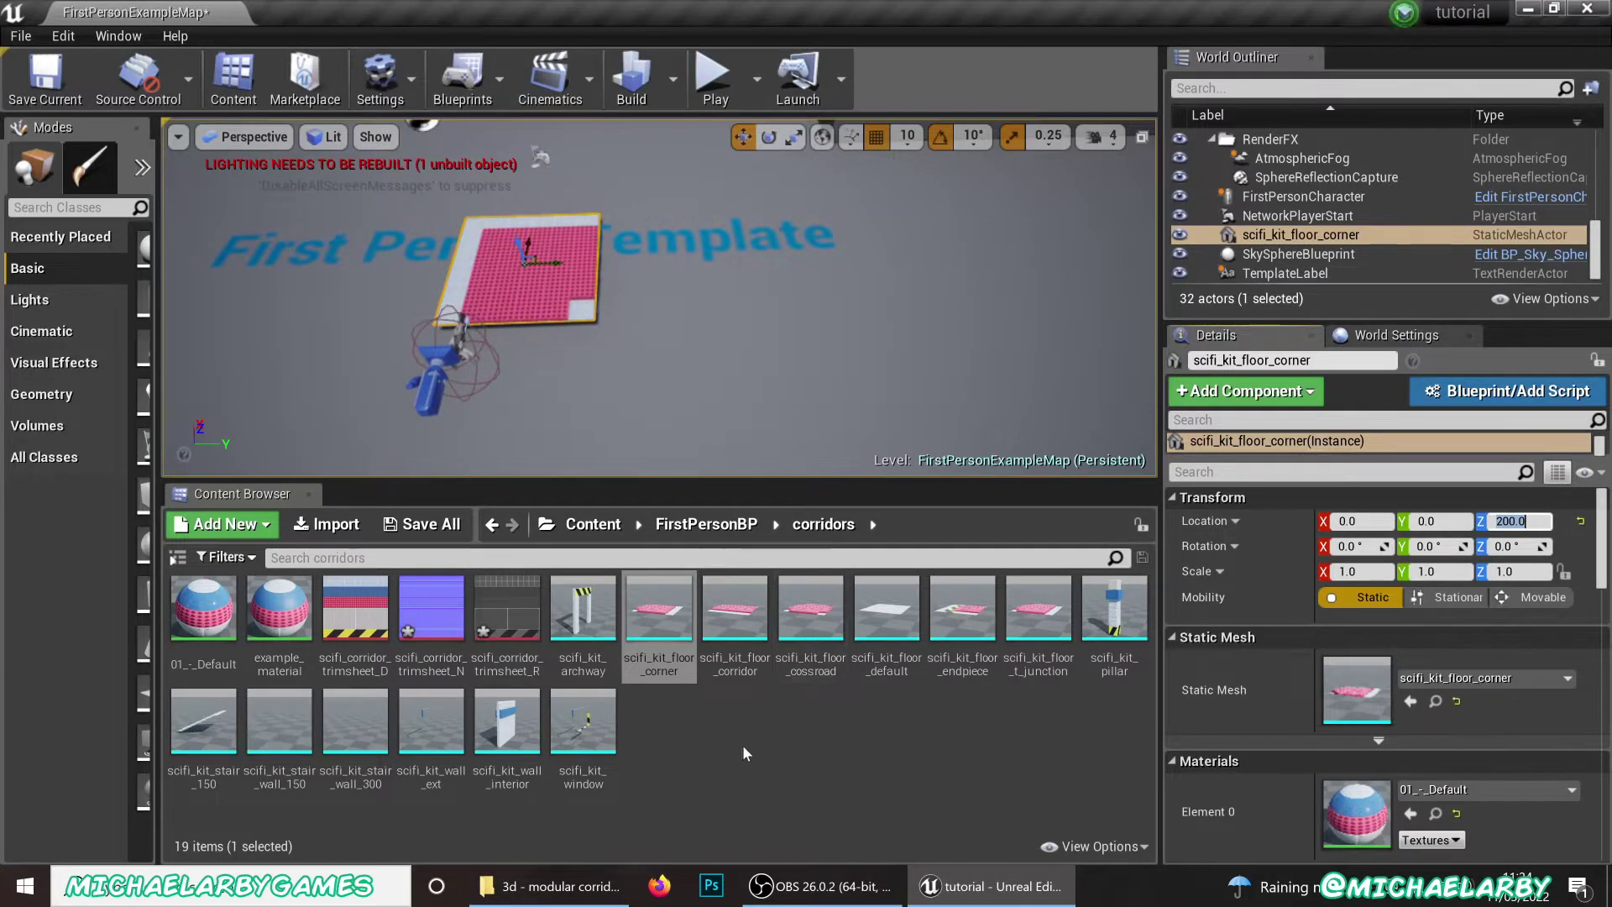
# Place scifi_kit_floor_corridor in the level and set its location to X 0, Y 300, Z 200
pyautogui.click(736, 621)
pyautogui.moveTo(736, 628); pyautogui.dragTo(558, 378)
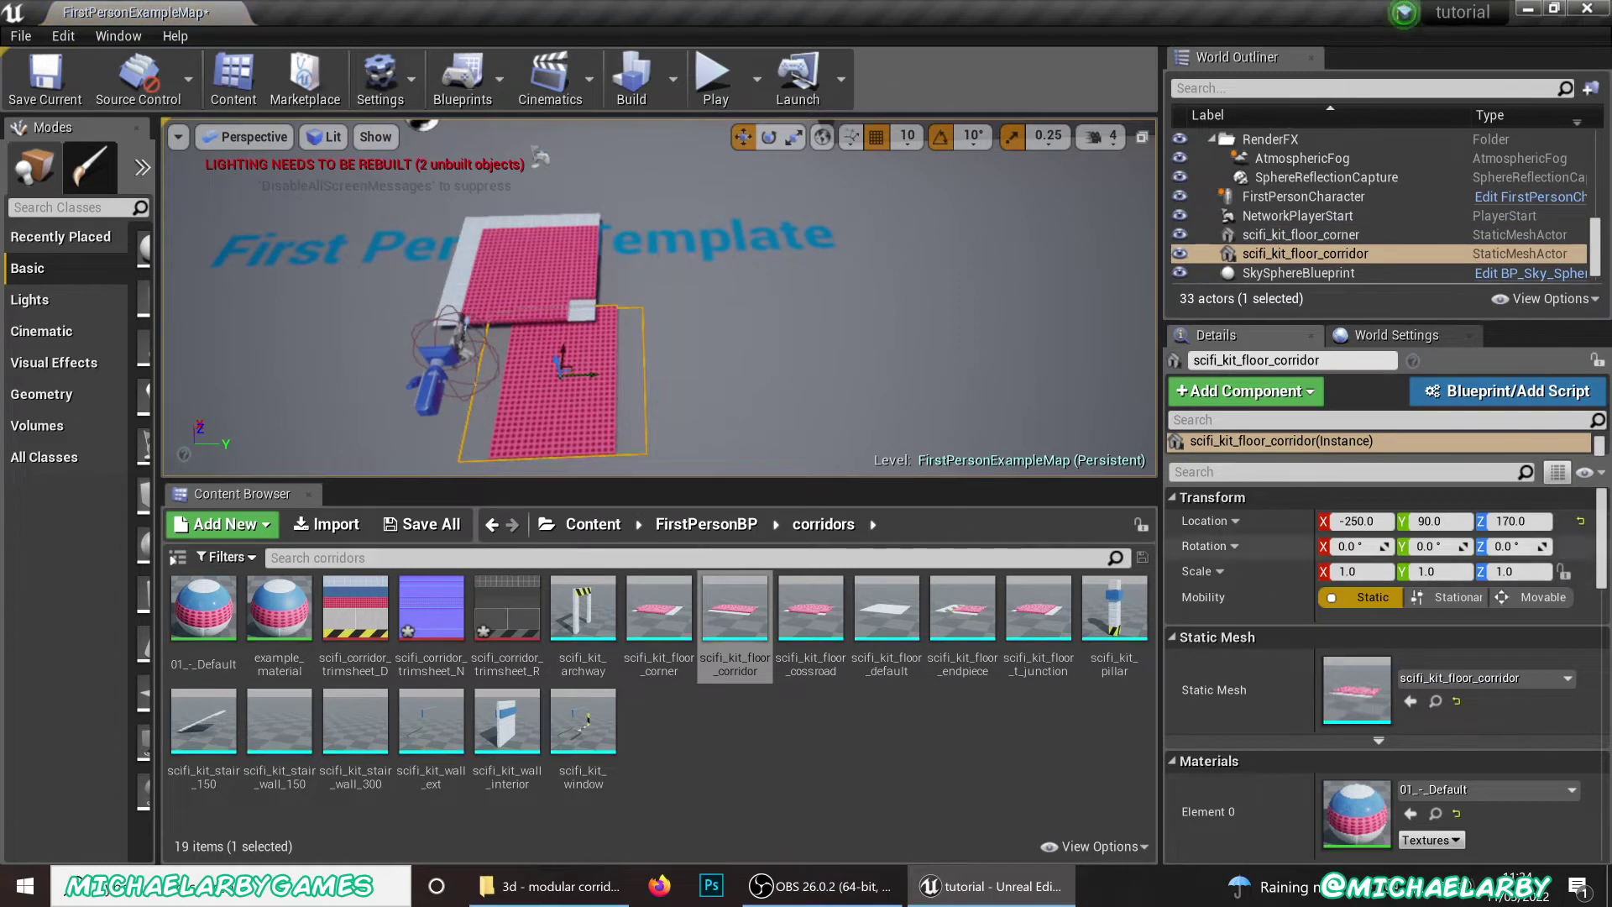
pyautogui.click(1347, 522)
pyautogui.write('0')
pyautogui.press('Tab')
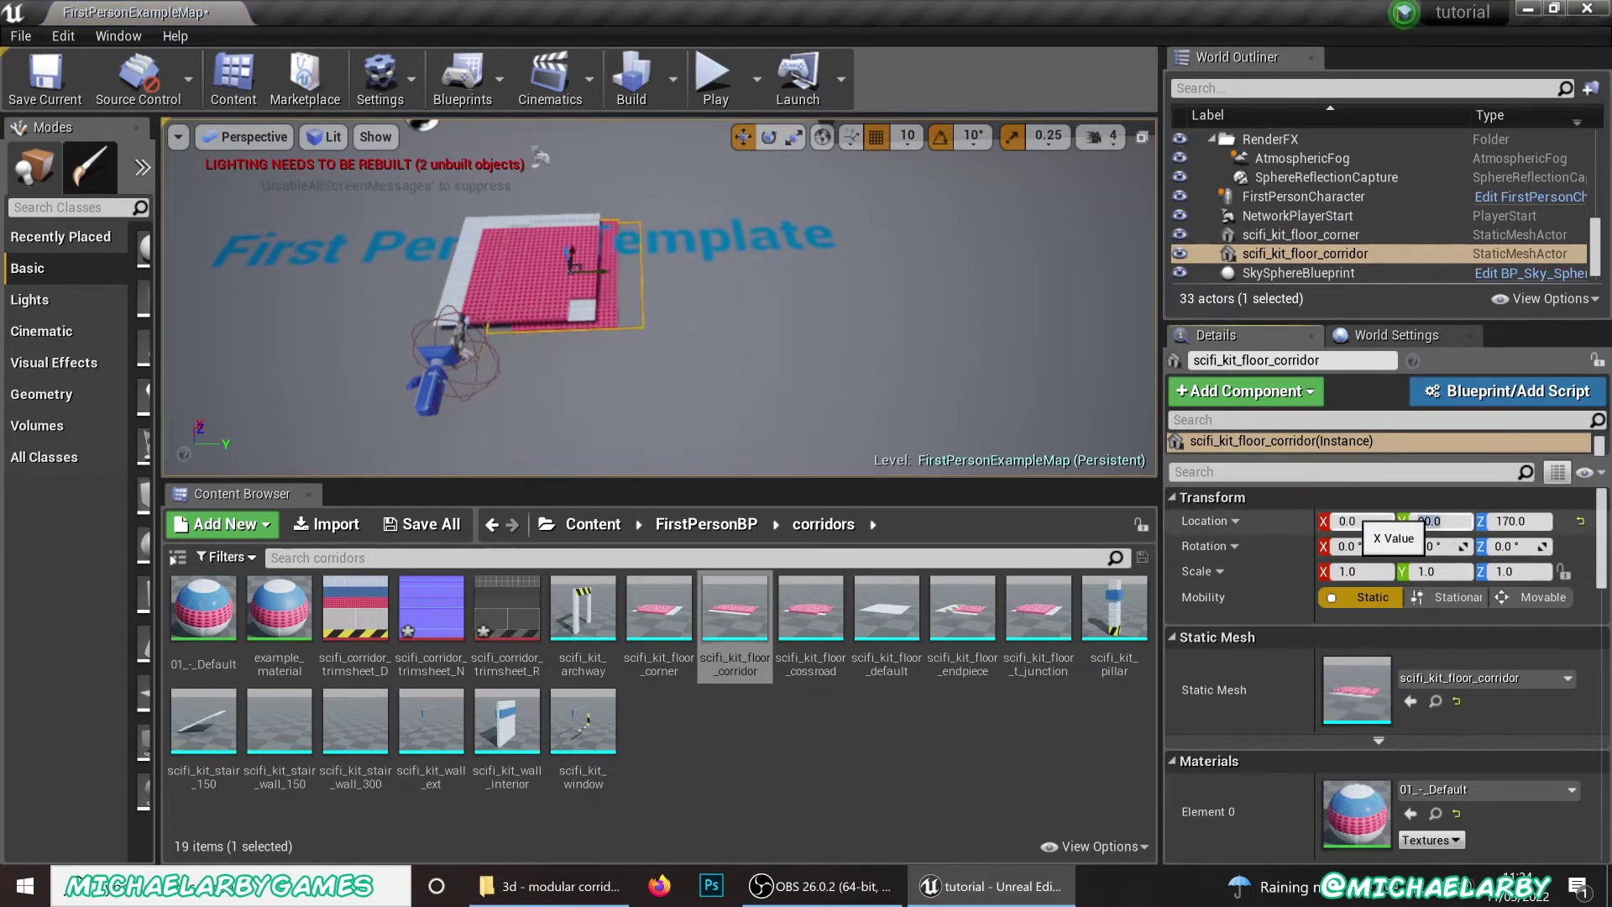
pyautogui.press('Tab')
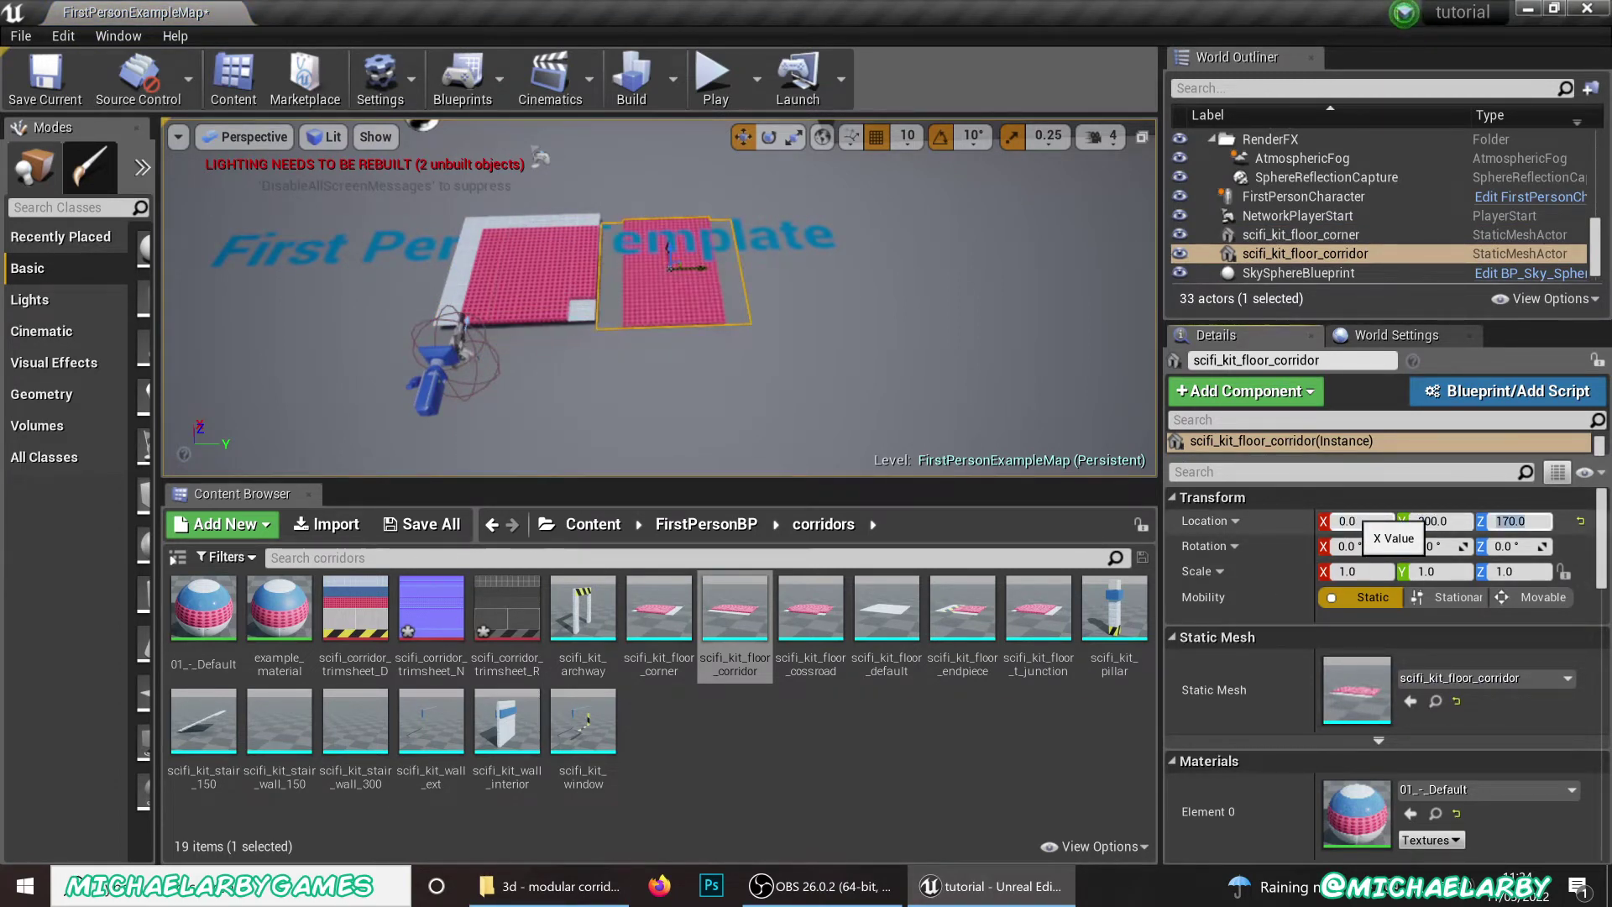
pyautogui.write('200')
pyautogui.press('Return')
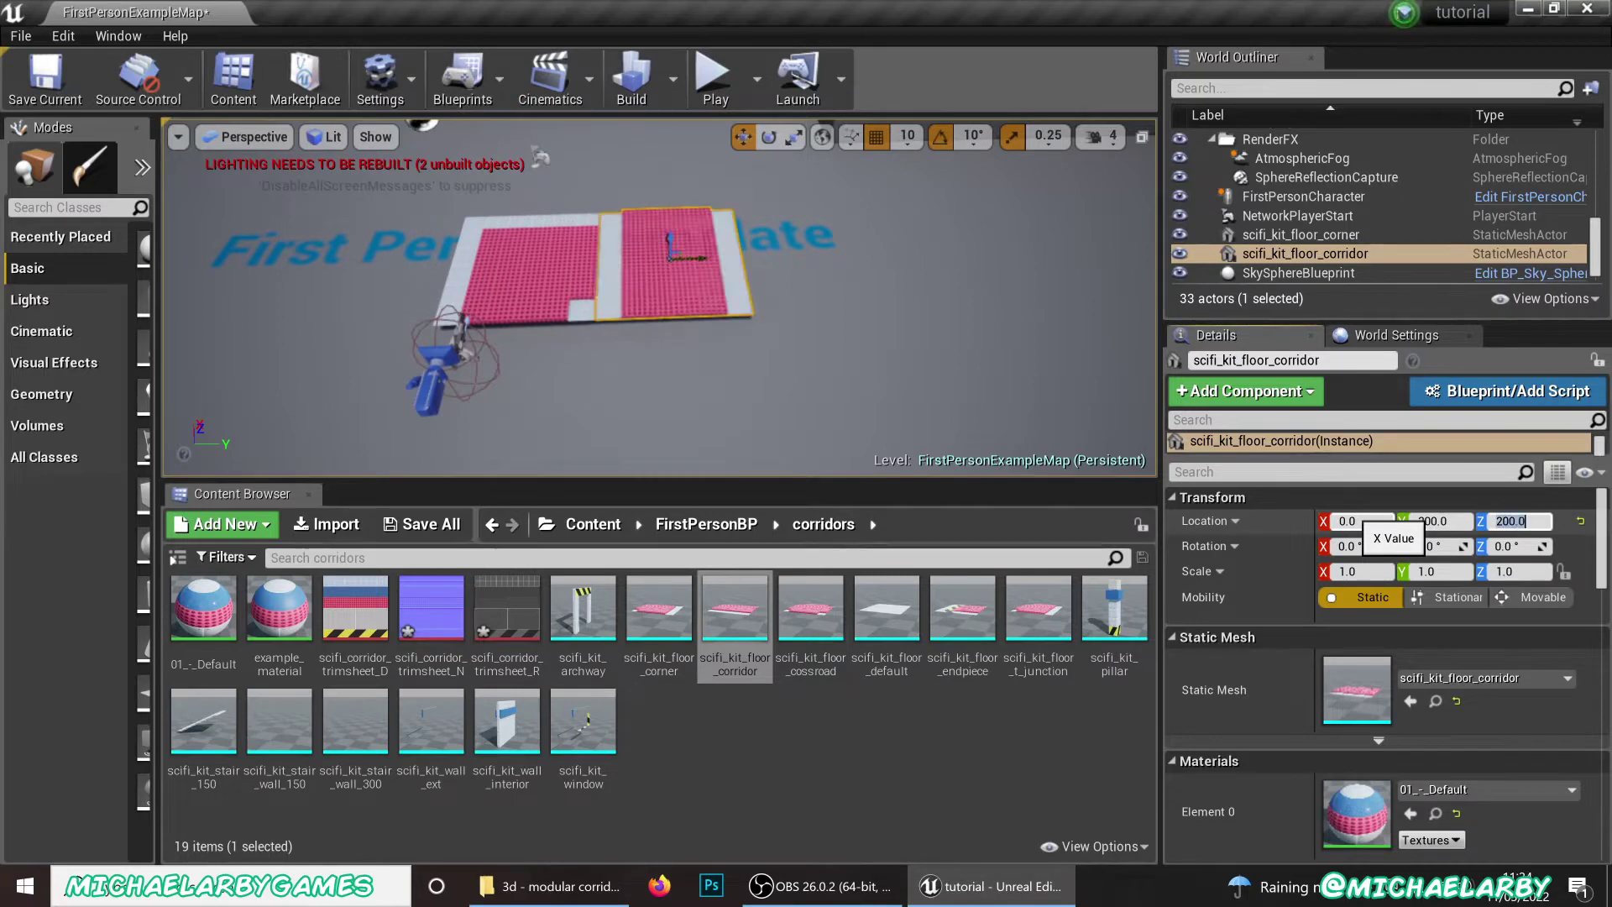
# Examine the seam between the floor corner and floor corridor pieces up close
pyautogui.scroll(2, 631, 292)
pyautogui.moveTo(630, 292); pyautogui.dragTo(593, 299, button='right')
pyautogui.press('w')
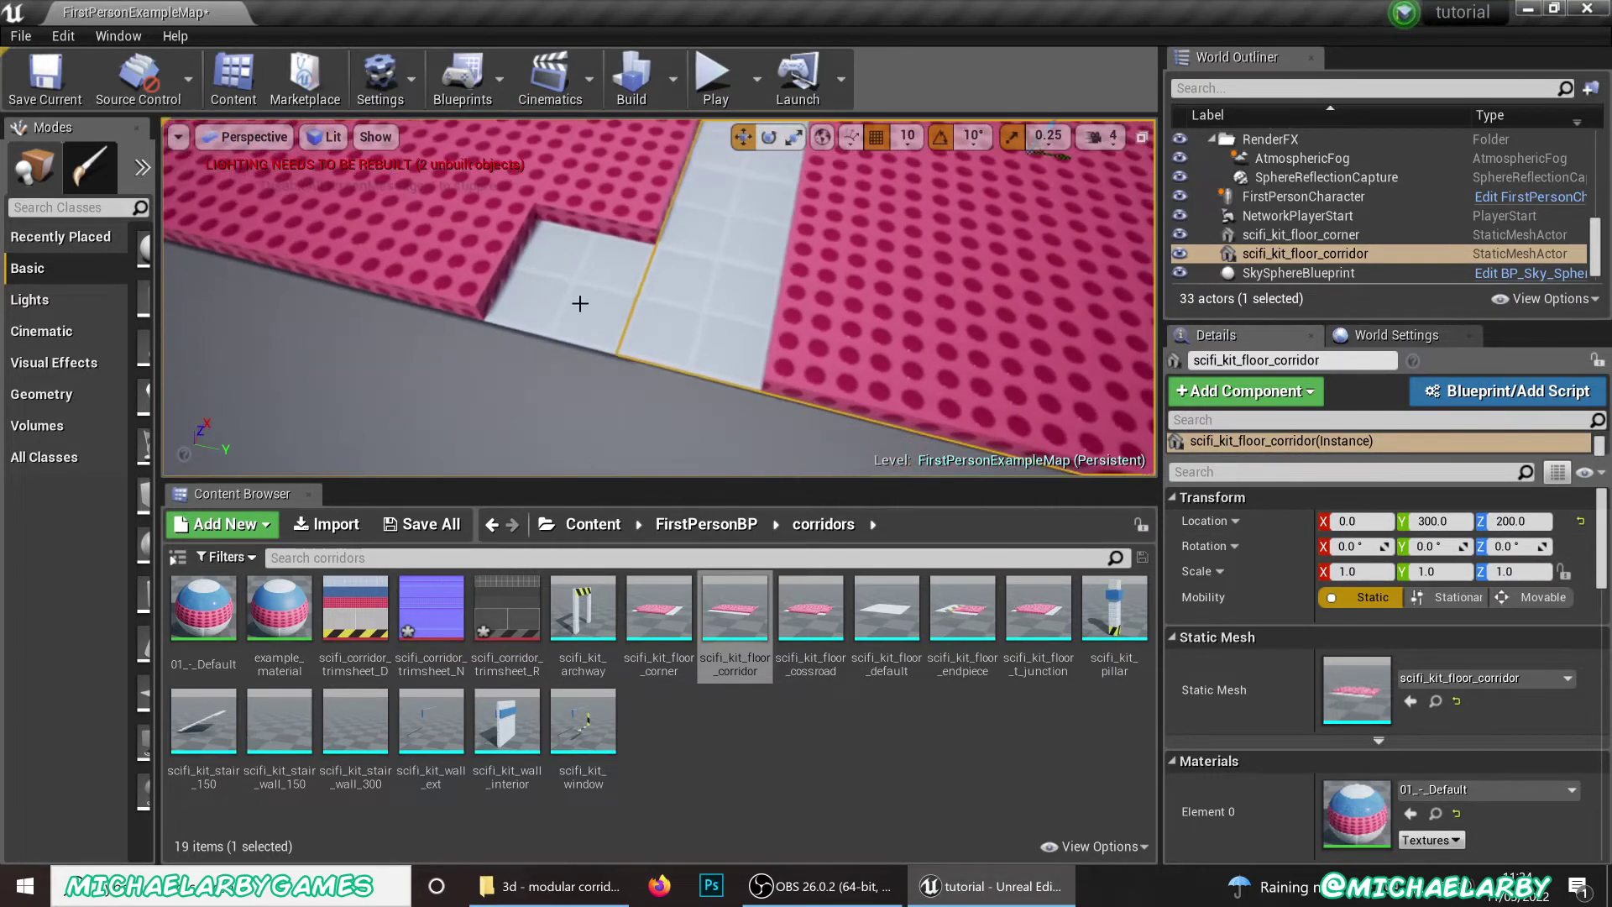
pyautogui.click(579, 302)
pyautogui.click(655, 324)
pyautogui.click(592, 311)
pyautogui.click(622, 350)
pyautogui.click(618, 305)
pyautogui.click(630, 330)
pyautogui.press('f')
# Place scifi_kit_floor_cossroad in the level and set its location to X 0, Y 600, Z 200
pyautogui.click(818, 607)
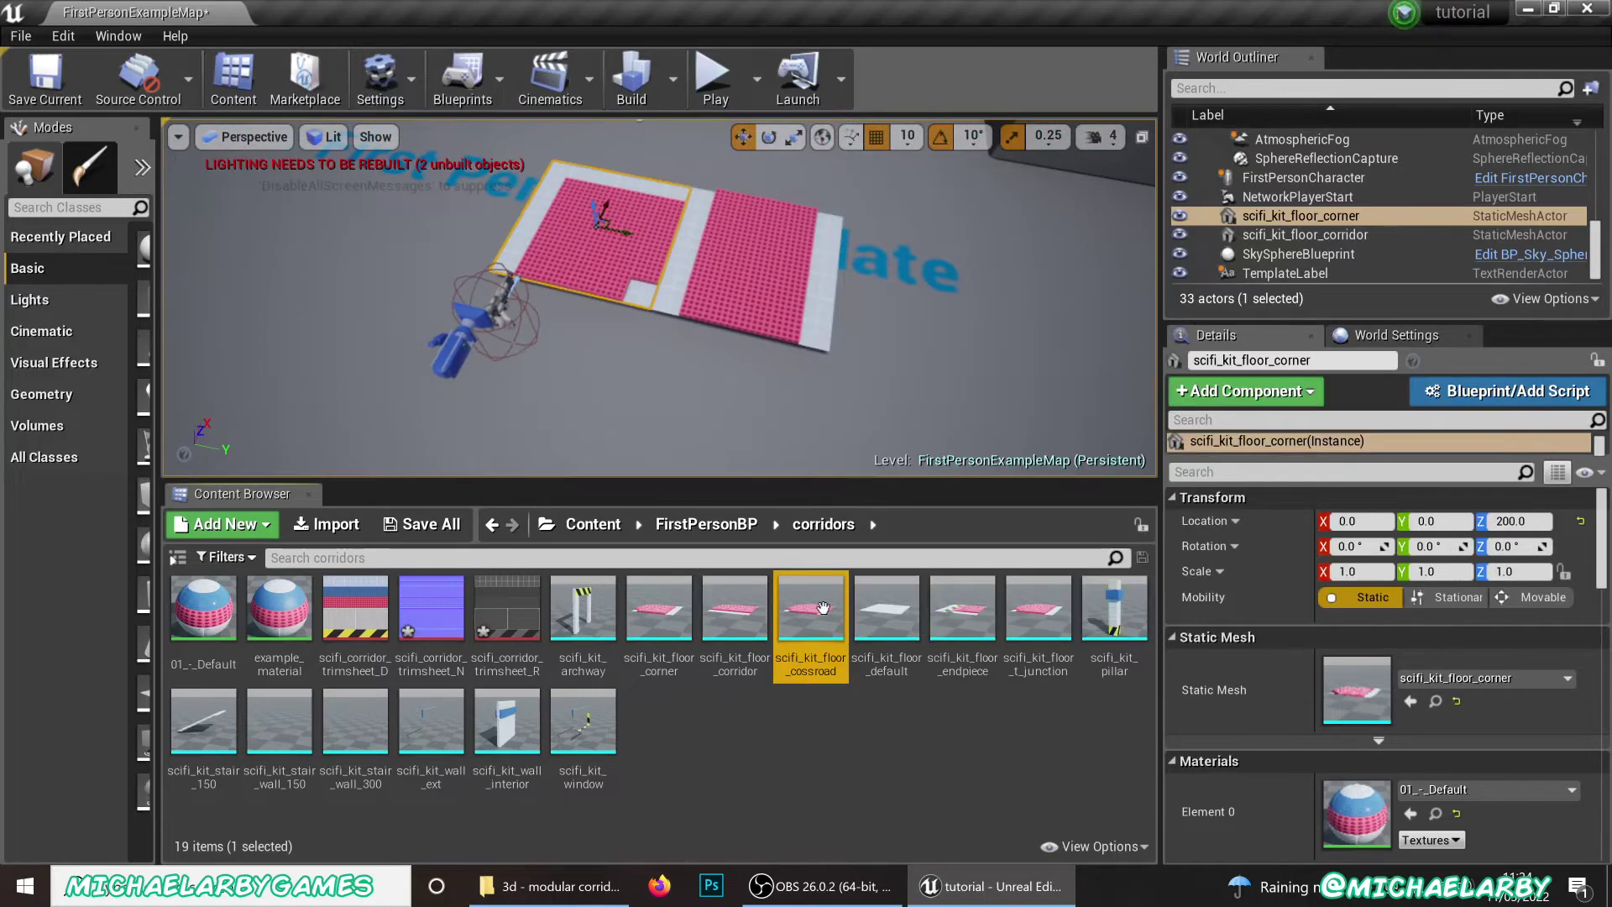
pyautogui.moveTo(819, 607); pyautogui.dragTo(634, 395)
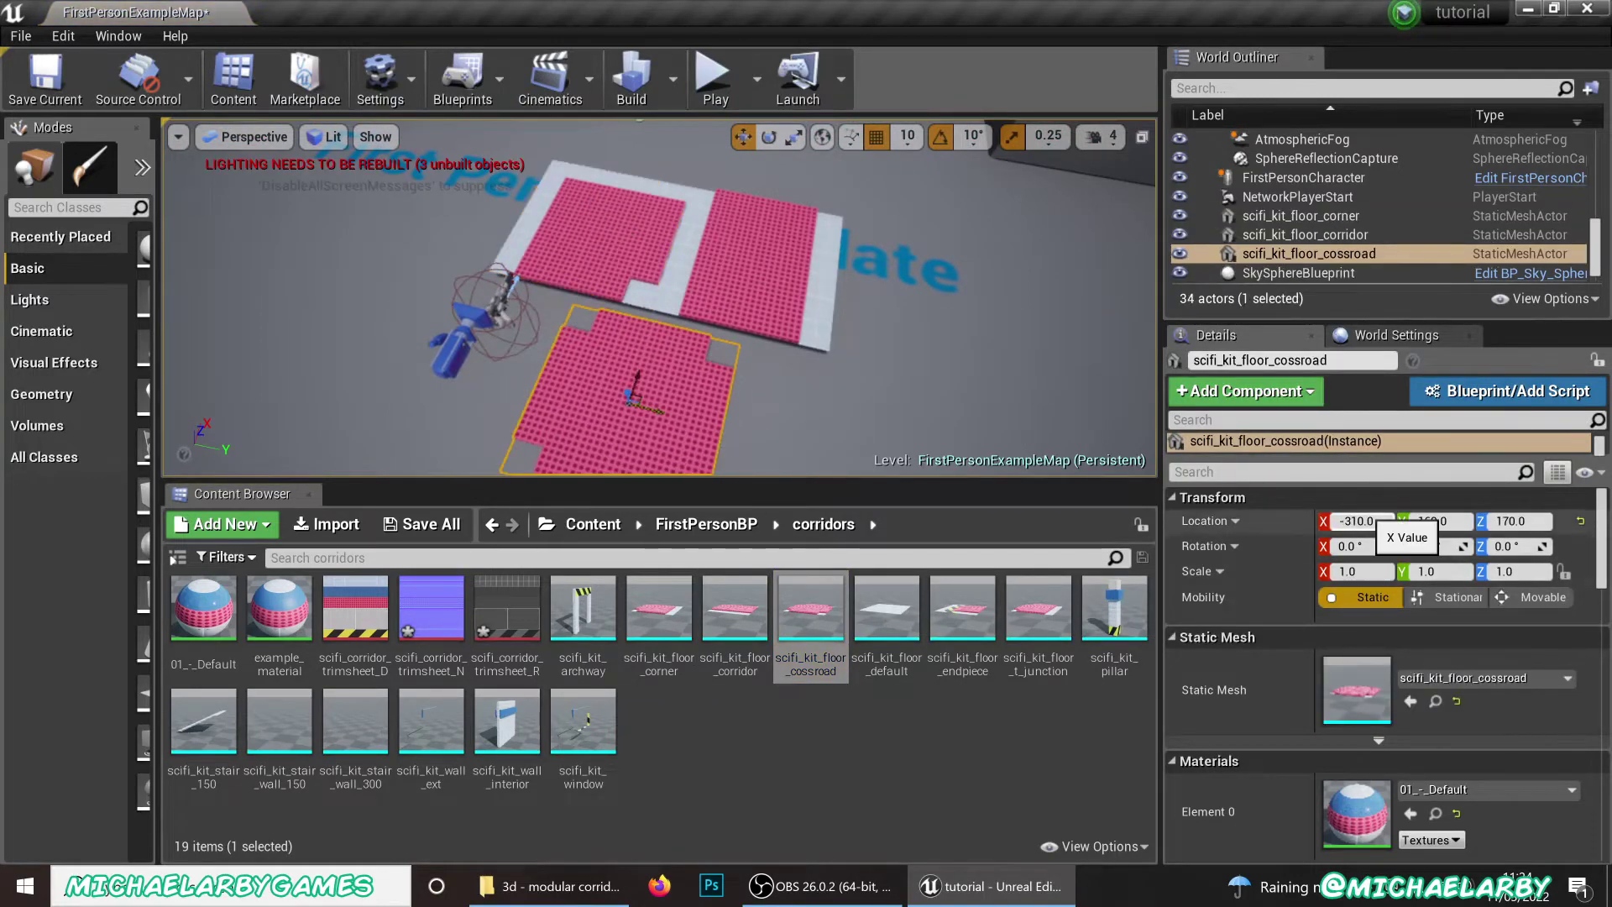
pyautogui.click(1370, 522)
pyautogui.write('0')
pyautogui.press('Return')
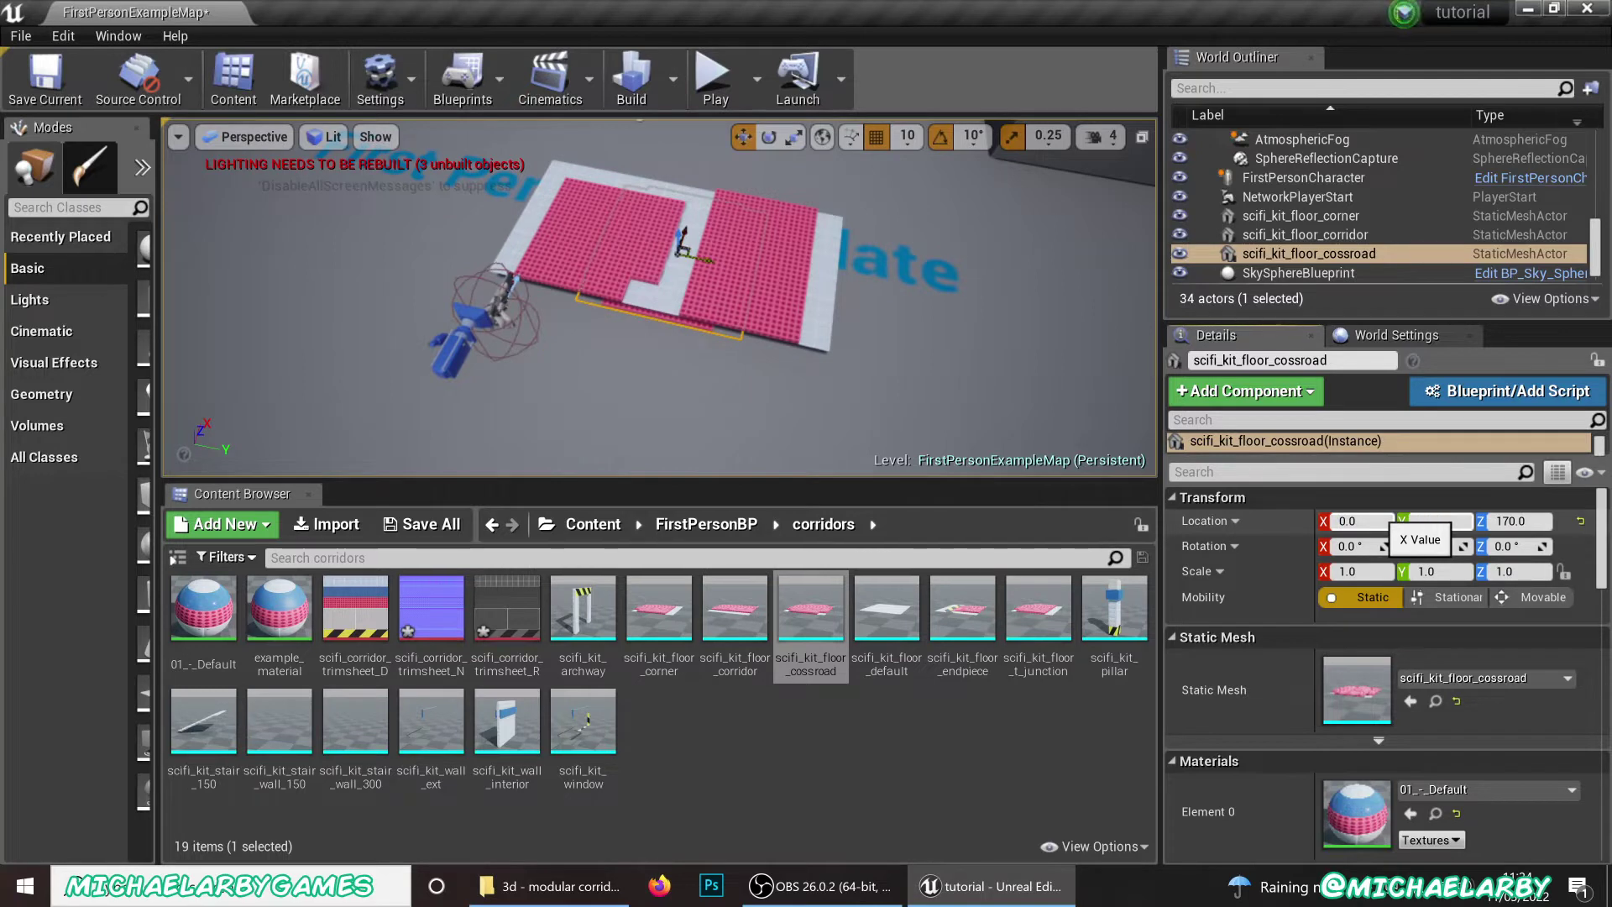
pyautogui.write('600')
pyautogui.press('Tab')
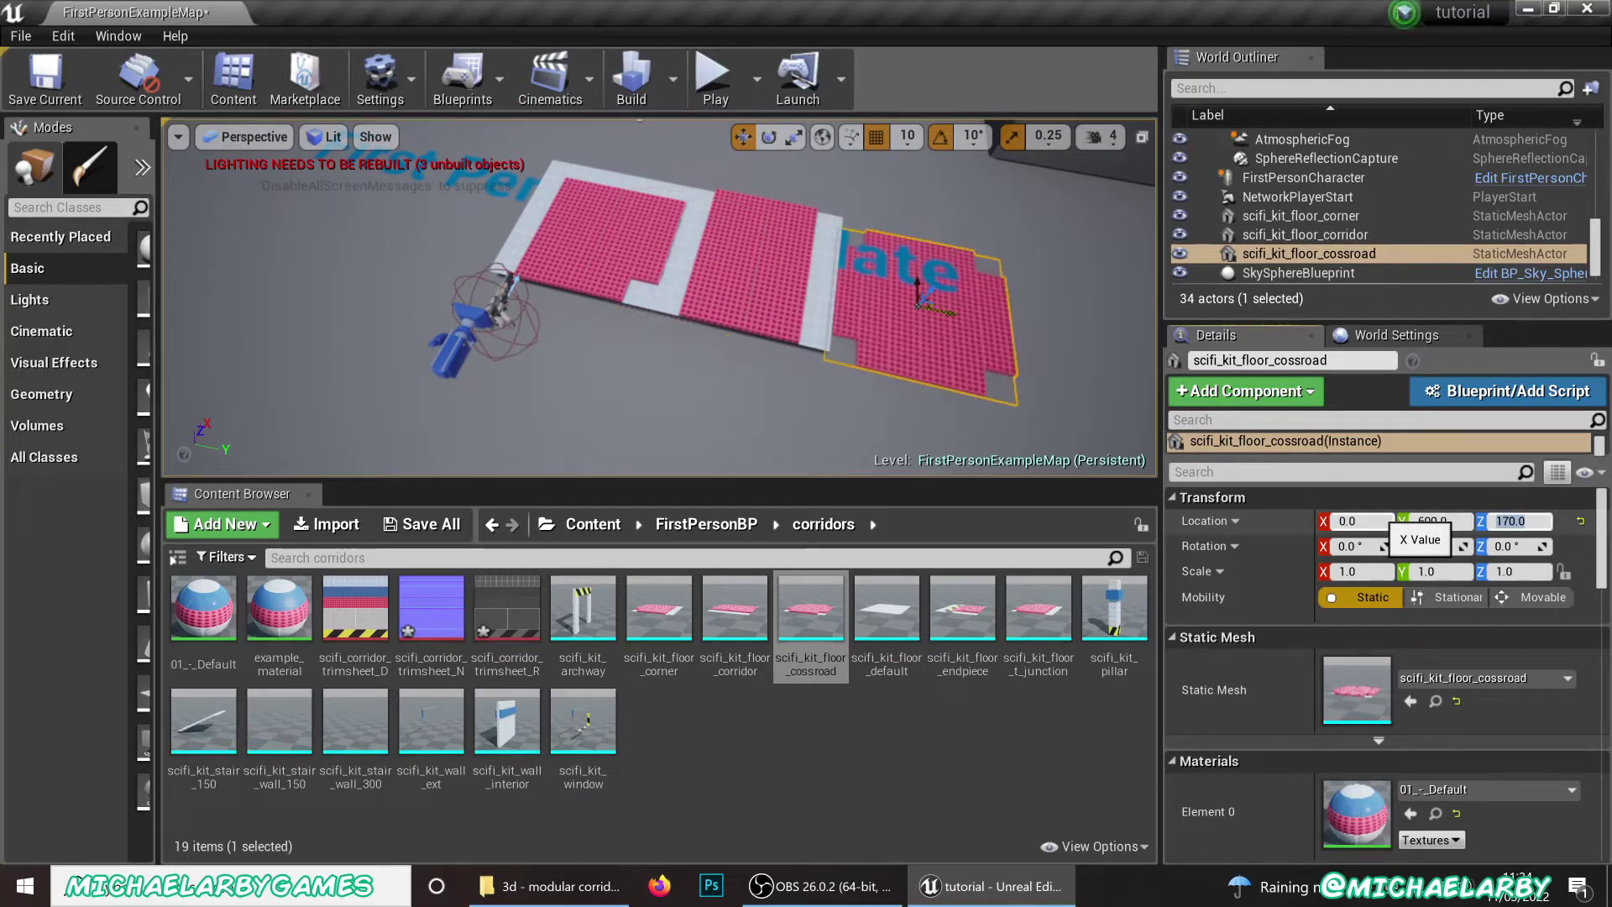
pyautogui.write('200')
pyautogui.press('Return')
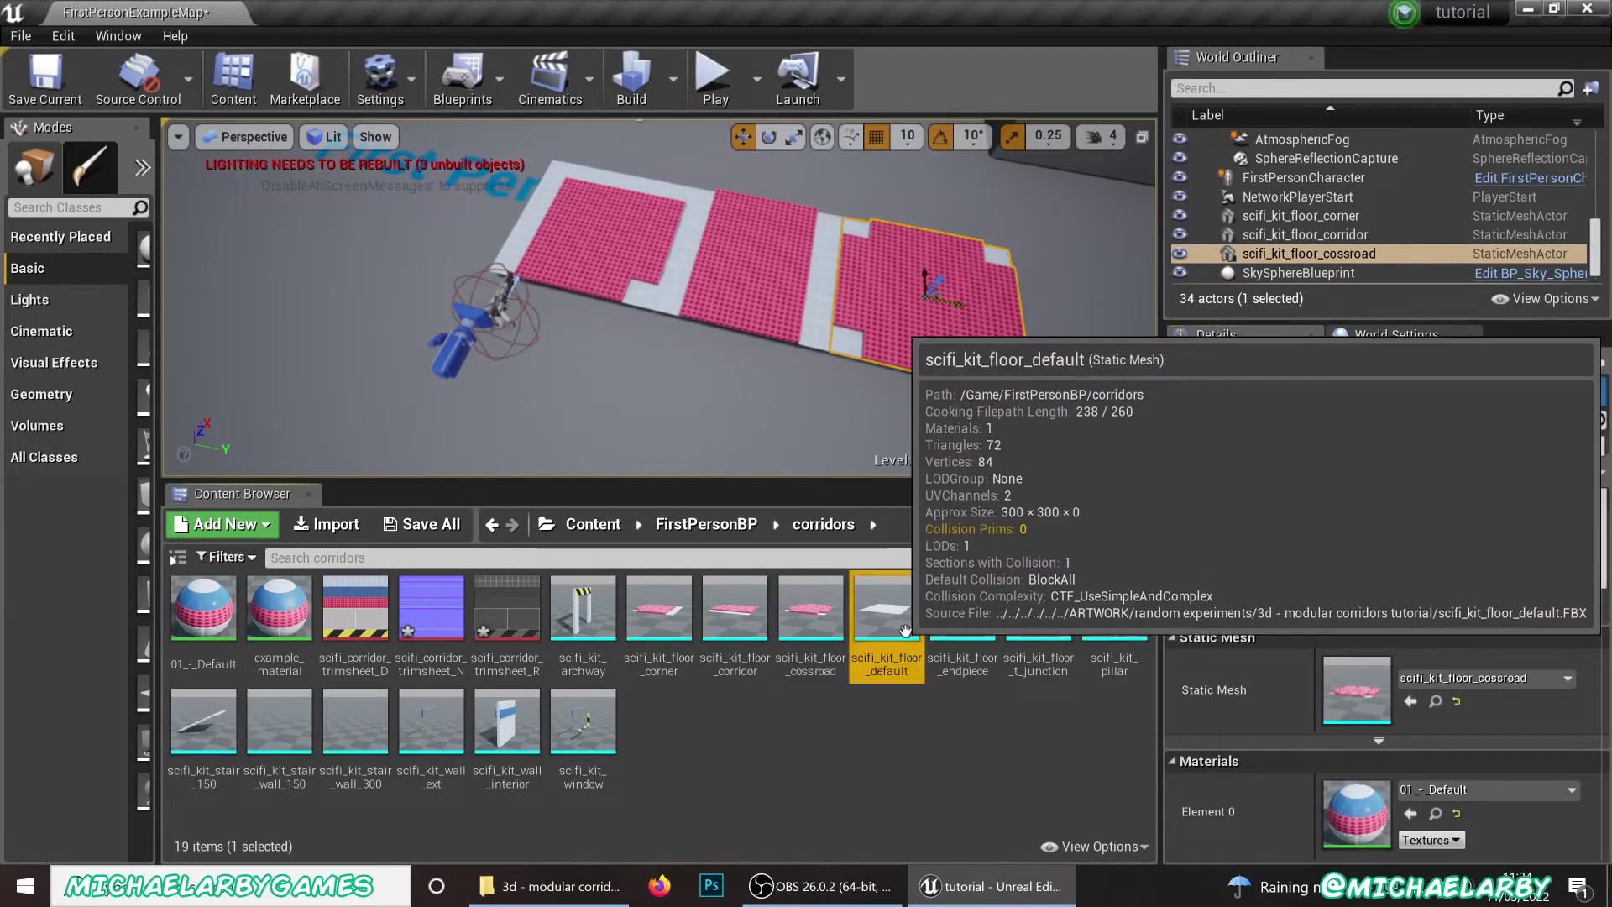
# Place scifi_kit_floor_default in the level and set its location to X 300, Y 0, Z 200
pyautogui.moveTo(911, 638); pyautogui.dragTo(610, 405)
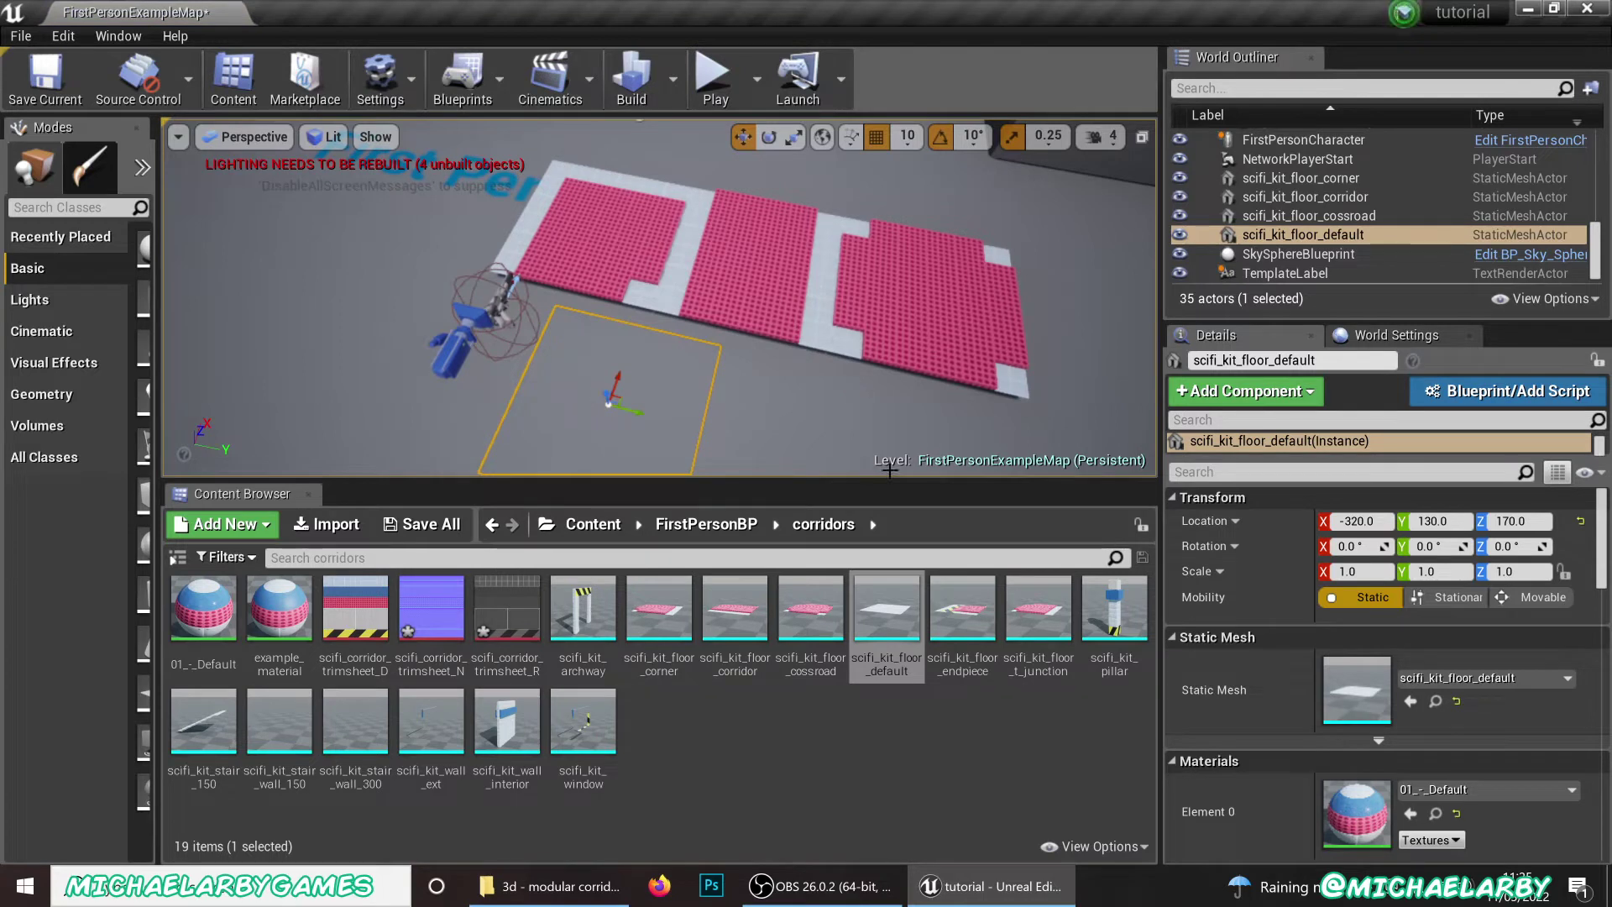
pyautogui.click(1515, 521)
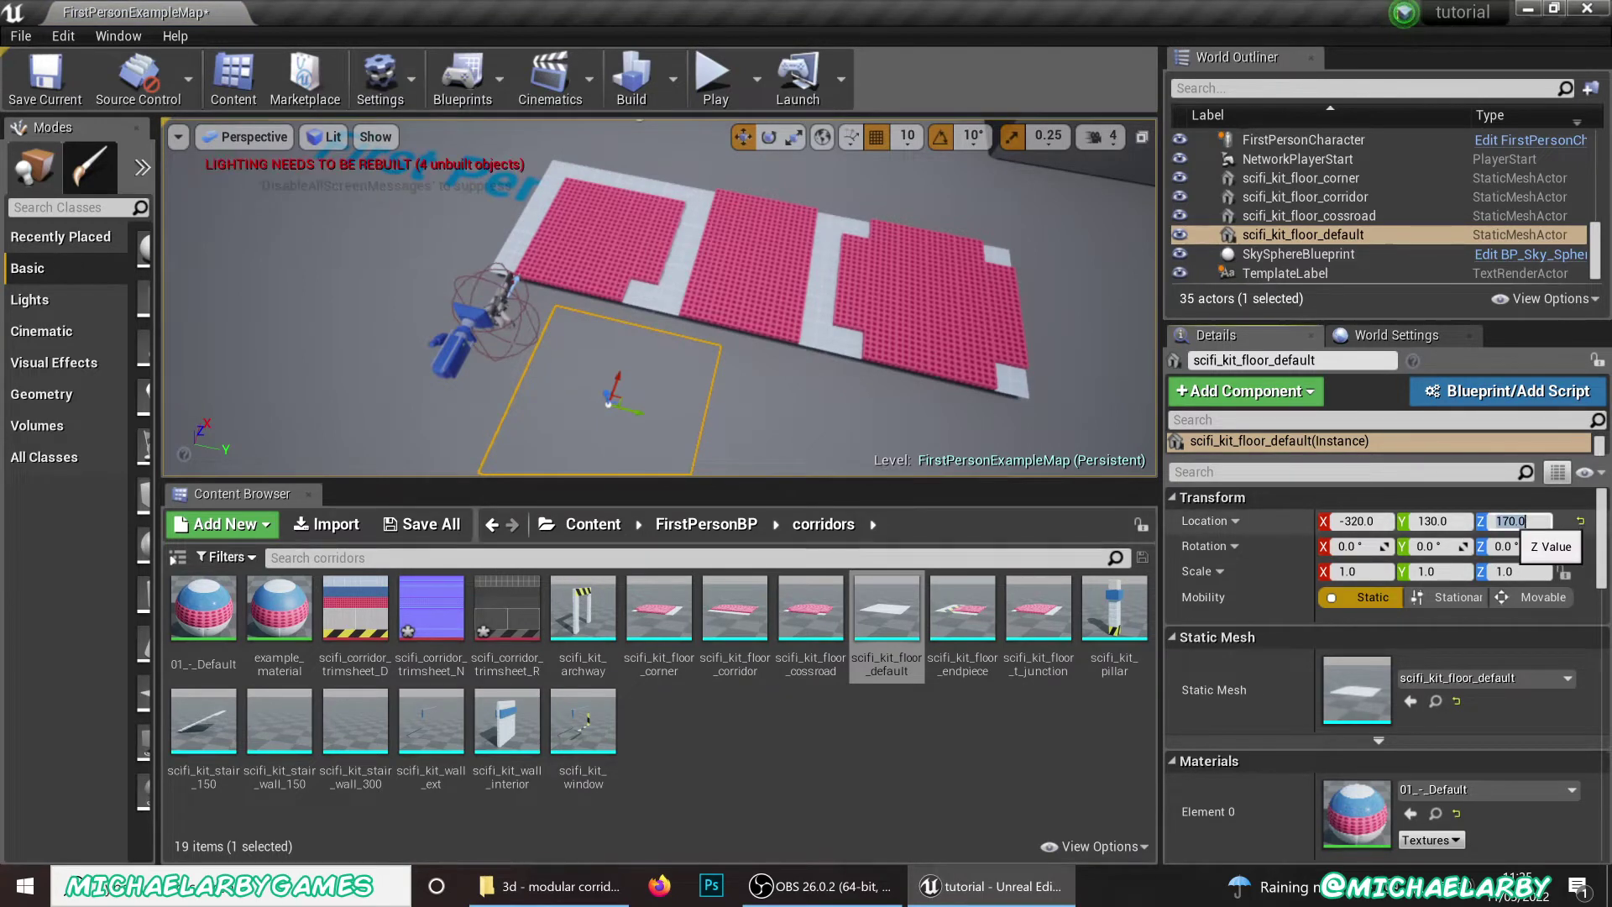
pyautogui.write('200')
pyautogui.press('Return')
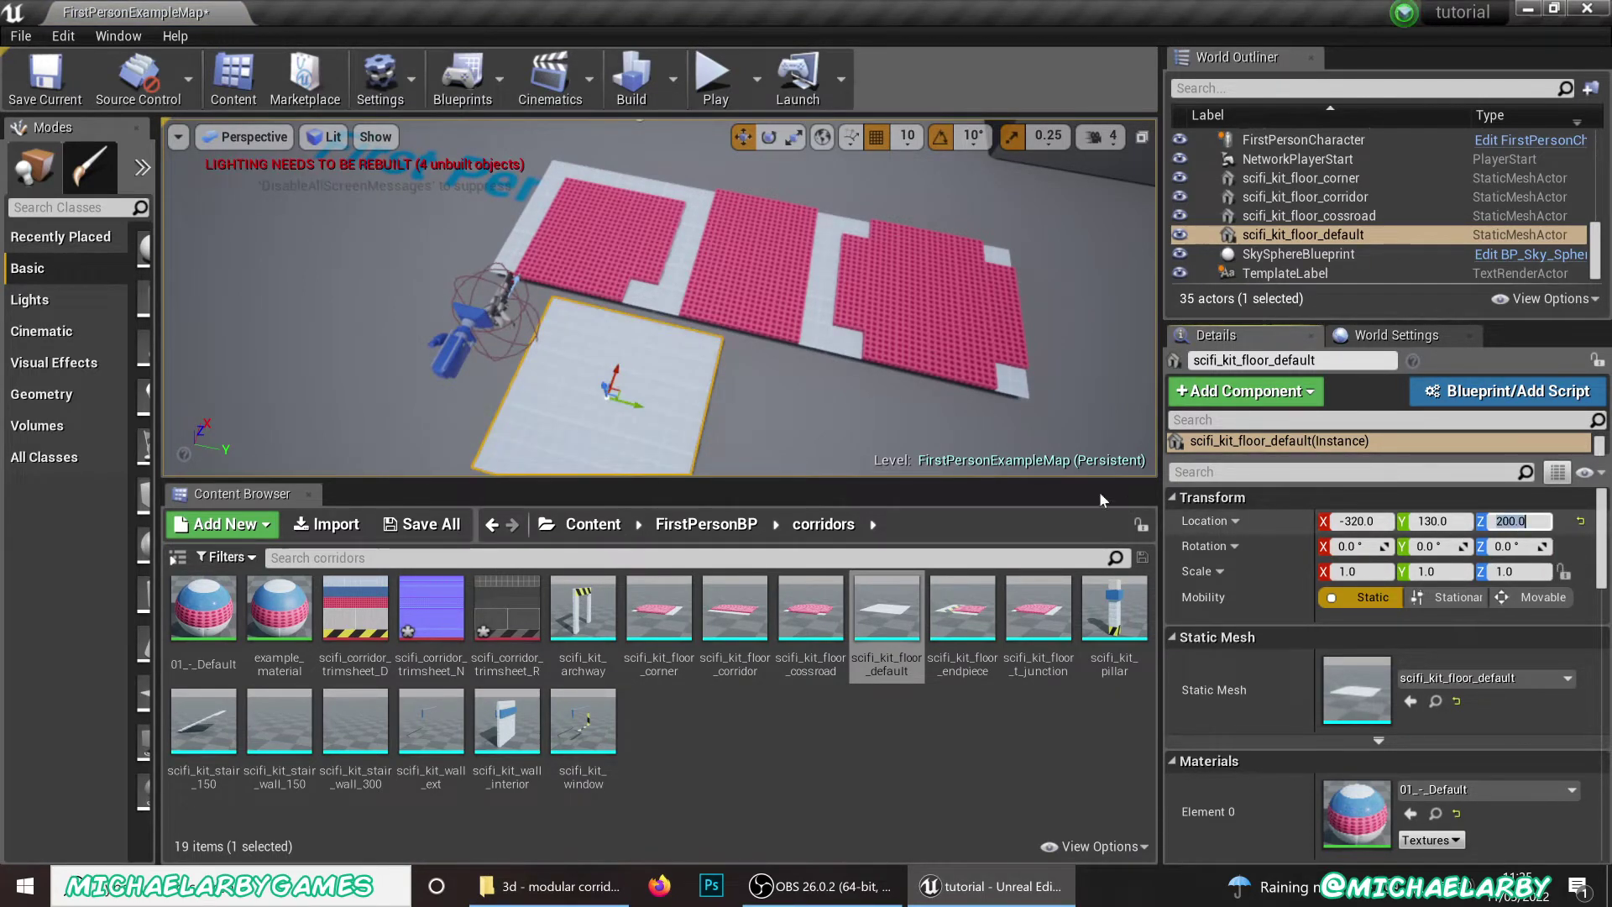
pyautogui.scroll(-3, 627, 270)
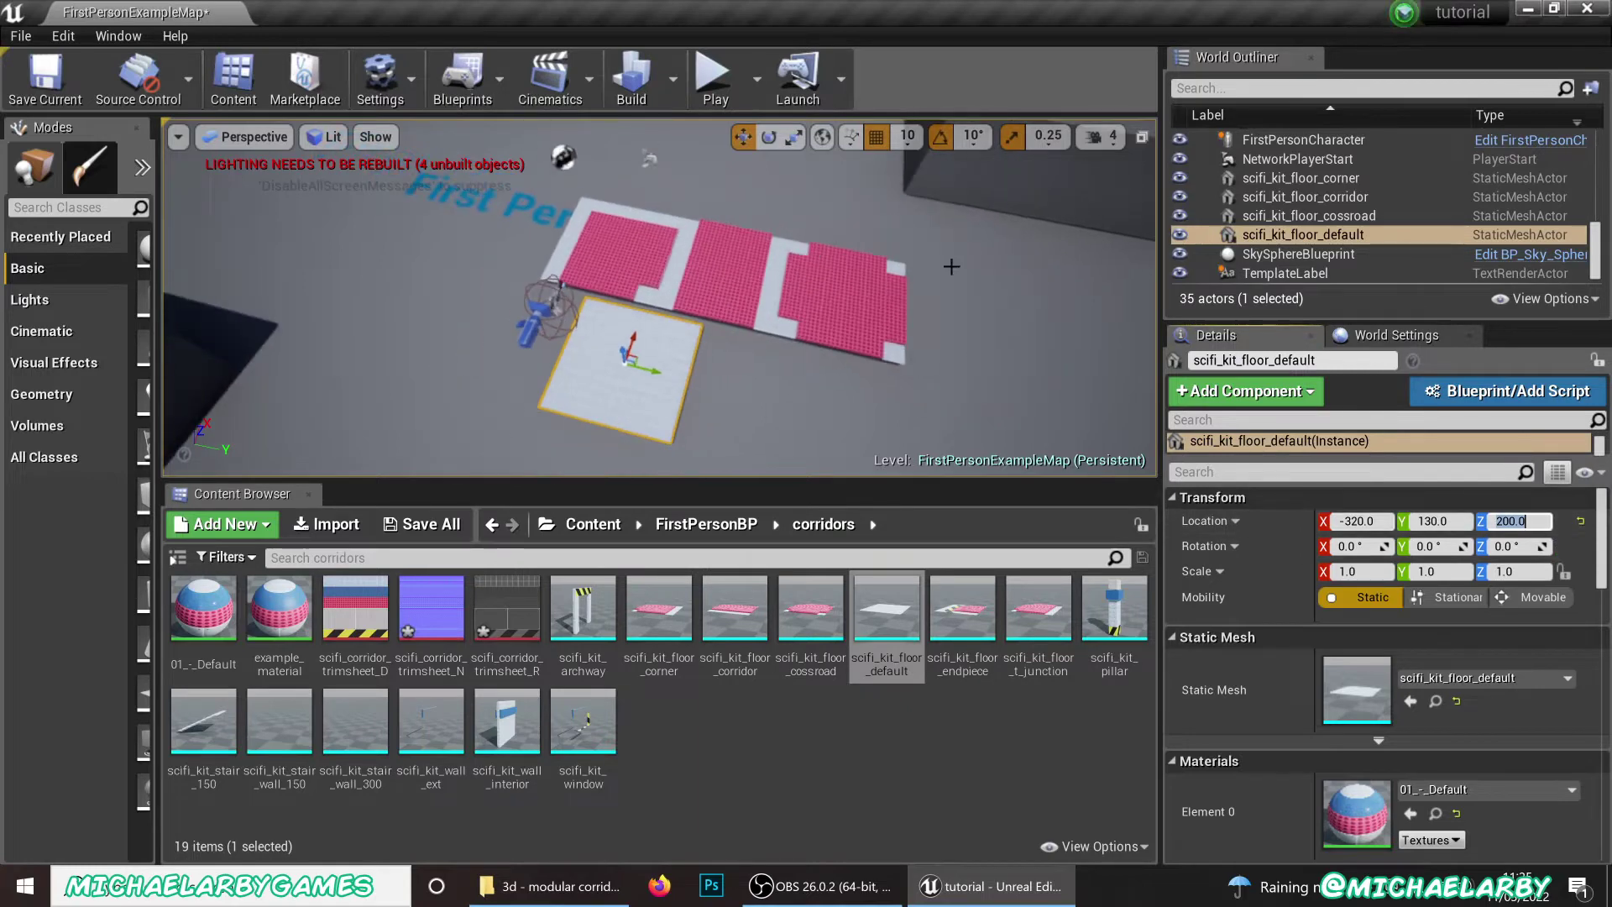
pyautogui.click(1358, 521)
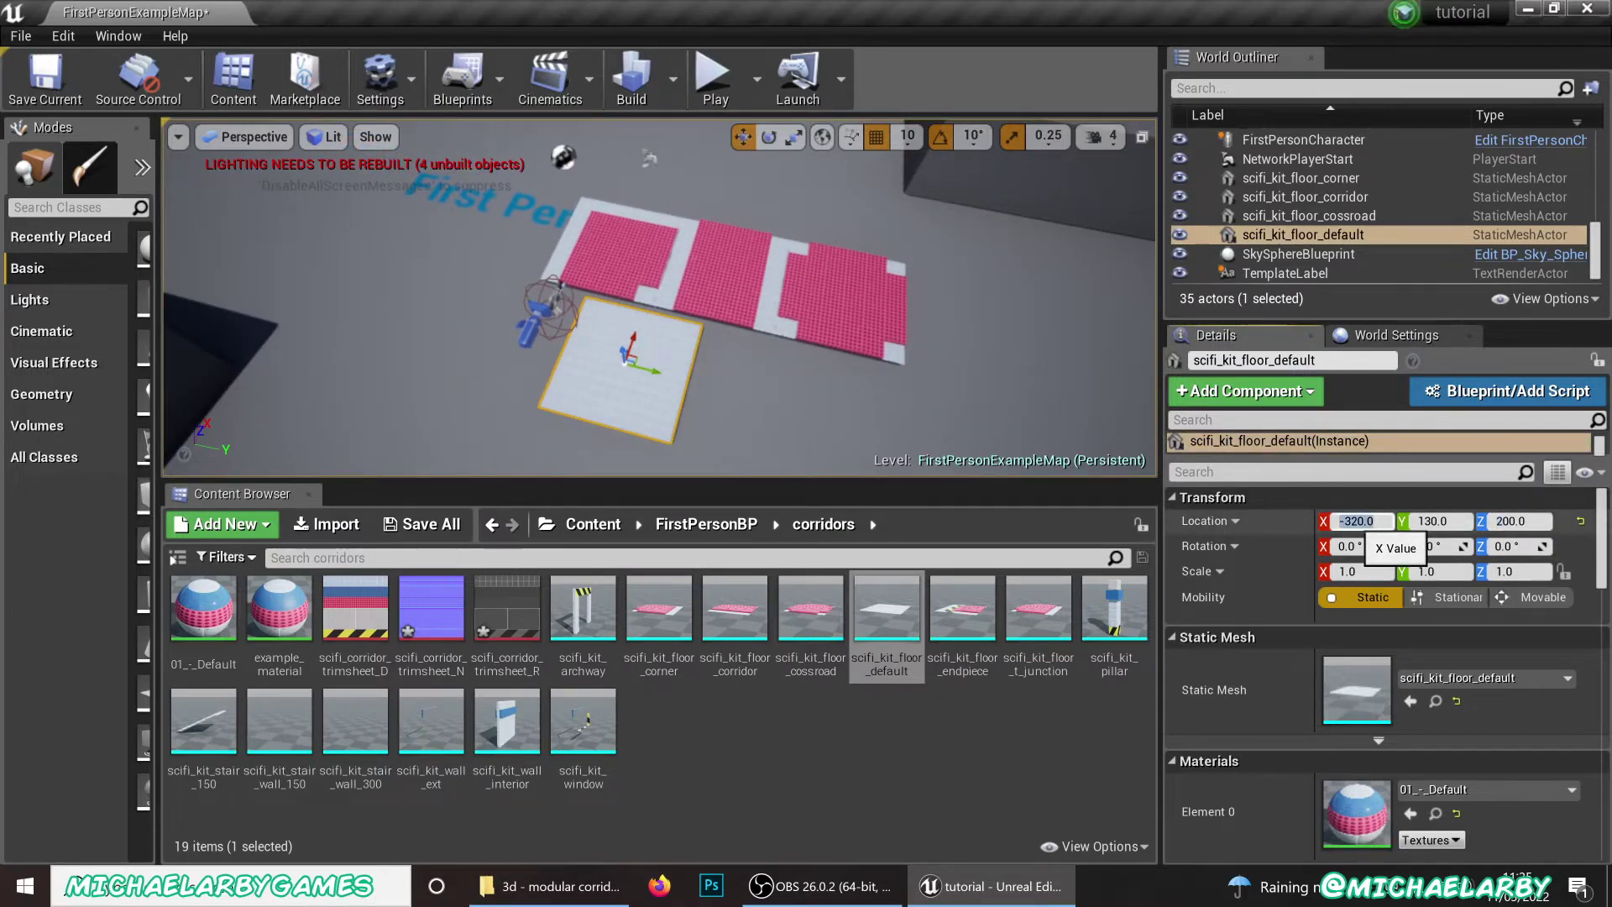
pyautogui.write('300')
pyautogui.press('Tab')
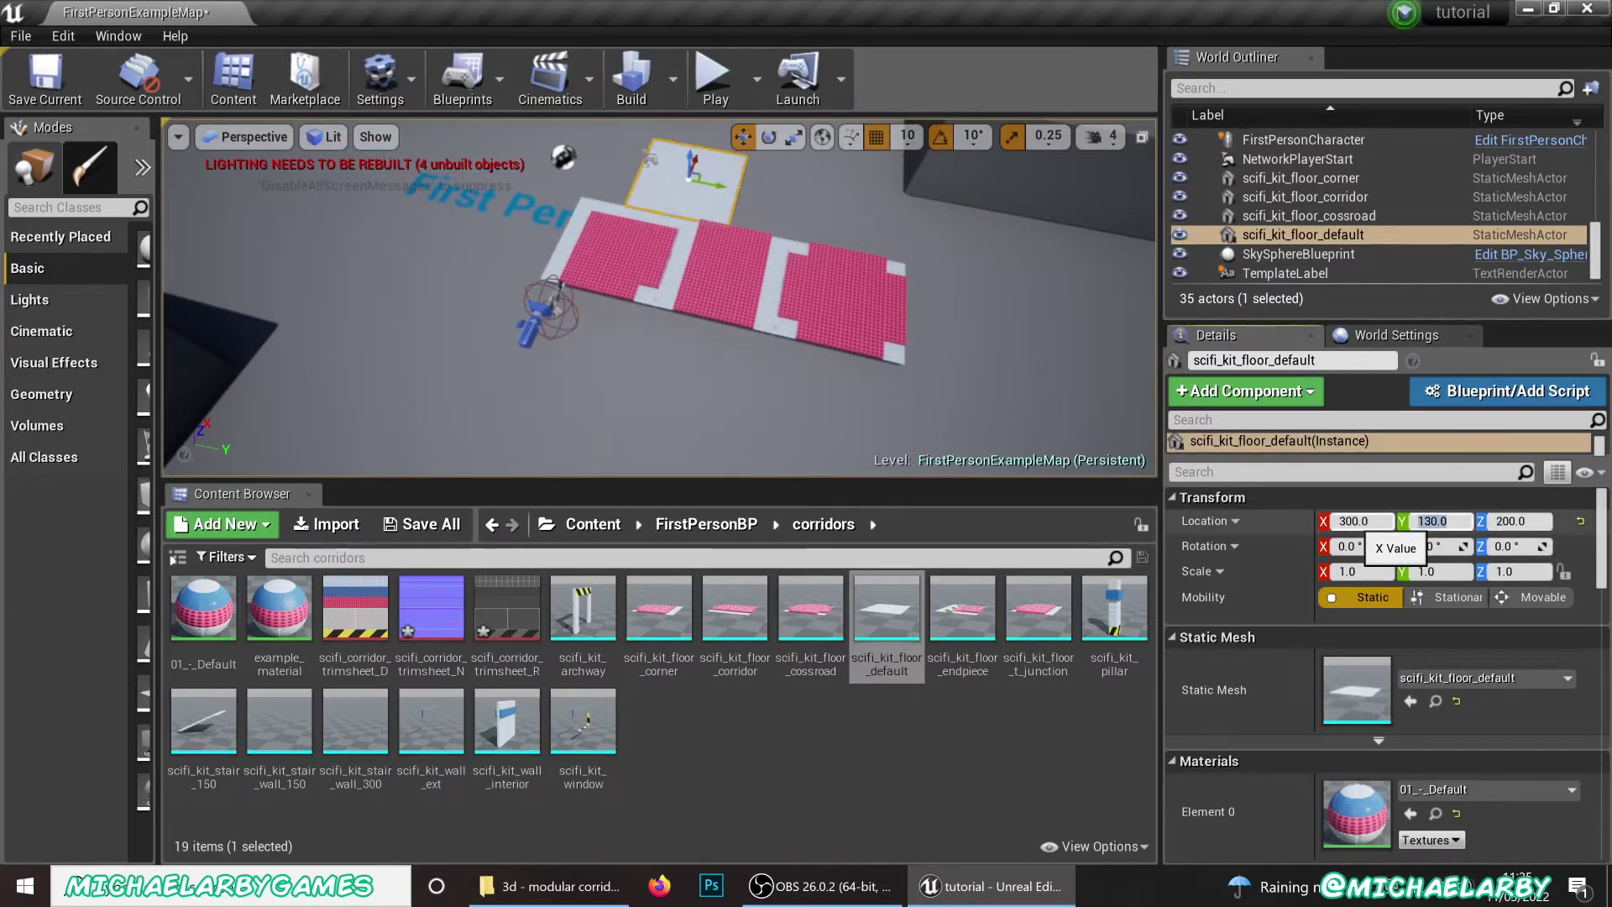
pyautogui.write('0')
pyautogui.press('Tab')
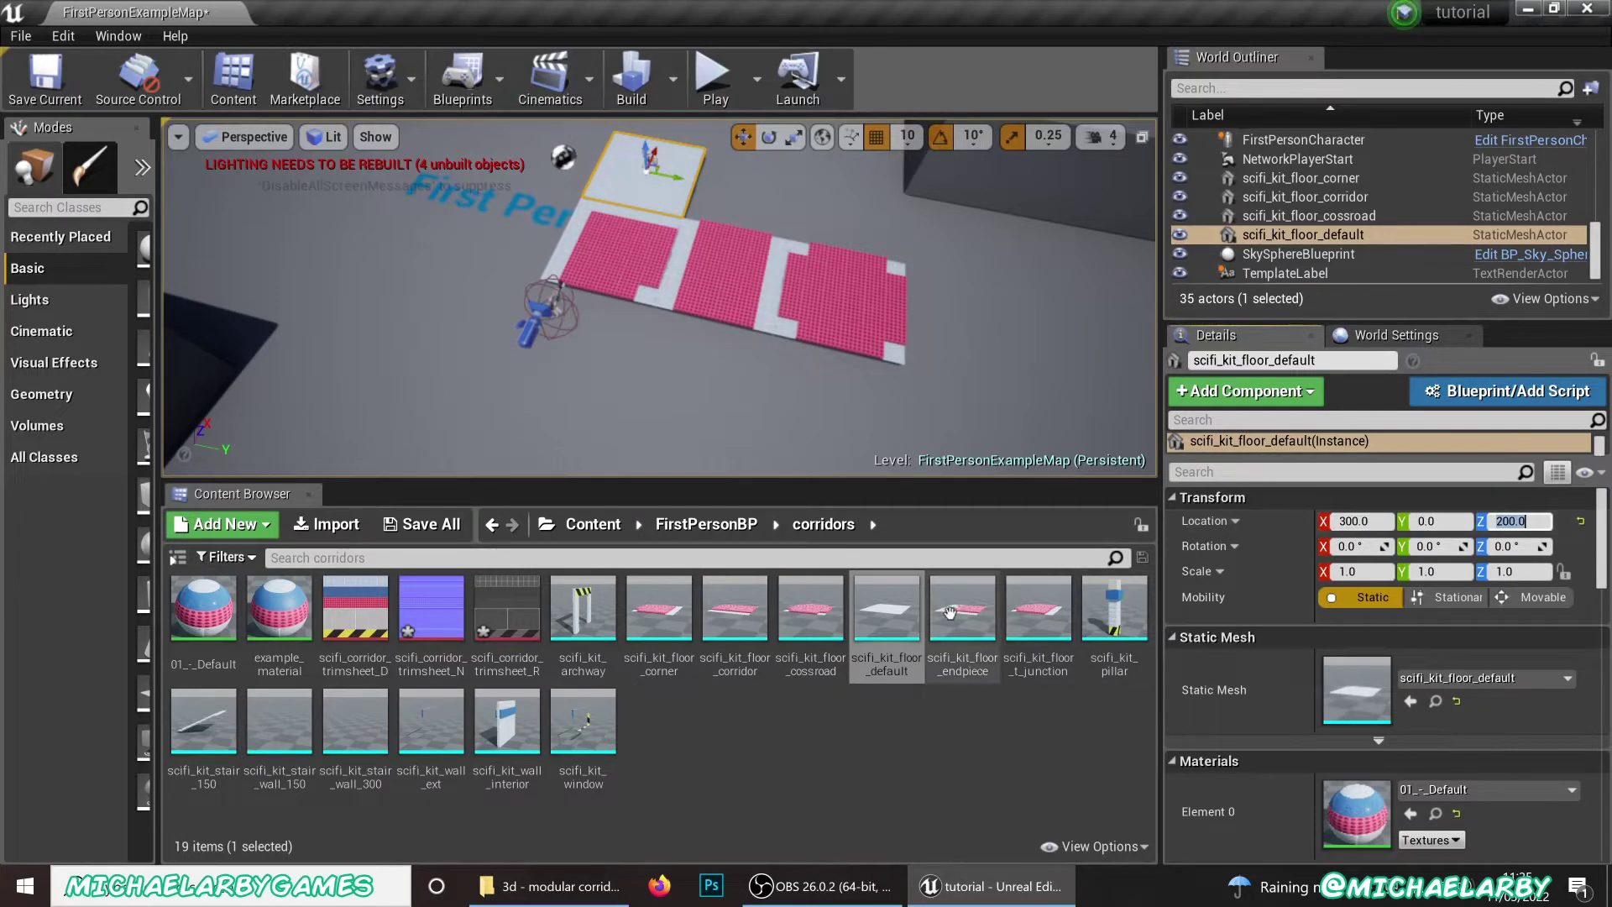
# Place scifi_kit_floor_endpiece in the level and set its location to X 300, Y 300, Z 200
pyautogui.moveTo(962, 608); pyautogui.dragTo(673, 394)
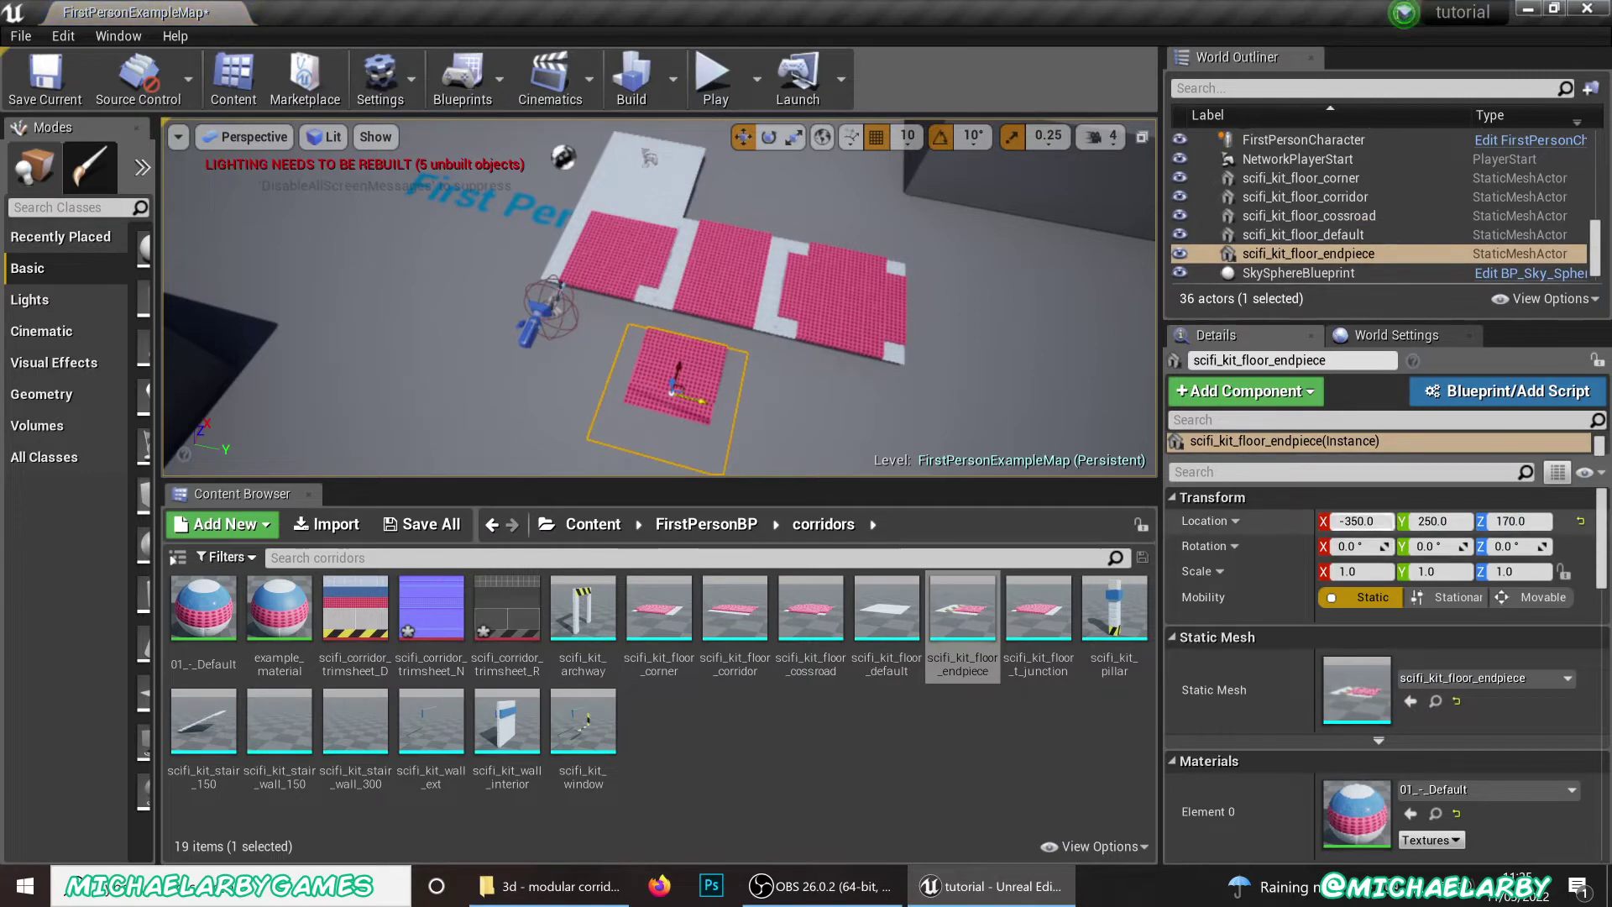
pyautogui.click(1355, 521)
pyautogui.write('300')
pyautogui.press('Tab')
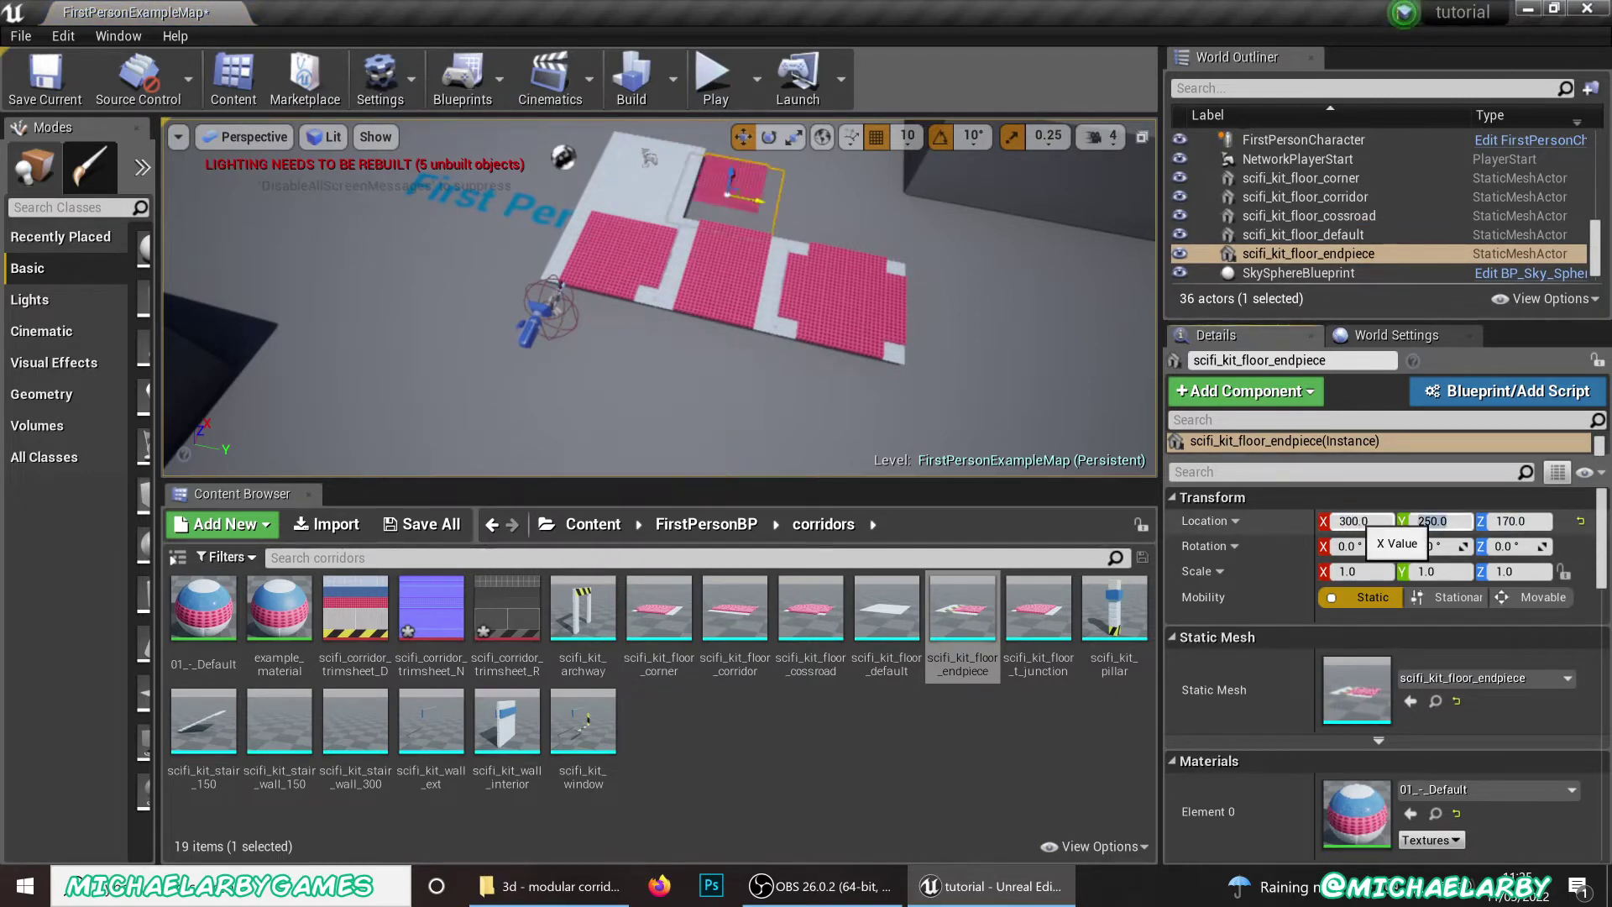
pyautogui.write('300')
pyautogui.press('Tab')
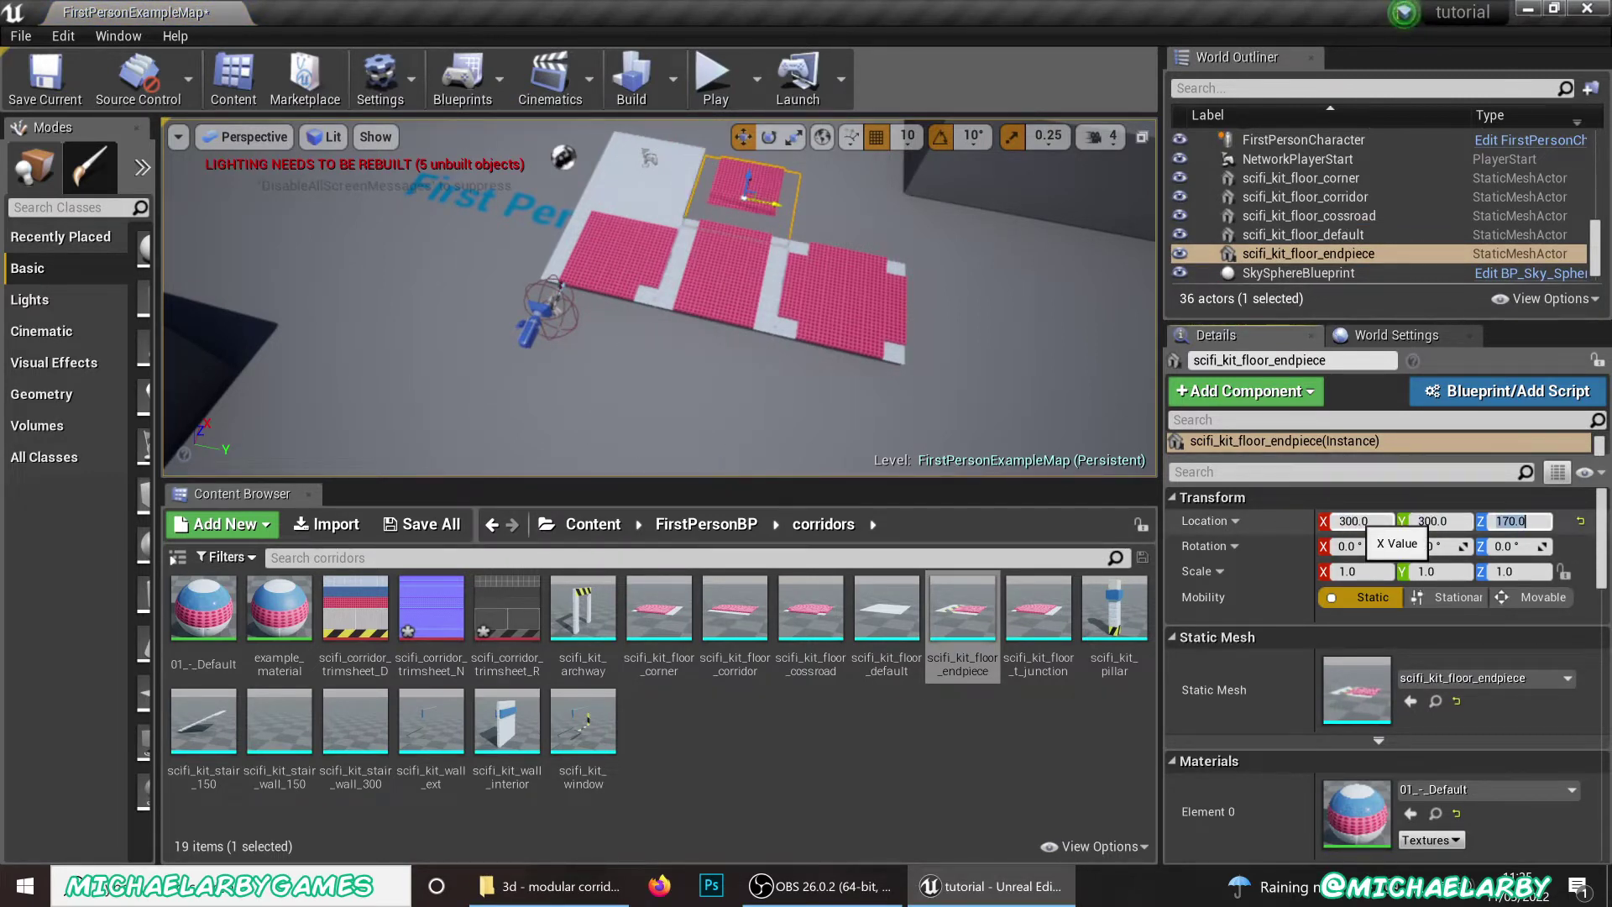
pyautogui.write('200')
pyautogui.press('Return')
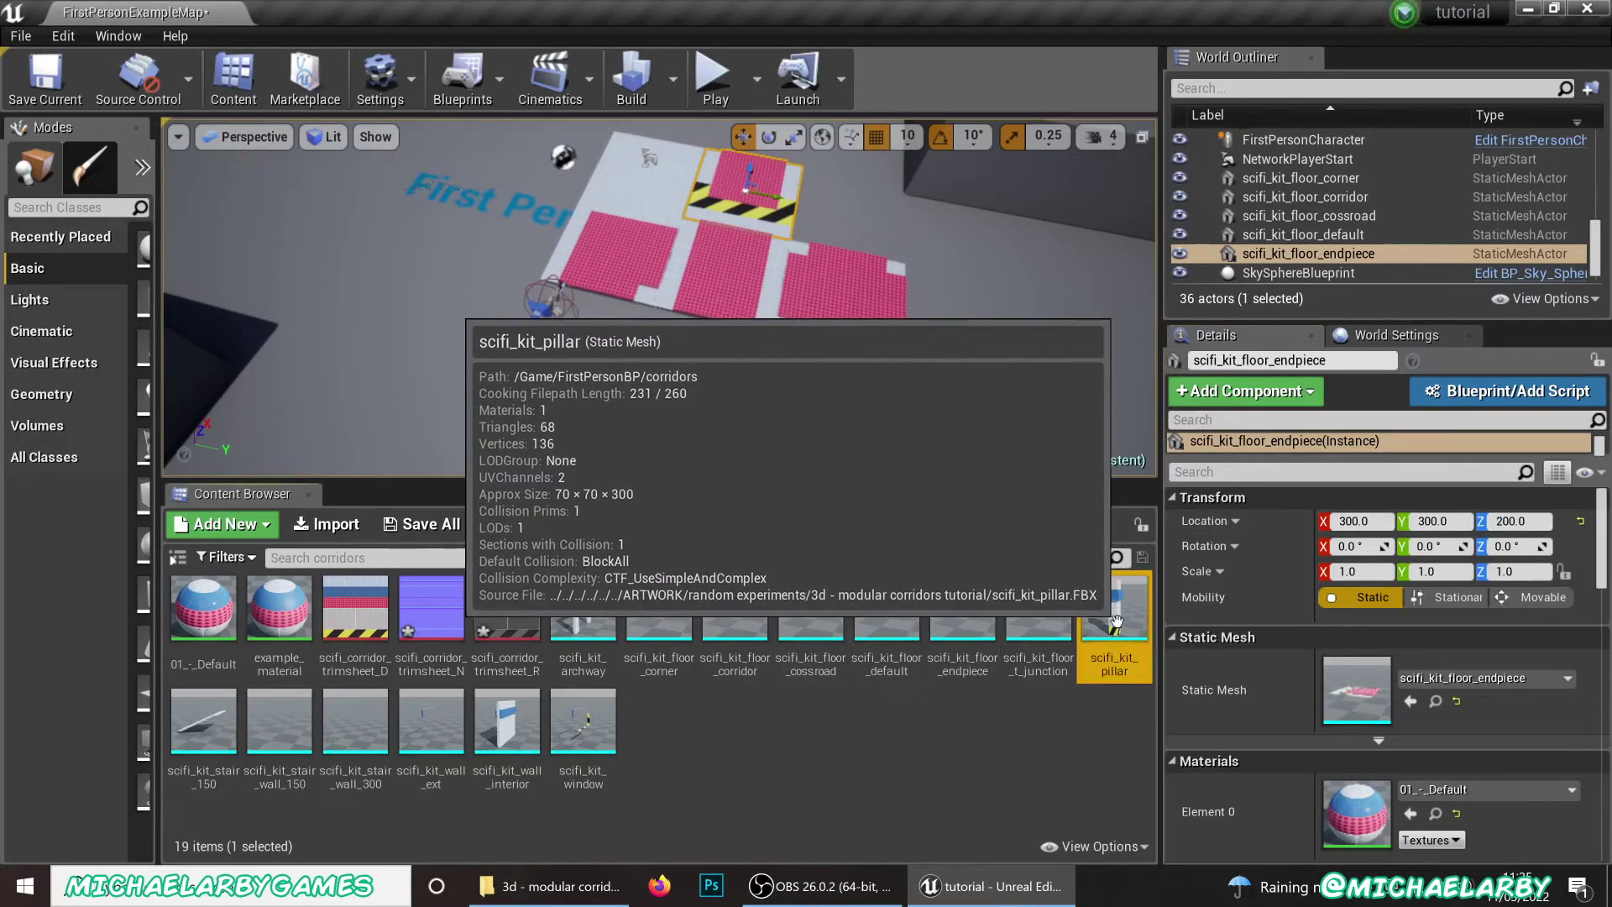
# Place scifi_kit_pillar in the level and set its location to X 0, Y 0, Z 200
pyautogui.moveTo(1114, 621); pyautogui.dragTo(655, 378)
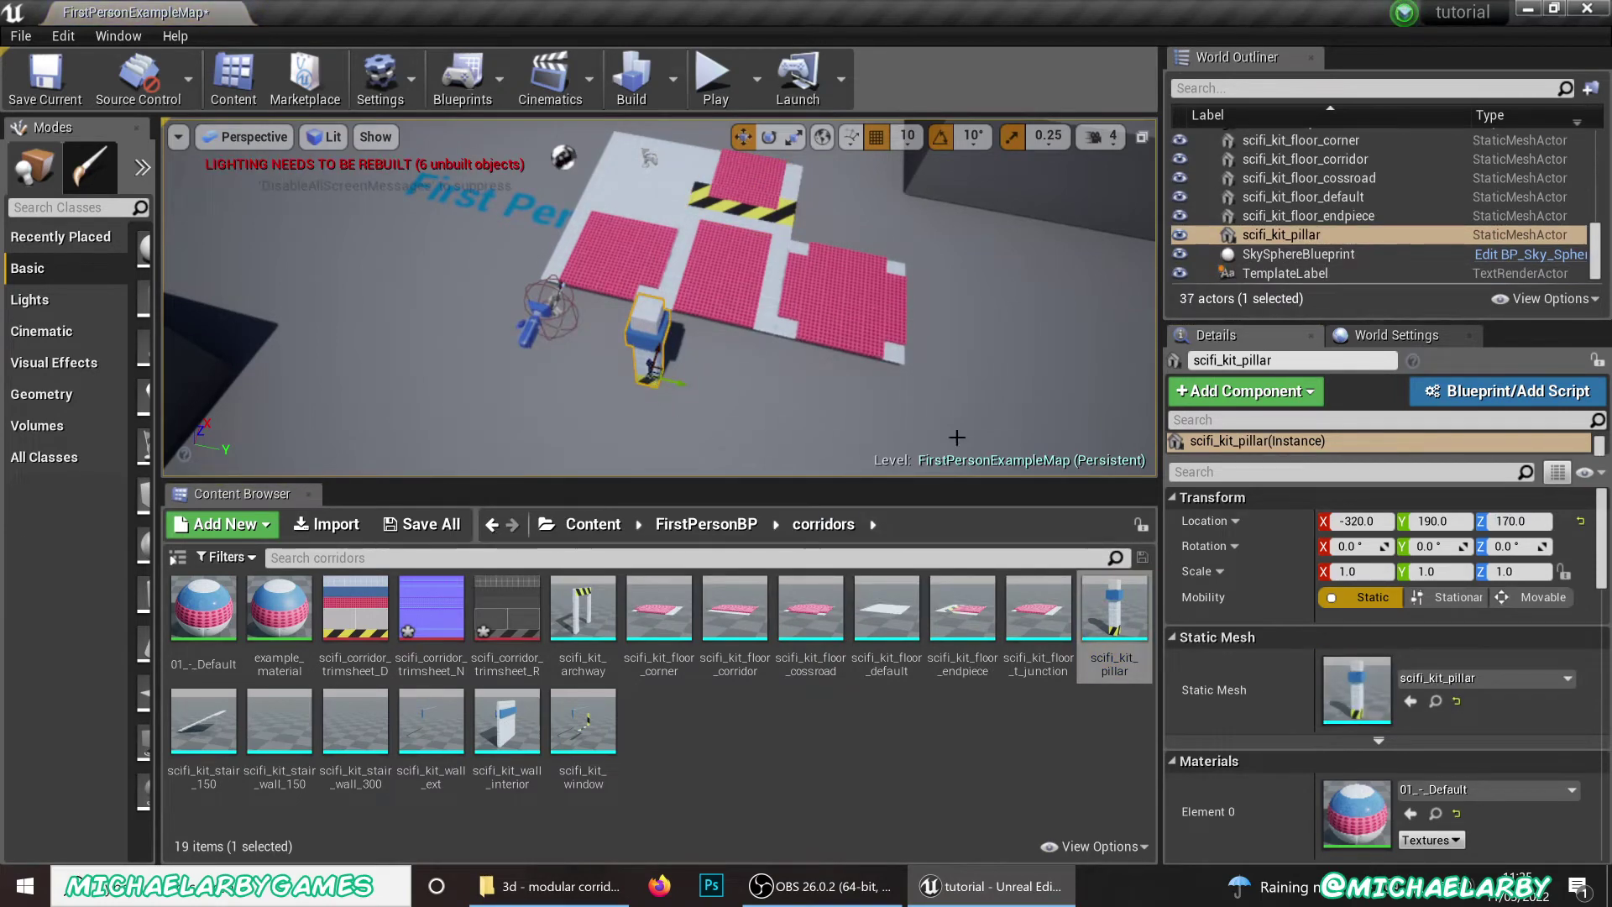
pyautogui.click(1347, 522)
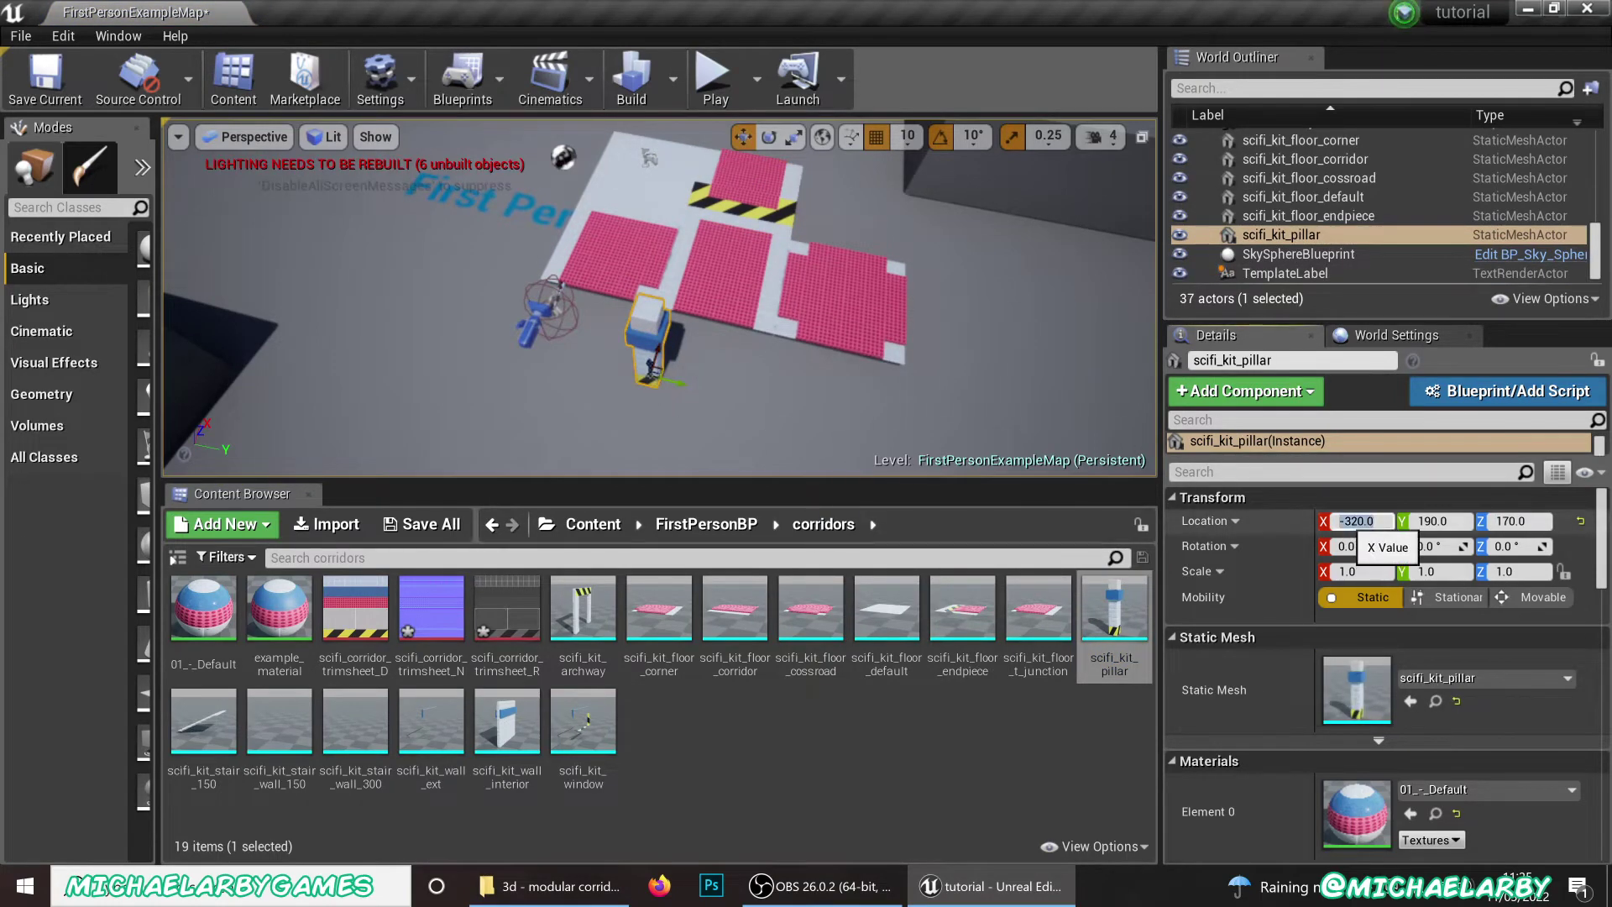
pyautogui.write('0')
pyautogui.press('Tab')
pyautogui.write('0')
pyautogui.press('Tab')
pyautogui.write('0')
pyautogui.press('Return')
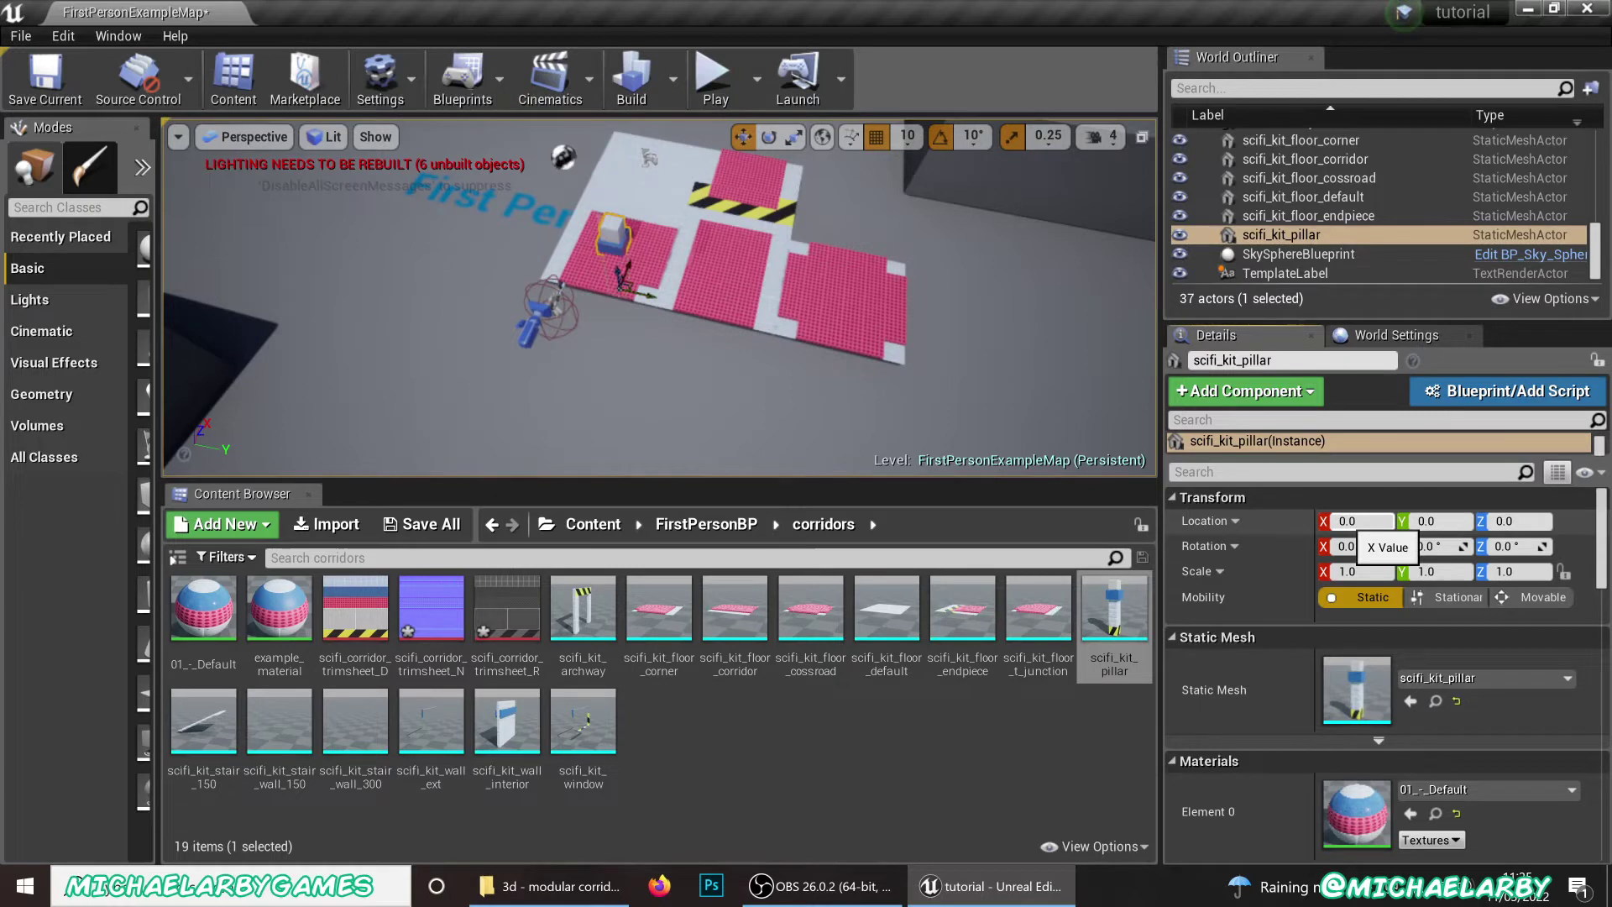
pyautogui.click(1515, 521)
pyautogui.write('200')
pyautogui.press('Return')
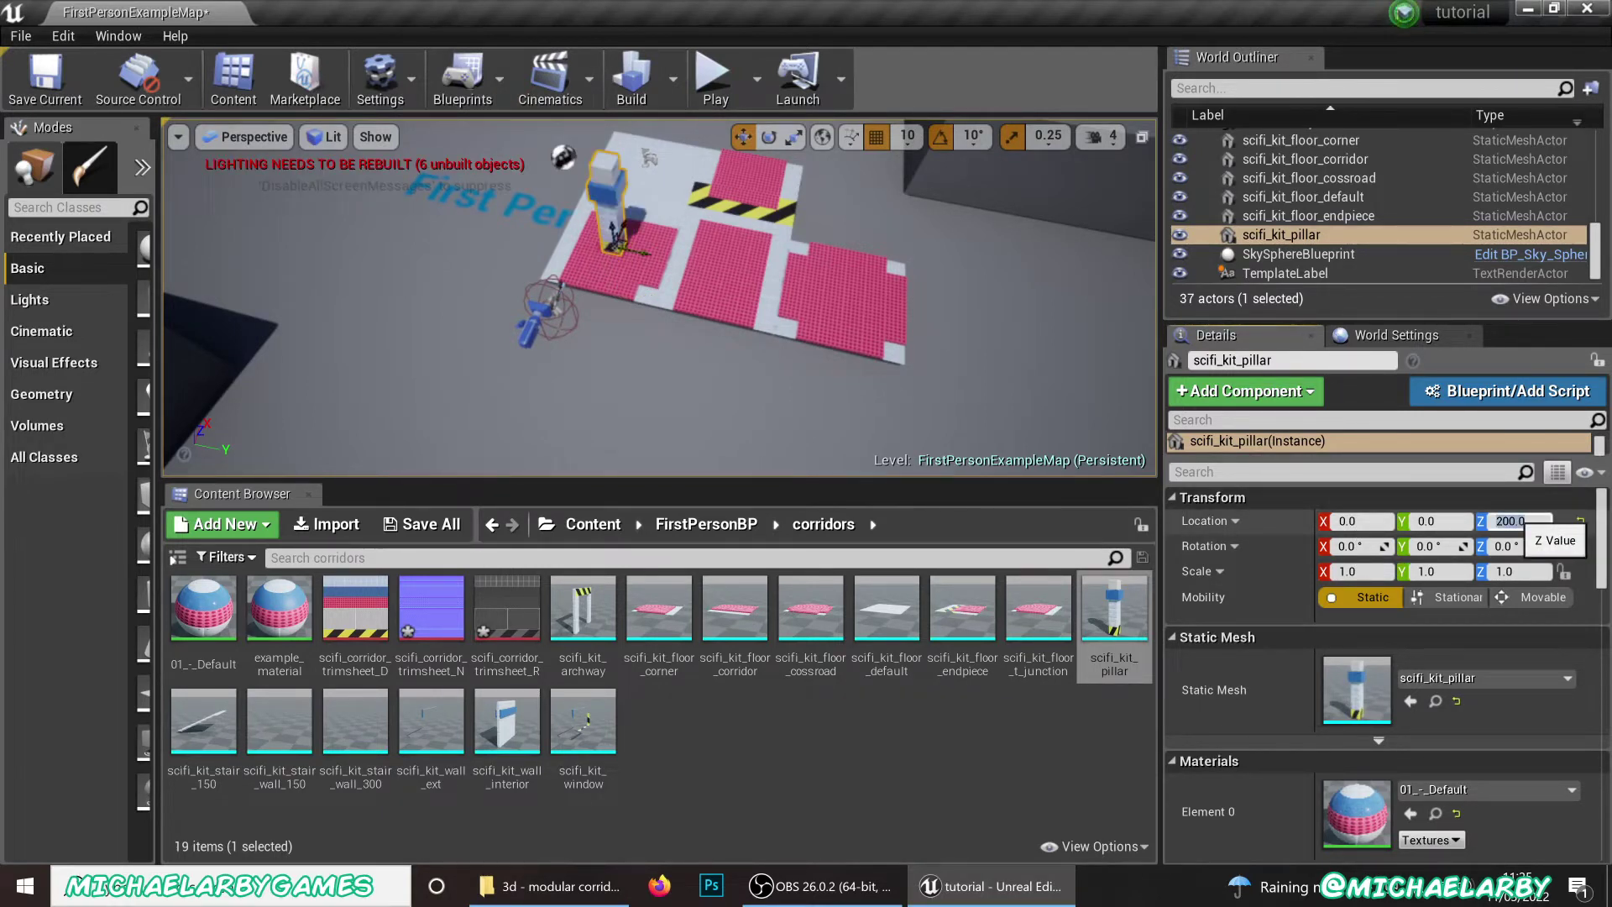
# Move the pillar to X 150, Y 150 and check its position against the adjoining floor pieces
pyautogui.press('f')
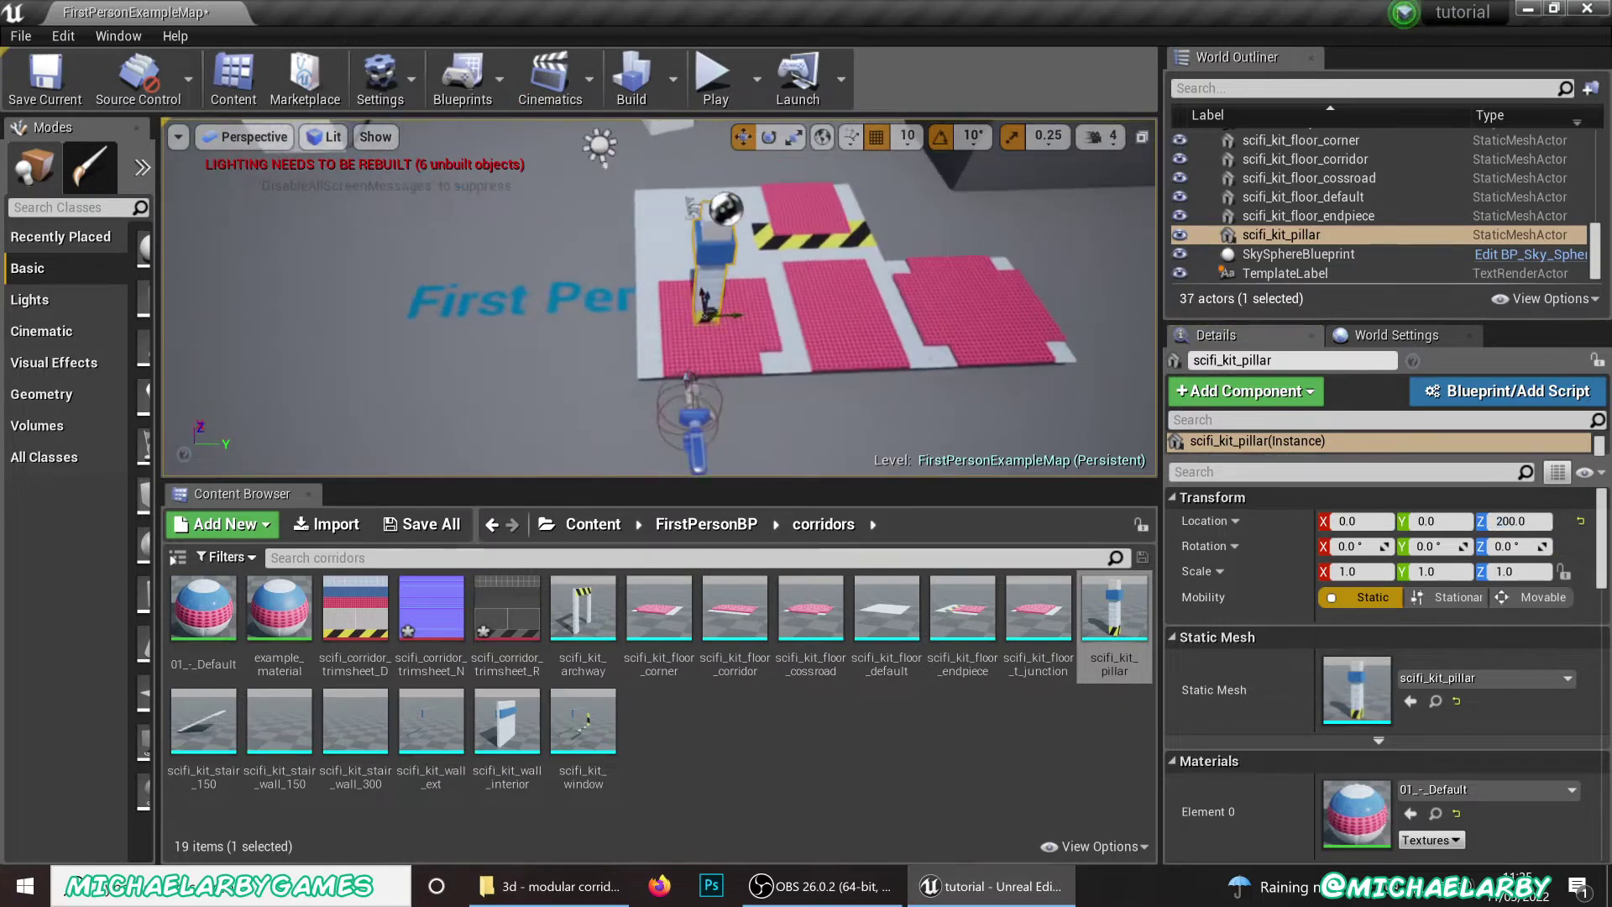
pyautogui.moveTo(659, 298)
pyautogui.mouseDown(button='right')
pyautogui.moveTo(587, 315)
pyautogui.moveTo(688, 307)
pyautogui.moveTo(672, 298)
pyautogui.mouseUp(button='right')
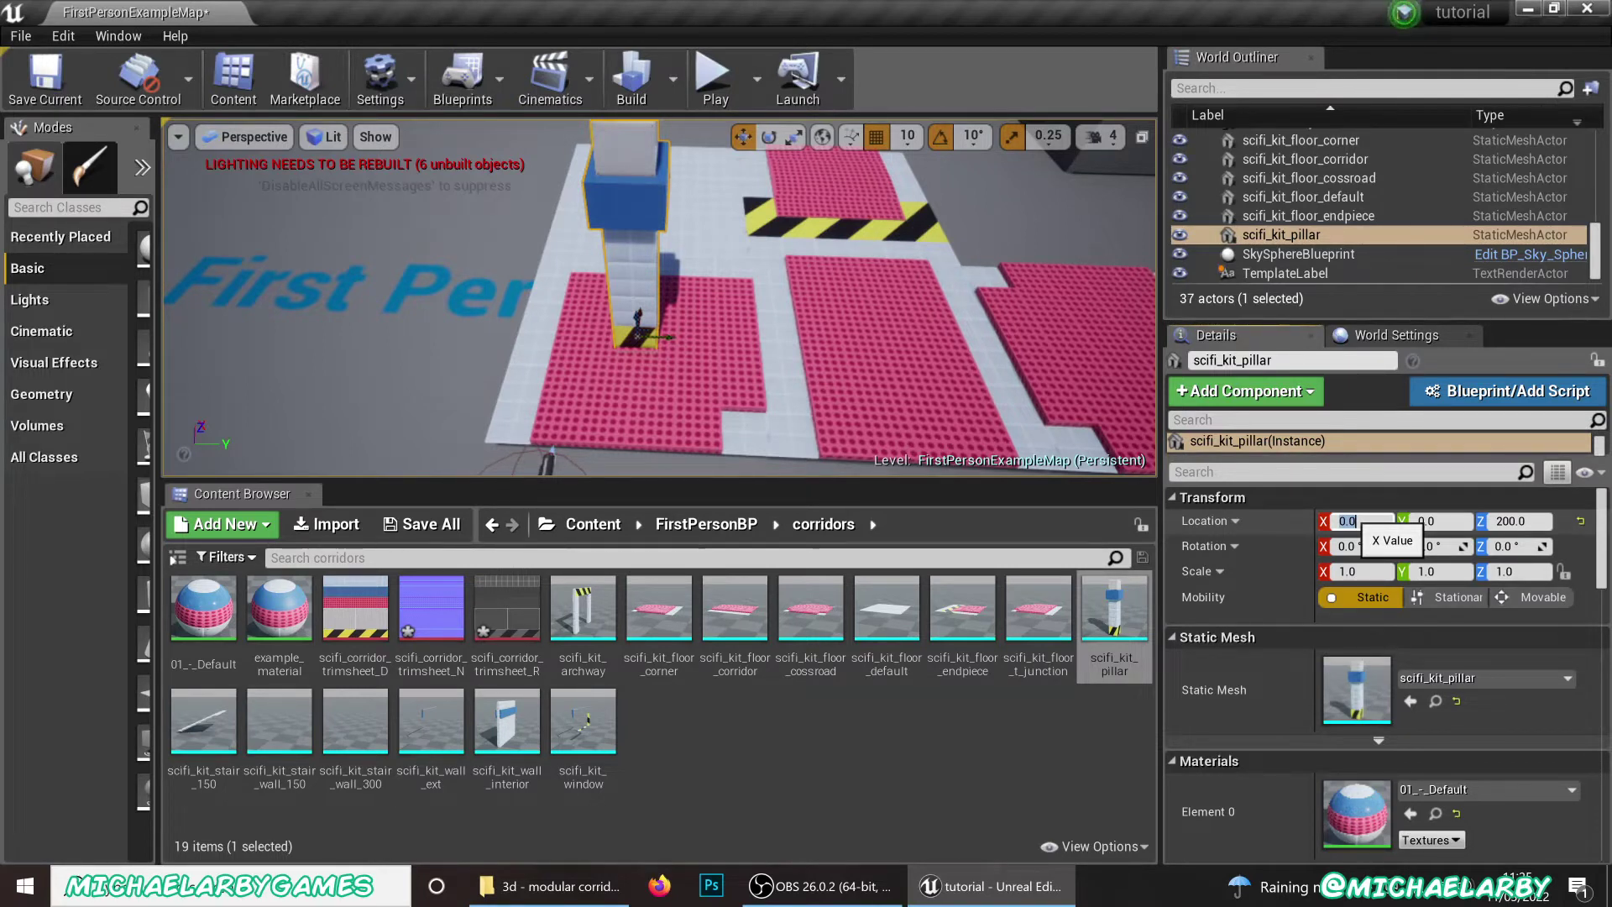
pyautogui.press('Tab')
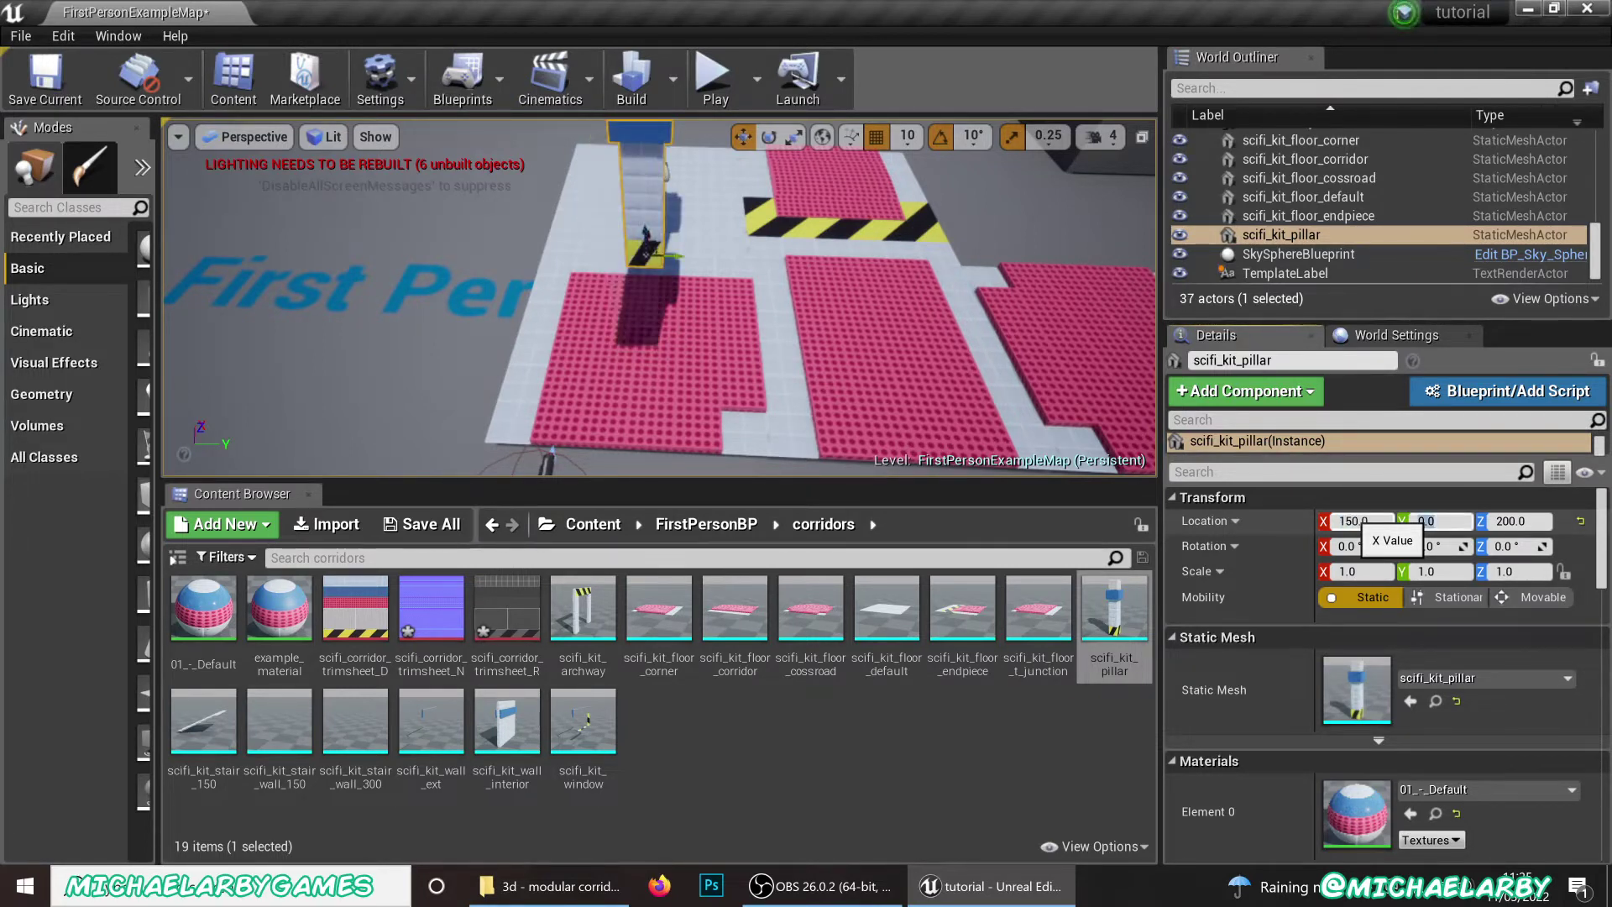
pyautogui.press('Return')
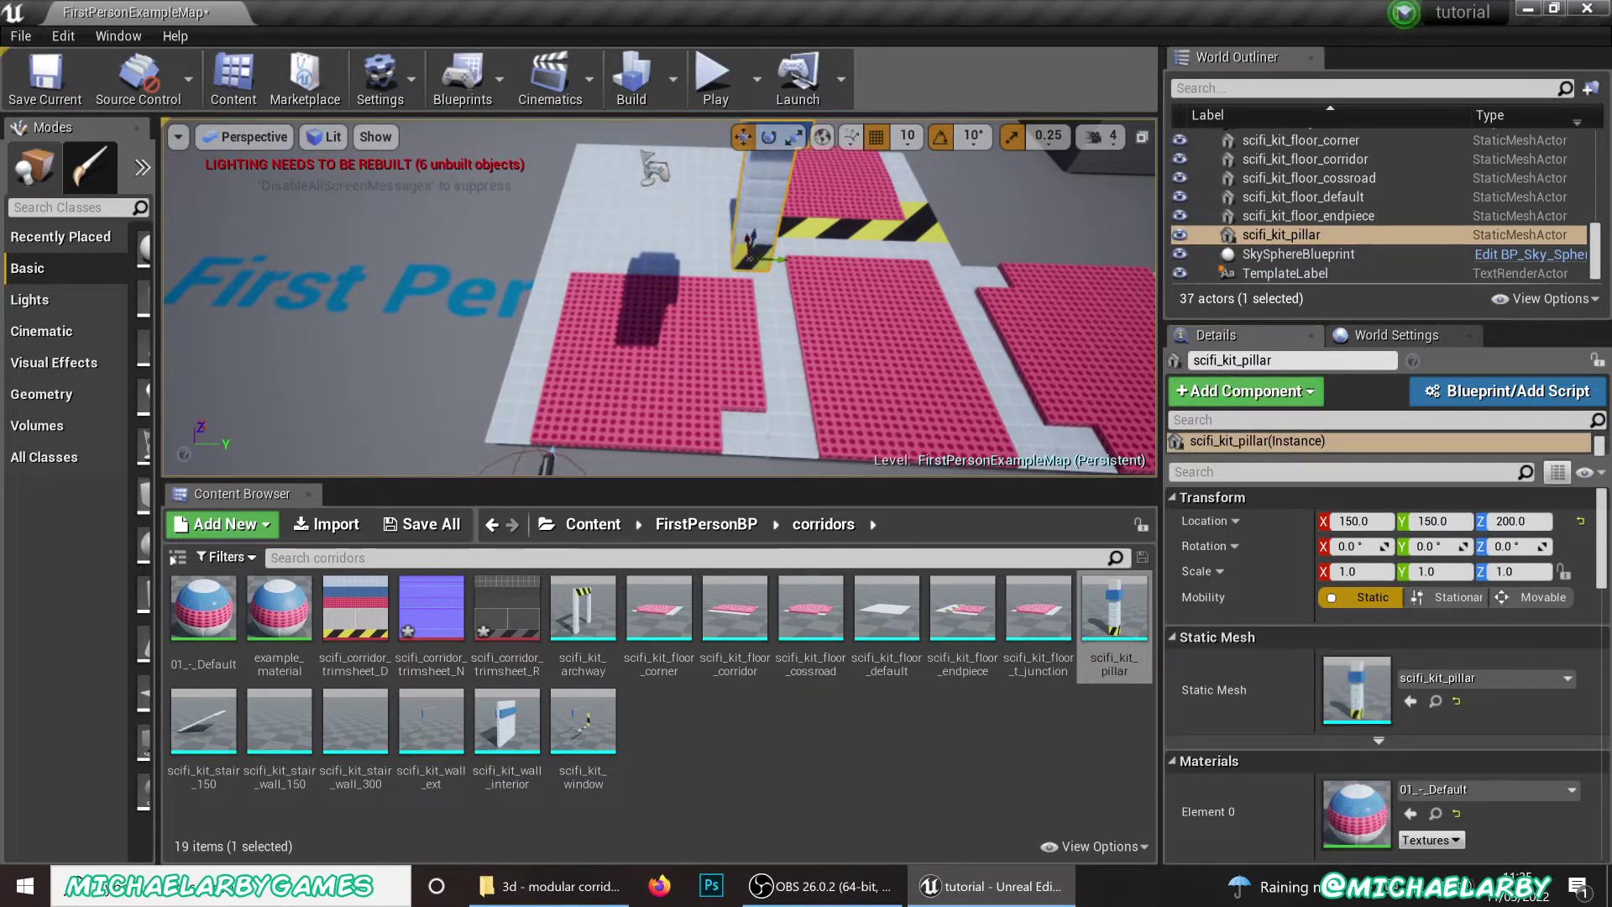
pyautogui.click(745, 306)
pyautogui.click(729, 305)
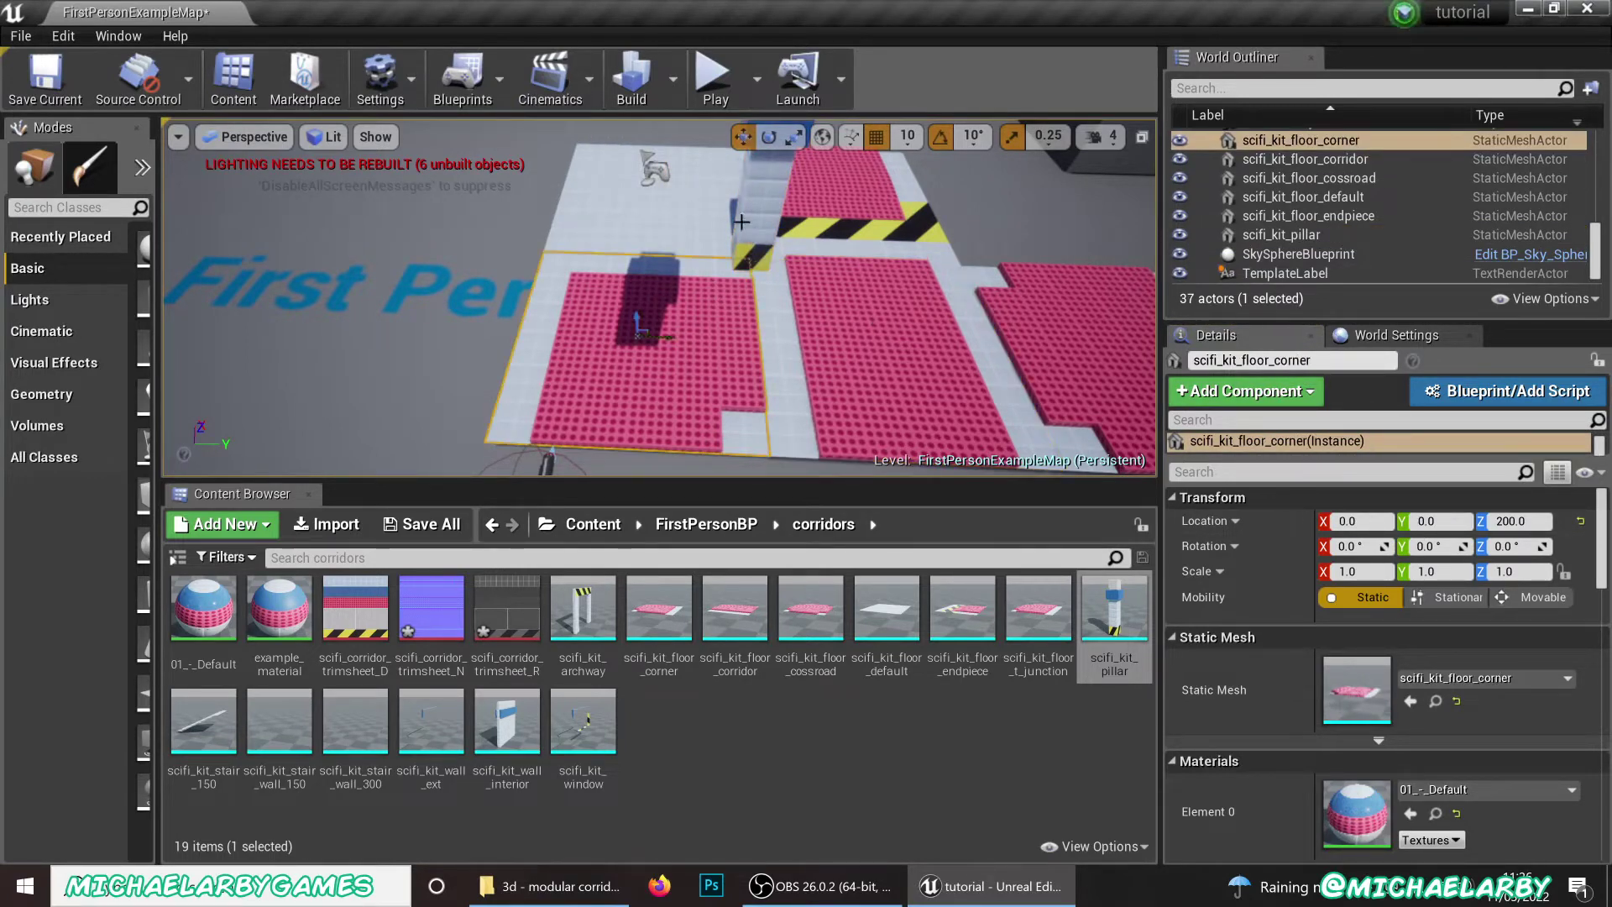
pyautogui.click(697, 220)
pyautogui.click(831, 218)
# Place scifi_kit_wall_interior in the level and set its location to X 0, Y 0, Z 200
pyautogui.click(514, 737)
pyautogui.moveTo(521, 738); pyautogui.dragTo(514, 327)
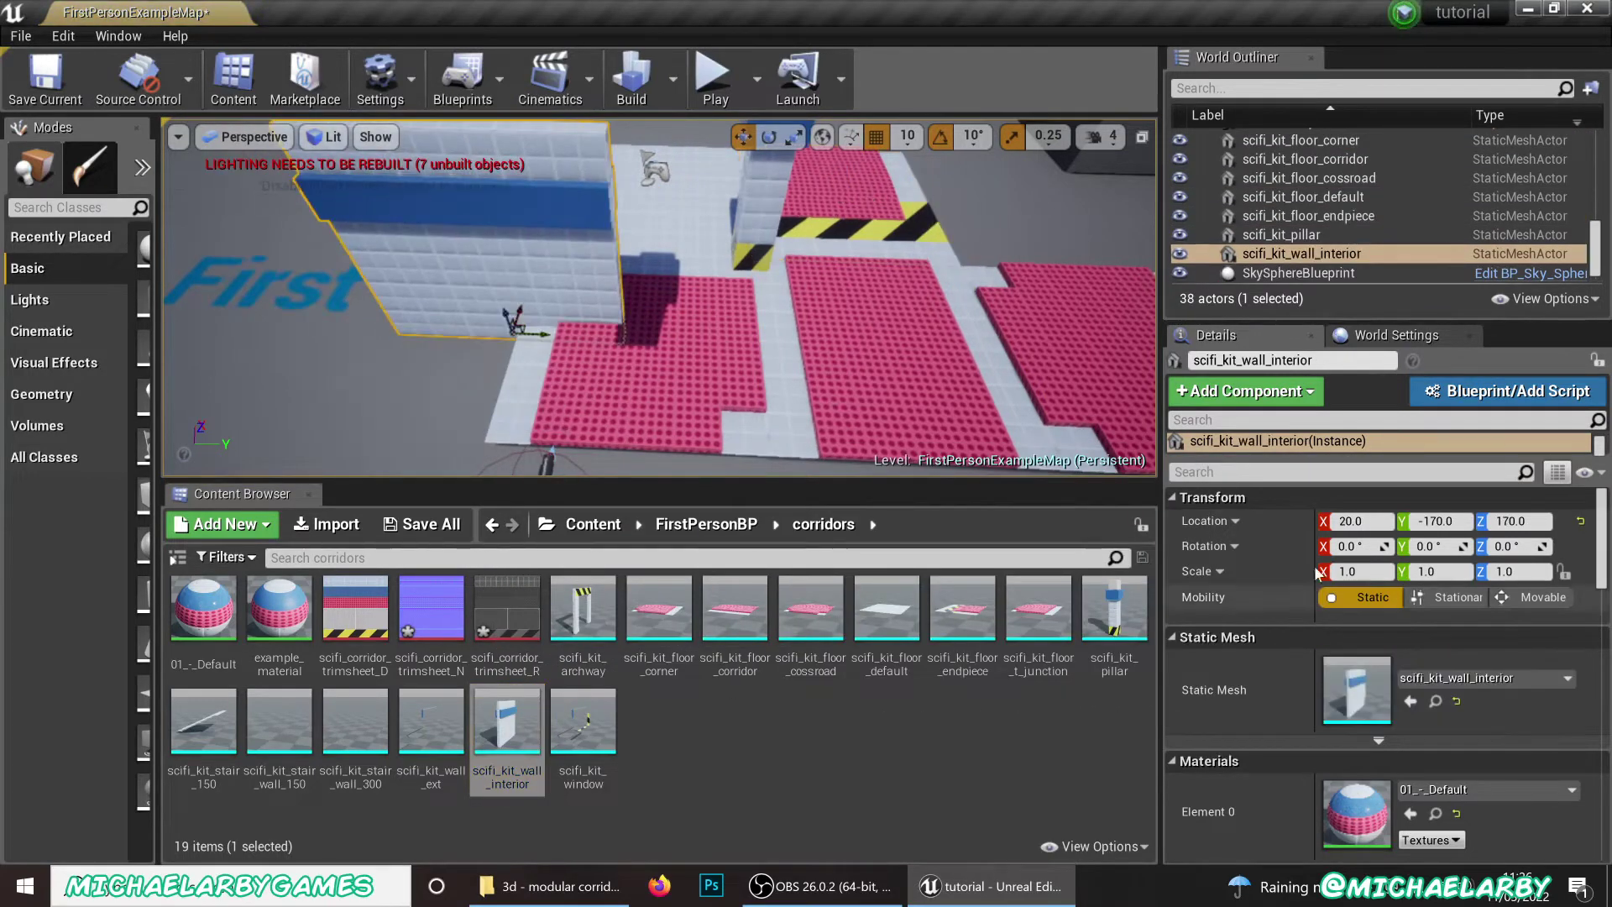
pyautogui.click(1353, 521)
pyautogui.write('0')
pyautogui.press('Tab')
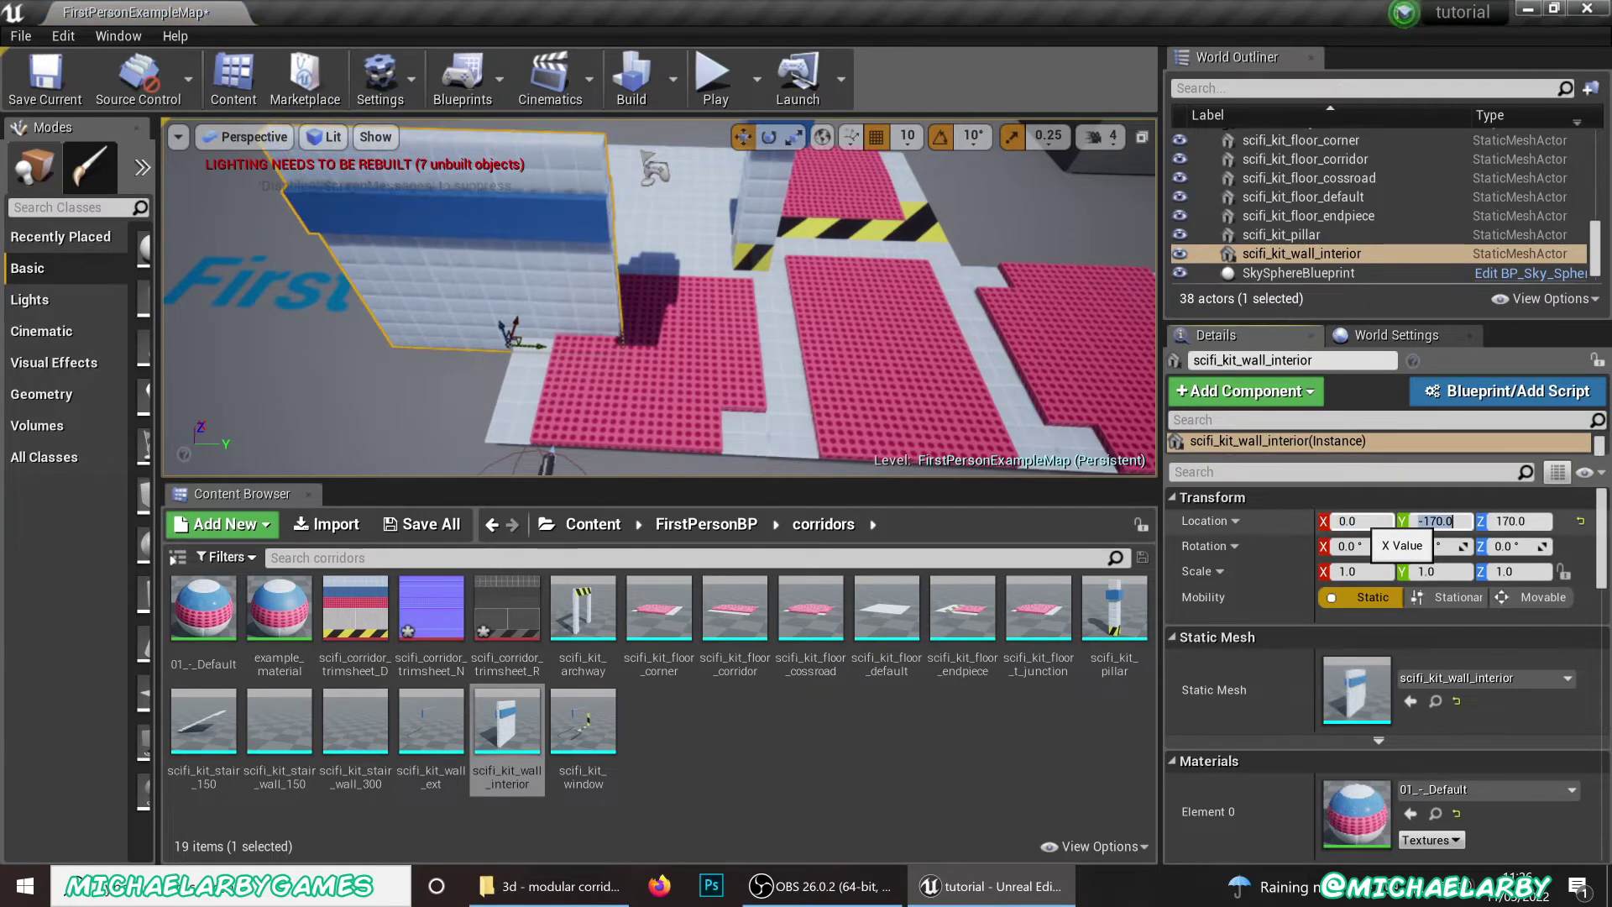
pyautogui.write('0')
pyautogui.press('Tab')
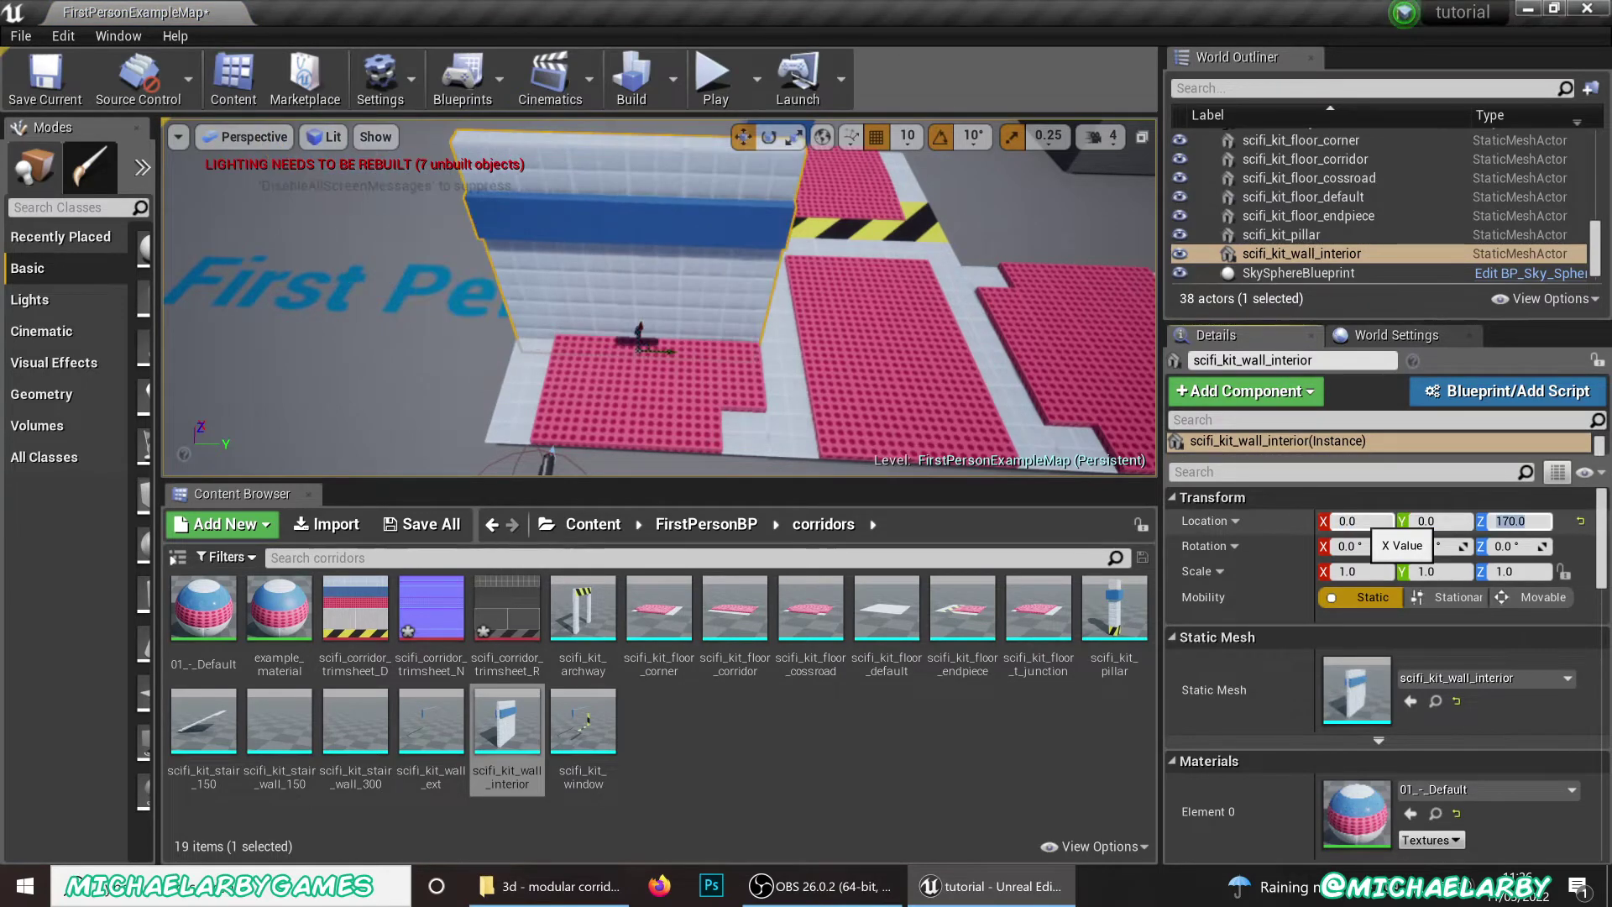
pyautogui.press('Return')
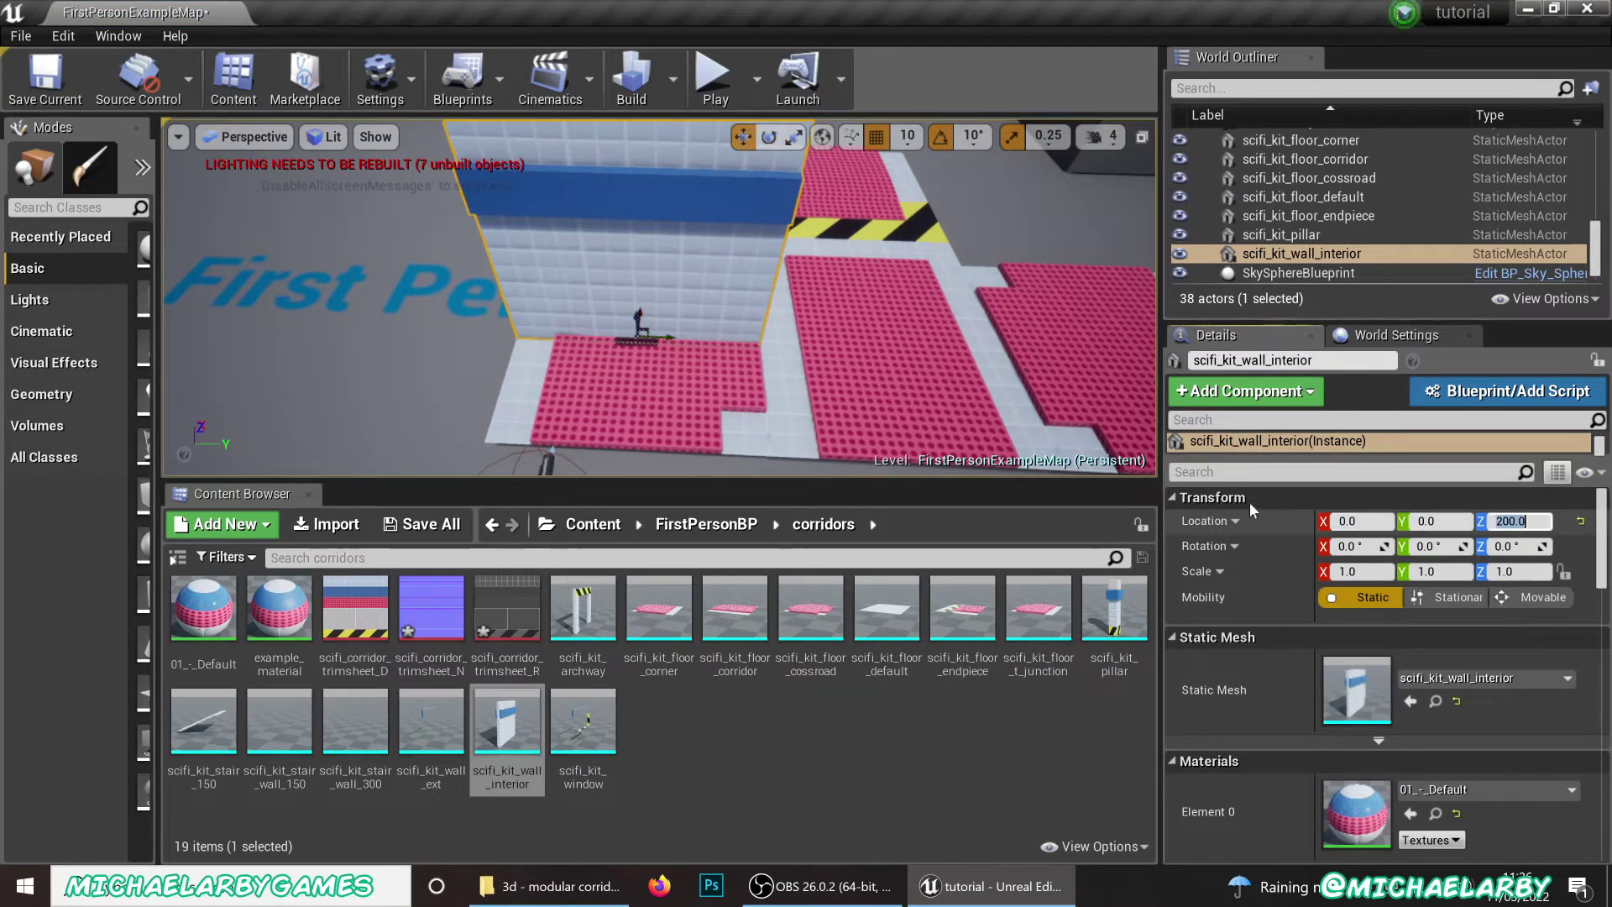
# Set the interior wall's X location to 150 so it stands between the floor corner and the default floor
pyautogui.keyDown('alt'); pyautogui.moveTo(731, 374); pyautogui.dragTo(1024, 370); pyautogui.keyUp('alt')
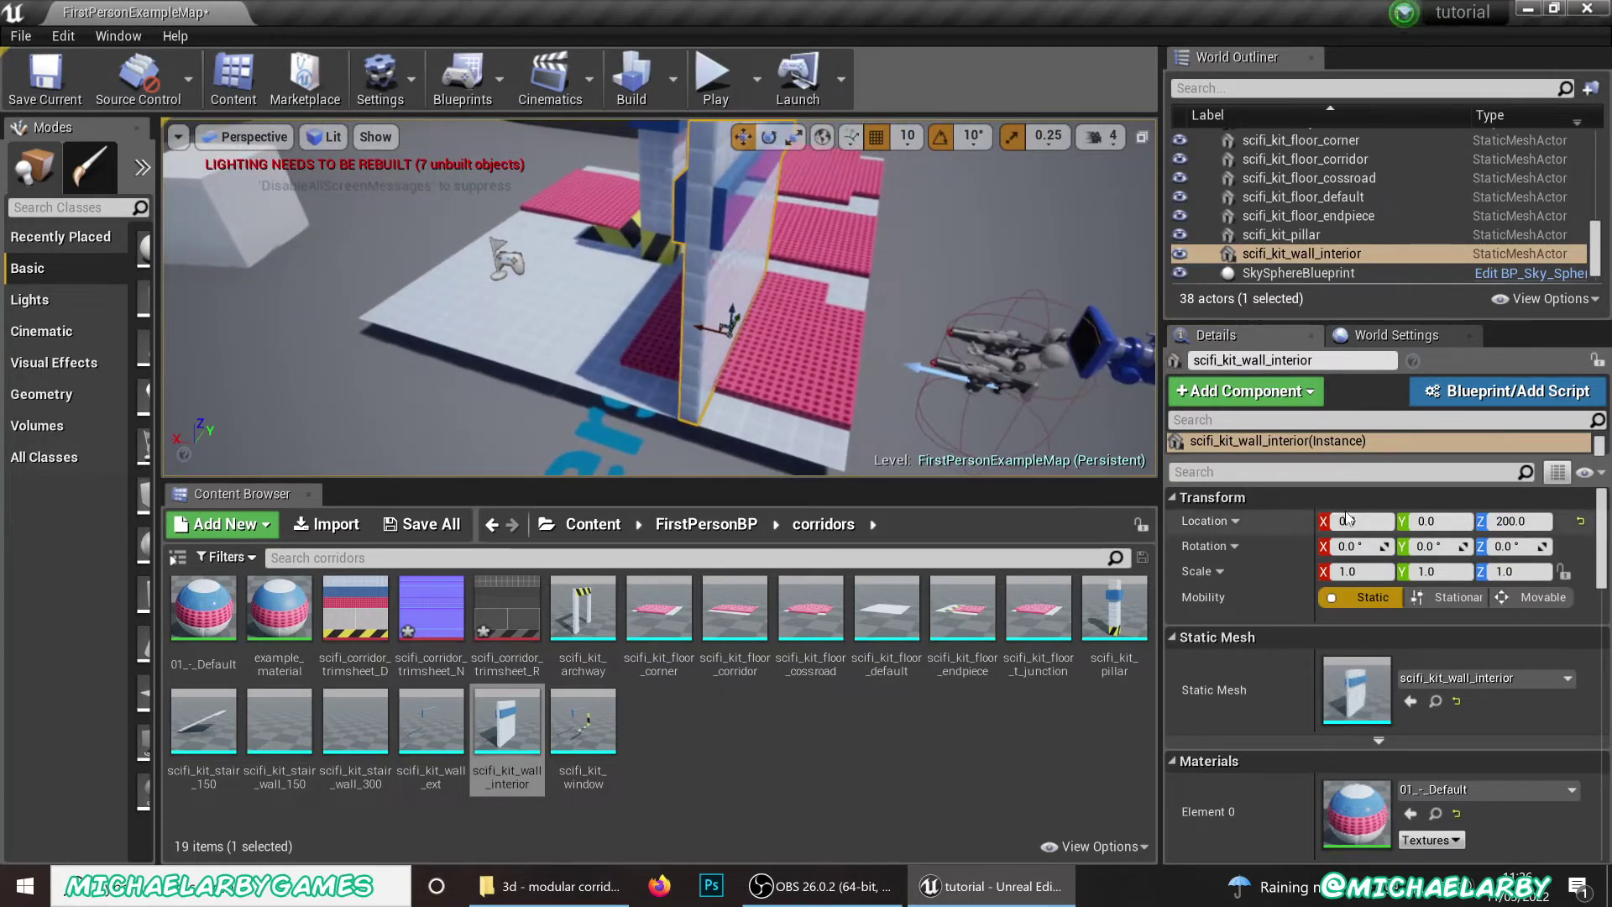
pyautogui.click(1427, 521)
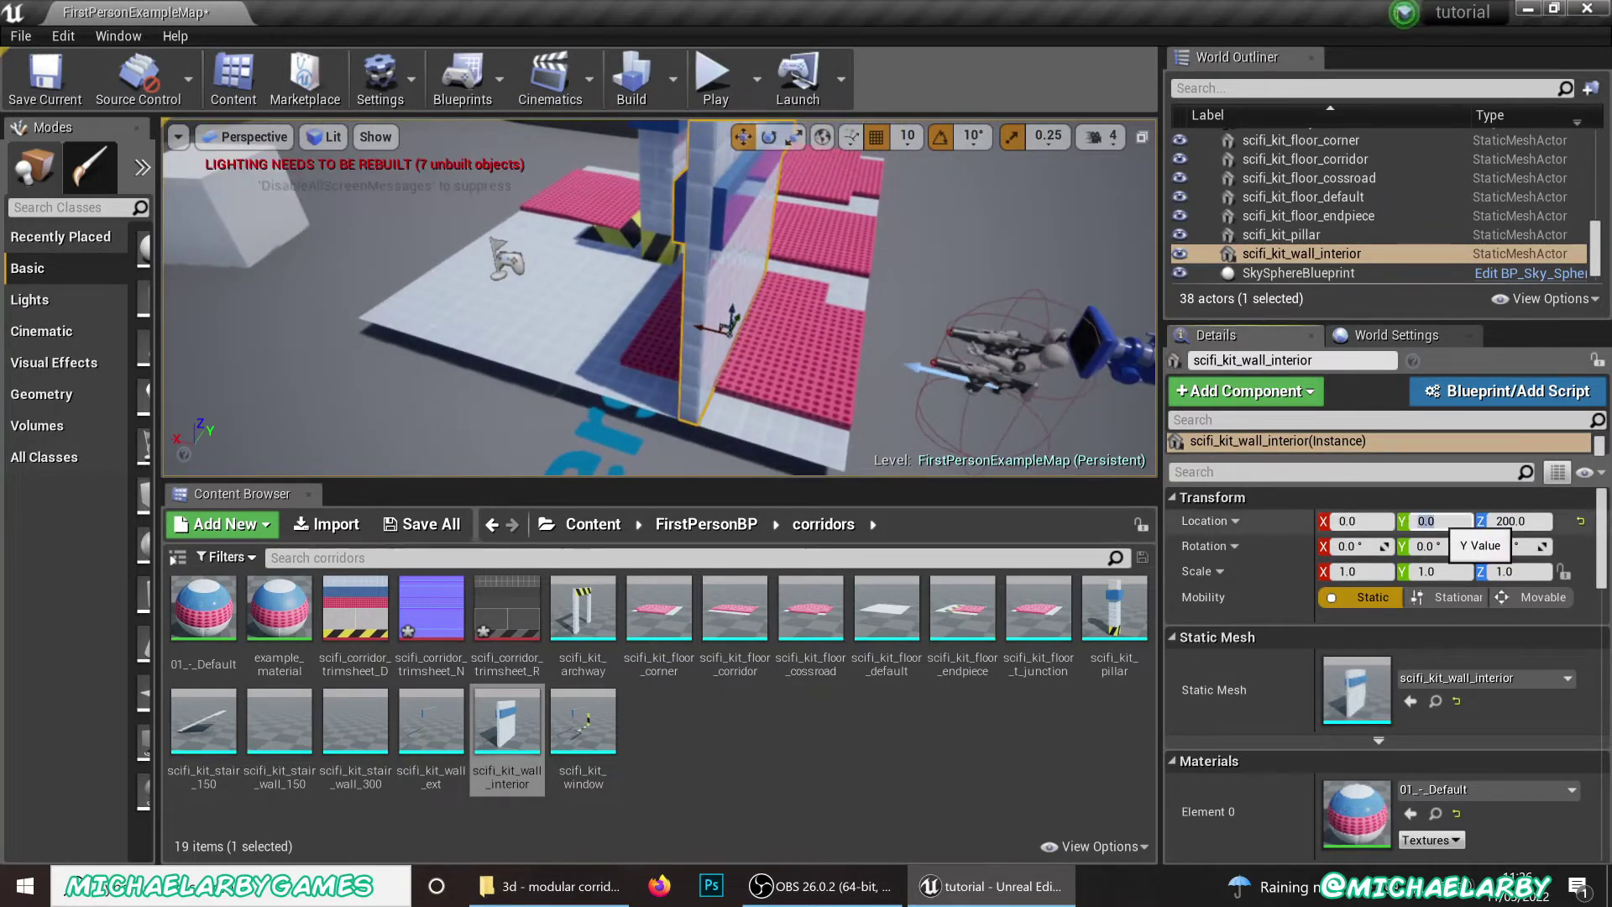
pyautogui.click(1356, 520)
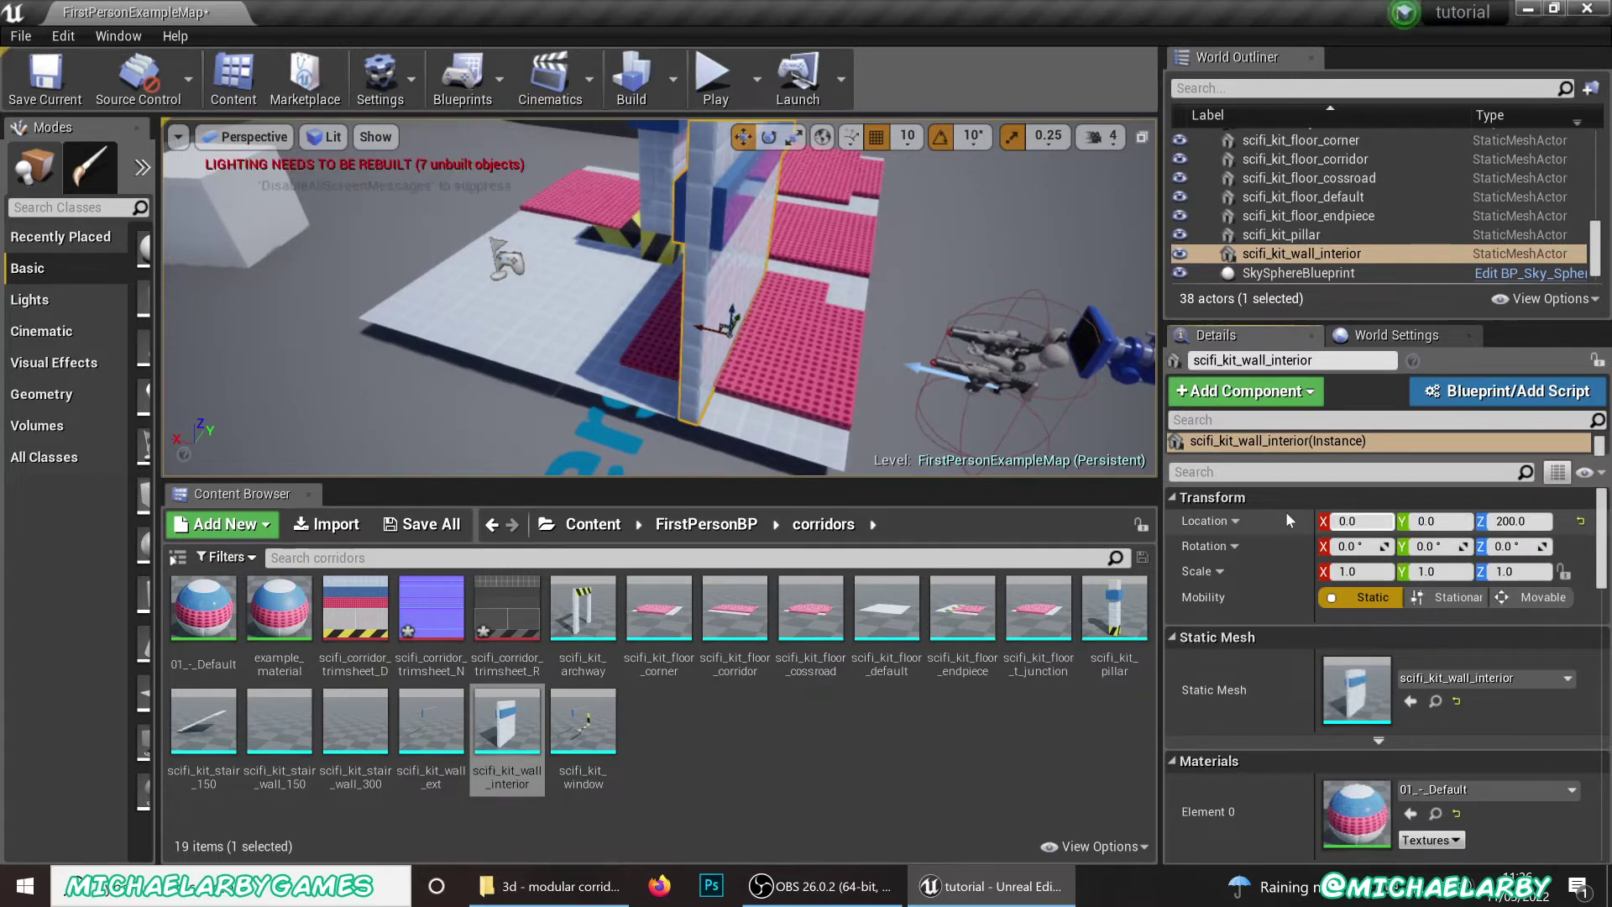
pyautogui.click(1343, 521)
pyautogui.write('150')
pyautogui.press('Return')
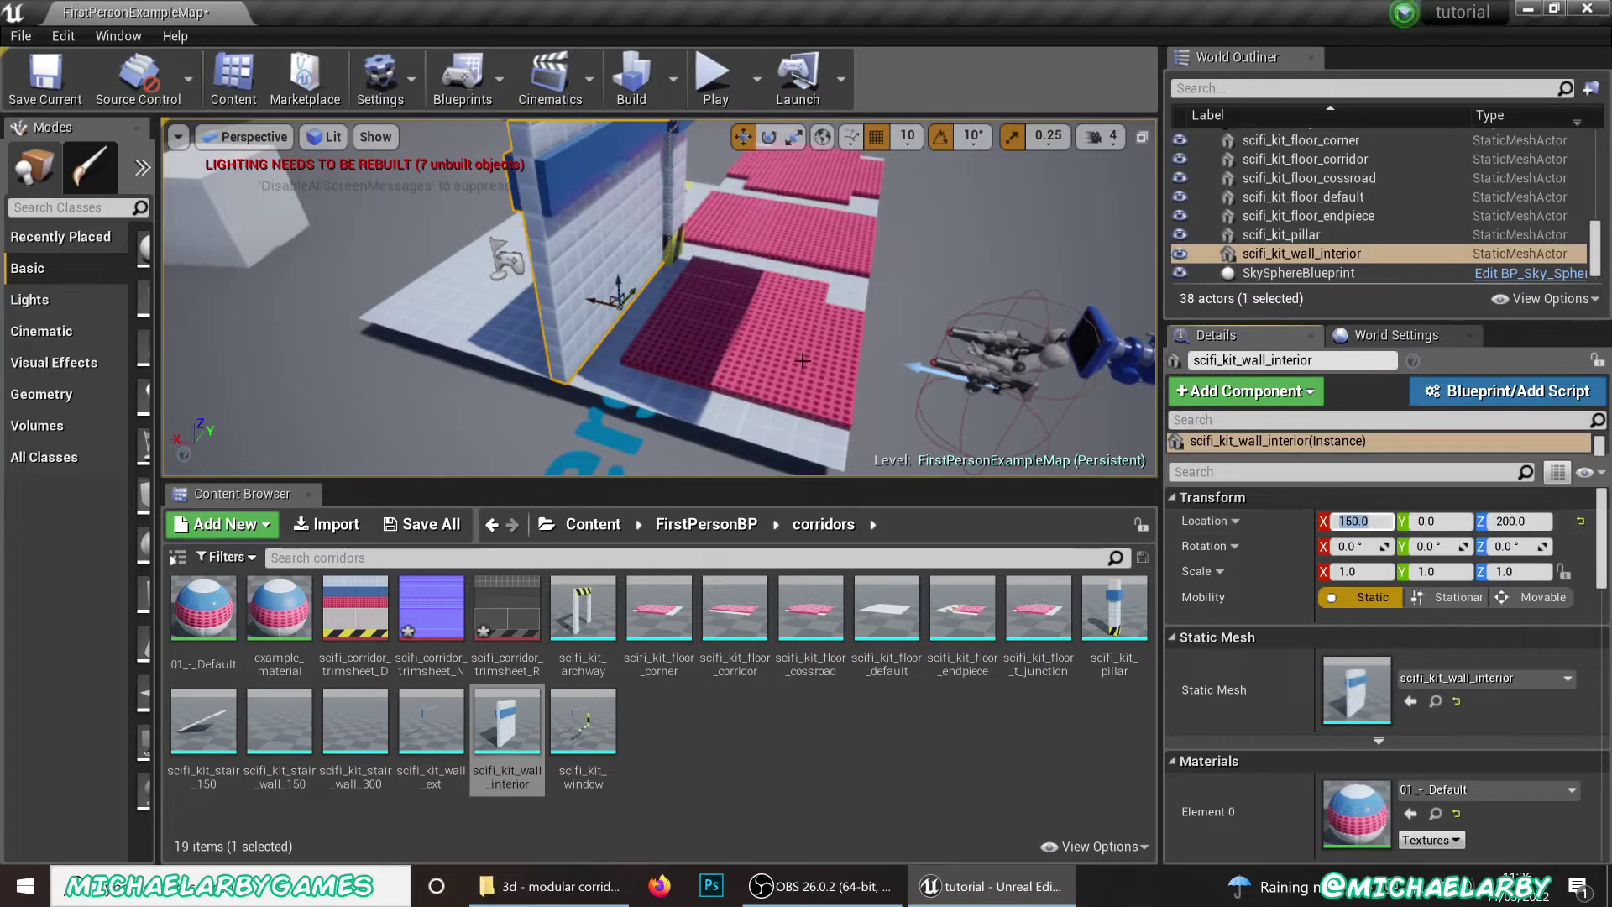
# Examine how the interior wall and pillar line up with the surrounding floor pieces, selecting individual pieces to compare their locations
pyautogui.click(705, 343)
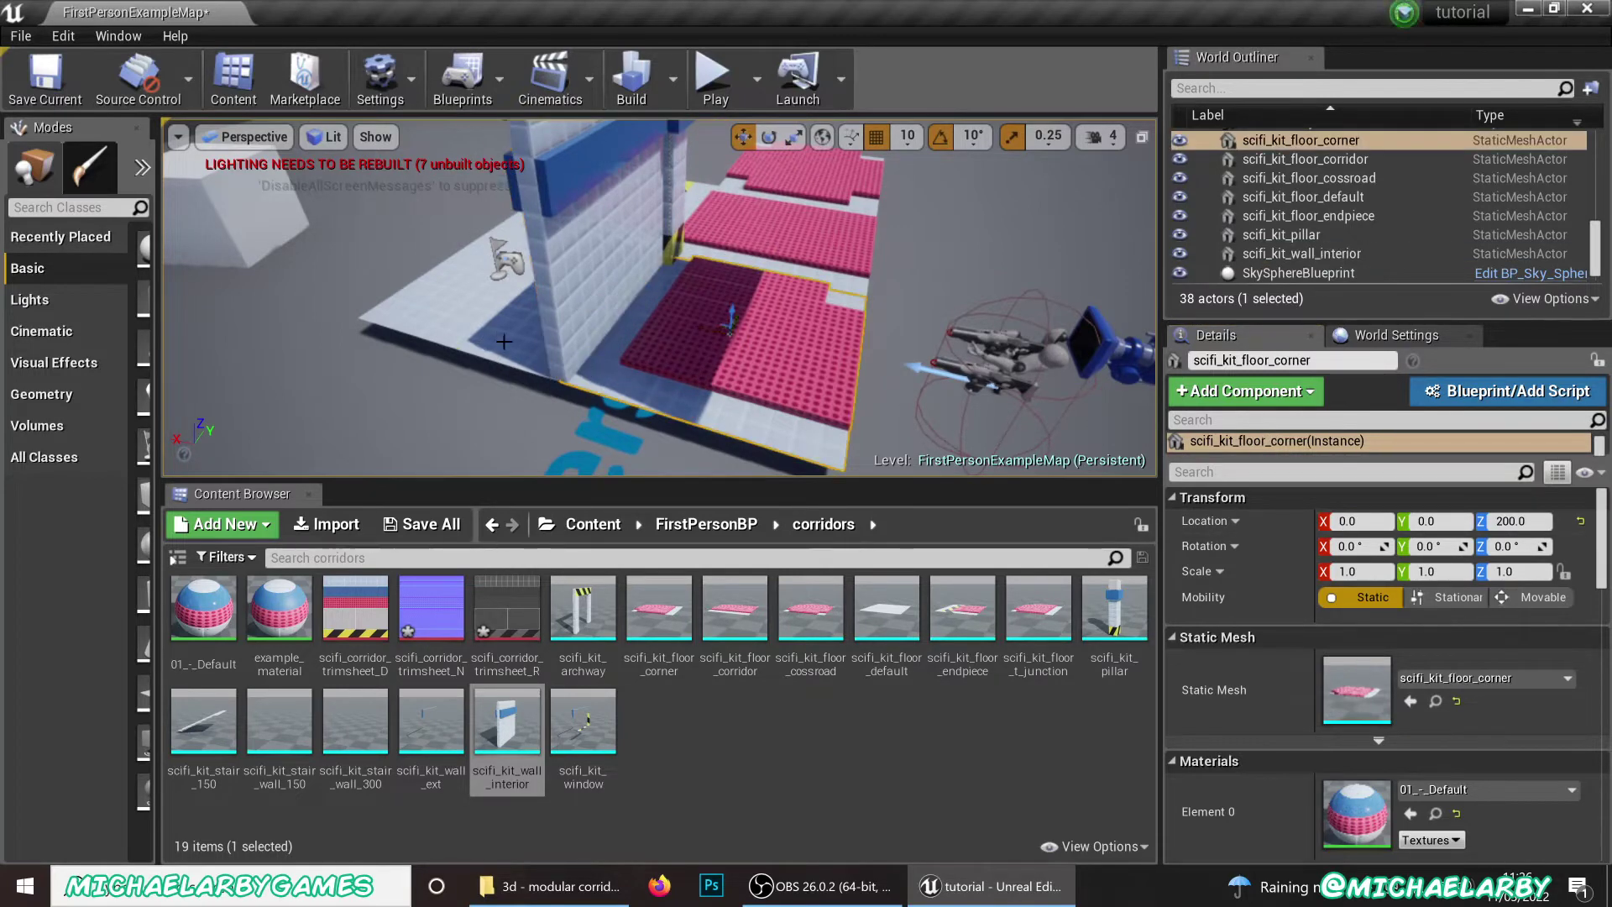
pyautogui.click(490, 338)
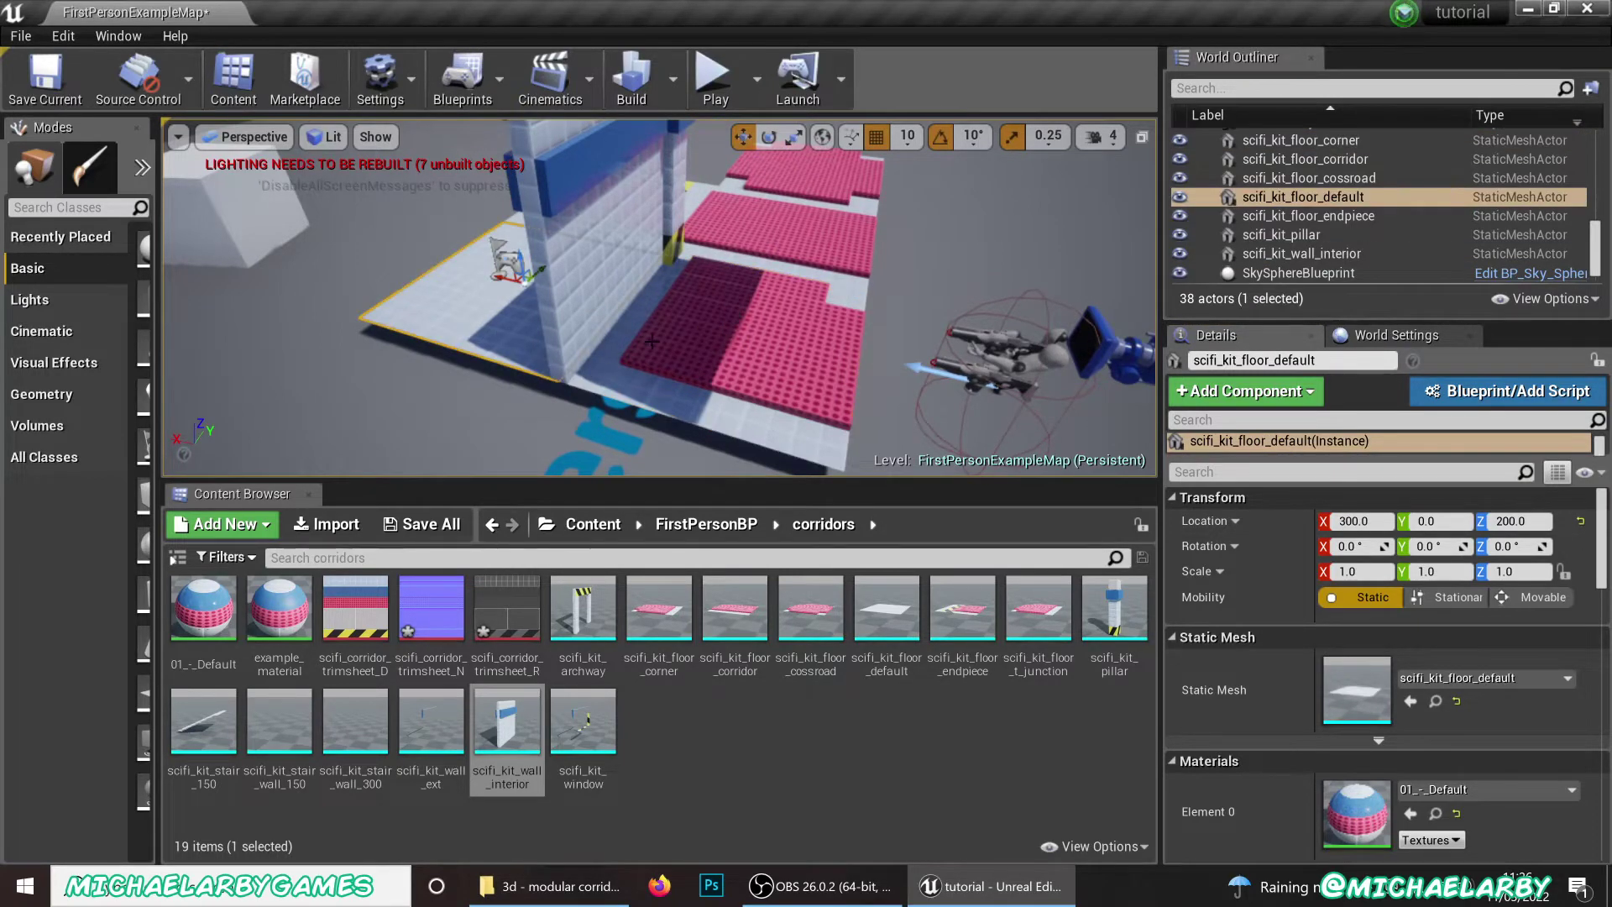
pyautogui.press('f')
pyautogui.moveTo(752, 456); pyautogui.dragTo(676, 316, button='right')
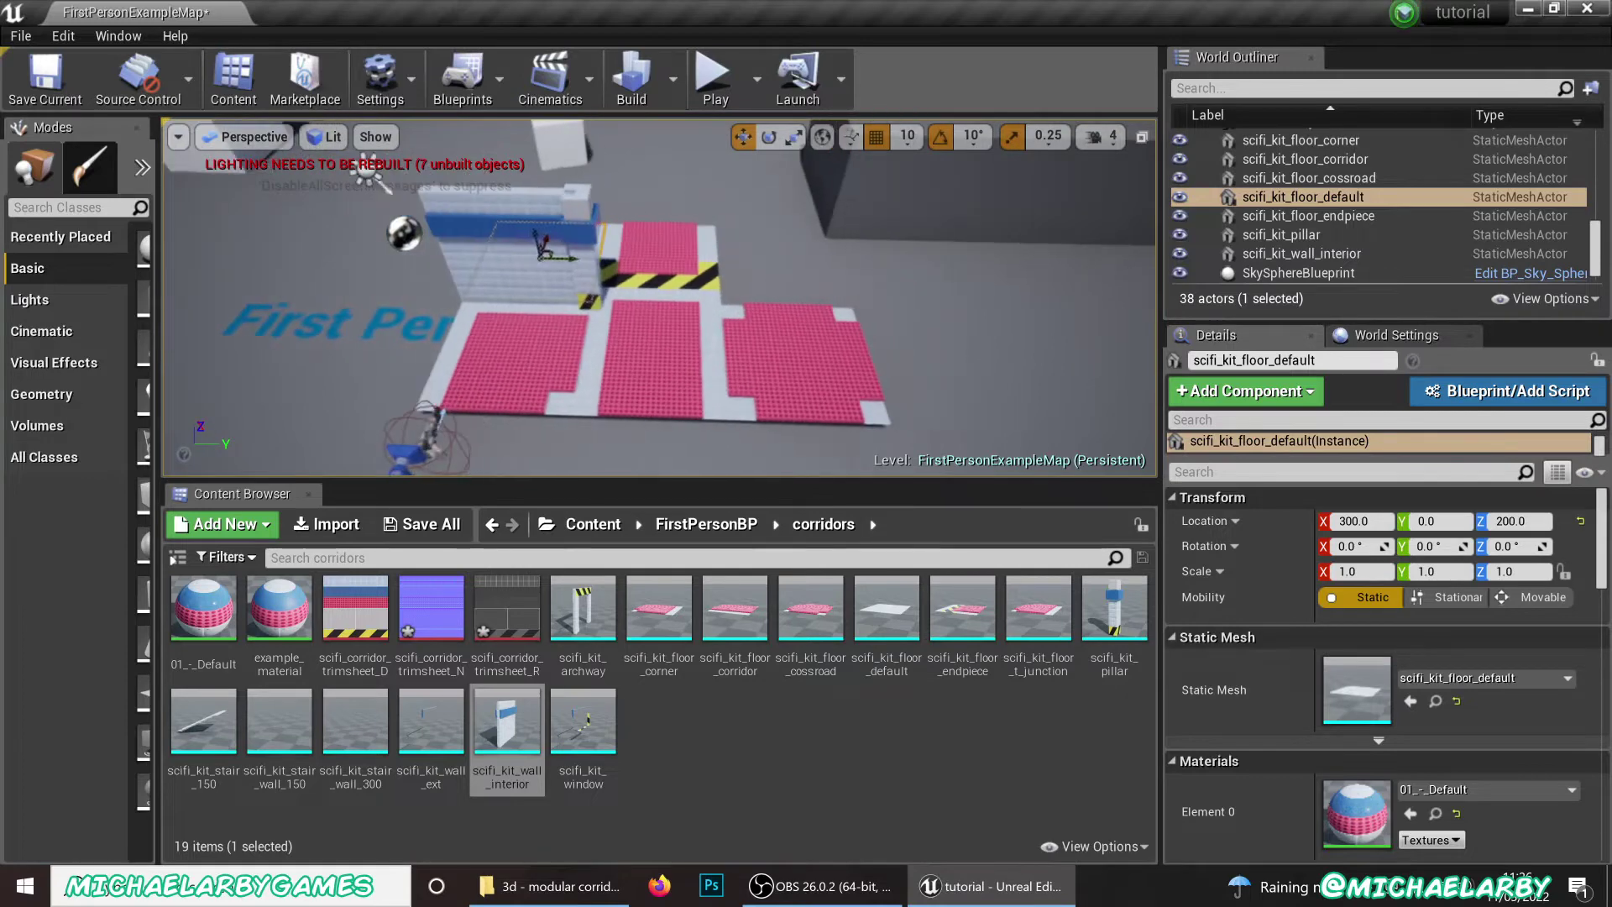
pyautogui.rightClick(628, 304)
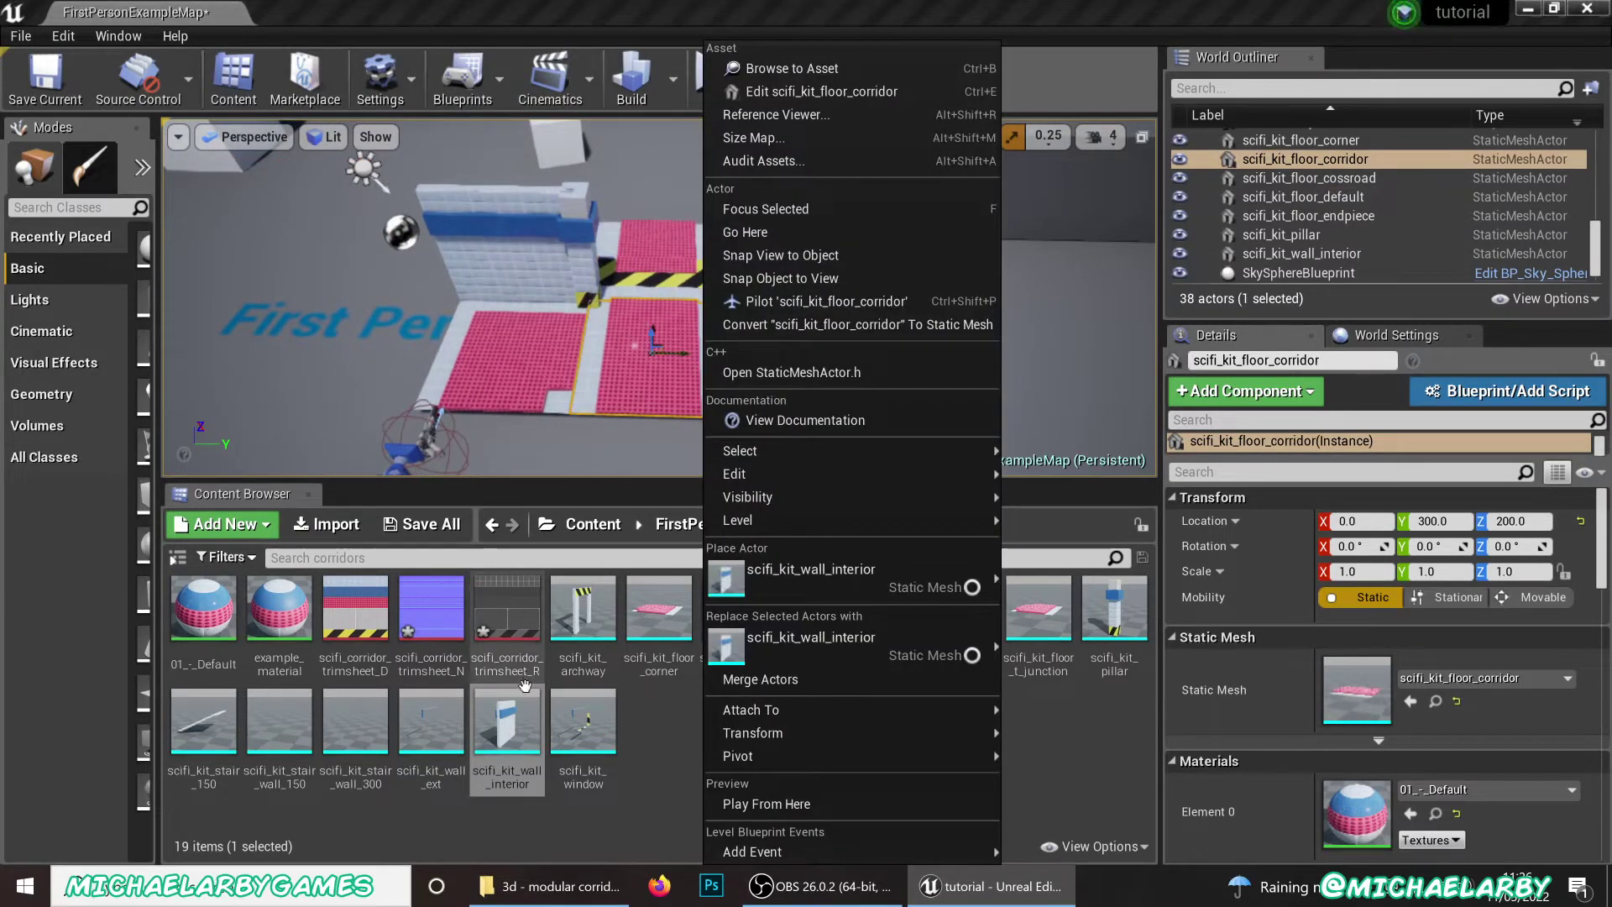
pyautogui.click(616, 361)
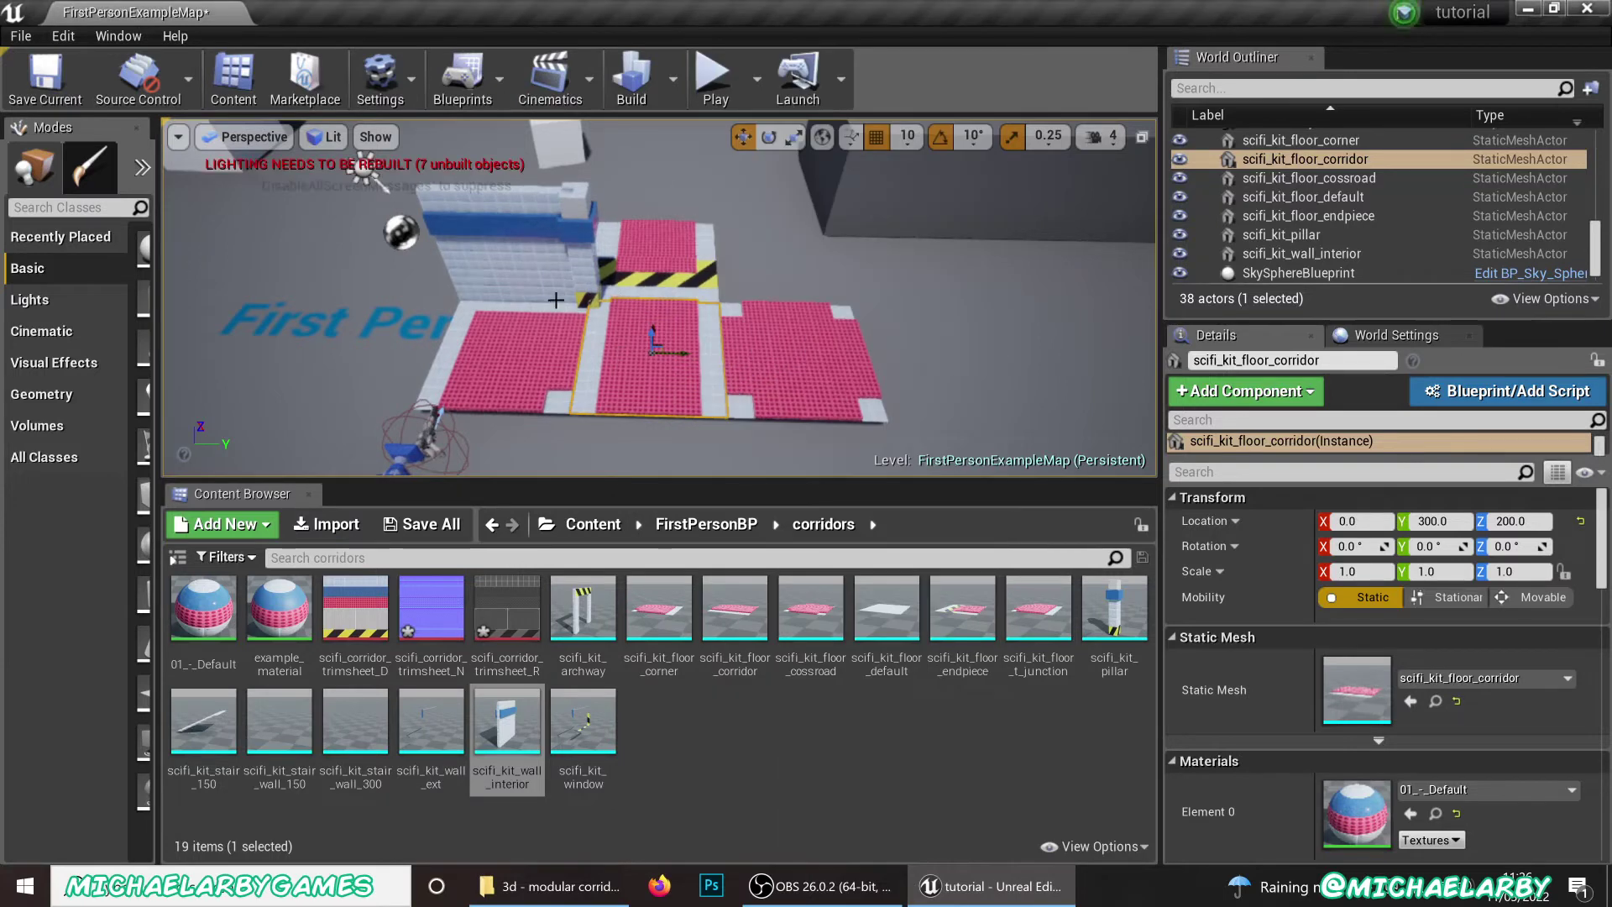
pyautogui.click(524, 353)
pyautogui.click(541, 273)
pyautogui.click(594, 280)
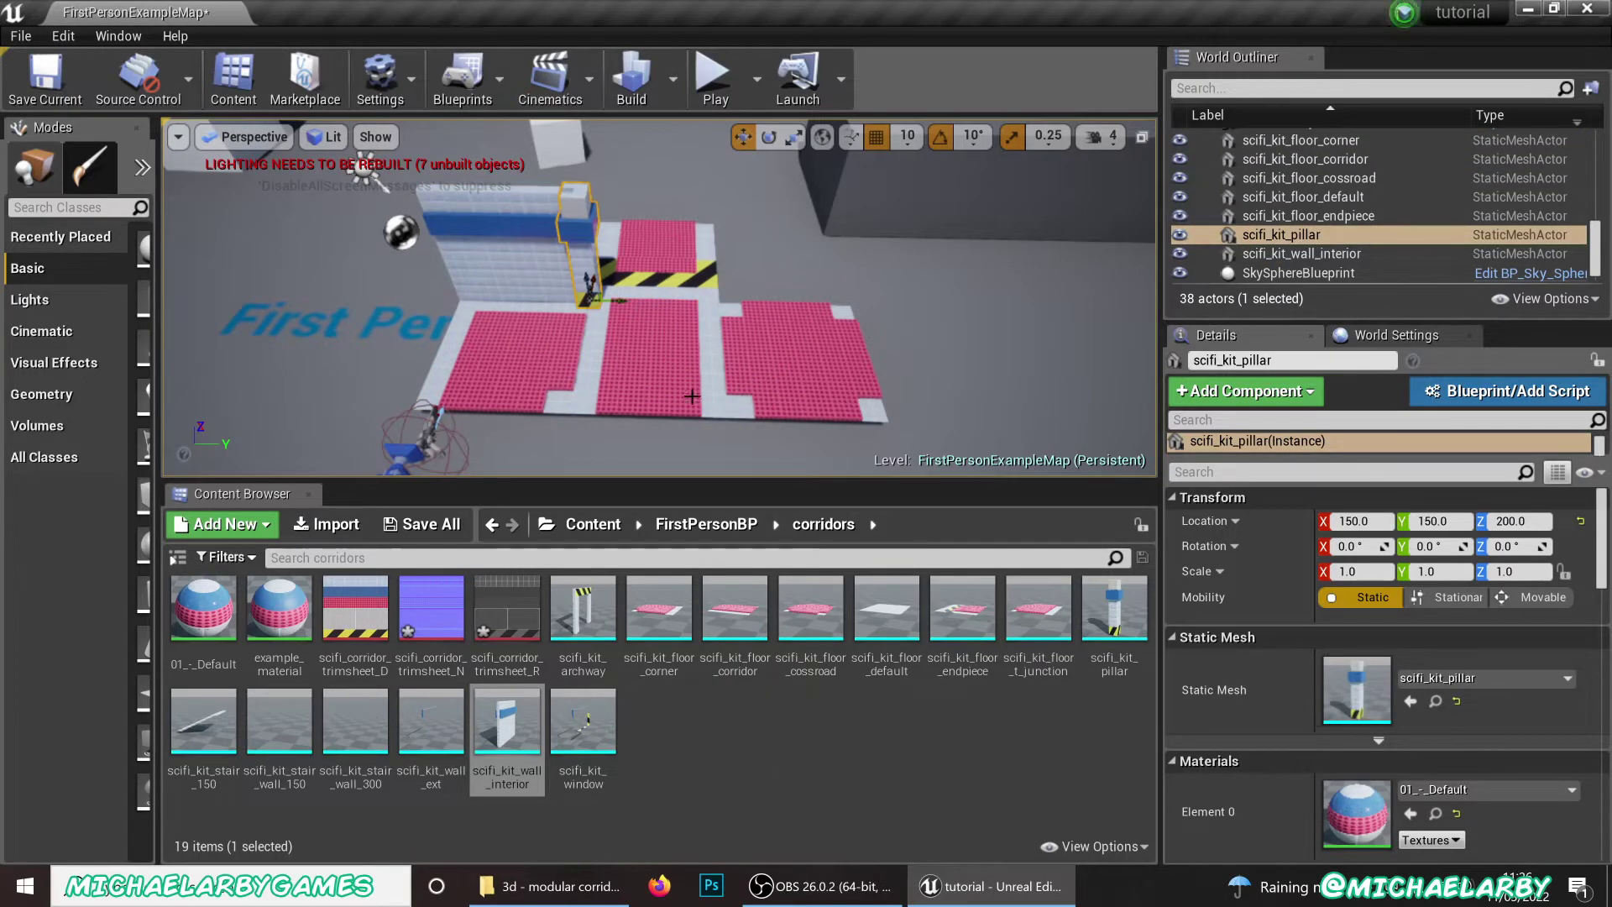
pyautogui.click(762, 360)
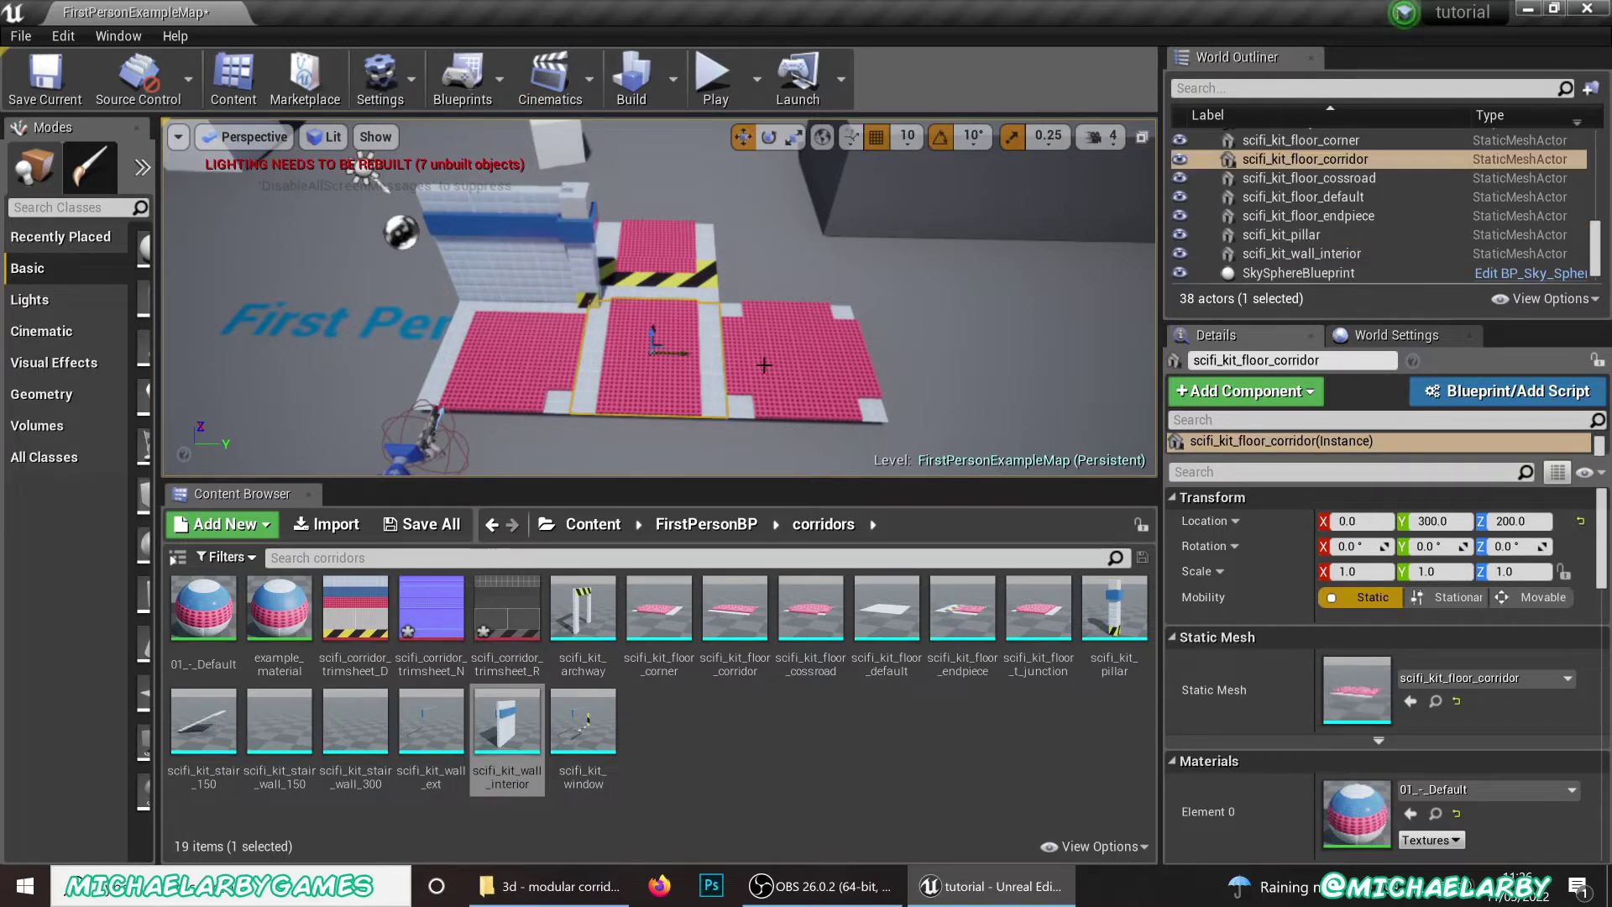
# Inspect the location values of the crossroad, corridor and endpiece floors and the pillar, selecting each piece to compare its grid spacing
pyautogui.press('w')
pyautogui.moveTo(762, 359); pyautogui.dragTo(737, 353, button='right')
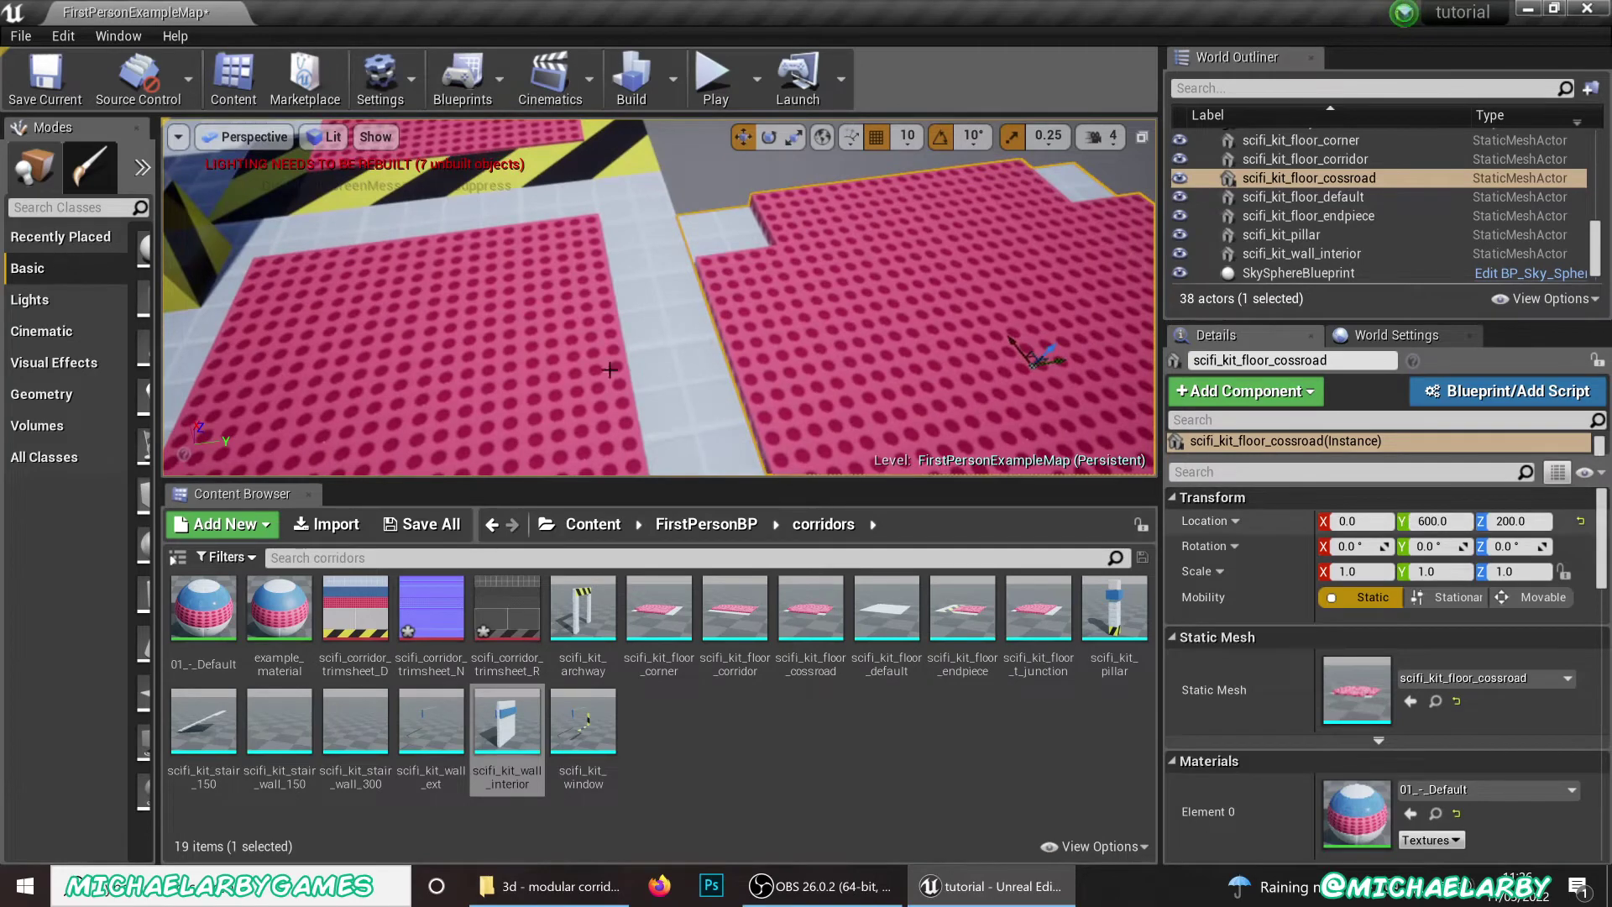
pyautogui.click(517, 337)
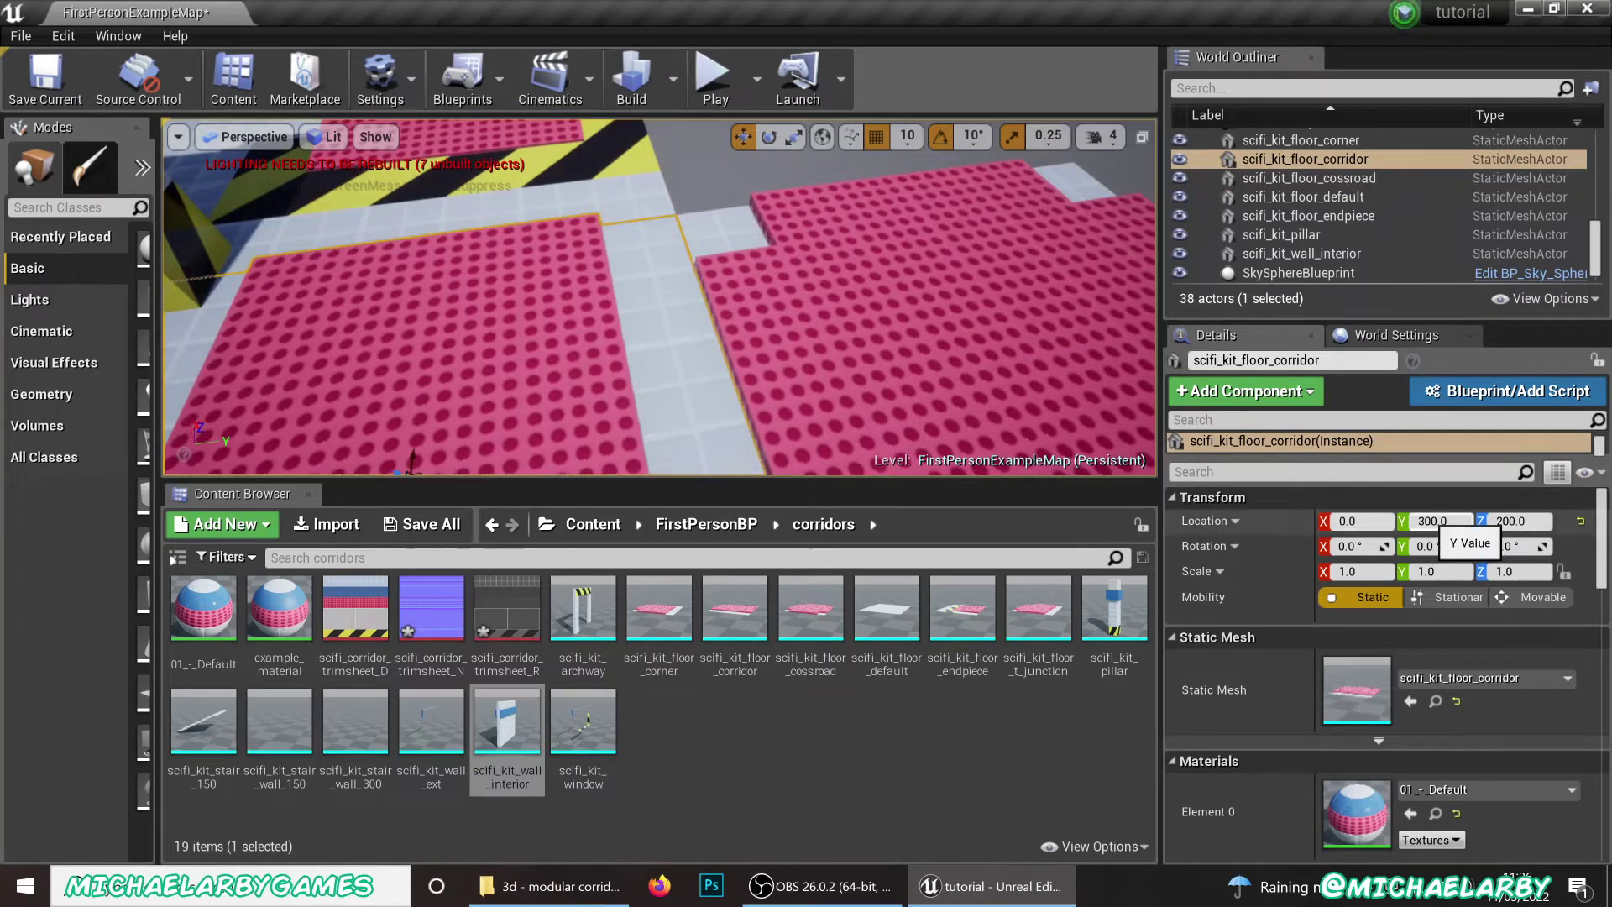
pyautogui.click(523, 144)
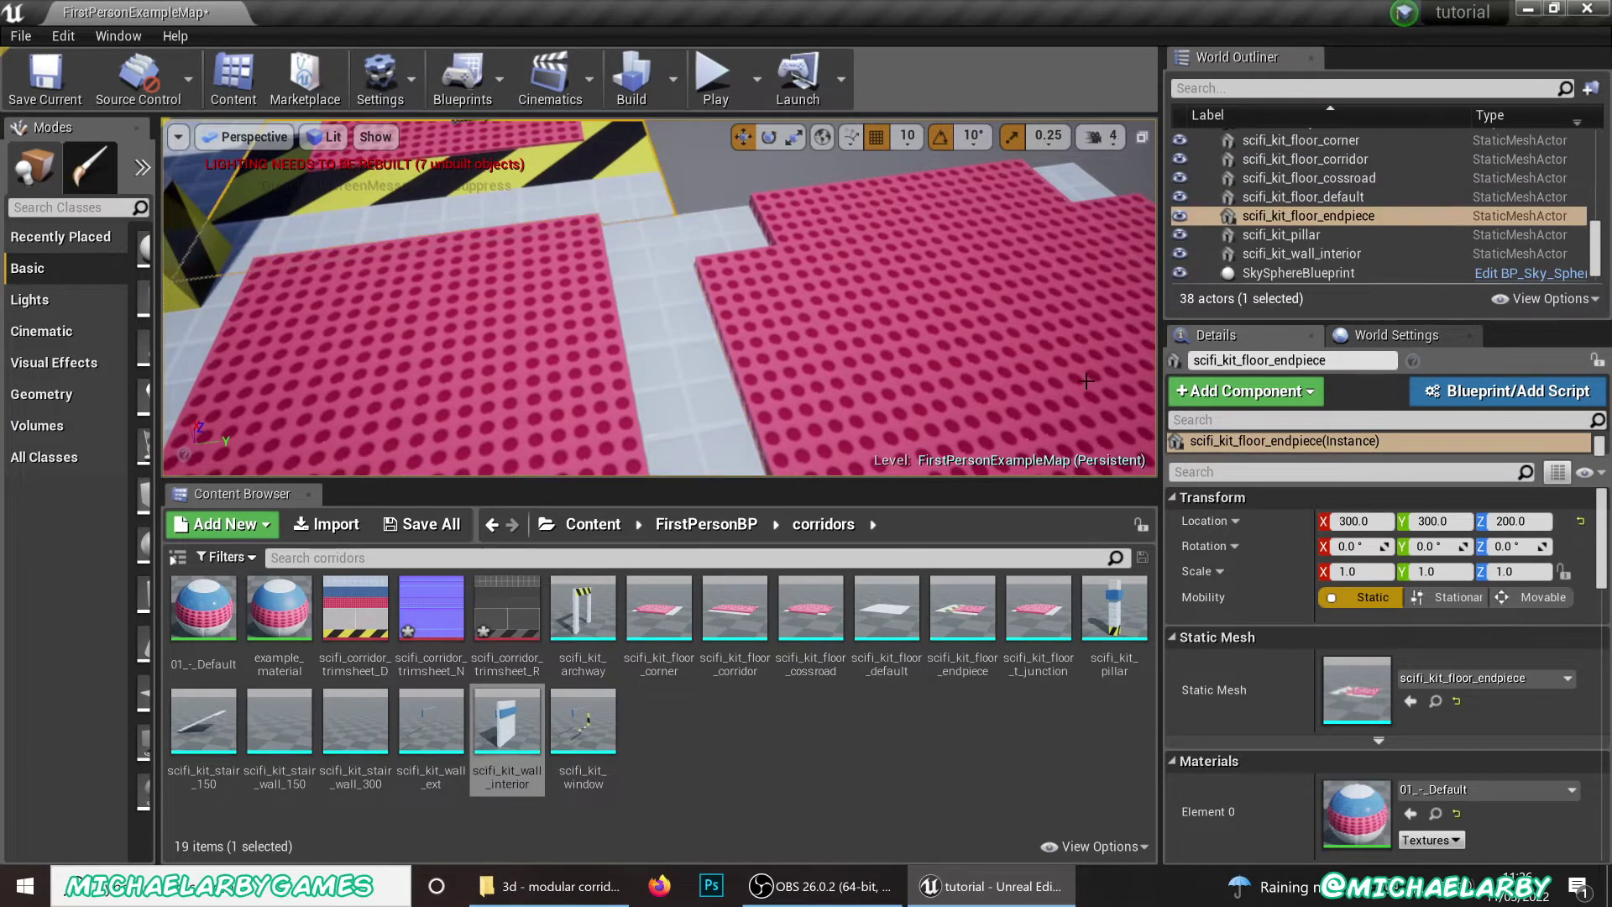
pyautogui.moveTo(659, 298); pyautogui.dragTo(470, 243, button='right')
pyautogui.moveTo(521, 294); pyautogui.dragTo(504, 294, button='right')
pyautogui.click(695, 249)
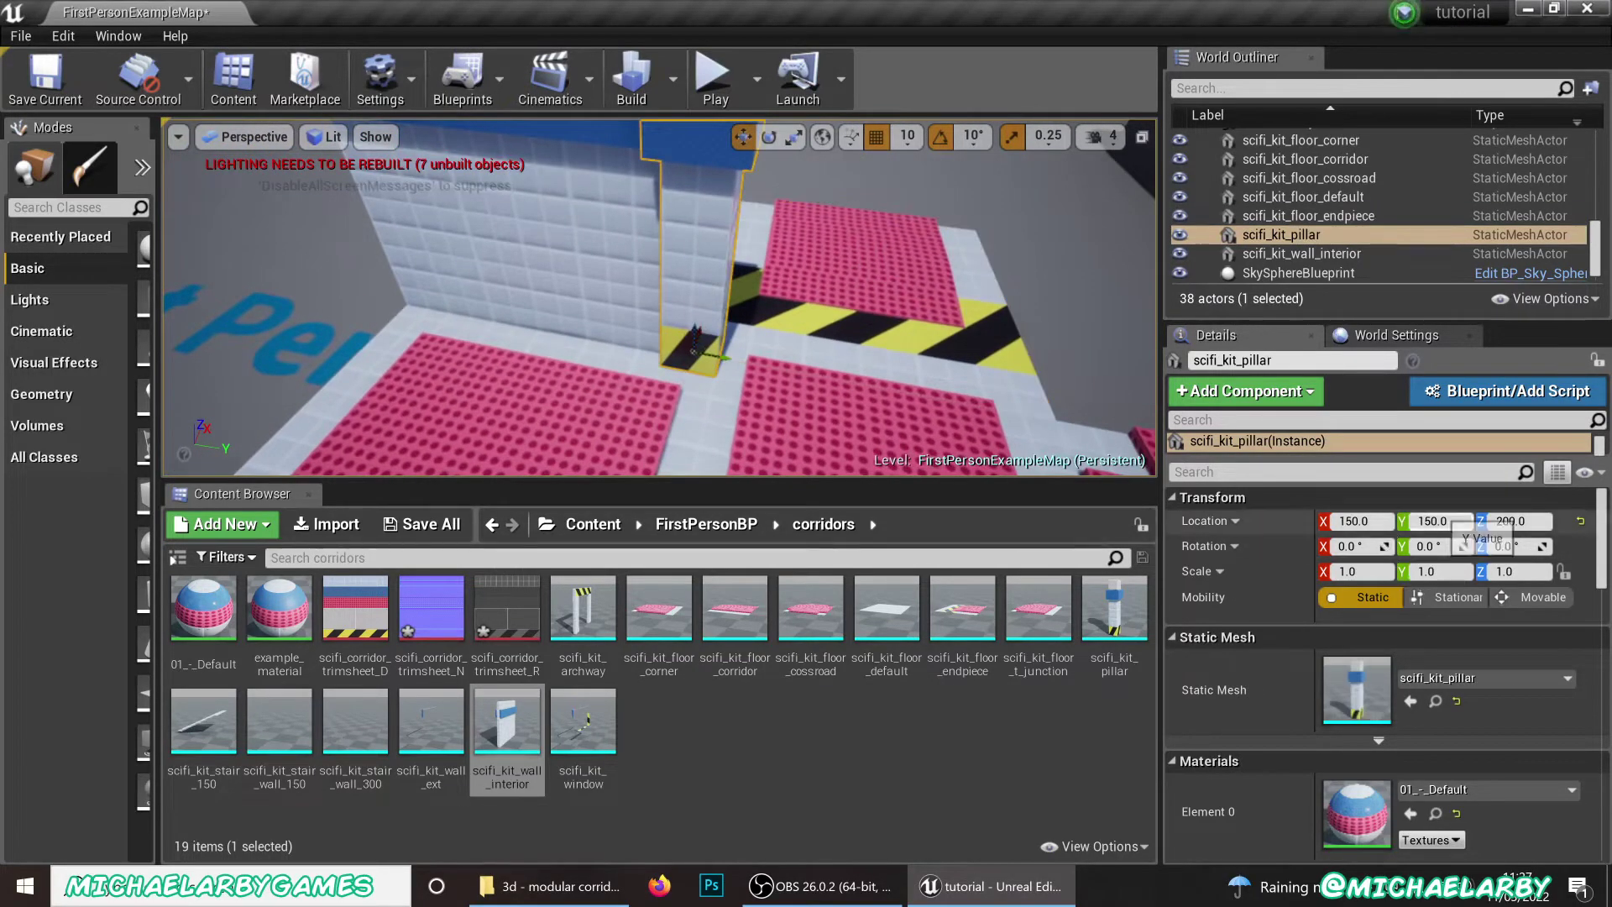
pyautogui.press('s')
pyautogui.moveTo(585, 304); pyautogui.dragTo(639, 342, button='right')
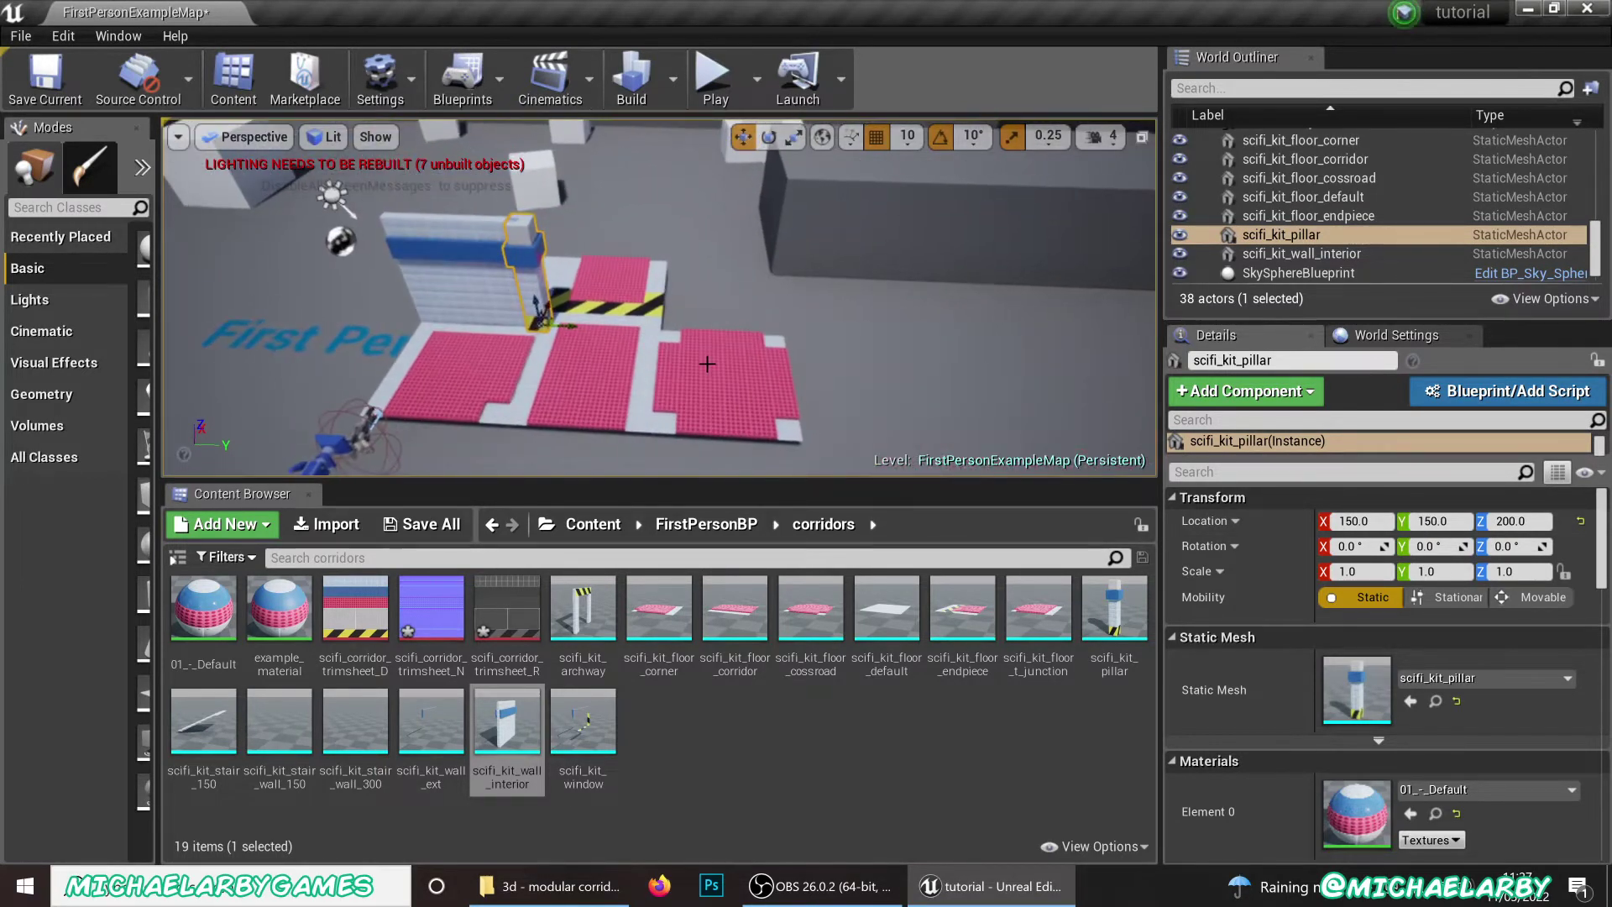
pyautogui.click(637, 356)
pyautogui.click(637, 356)
pyautogui.click(476, 359)
pyautogui.click(501, 296)
pyautogui.click(616, 289)
# Delete the five loose white cubes lying on the arena floor near the corridor pieces
pyautogui.press('s')
pyautogui.moveTo(585, 350)
pyautogui.mouseDown(button='right')
pyautogui.moveTo(585, 396)
pyautogui.moveTo(636, 396)
pyautogui.moveTo(600, 368)
pyautogui.mouseUp(button='right')
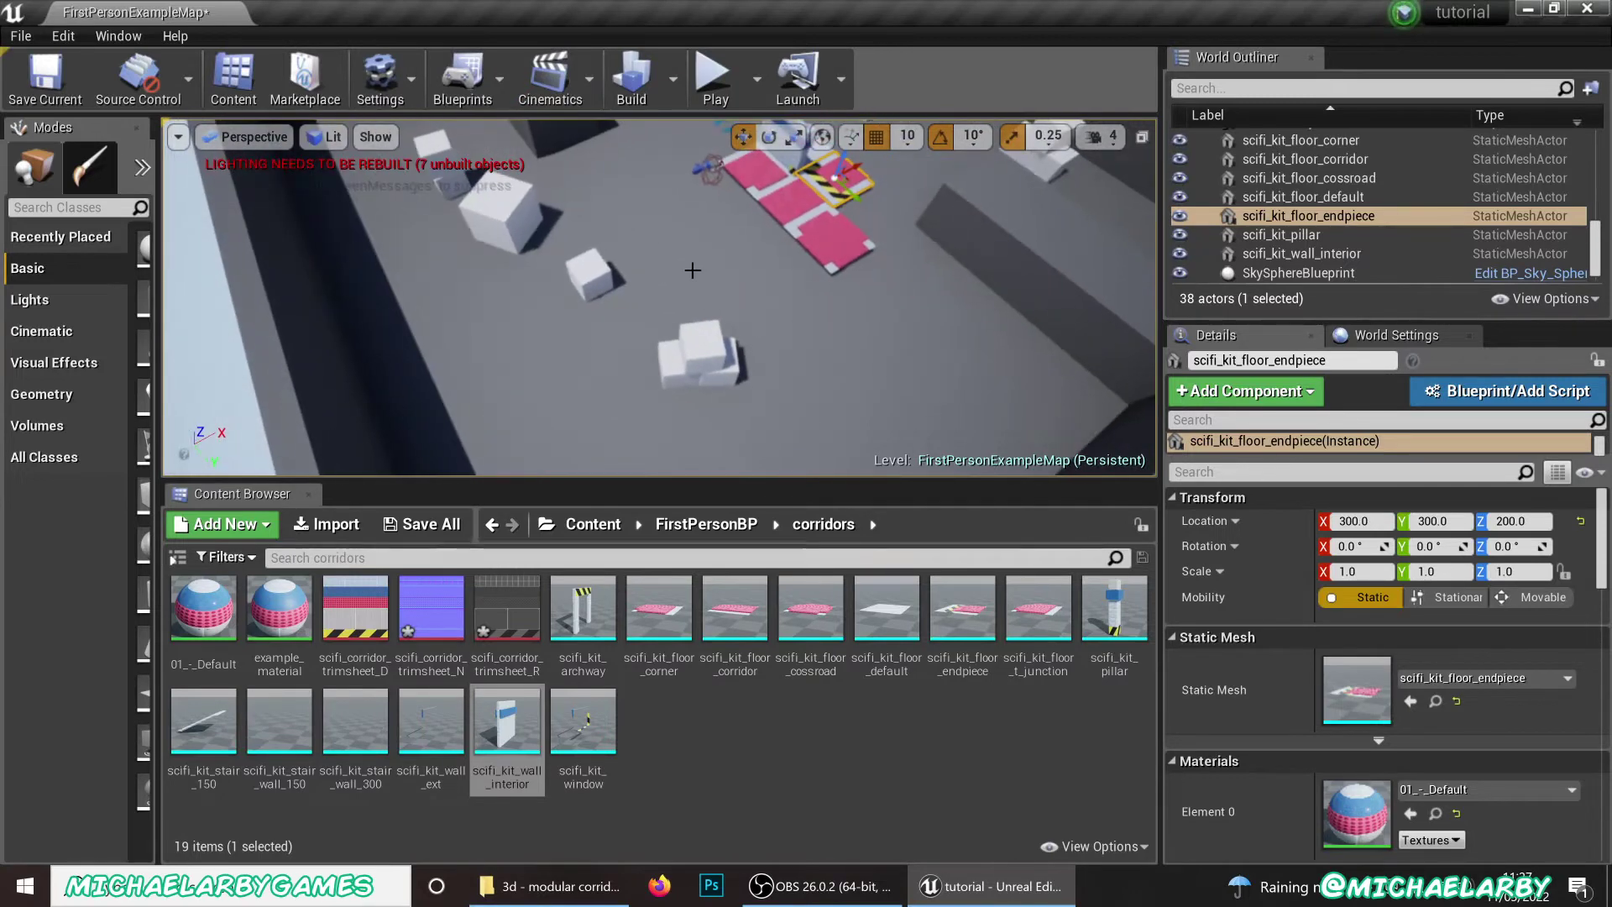
pyautogui.click(709, 353)
pyautogui.press('Delete')
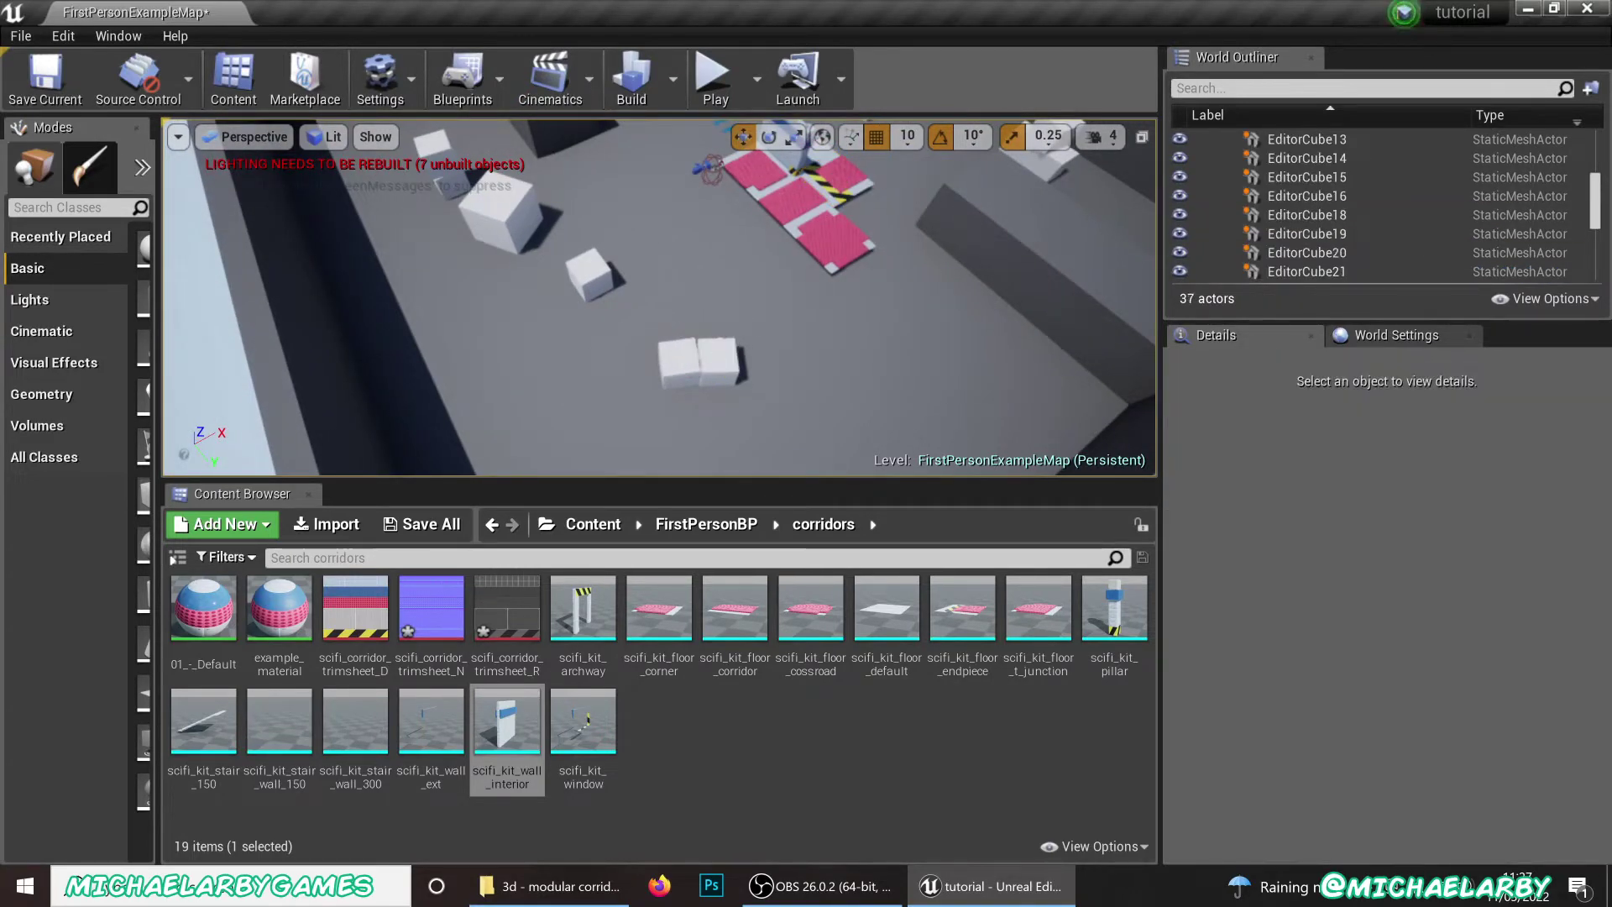
pyautogui.click(717, 362)
pyautogui.press('Delete')
pyautogui.click(684, 366)
pyautogui.press('Delete')
pyautogui.click(592, 275)
pyautogui.press('Delete')
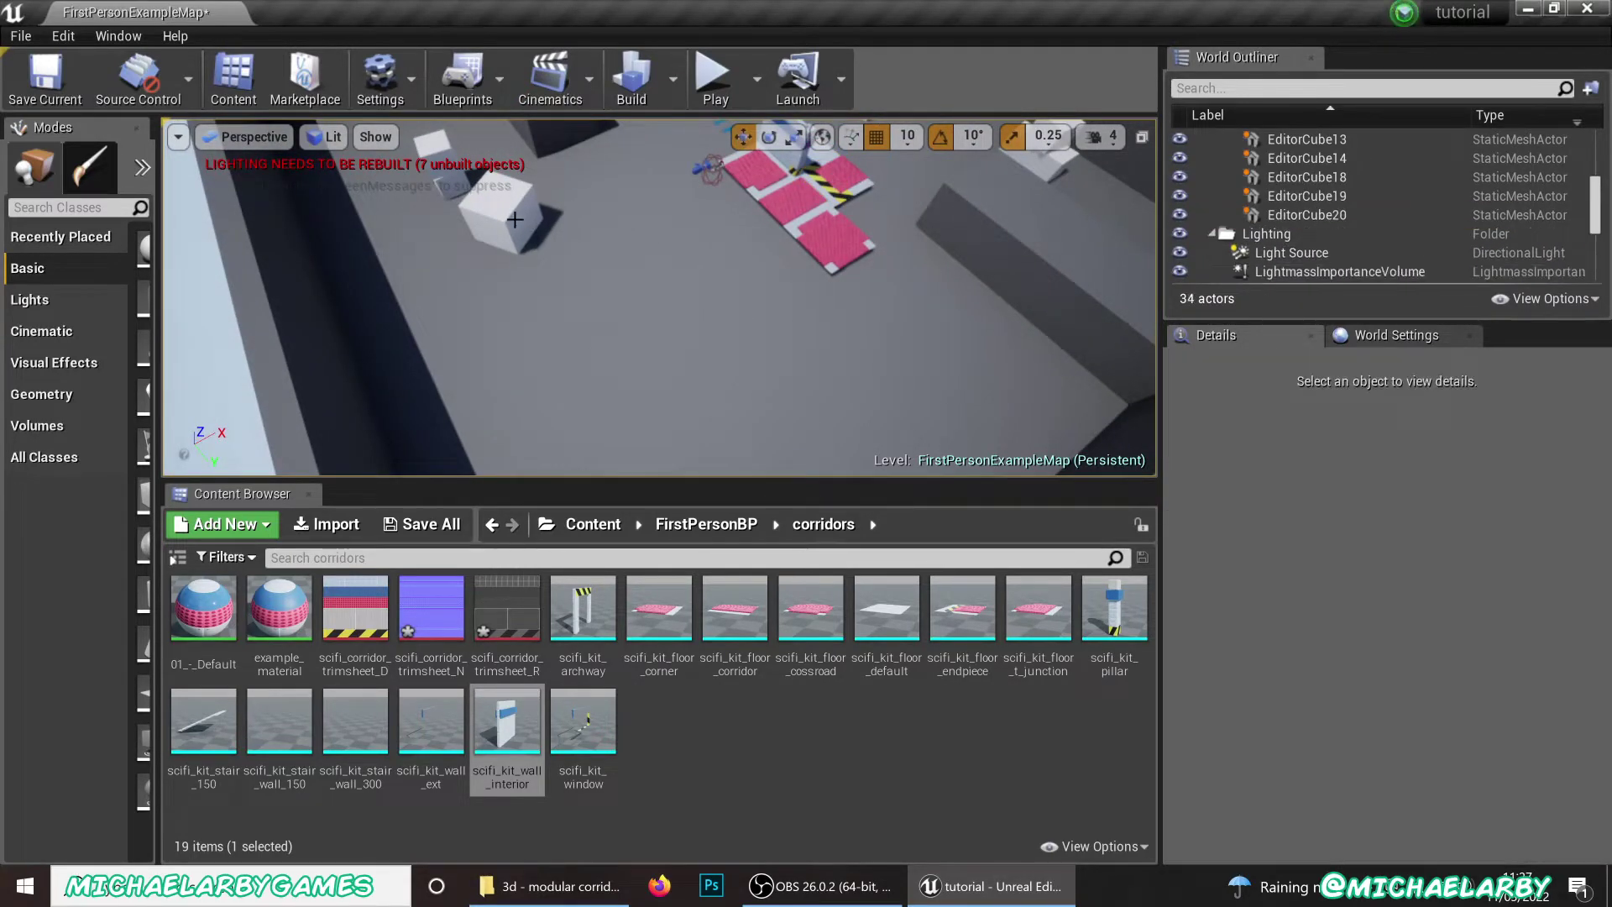
pyautogui.click(518, 219)
pyautogui.press('Delete')
# Select the corridor floor piece between the corner and crossroad floors and focus the view on it
pyautogui.moveTo(627, 302)
pyautogui.mouseDown(button='right')
pyautogui.moveTo(707, 260)
pyautogui.moveTo(639, 309)
pyautogui.mouseUp(button='right')
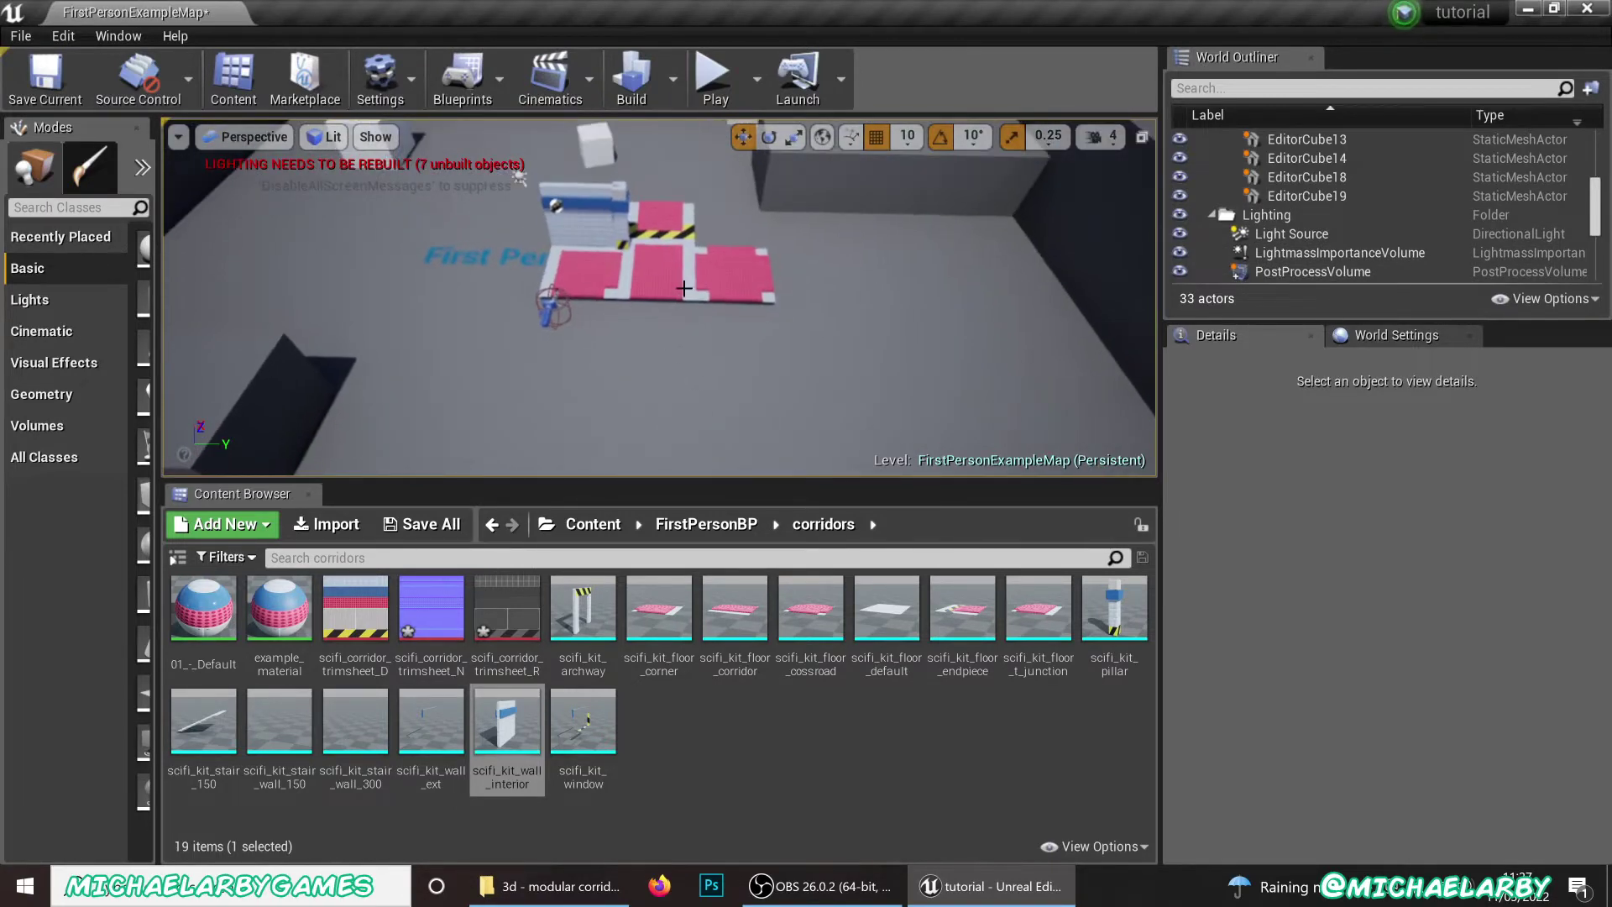
pyautogui.click(653, 274)
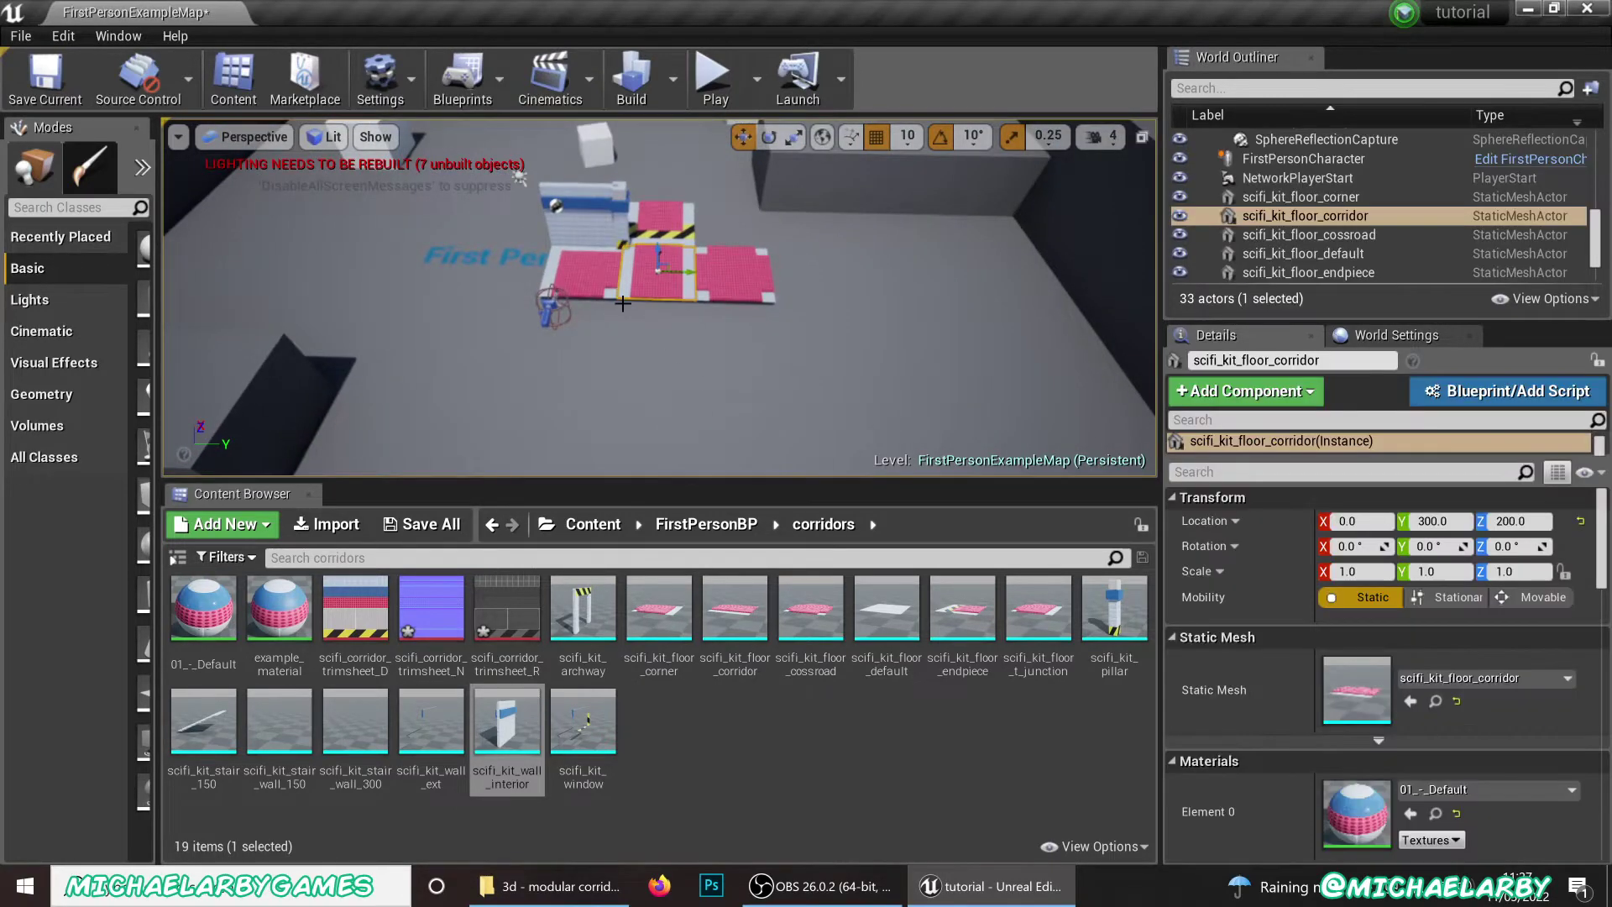
pyautogui.rightClick(661, 269)
pyautogui.click(629, 331)
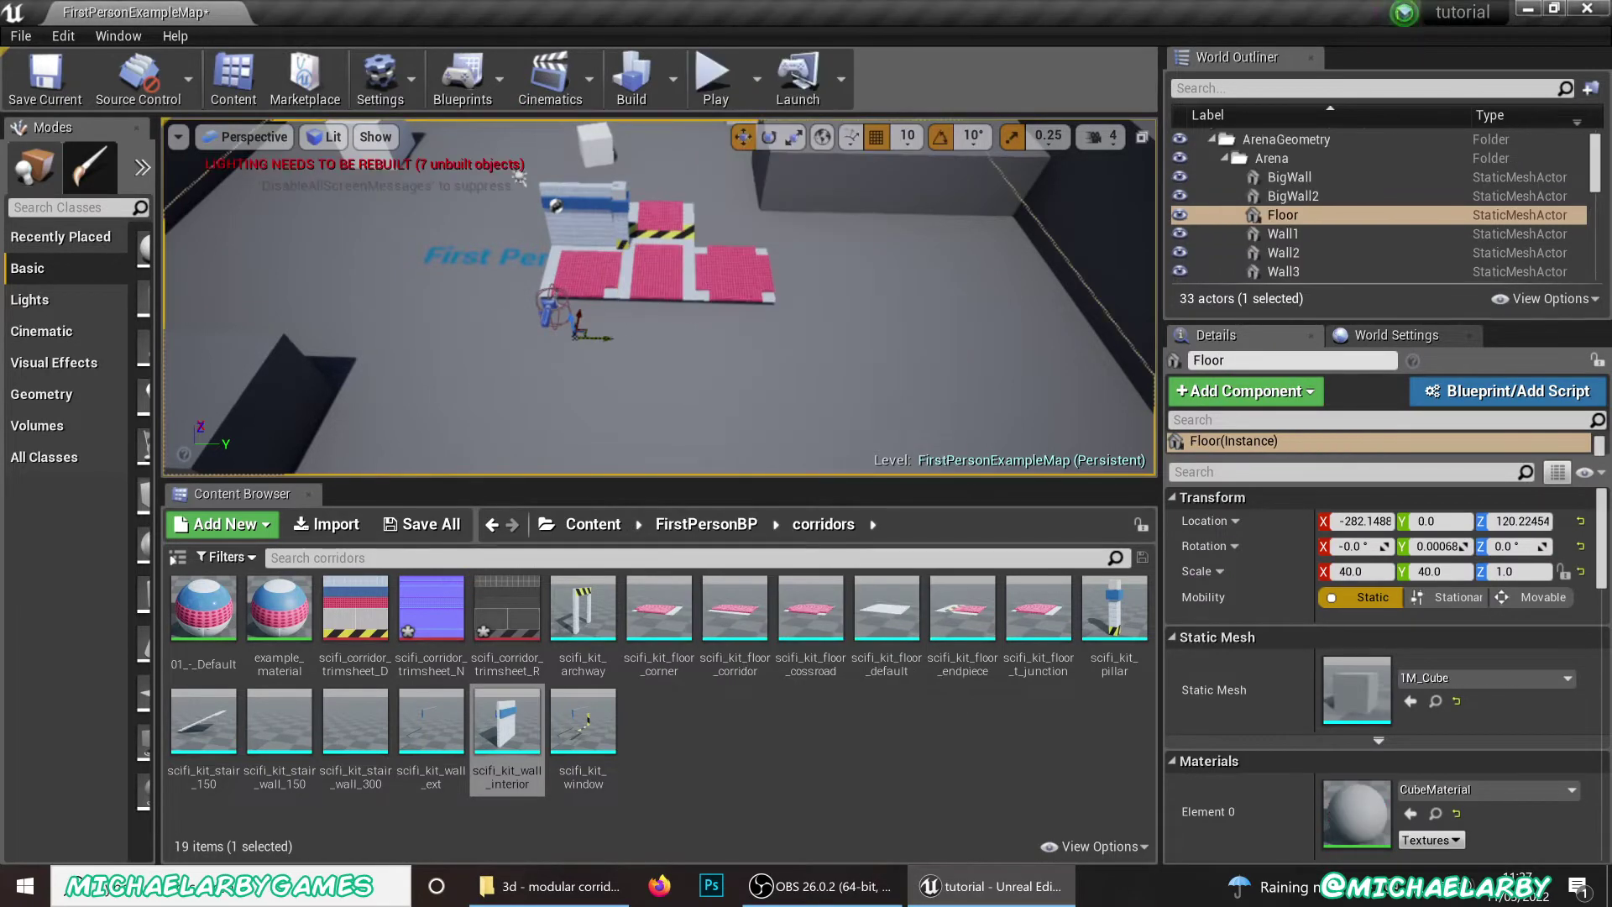
pyautogui.rightClick(656, 269)
pyautogui.click(687, 301)
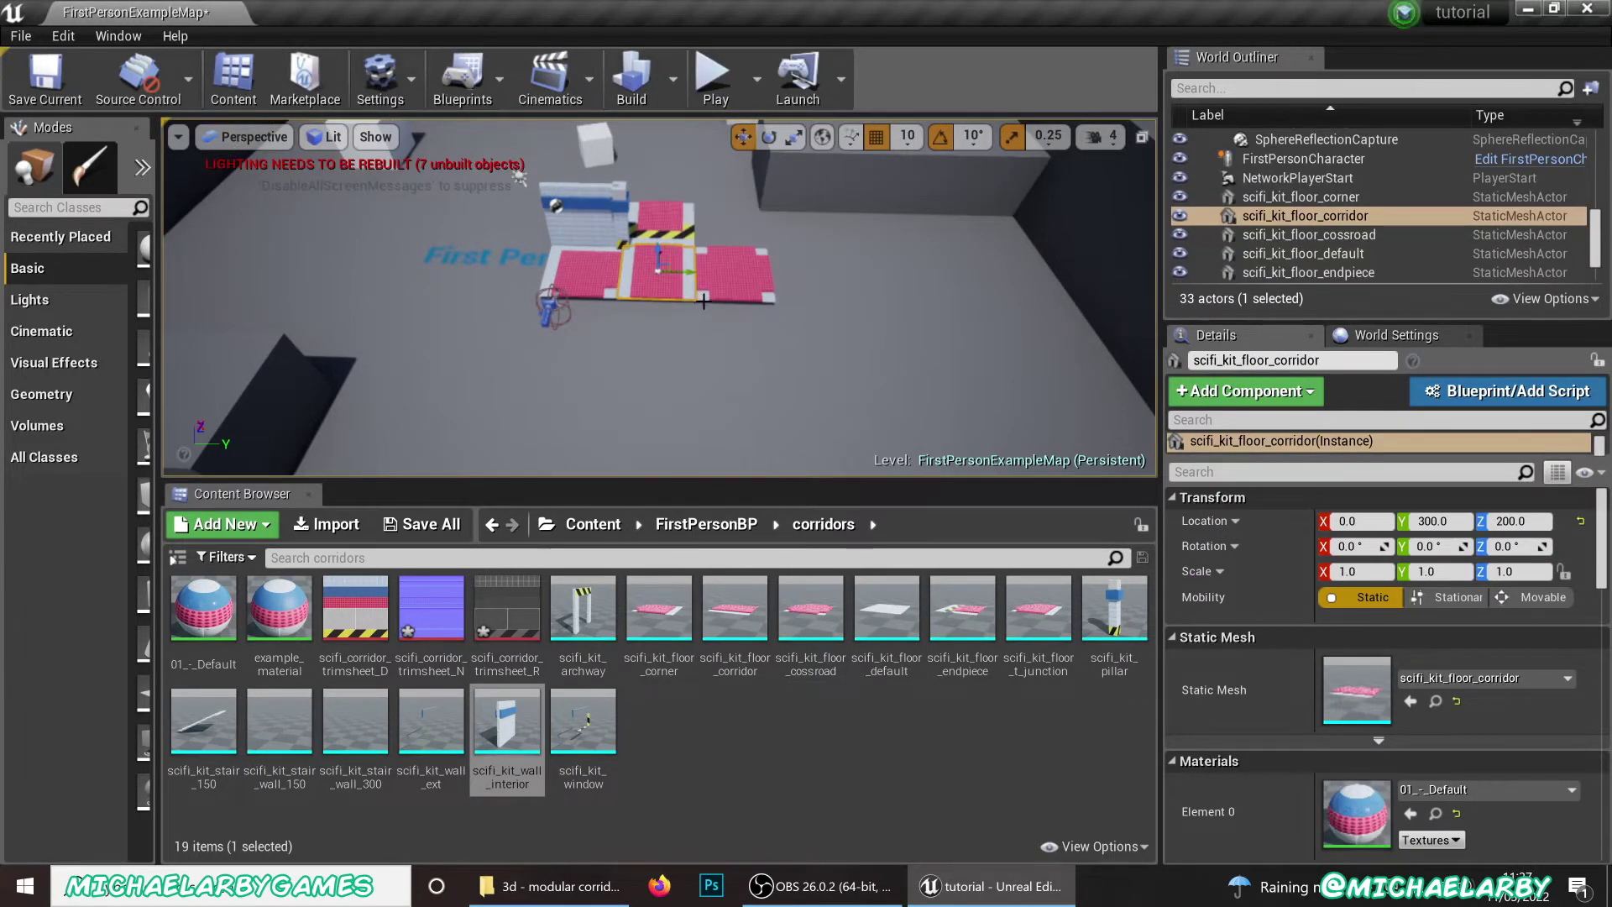
pyautogui.press('f')
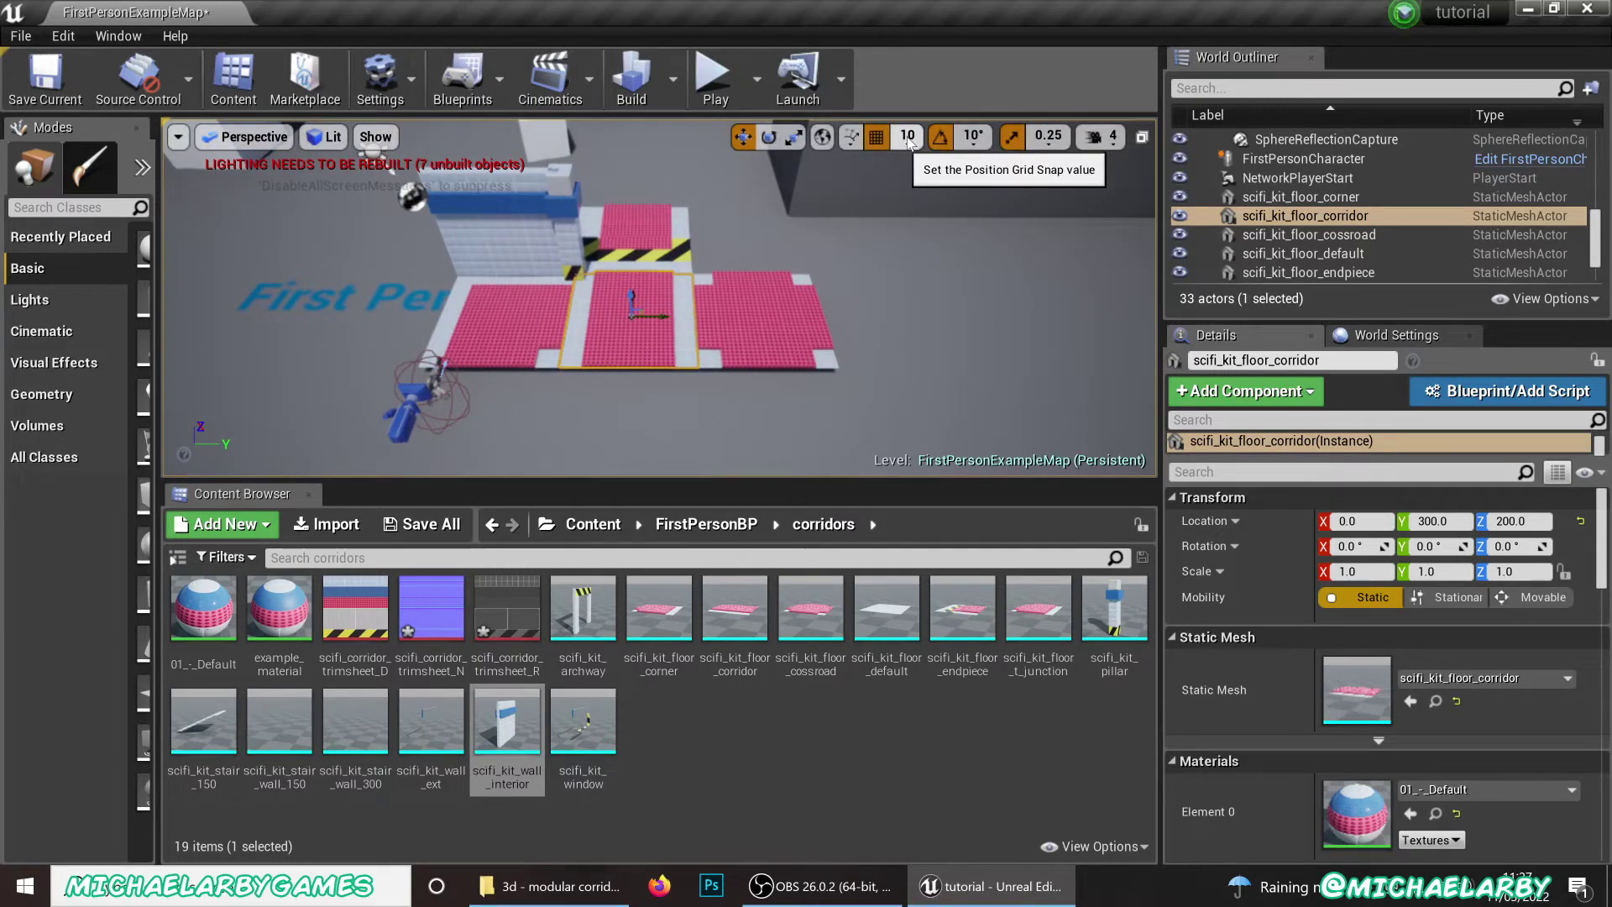
# Focus on the crossroad floor piece and set the position grid snap value to 50
pyautogui.click(747, 315)
pyautogui.press('f')
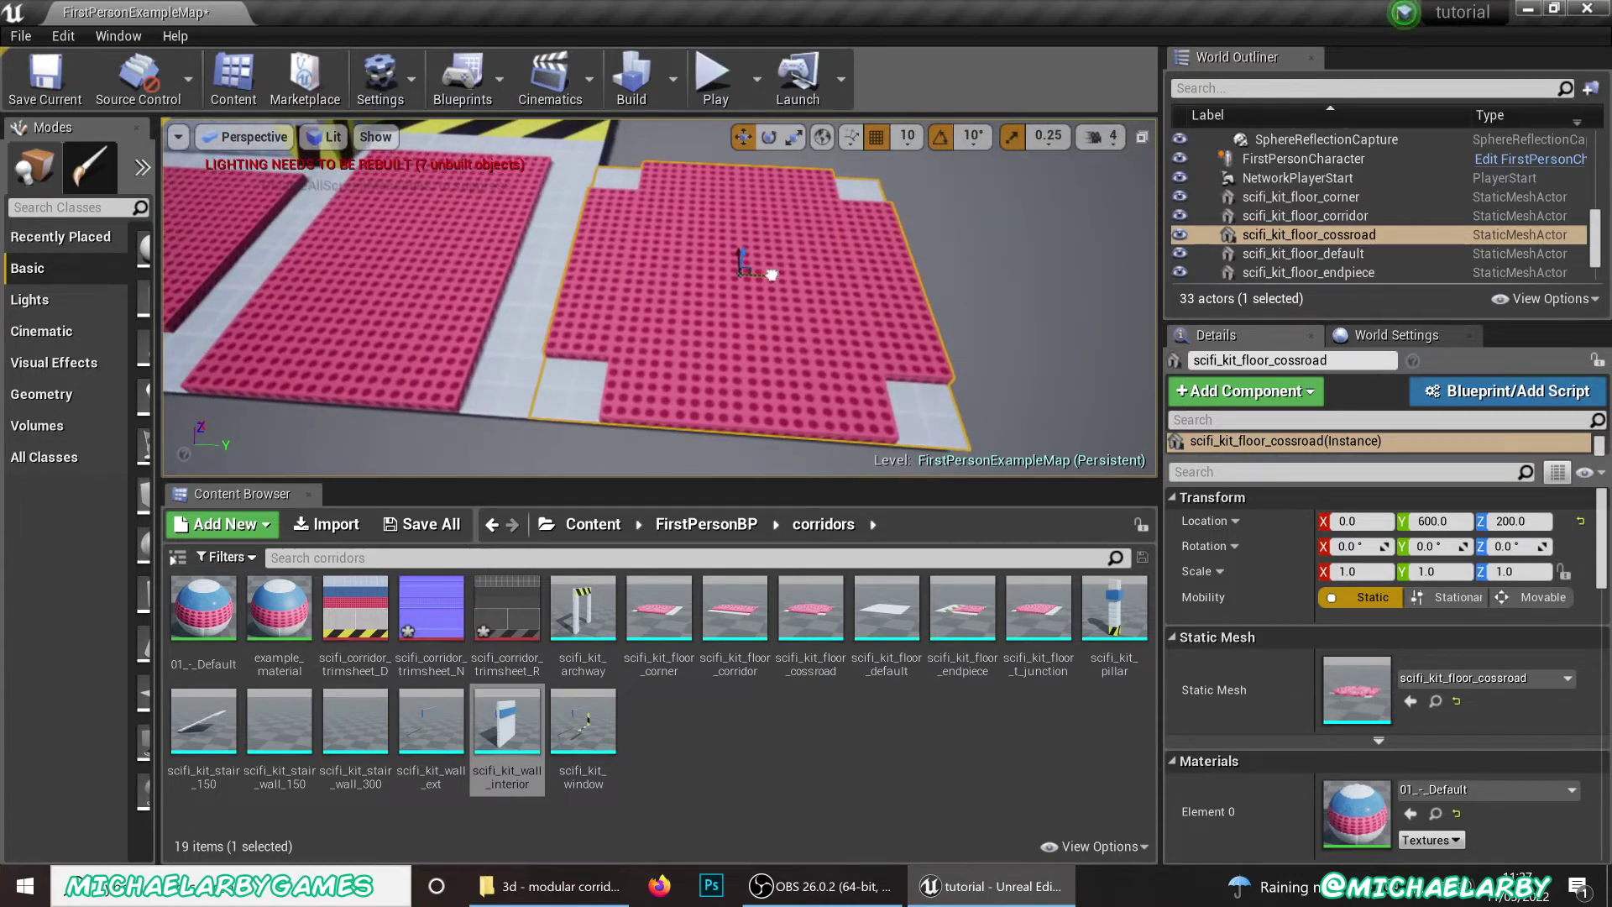
pyautogui.moveTo(771, 274); pyautogui.dragTo(780, 324)
pyautogui.moveTo(773, 277)
pyautogui.mouseDown()
pyautogui.moveTo(791, 280)
pyautogui.moveTo(768, 282)
pyautogui.mouseUp()
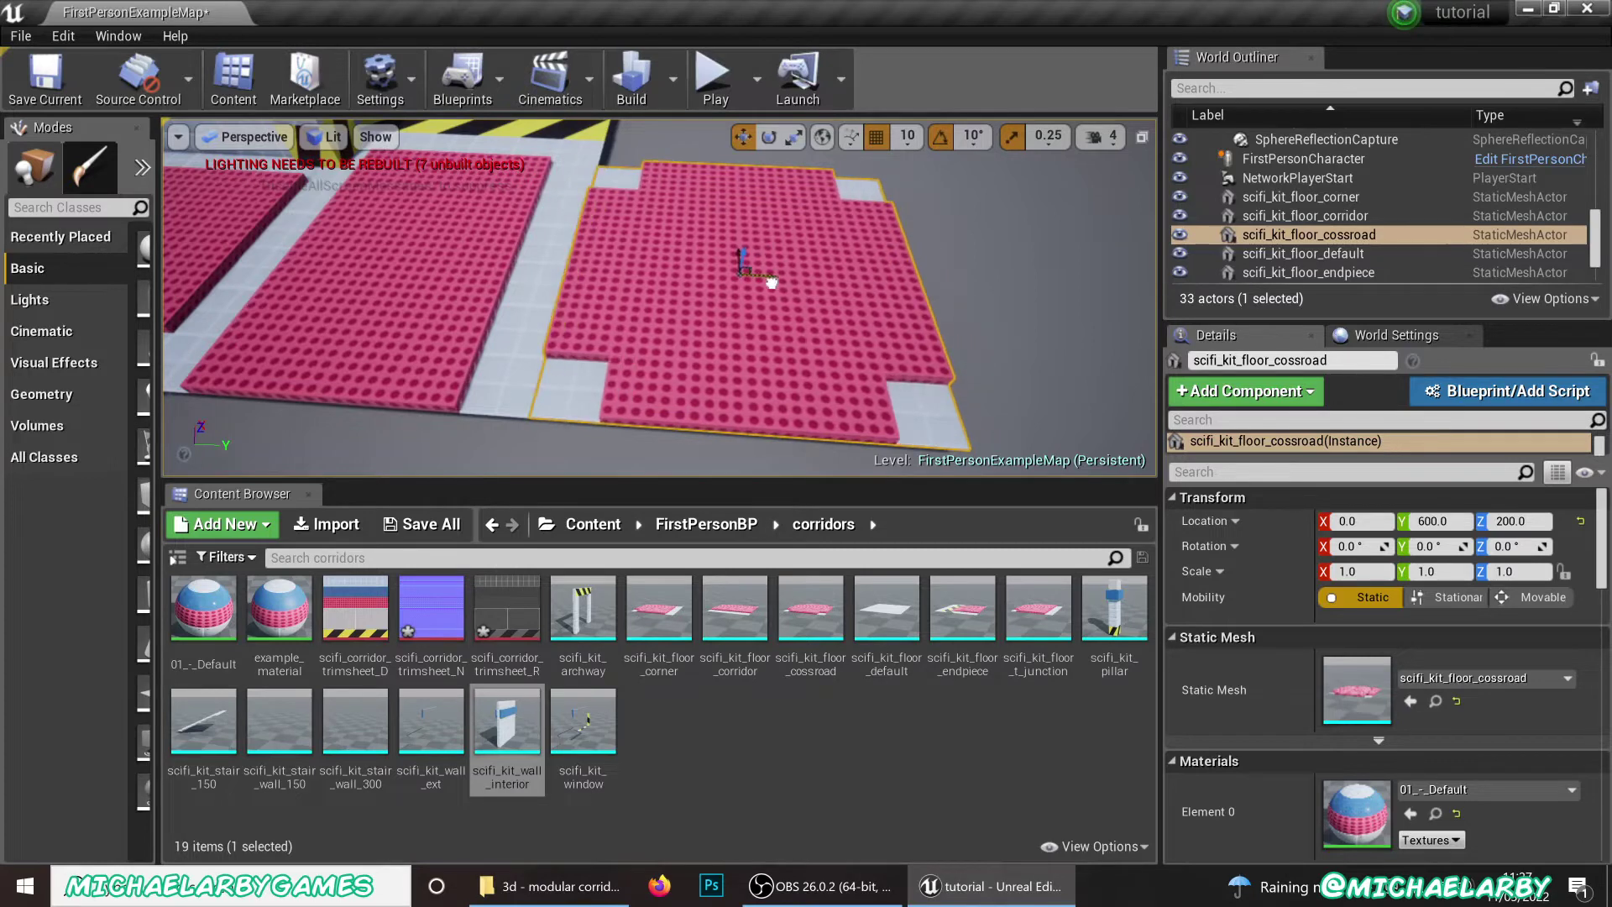
pyautogui.click(918, 138)
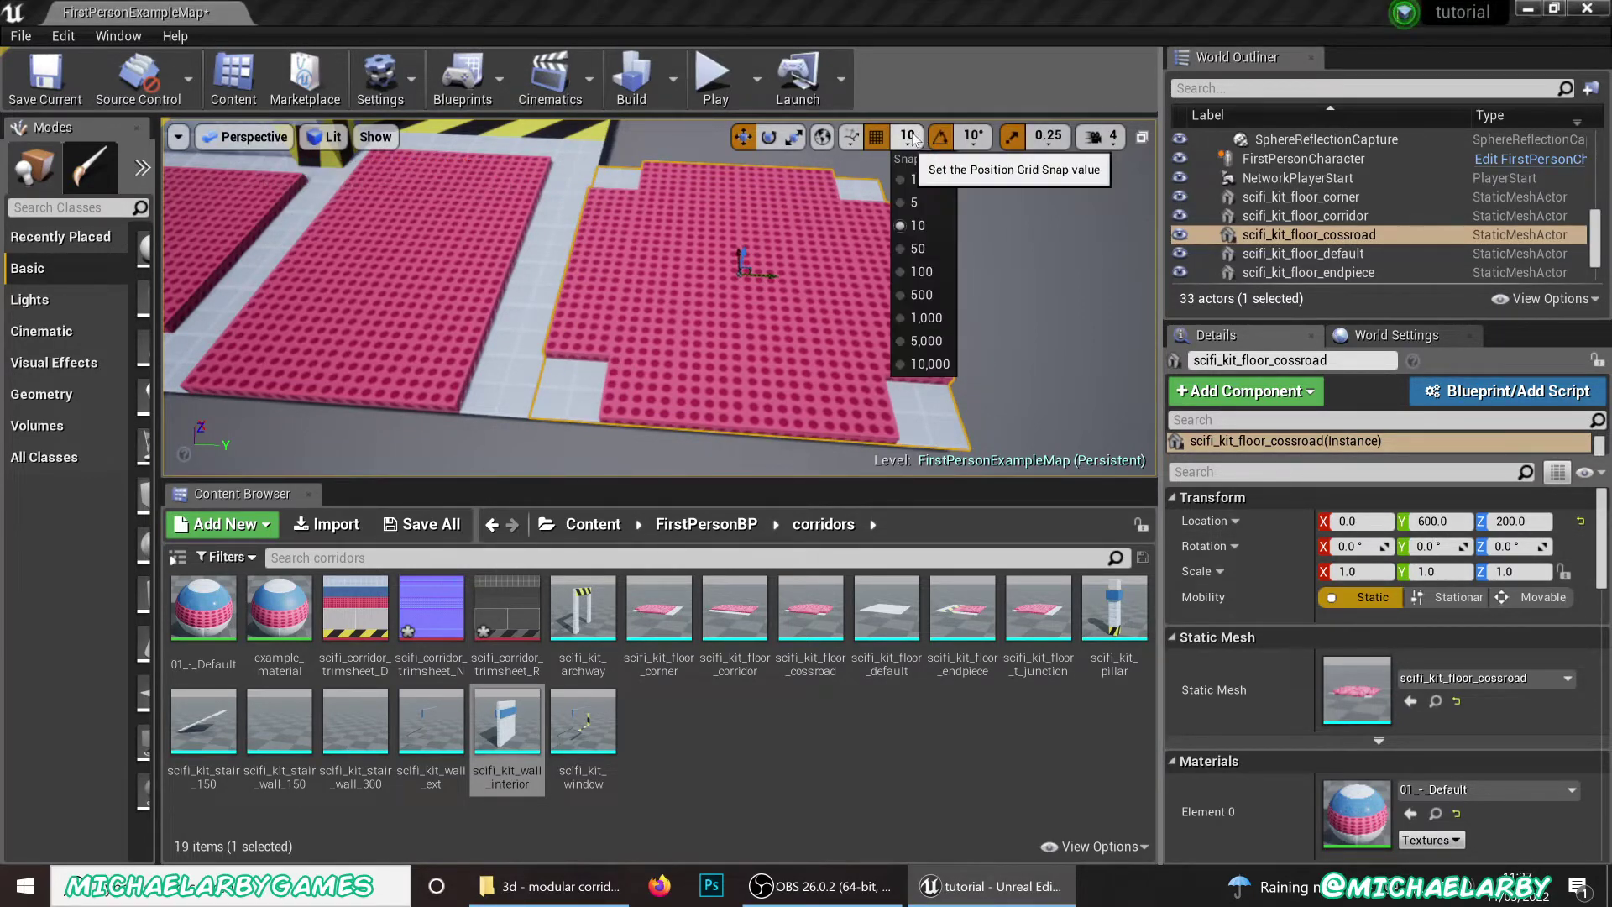
pyautogui.click(921, 249)
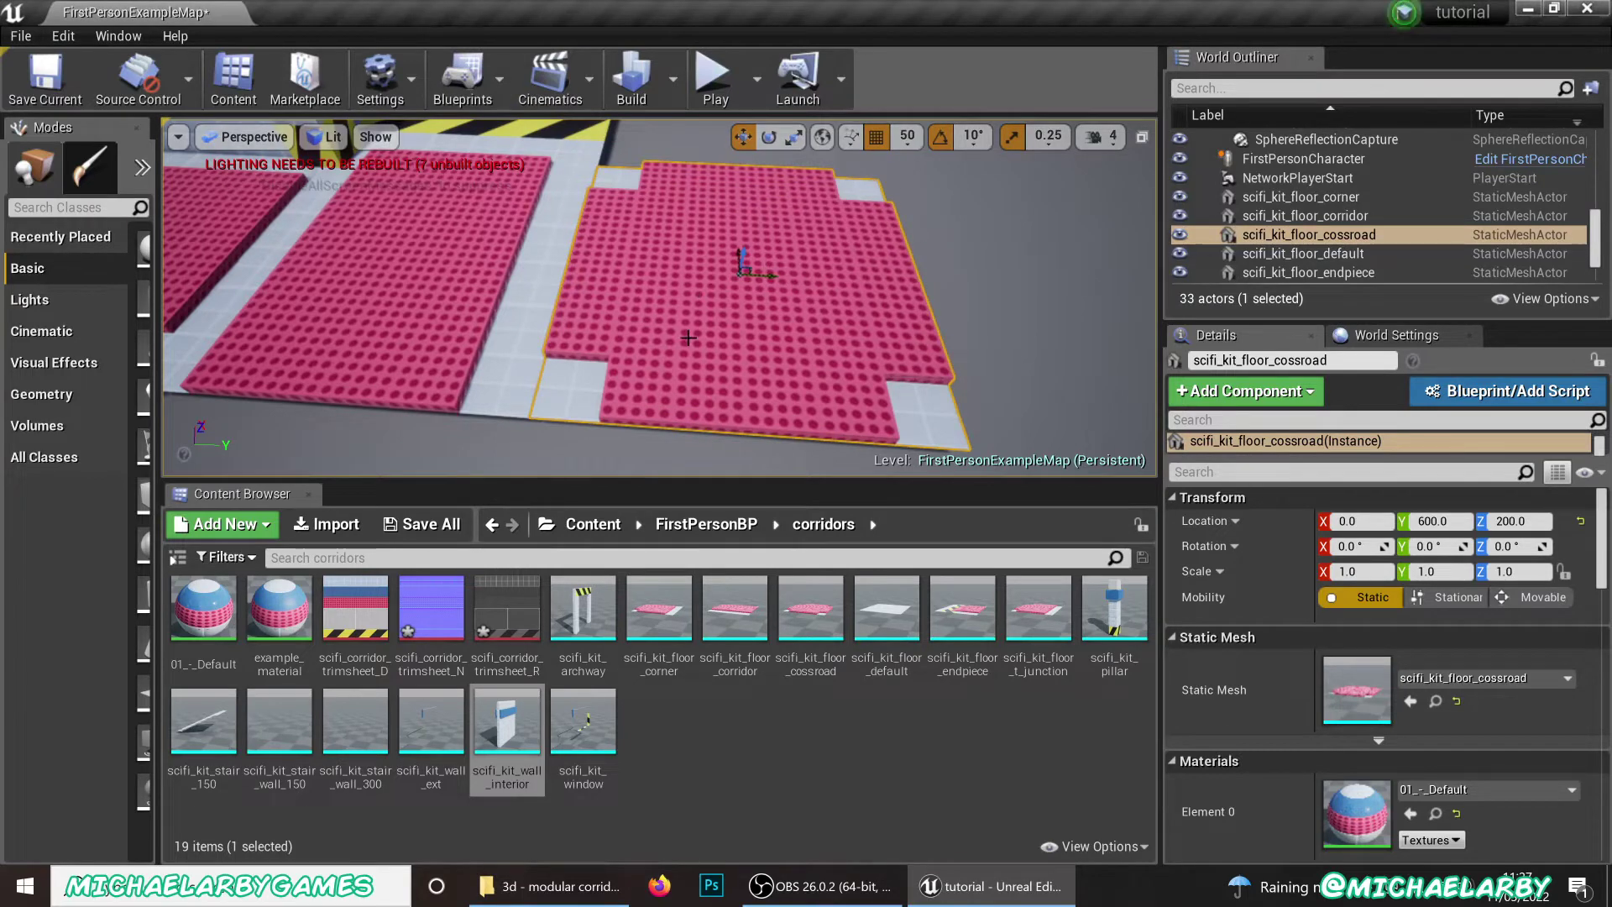
# Check the locations of the pillar, corridor floor and crossroad floor against the 50-unit grid snap
pyautogui.scroll(-3, 688, 338)
pyautogui.click(431, 199)
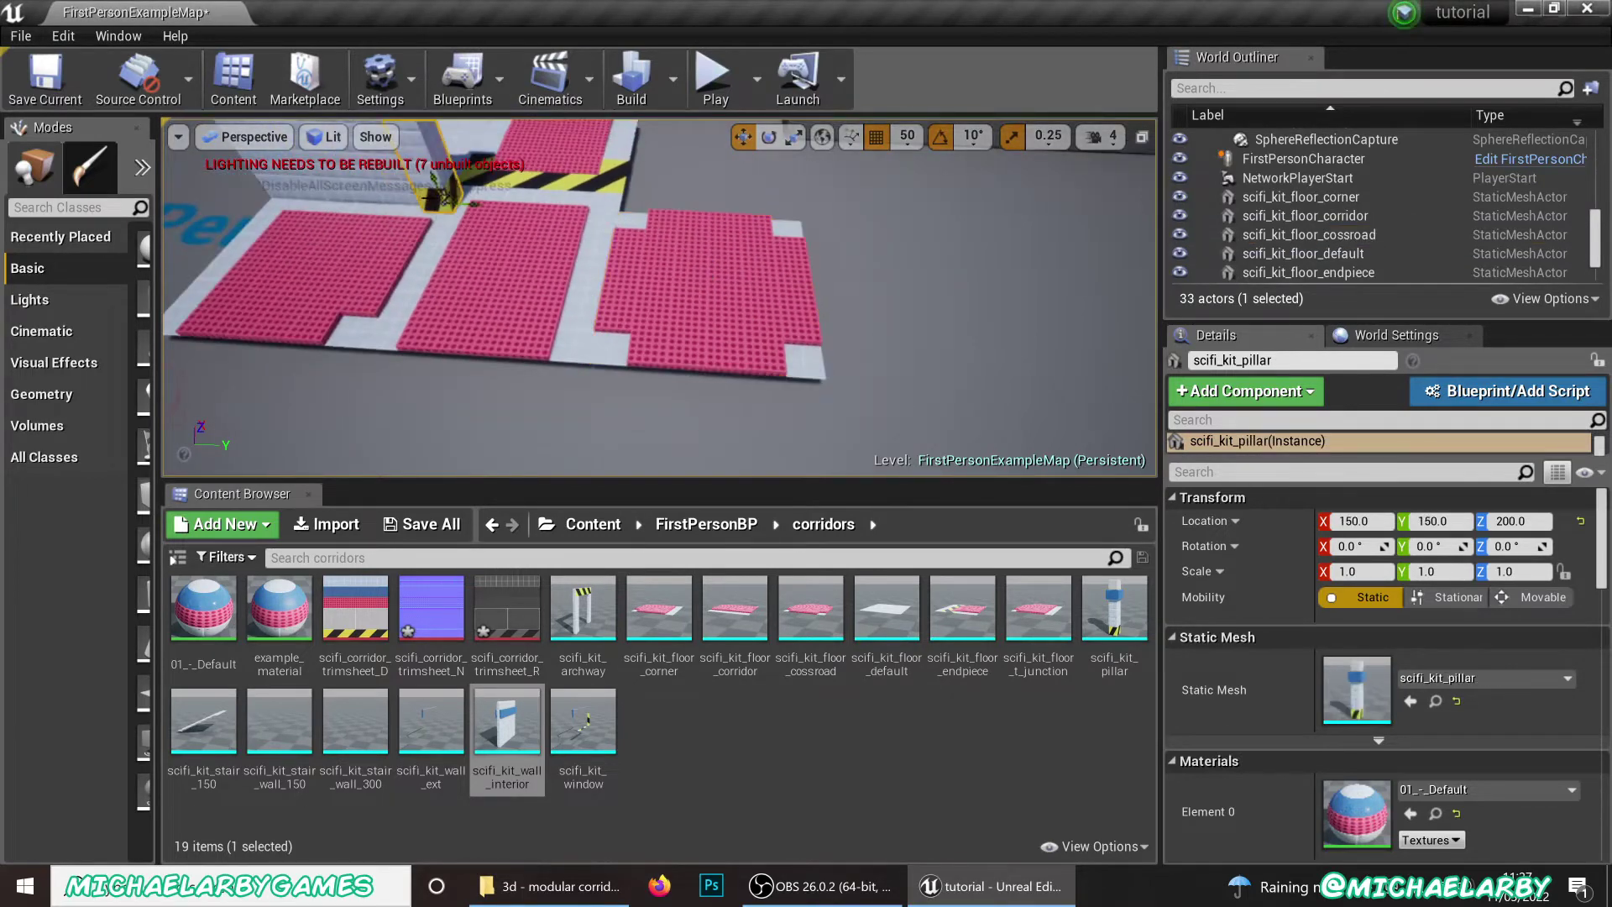
pyautogui.click(377, 178)
pyautogui.click(507, 287)
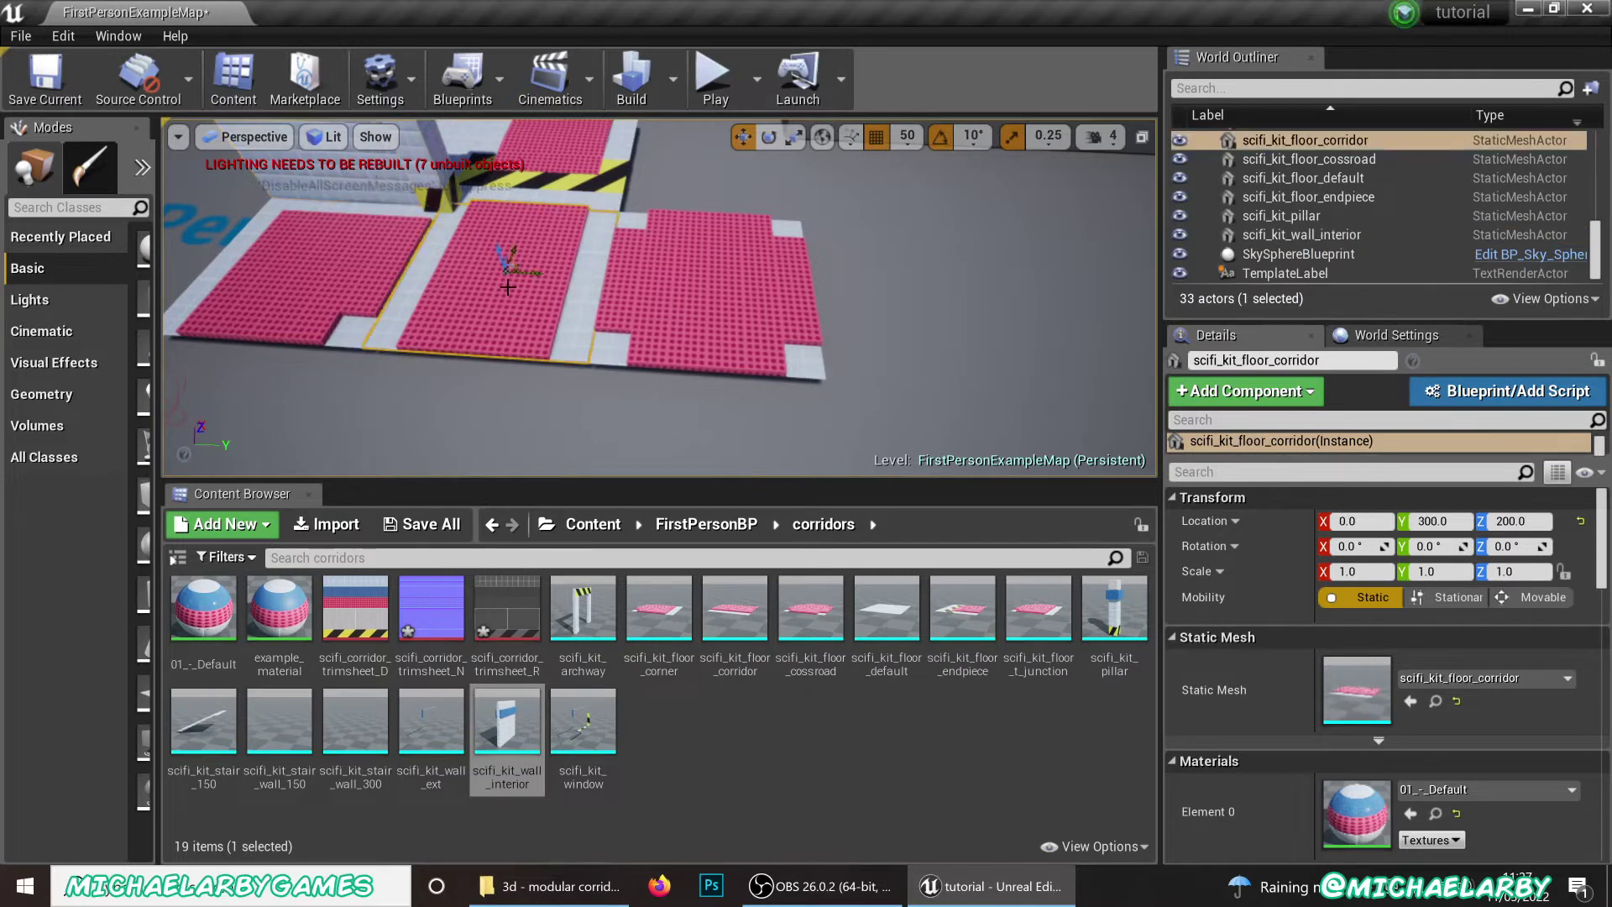
pyautogui.click(668, 314)
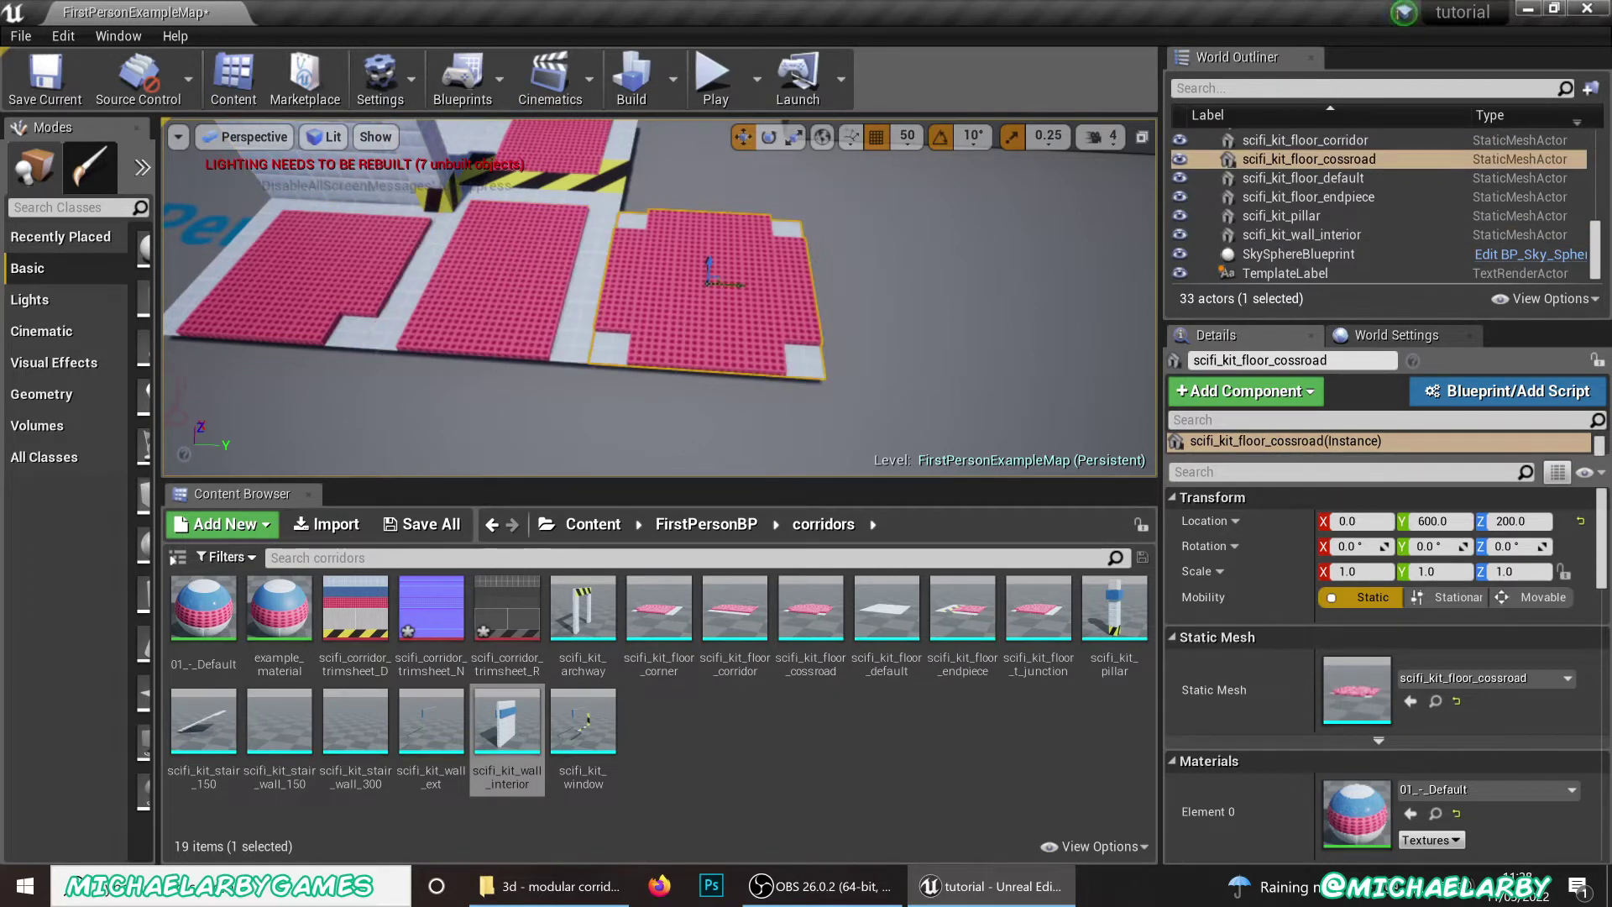
pyautogui.moveTo(734, 287)
pyautogui.mouseDown()
pyautogui.moveTo(852, 301)
pyautogui.moveTo(732, 300)
pyautogui.mouseUp()
# Duplicate the crossroad floor along X onto an empty part of the arena at X -900, Y 600, Z 200
pyautogui.moveTo(733, 299); pyautogui.dragTo(712, 325, button='right')
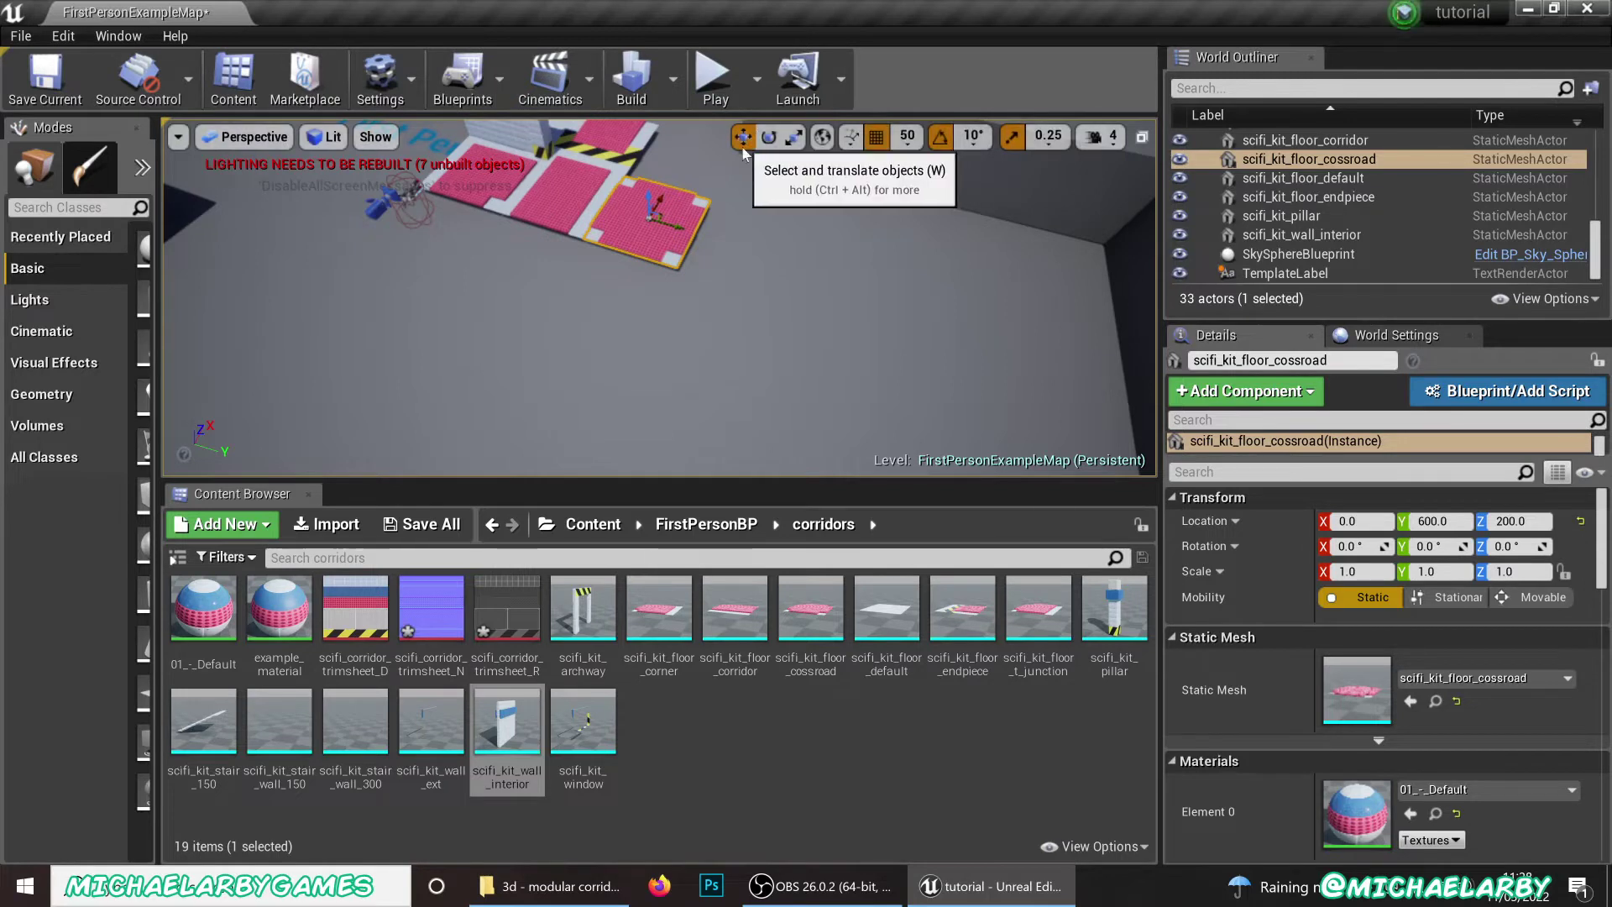
pyautogui.keyDown('alt'); pyautogui.moveTo(661, 199); pyautogui.dragTo(501, 463); pyautogui.keyUp('alt')
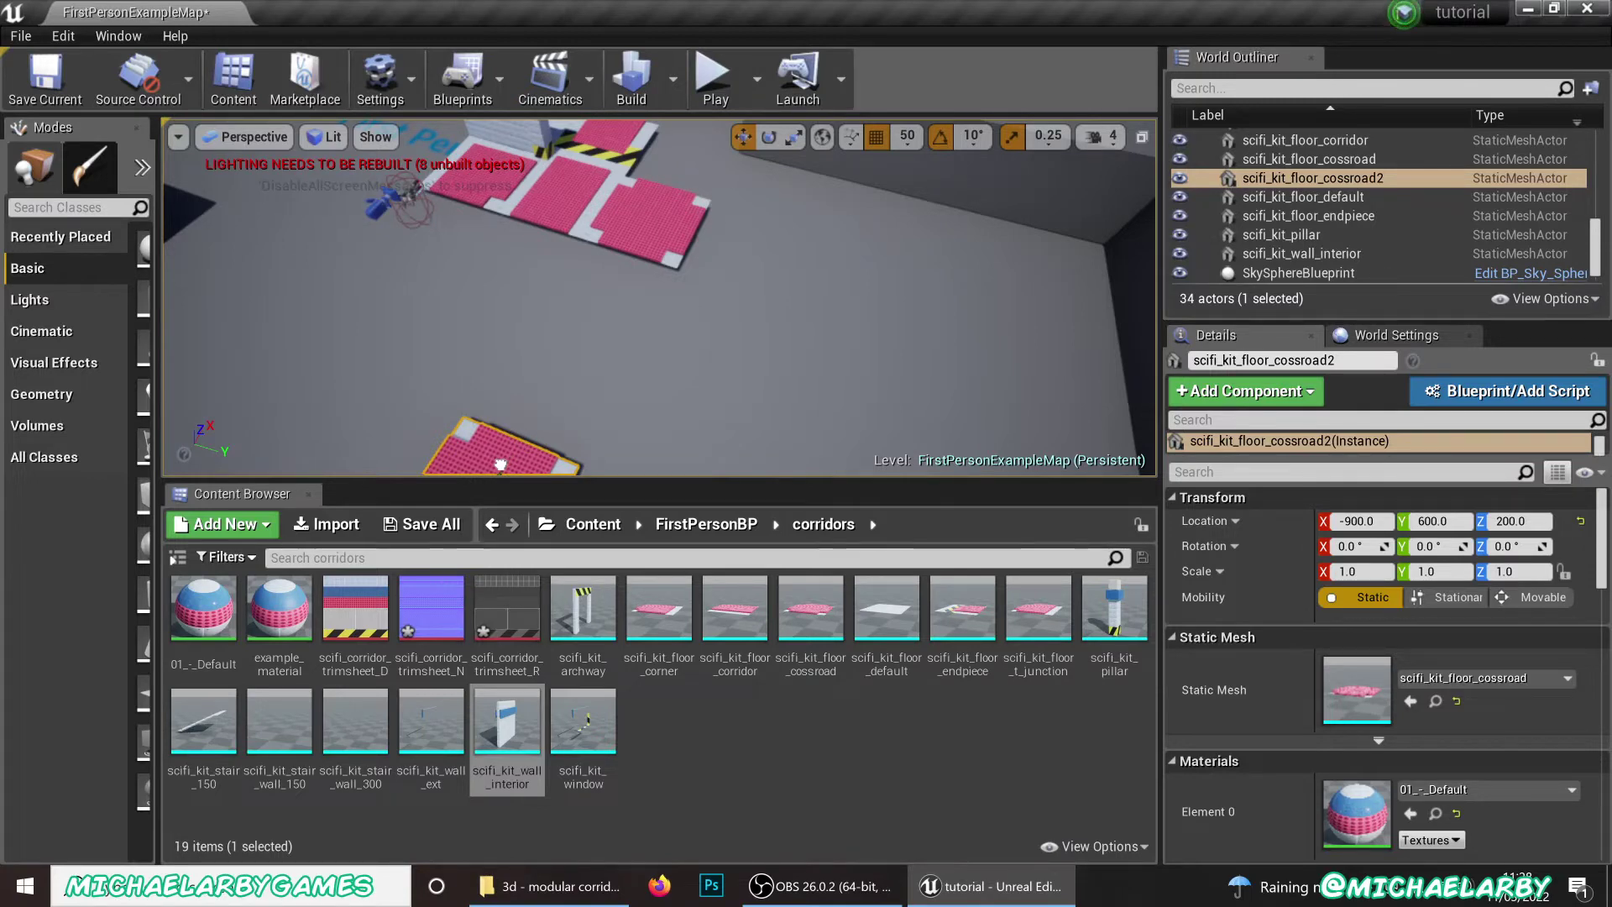
pyautogui.press('f')
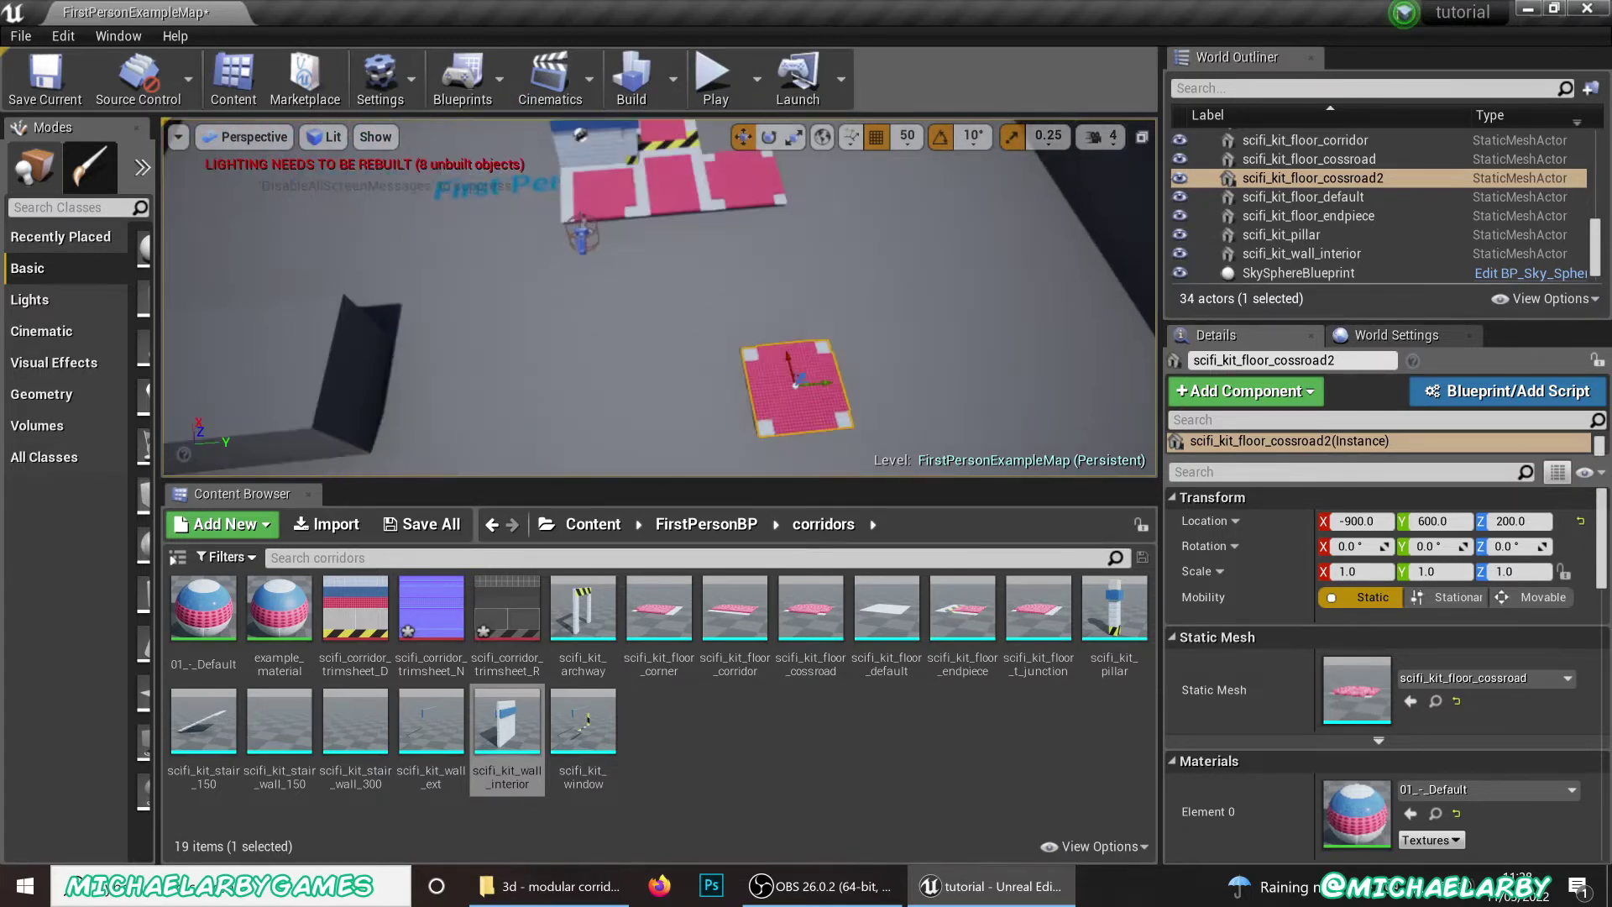
pyautogui.moveTo(505, 380)
pyautogui.mouseDown()
pyautogui.moveTo(564, 436)
pyautogui.moveTo(557, 396)
pyautogui.moveTo(504, 380)
pyautogui.mouseUp()
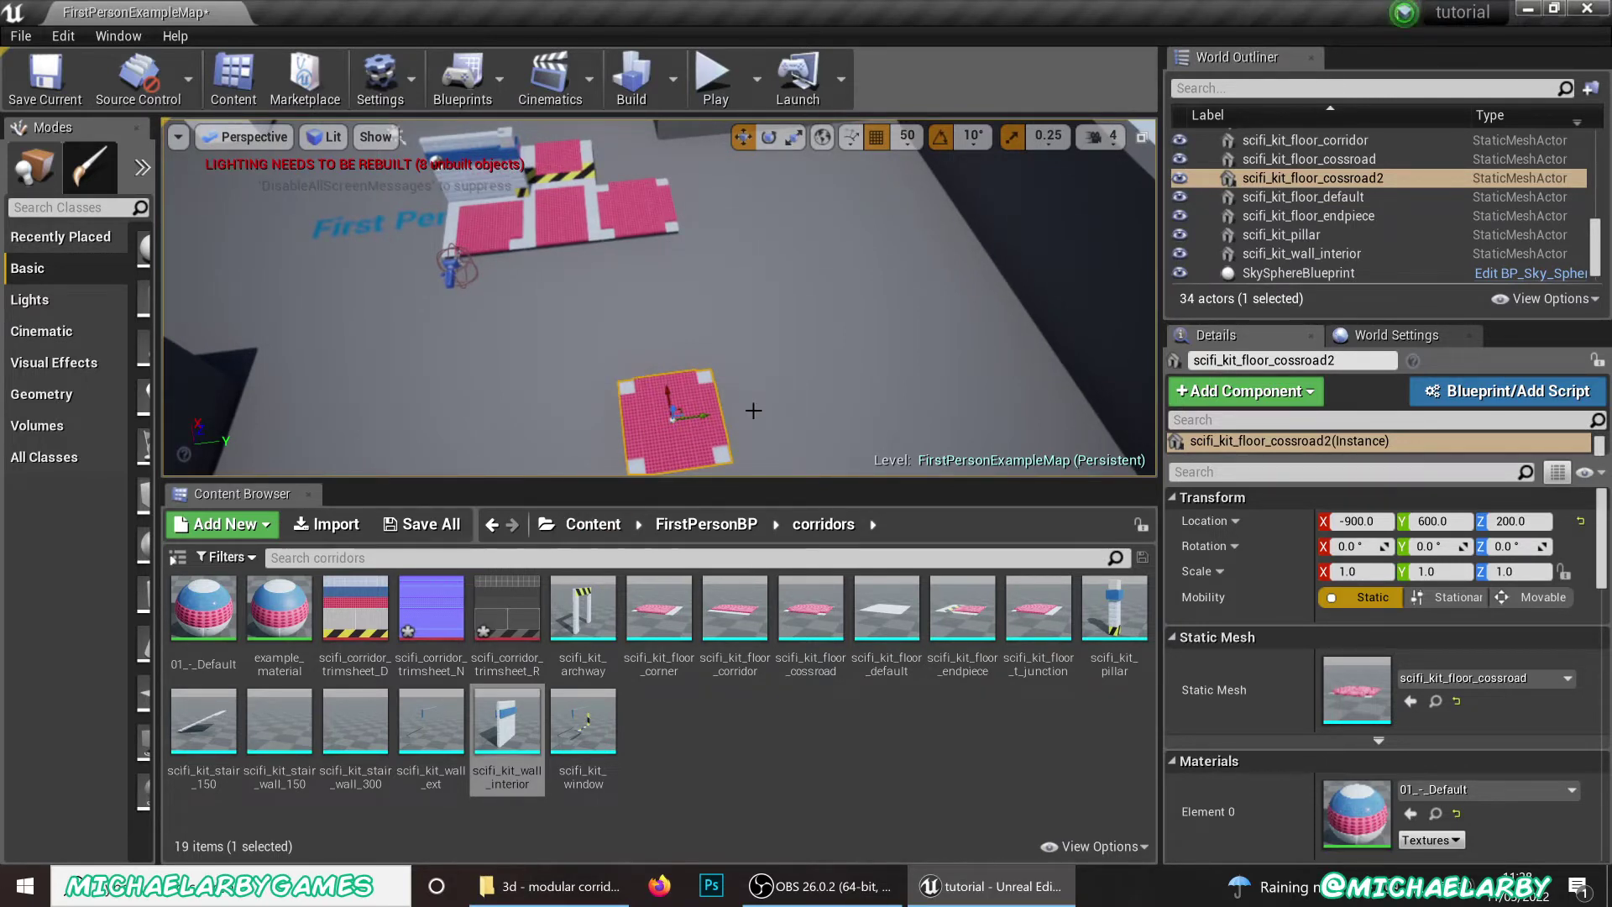
# Duplicate the corridor floor to X -900, Y 300, Z 200 so it adjoins the copied crossroad floor, and check the join
pyautogui.click(569, 219)
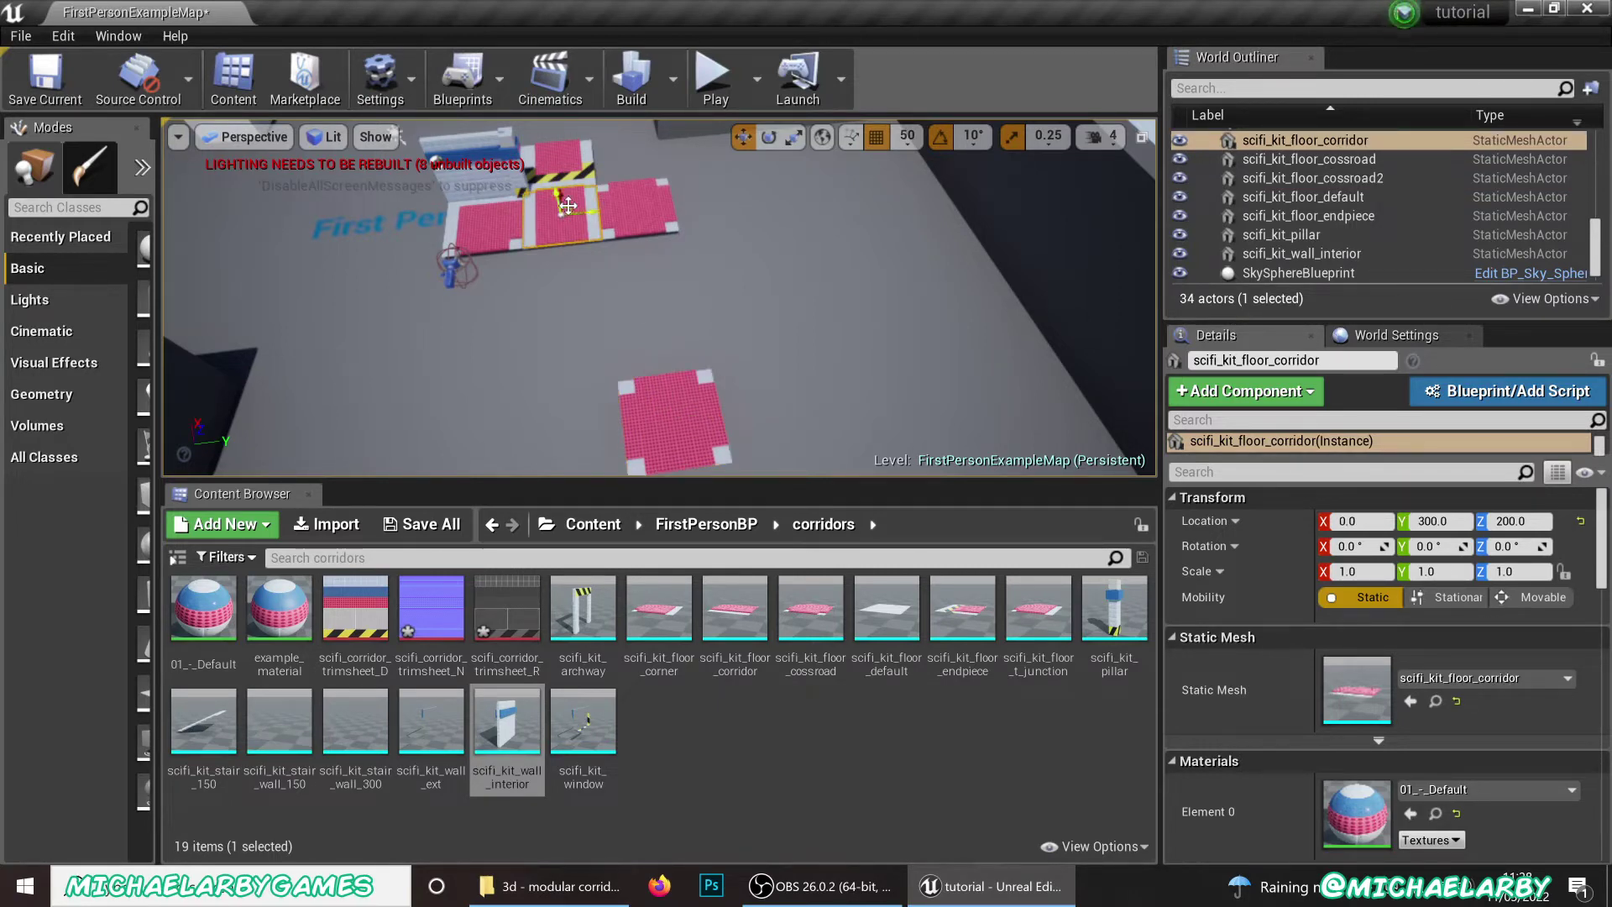
pyautogui.moveTo(694, 259); pyautogui.dragTo(731, 240, button='right')
pyautogui.press('w')
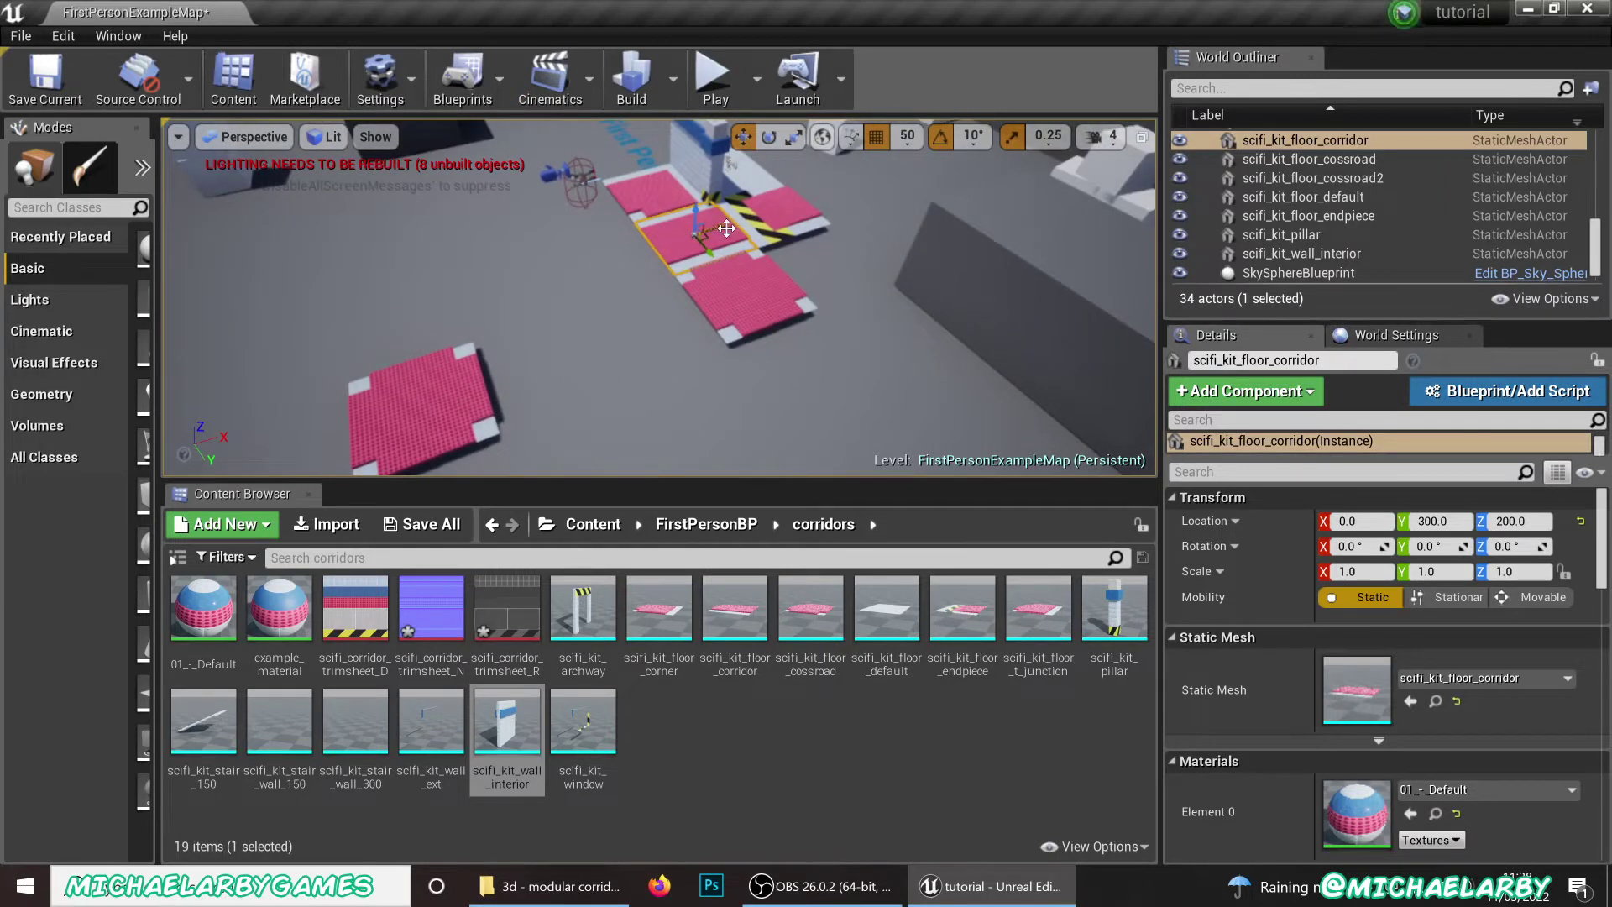
pyautogui.keyDown('alt'); pyautogui.moveTo(712, 228); pyautogui.dragTo(434, 315); pyautogui.keyUp('alt')
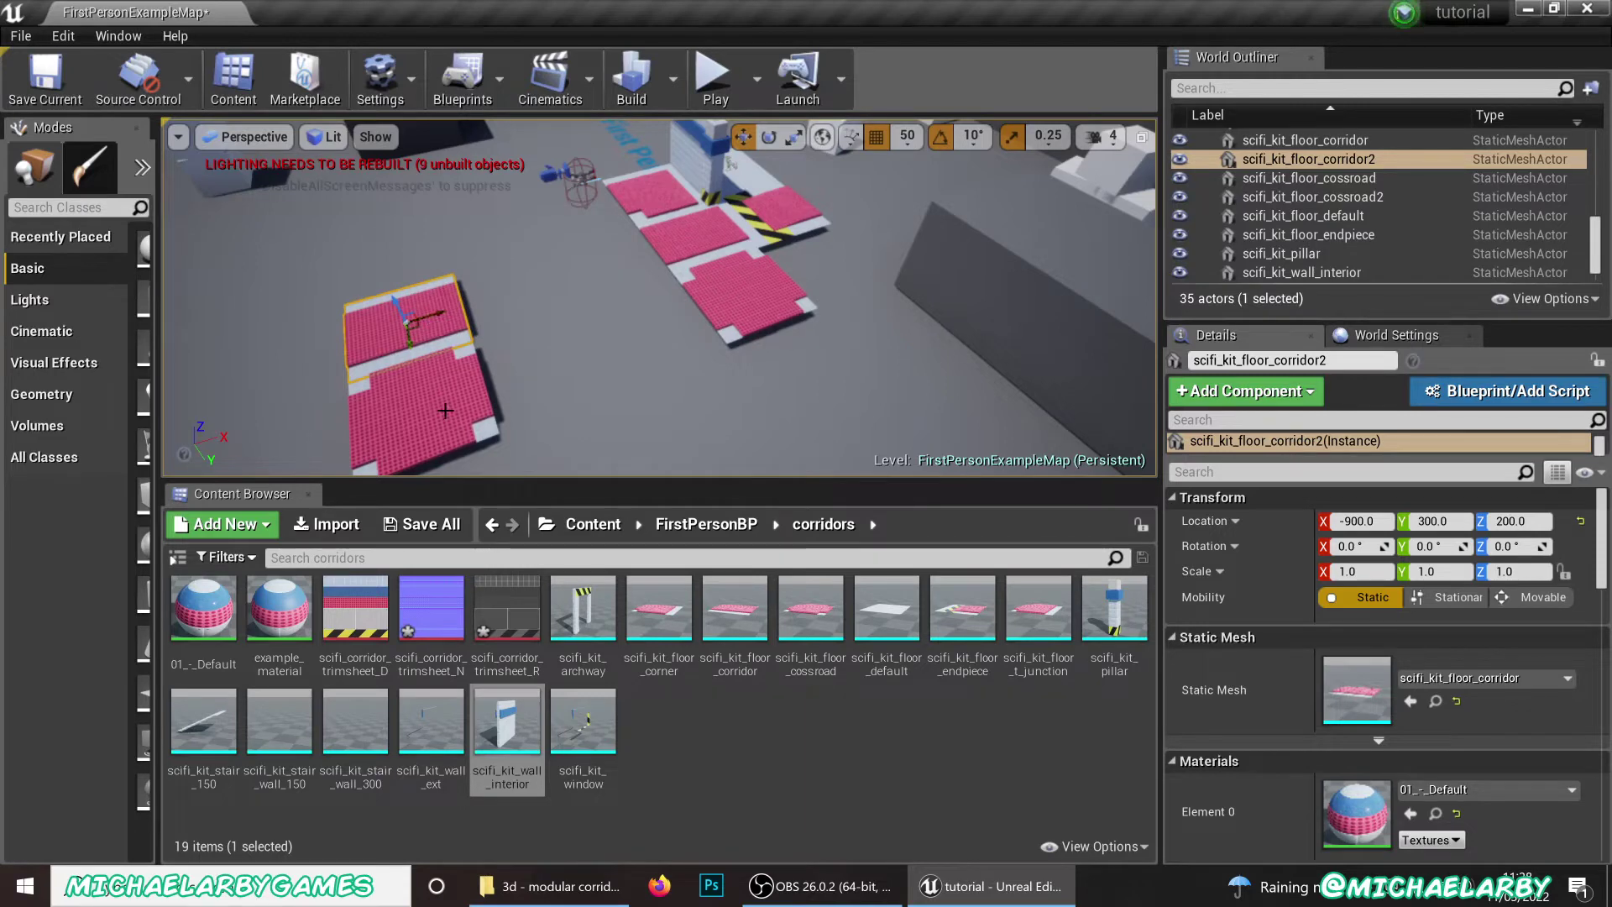
pyautogui.press('a')
pyautogui.moveTo(445, 411); pyautogui.dragTo(688, 386, button='right')
pyautogui.press('w')
pyautogui.moveTo(483, 388); pyautogui.dragTo(453, 337, button='right')
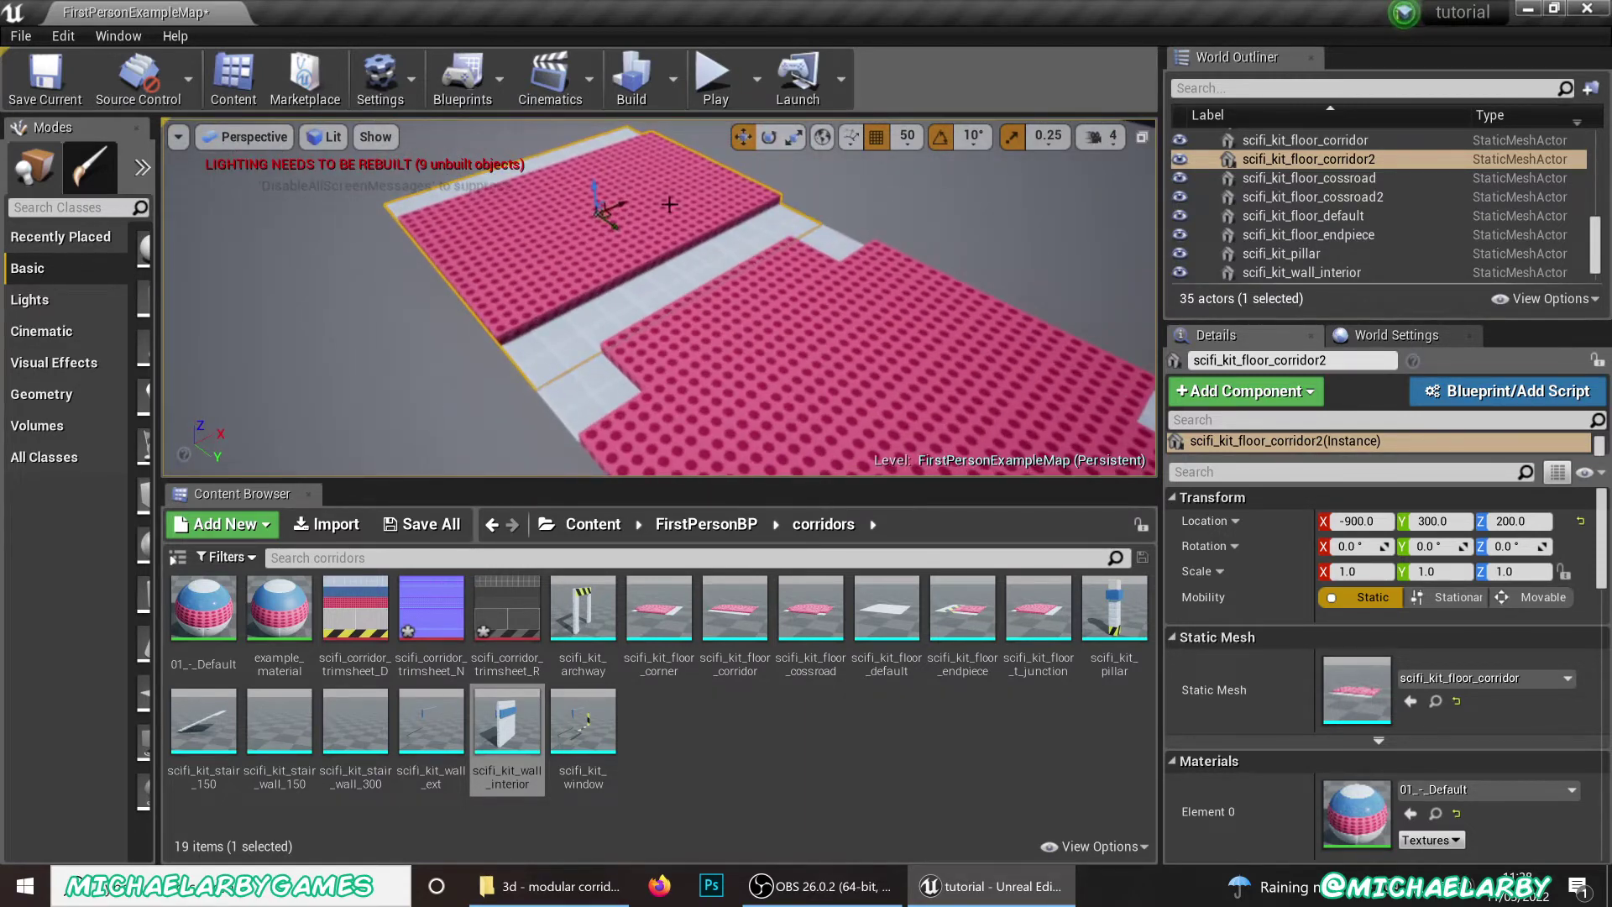
pyautogui.moveTo(620, 203)
pyautogui.mouseDown()
pyautogui.moveTo(695, 178)
pyautogui.moveTo(590, 209)
pyautogui.moveTo(612, 227)
pyautogui.mouseUp()
pyautogui.moveTo(611, 263); pyautogui.dragTo(687, 249, button='right')
pyautogui.moveTo(612, 338); pyautogui.dragTo(565, 310, button='right')
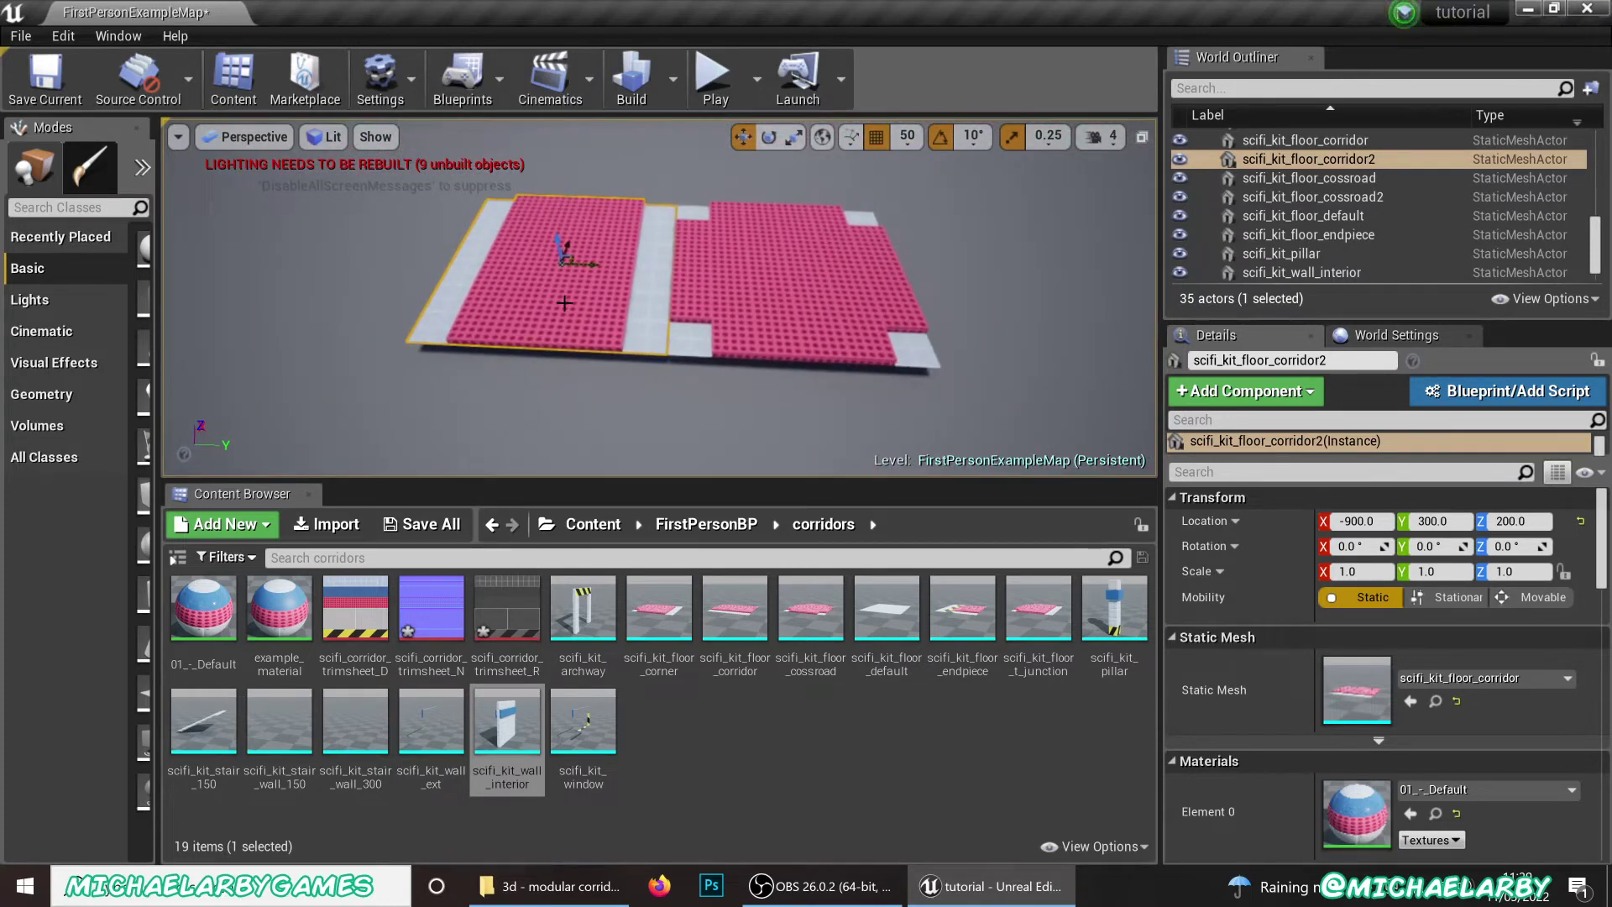
# Try rotating the copied corridor floor 90° about Z with the 10° rotation snap, and turn it back
pyautogui.click(769, 144)
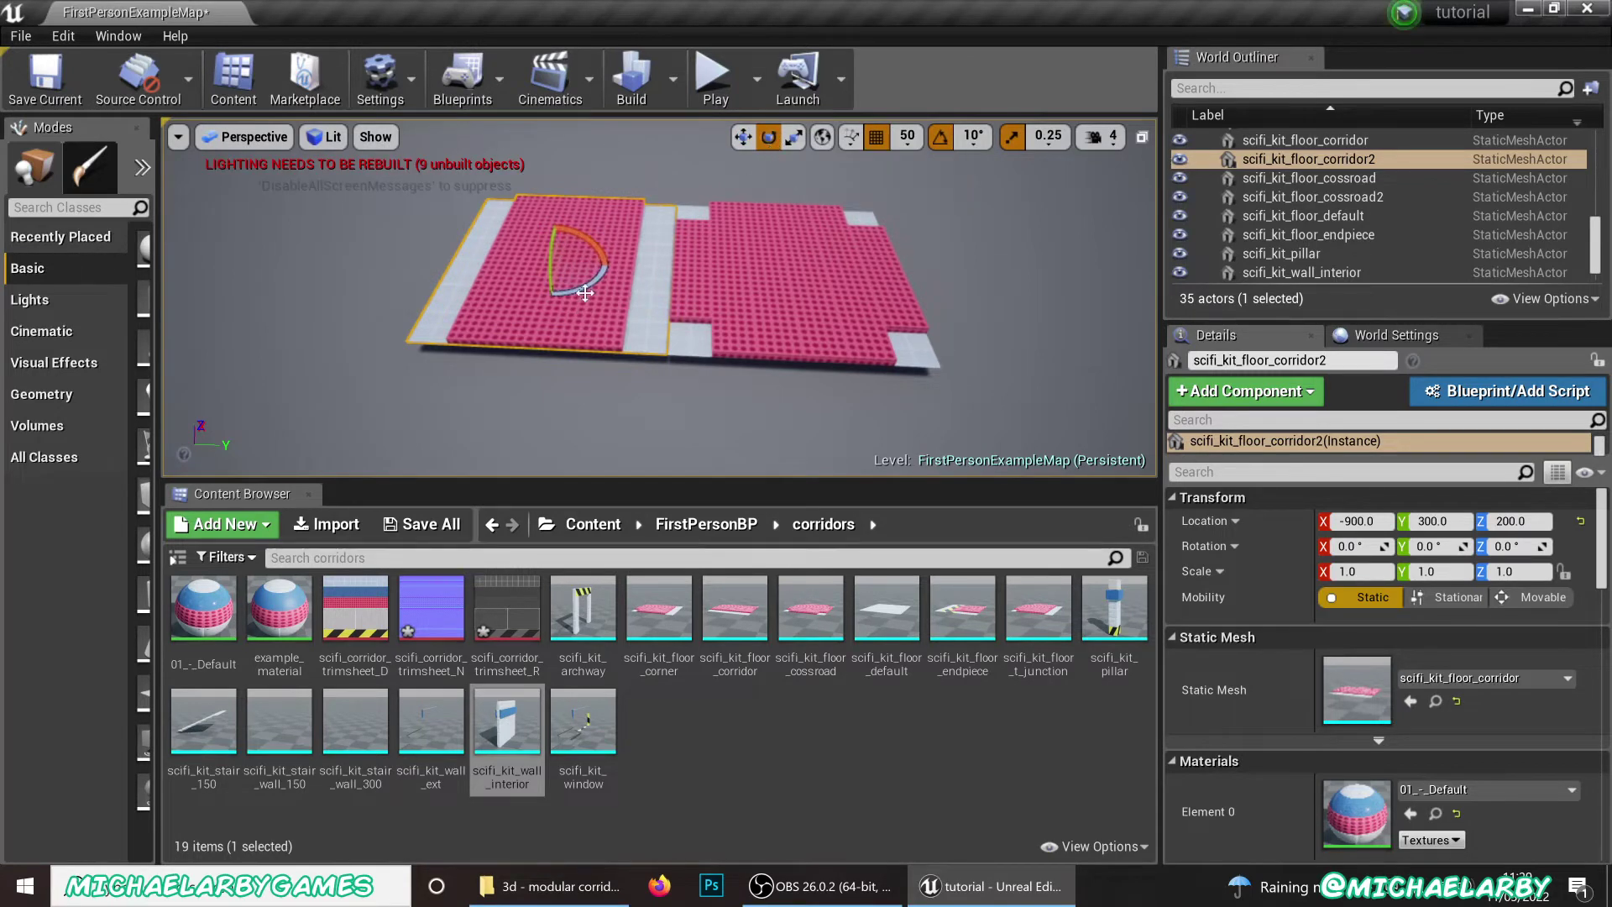
pyautogui.moveTo(586, 285); pyautogui.dragTo(675, 306)
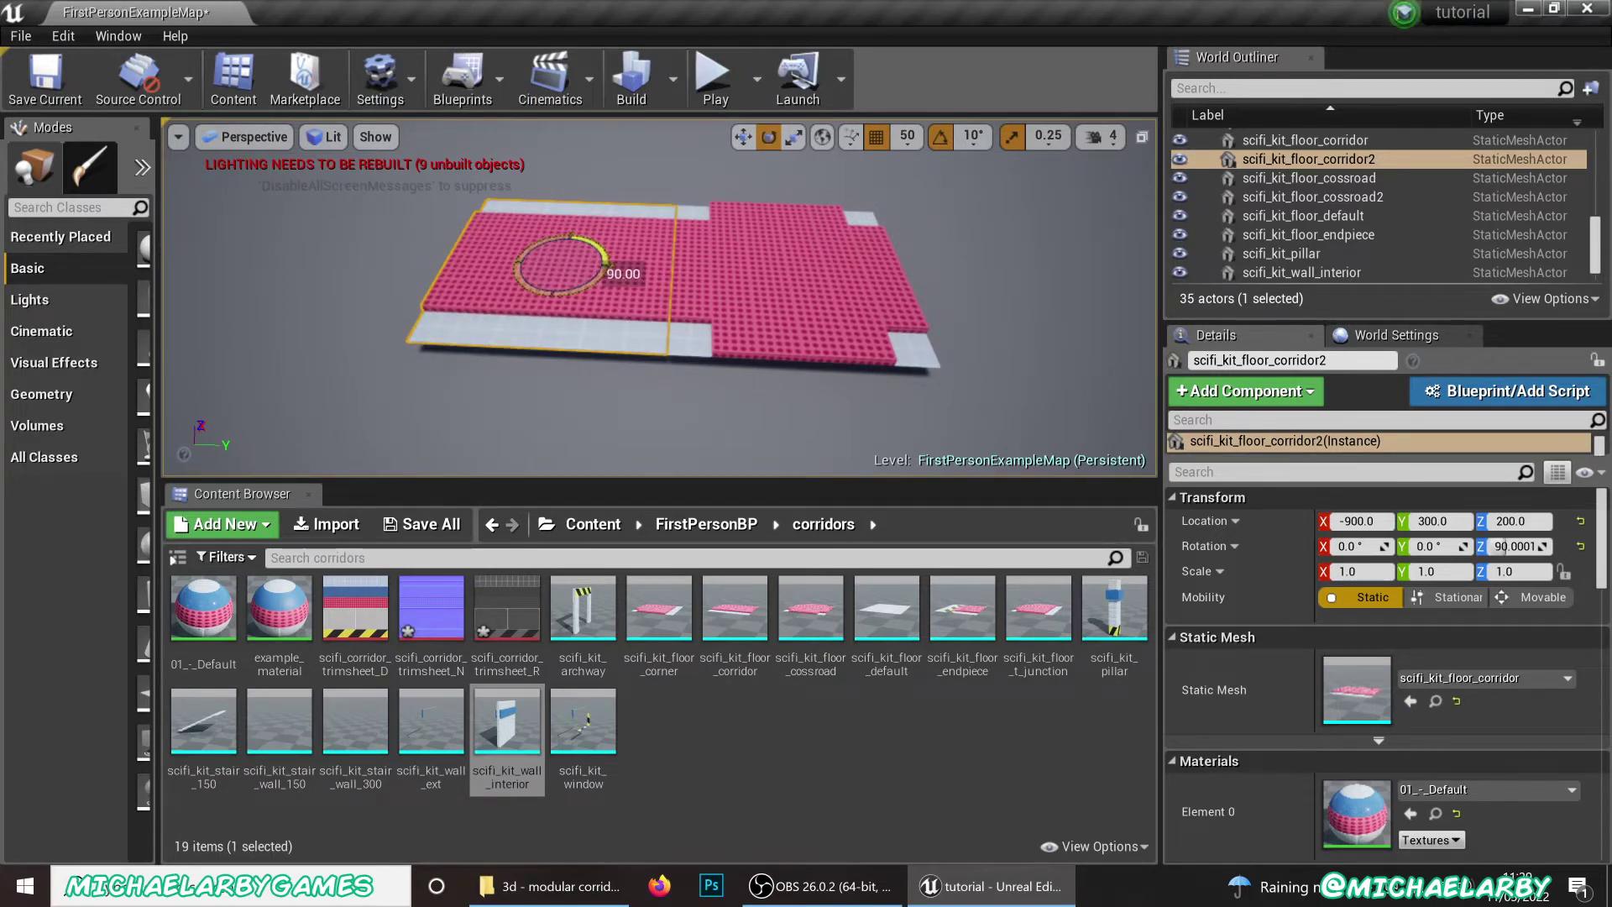
pyautogui.moveTo(675, 306); pyautogui.dragTo(522, 274)
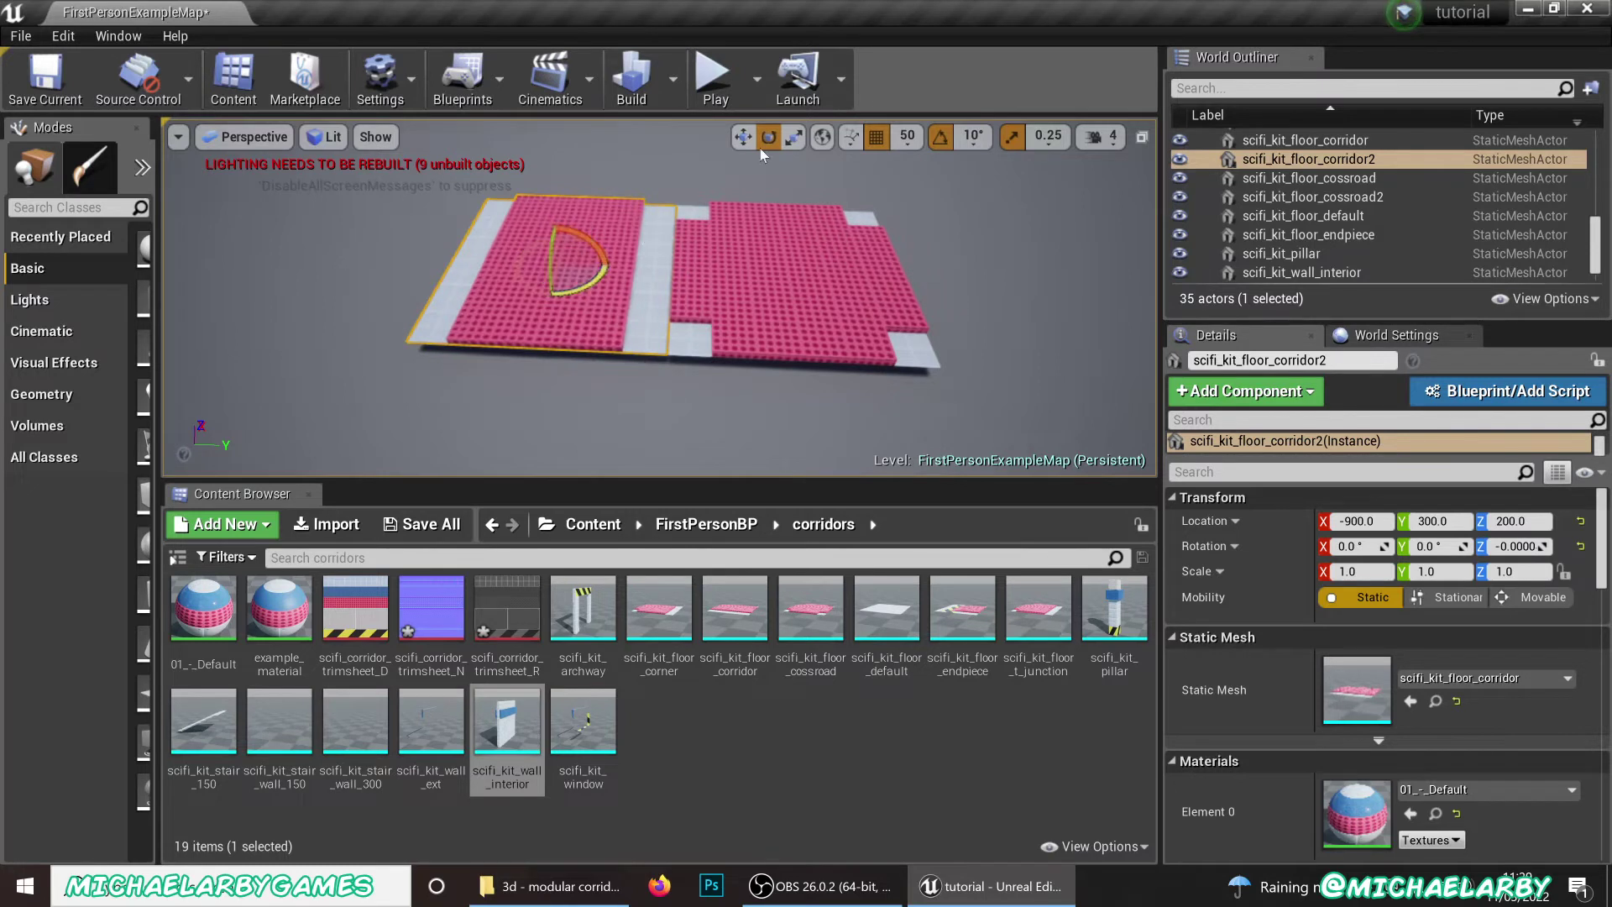
# Set the rotation grid snap to 45° and rotate the copied corridor floor 90° about Z to line up with the crossroad
pyautogui.click(971, 137)
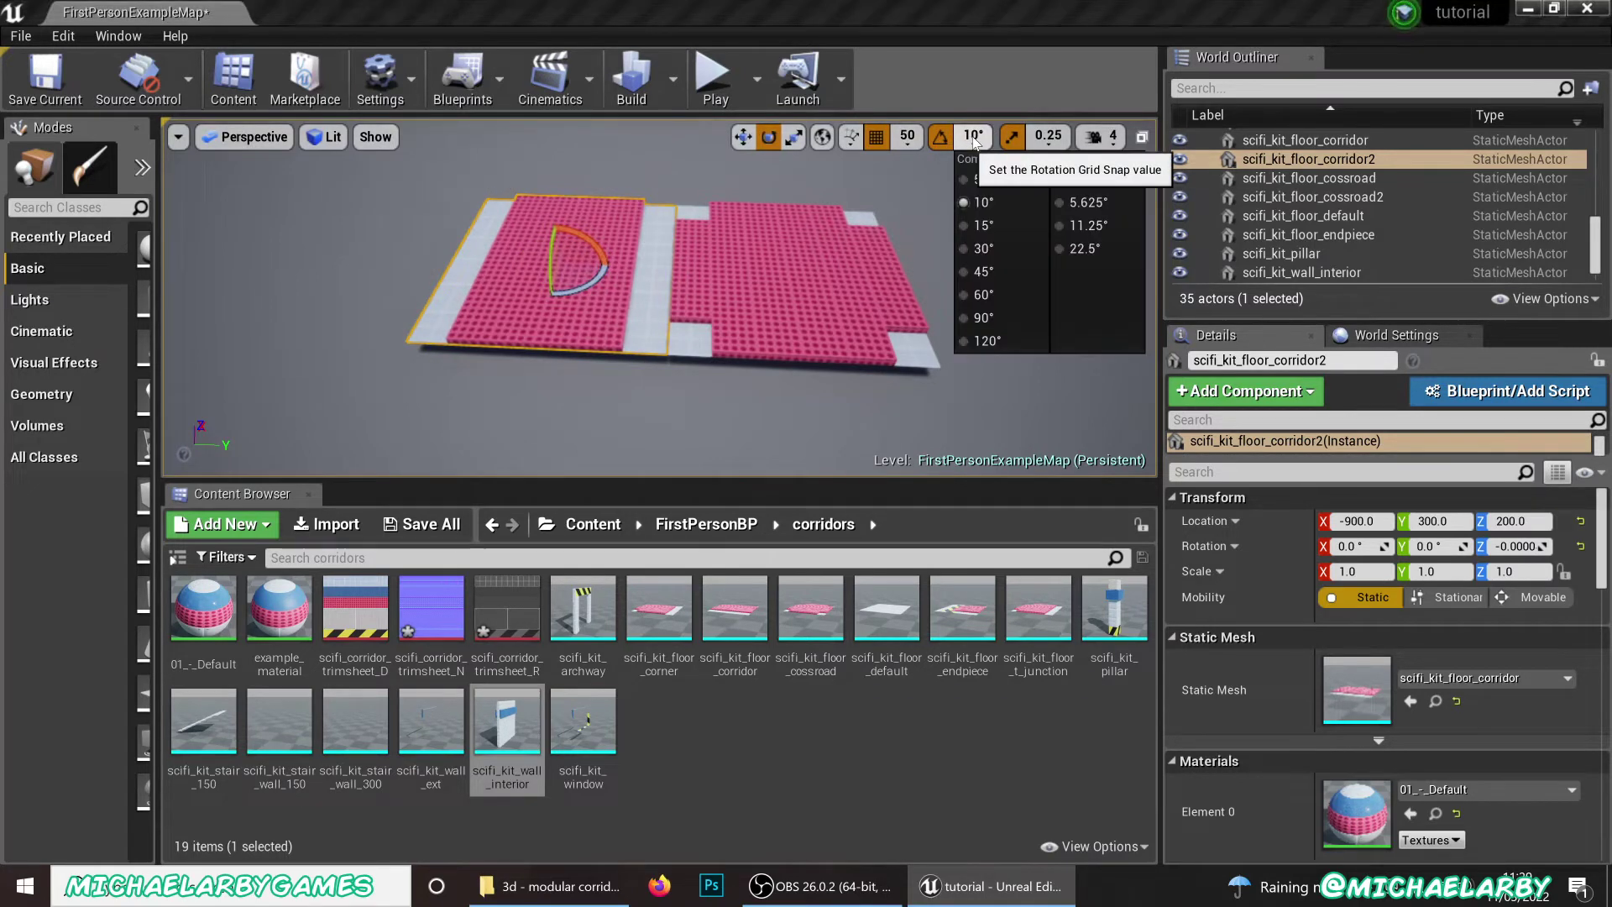
pyautogui.click(983, 271)
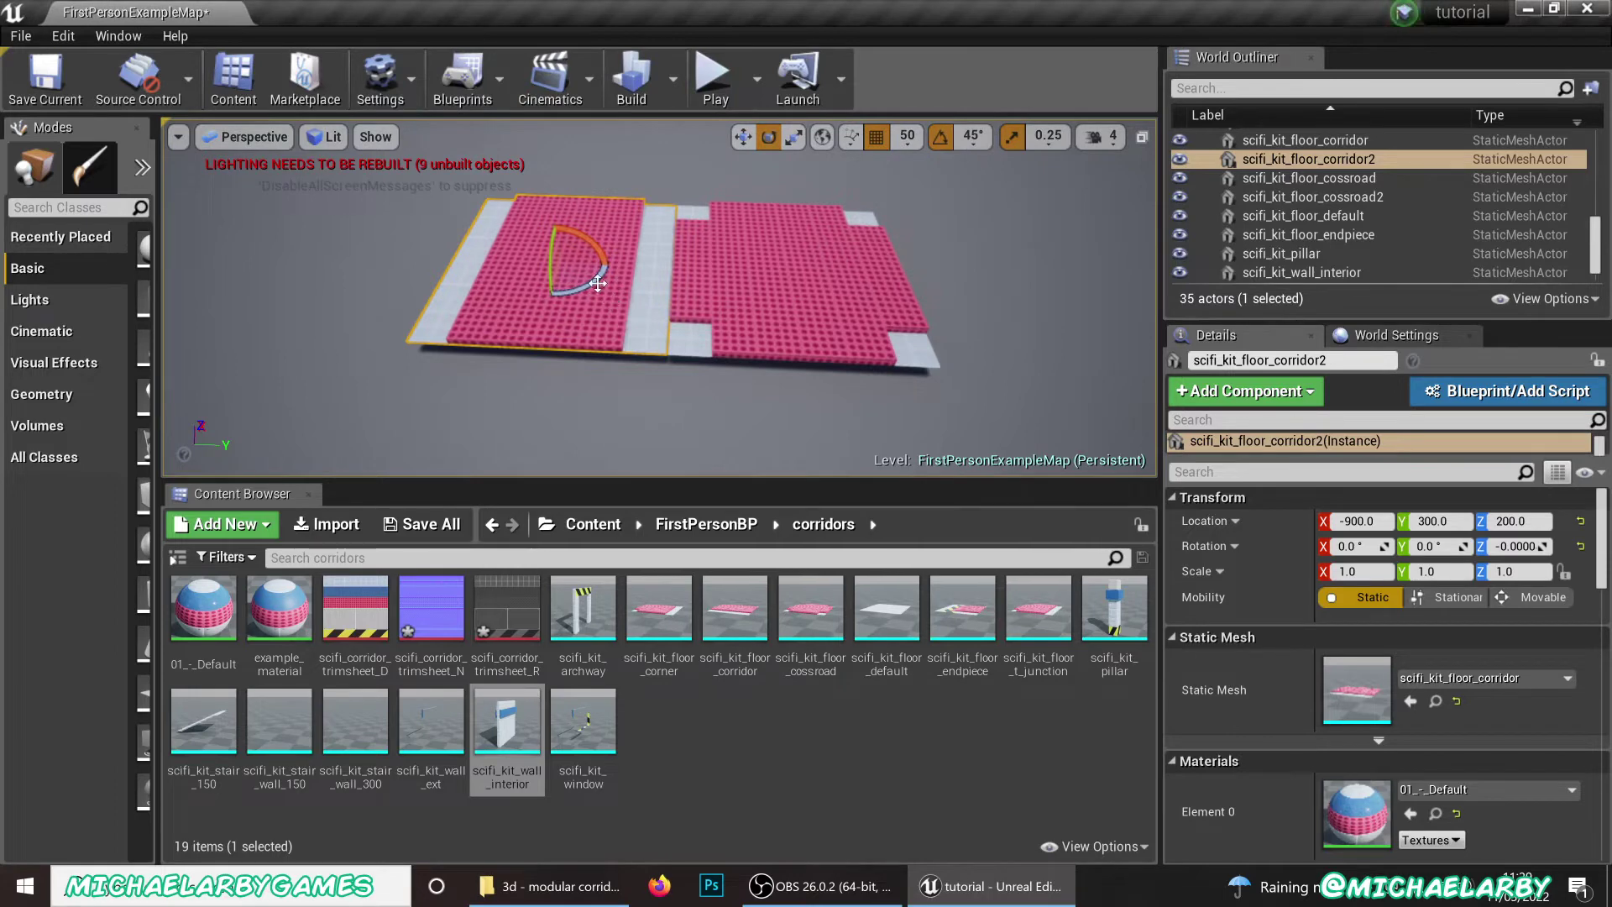
pyautogui.moveTo(522, 275); pyautogui.dragTo(632, 313)
pyautogui.click(697, 304)
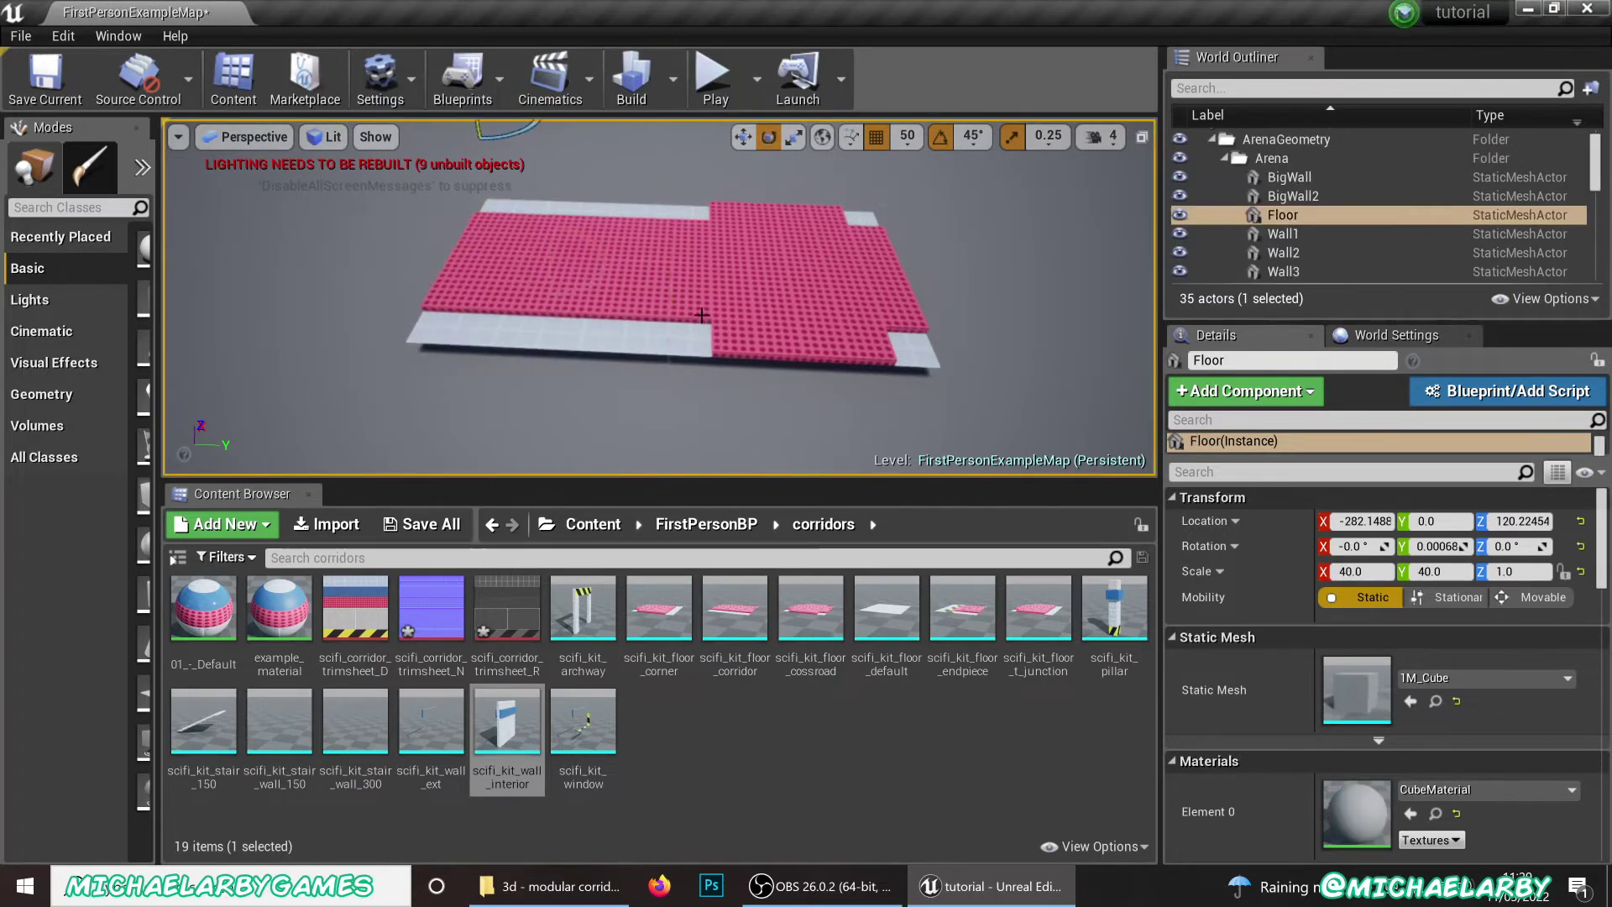
# Duplicate the interior wall onto the edge of the copied corridor floor at X -750, Y 300, Z 200
pyautogui.moveTo(695, 299); pyautogui.dragTo(687, 215, button='right')
pyautogui.click(662, 260)
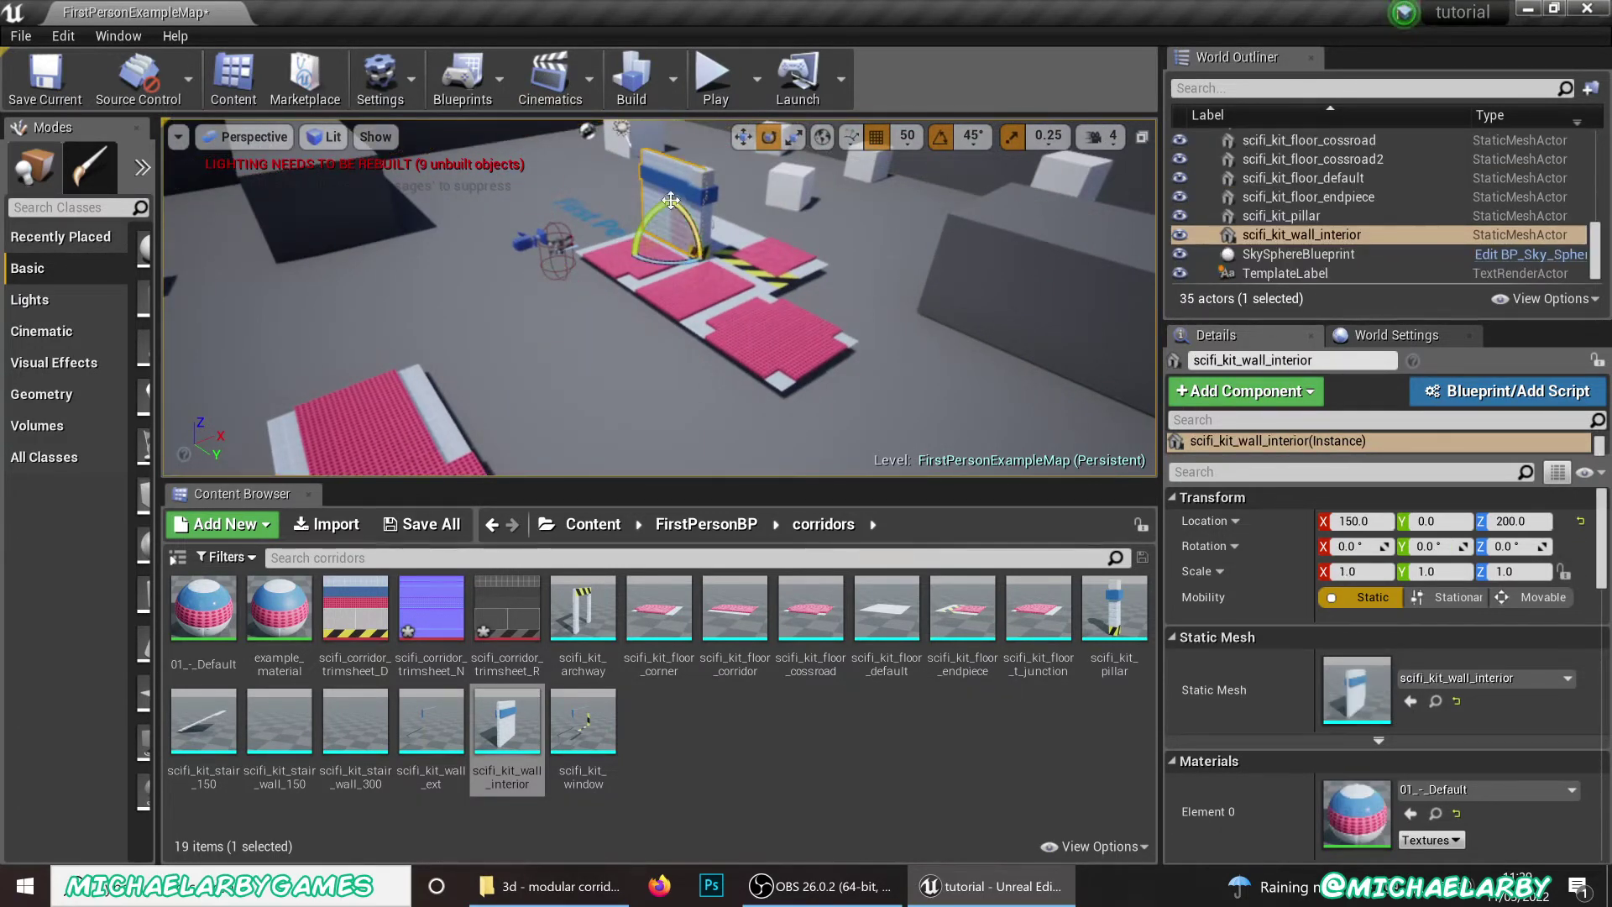
pyautogui.click(743, 136)
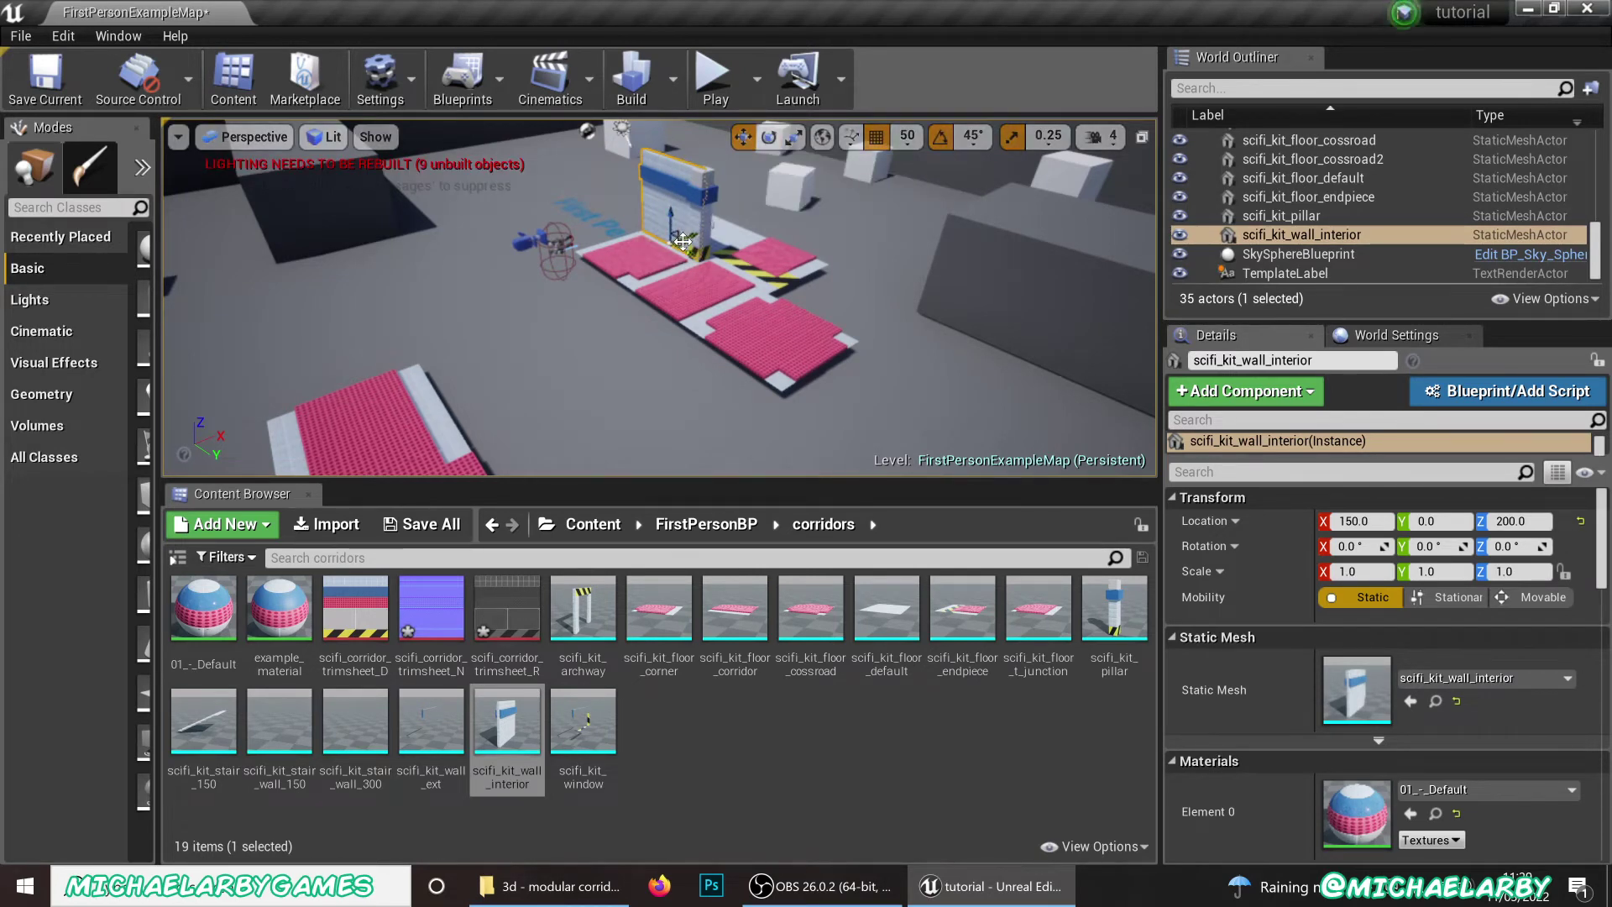
pyautogui.keyDown('alt'); pyautogui.moveTo(682, 244); pyautogui.dragTo(460, 408); pyautogui.keyUp('alt')
pyautogui.press('f')
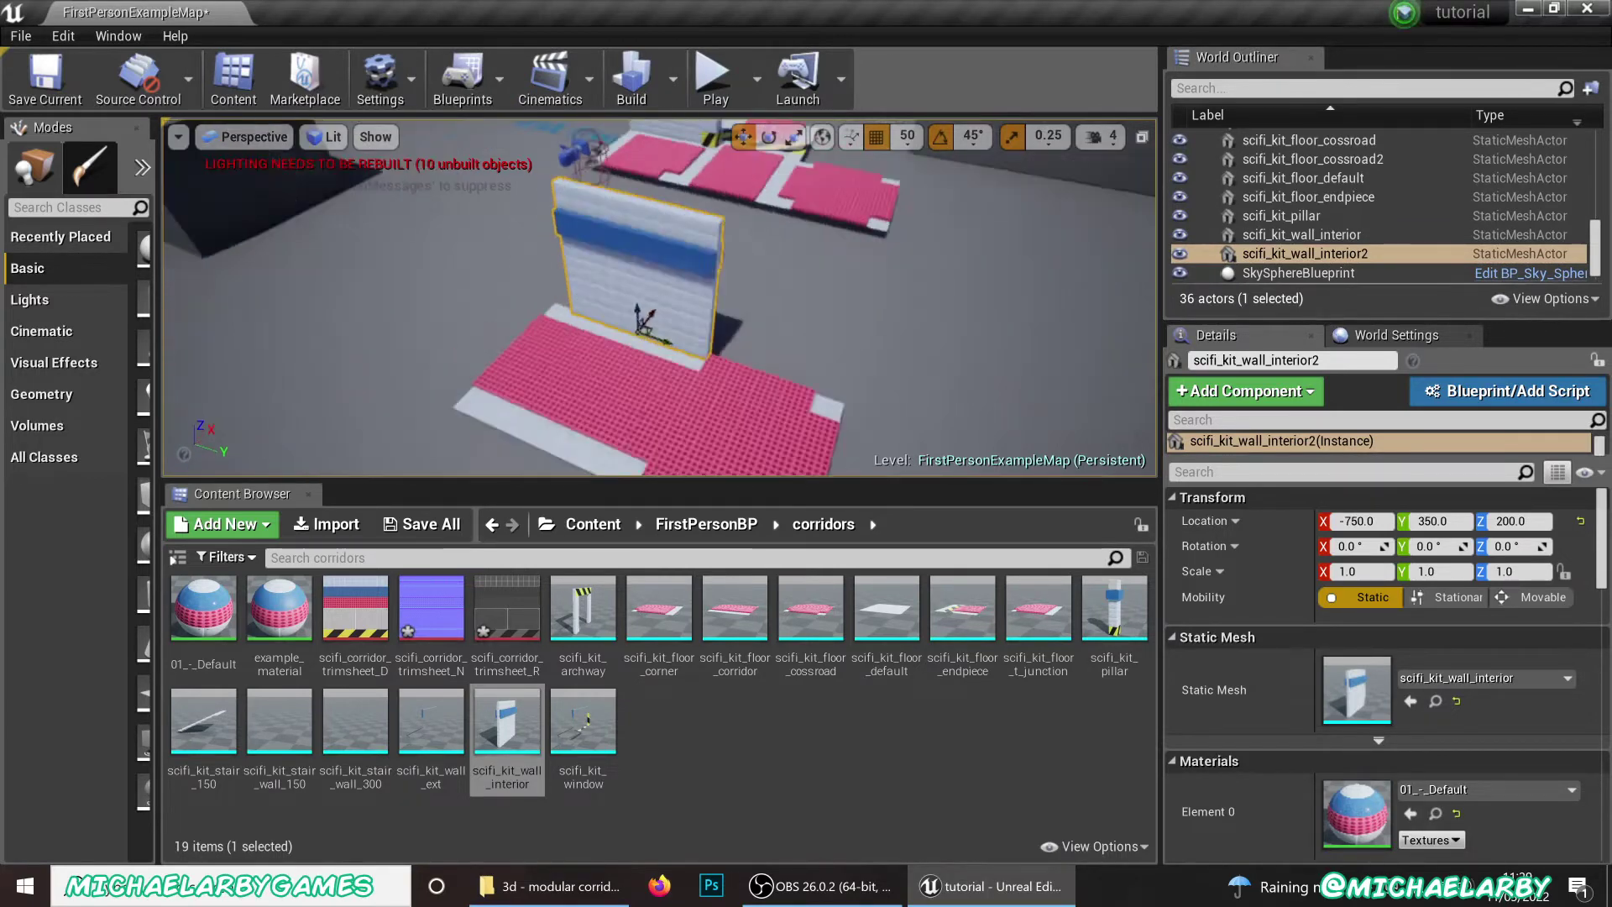
pyautogui.moveTo(659, 298); pyautogui.dragTo(739, 298, button='right')
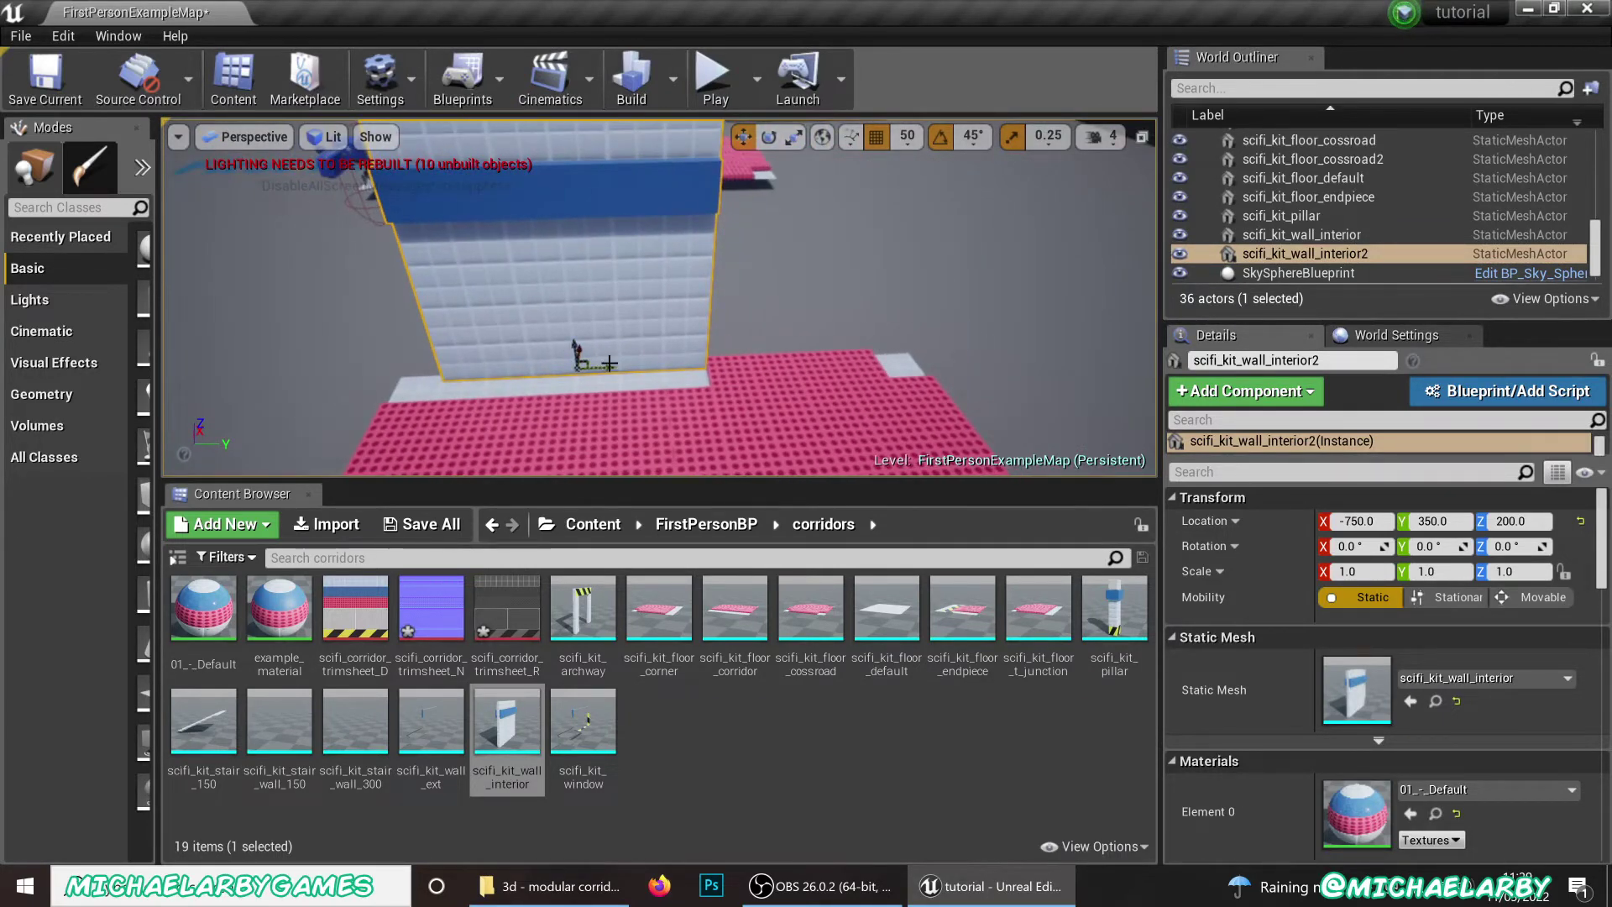
pyautogui.moveTo(606, 368); pyautogui.dragTo(577, 367)
# Copy the pillar to both ends of the duplicated wall, at X -750, Y 450 and X -750, Y 150, Z 200
pyautogui.moveTo(727, 277); pyautogui.dragTo(554, 277, button='right')
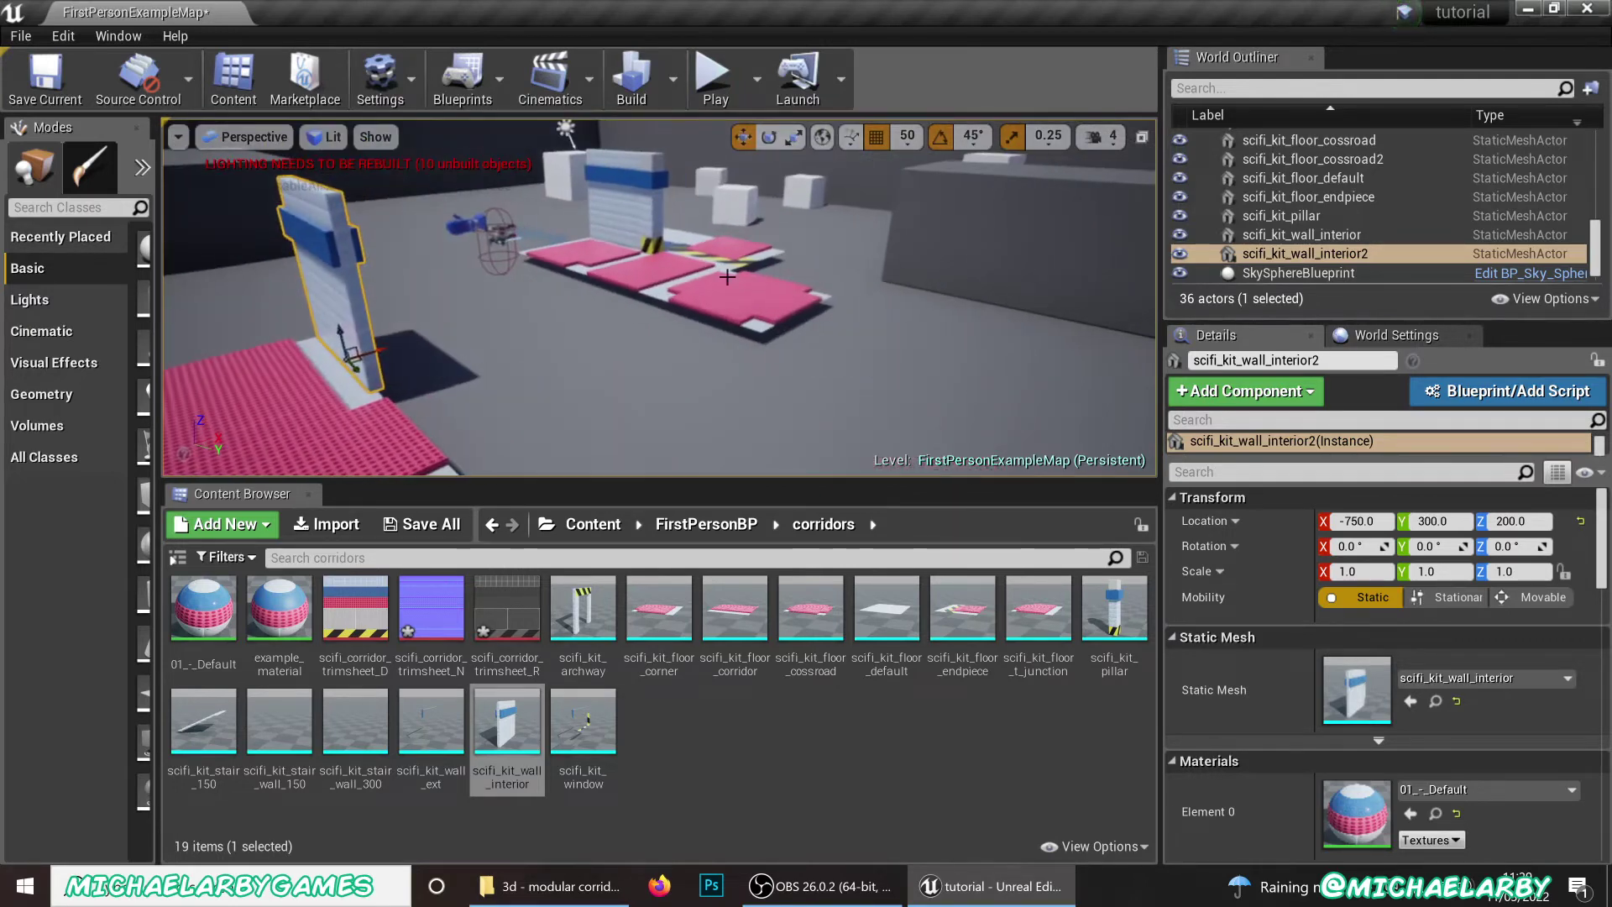
pyautogui.click(649, 229)
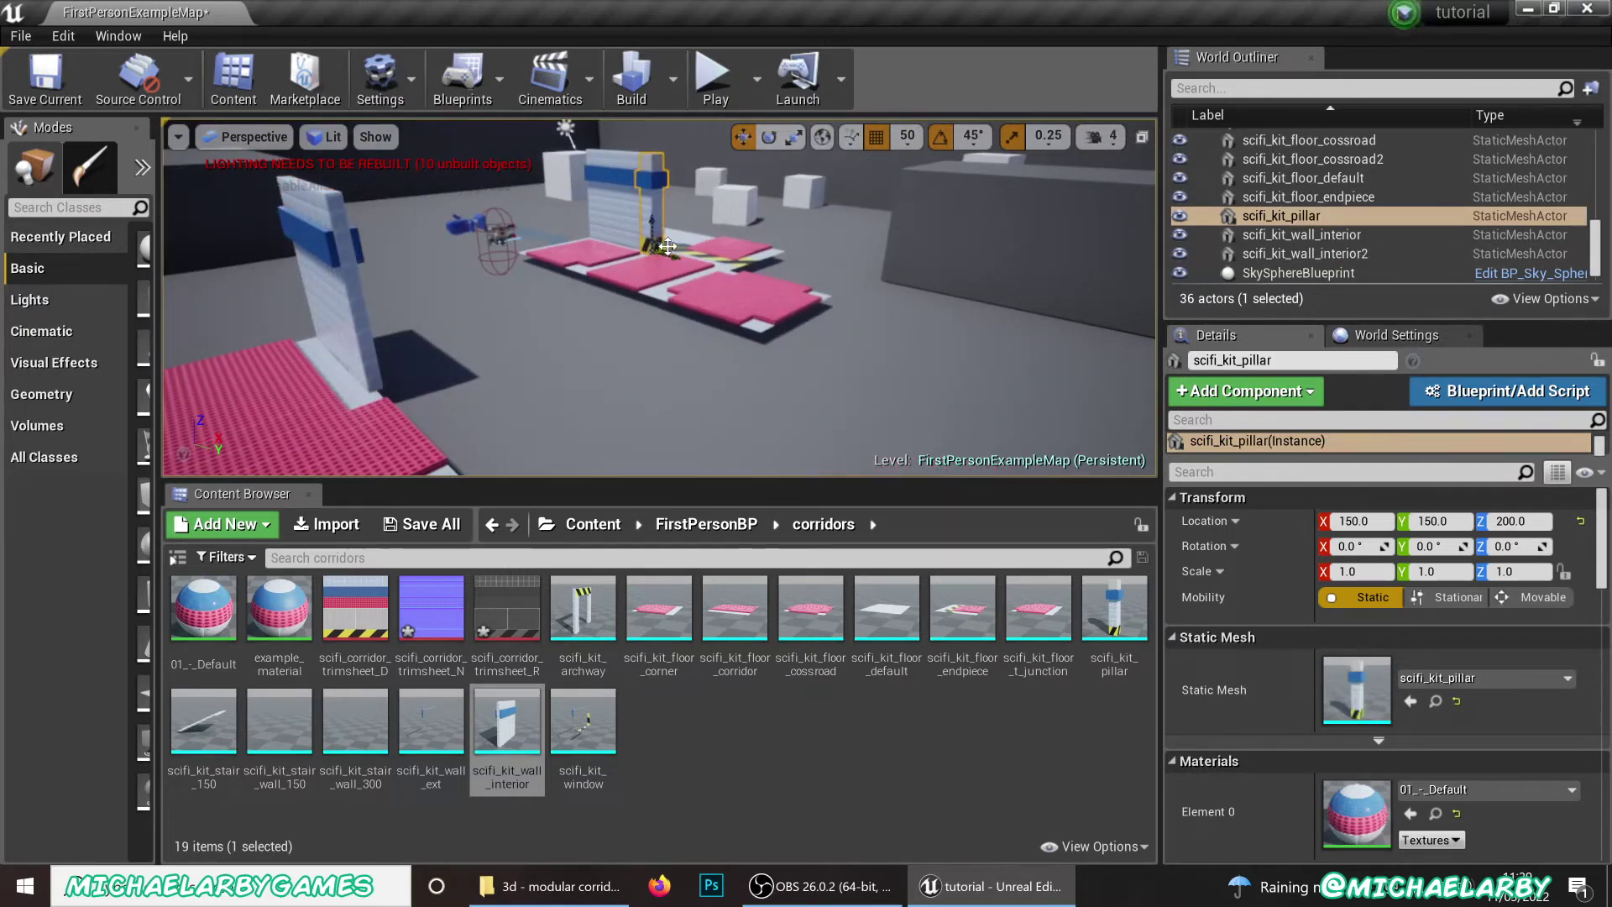
pyautogui.keyDown('alt'); pyautogui.moveTo(667, 249); pyautogui.dragTo(401, 385); pyautogui.keyUp('alt')
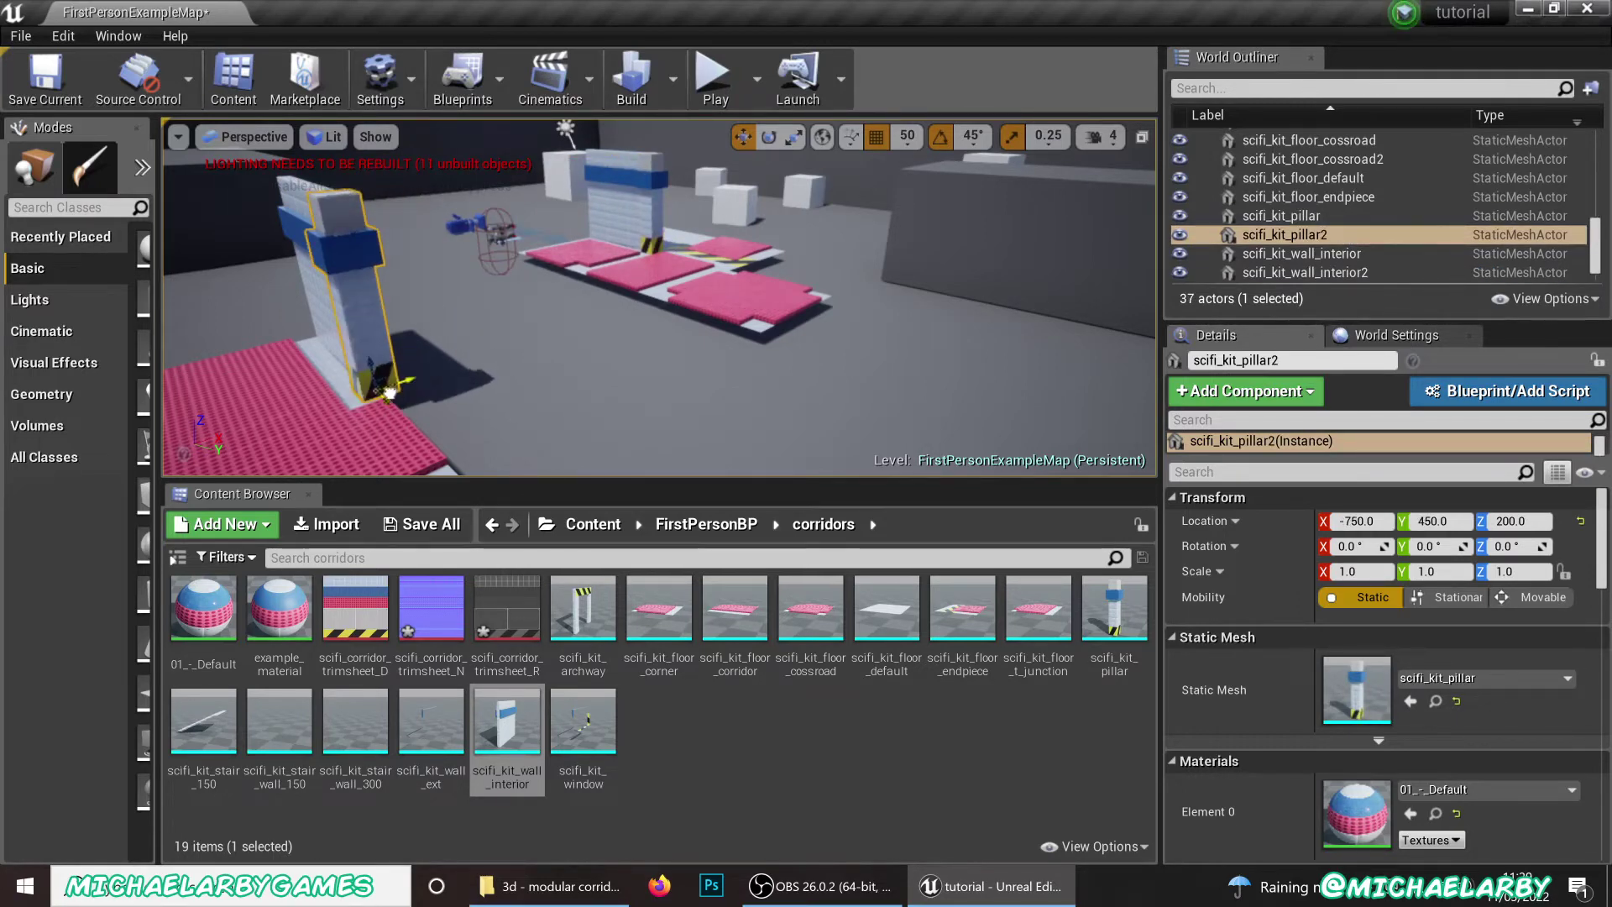
pyautogui.moveTo(411, 317); pyautogui.dragTo(588, 336, button='right')
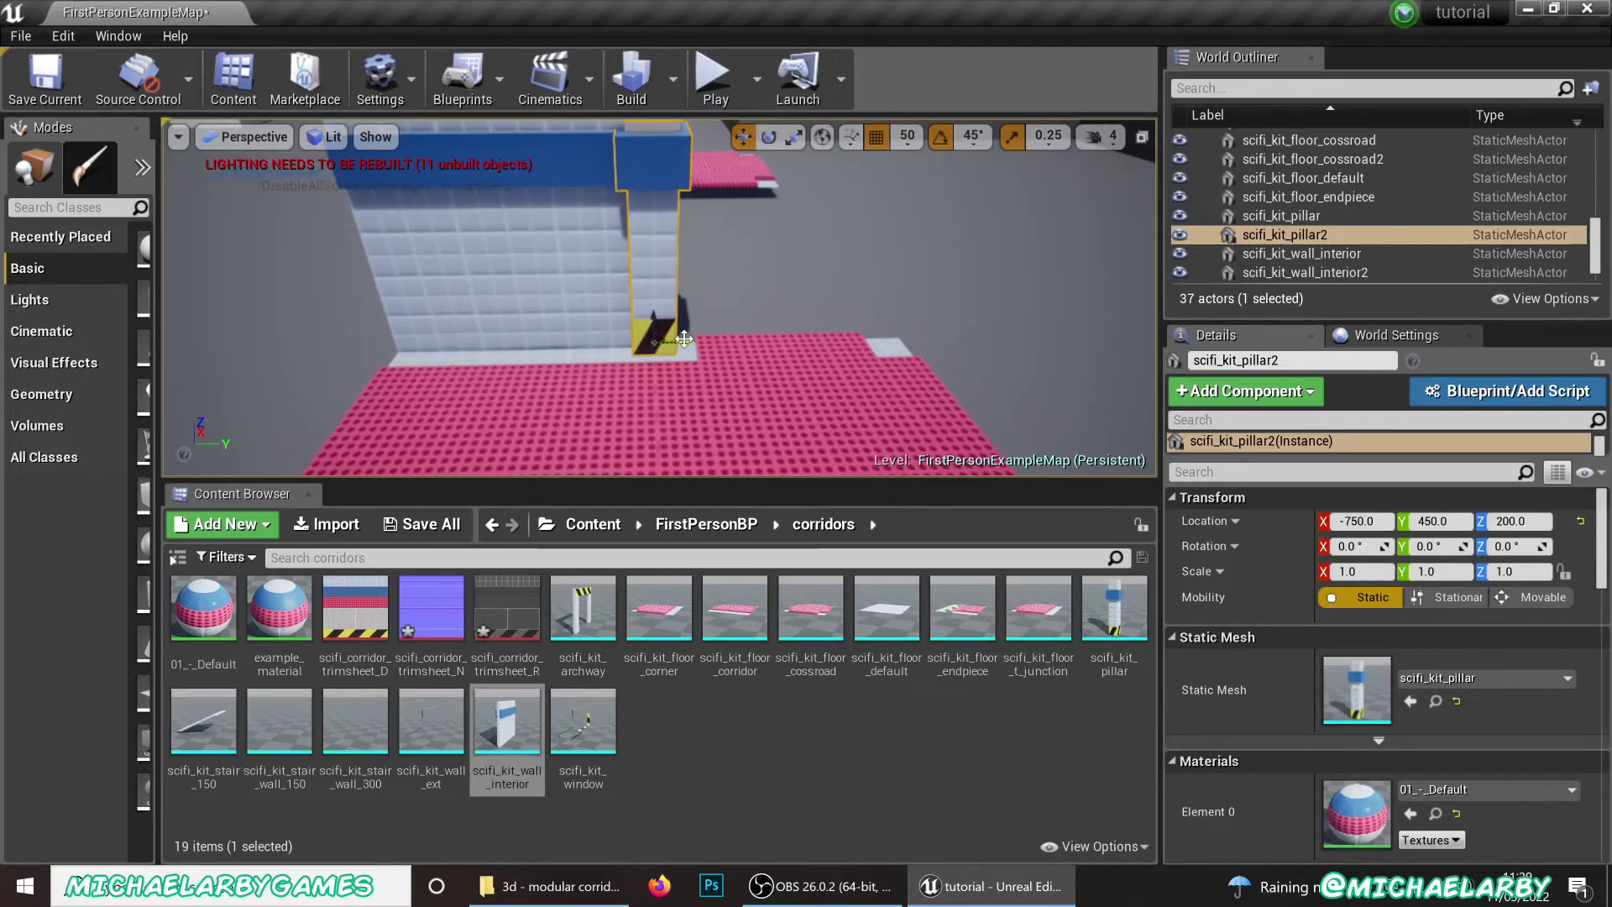
pyautogui.keyDown('alt'); pyautogui.moveTo(684, 338); pyautogui.dragTo(430, 350); pyautogui.keyUp('alt')
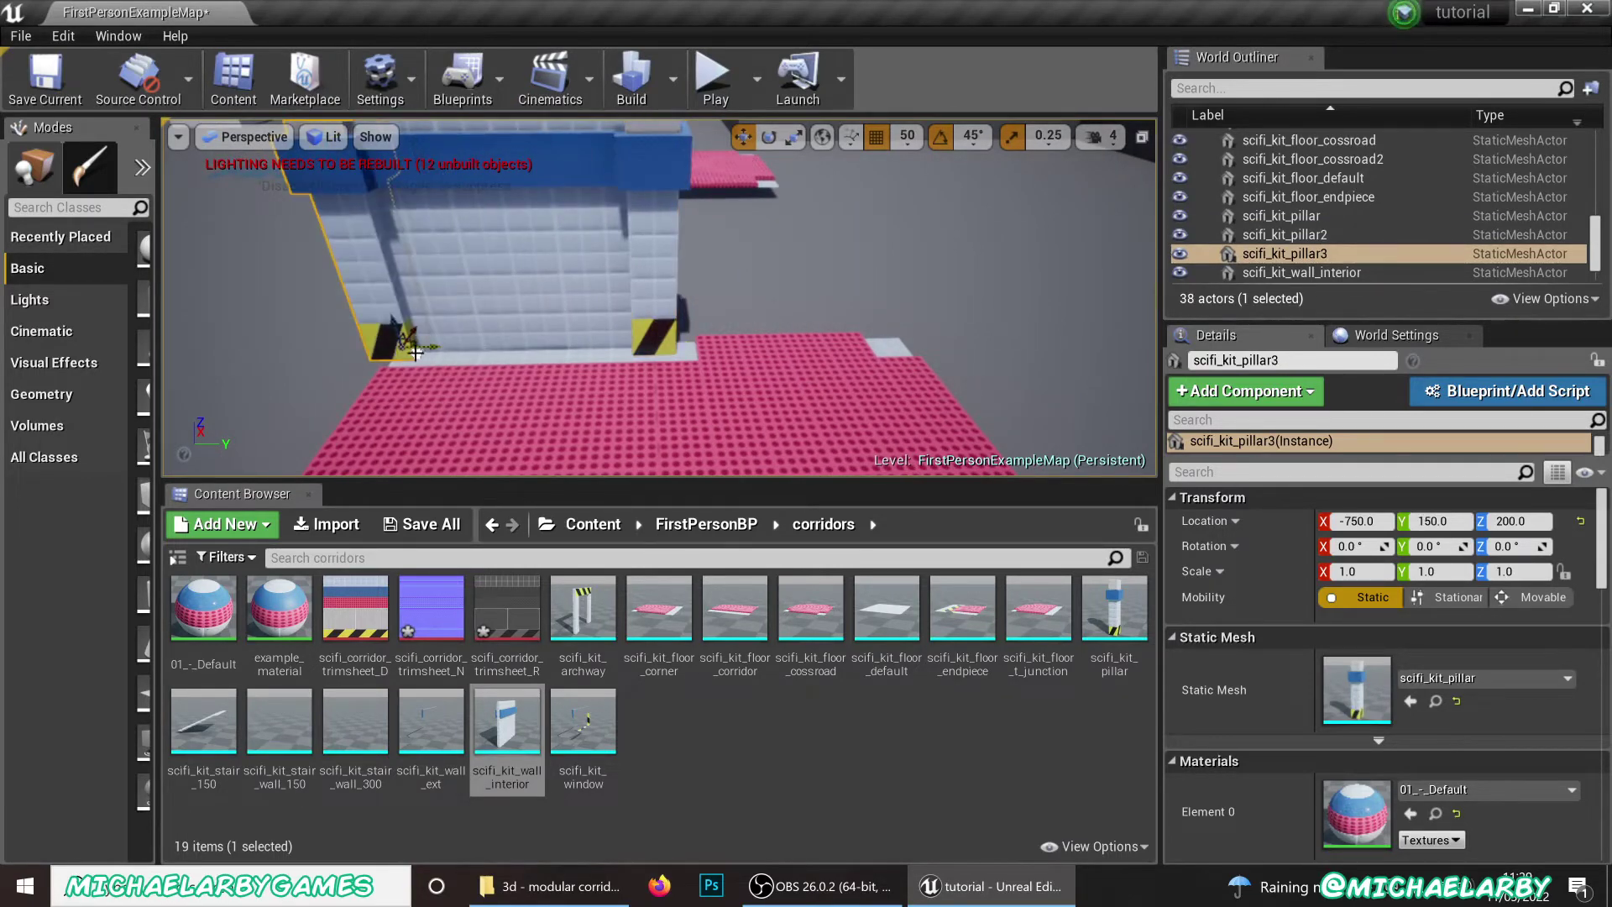
# Duplicate the rotated corridor floor along Y to X -900, Y 0, Z 200 to extend the corridor
pyautogui.click(486, 382)
pyautogui.scroll(-4, 496, 335)
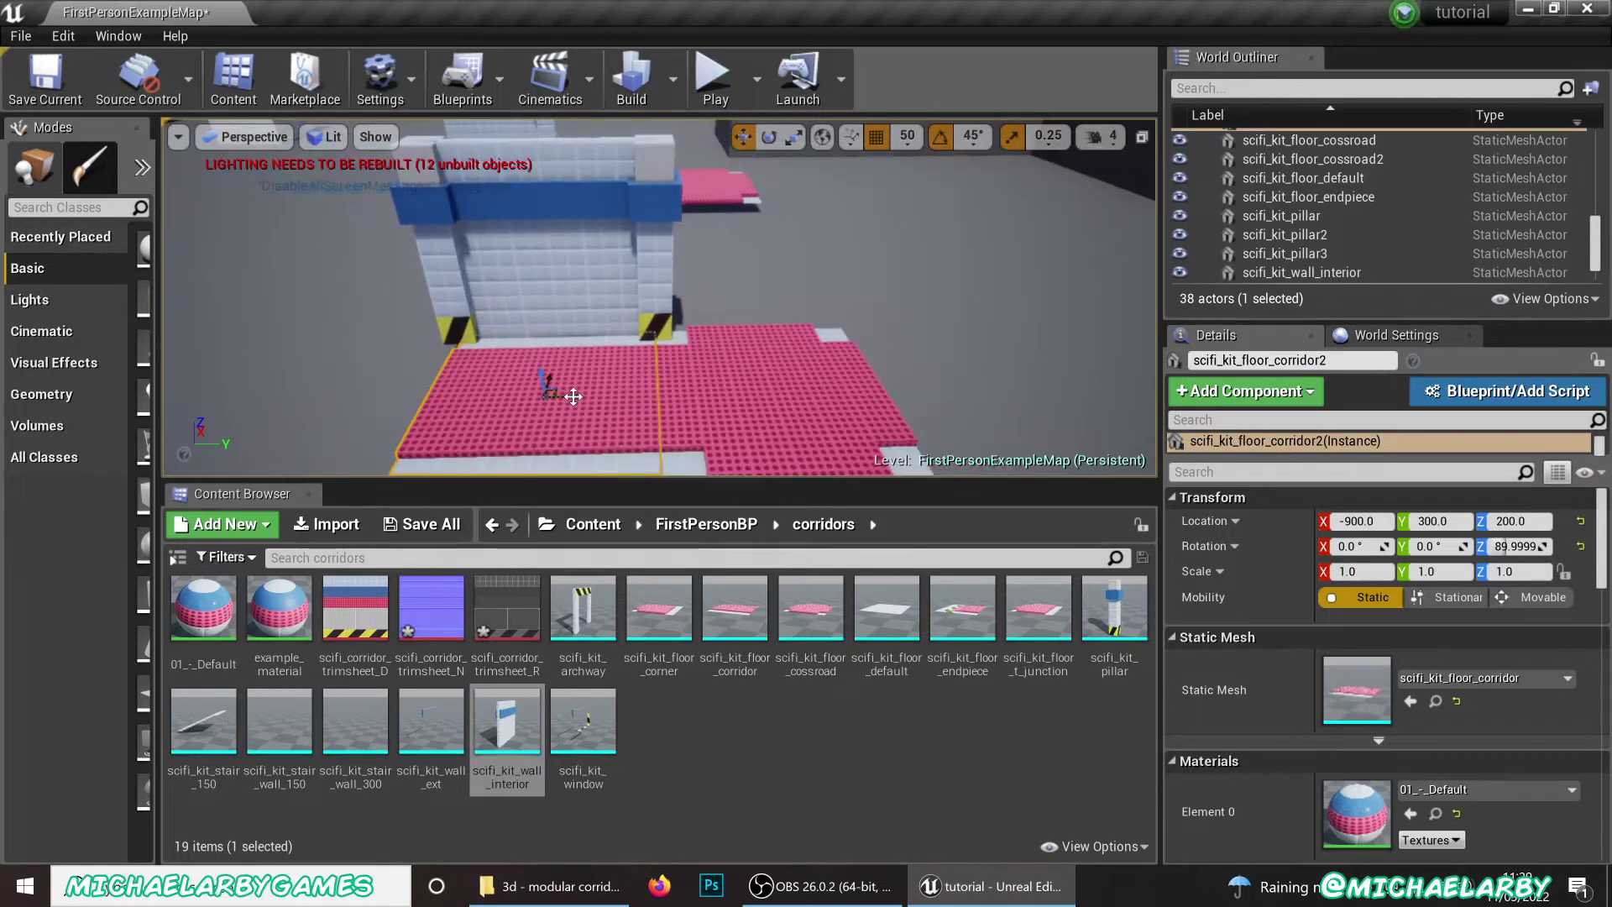
pyautogui.keyDown('alt'); pyautogui.moveTo(560, 395); pyautogui.dragTo(343, 379); pyautogui.keyUp('alt')
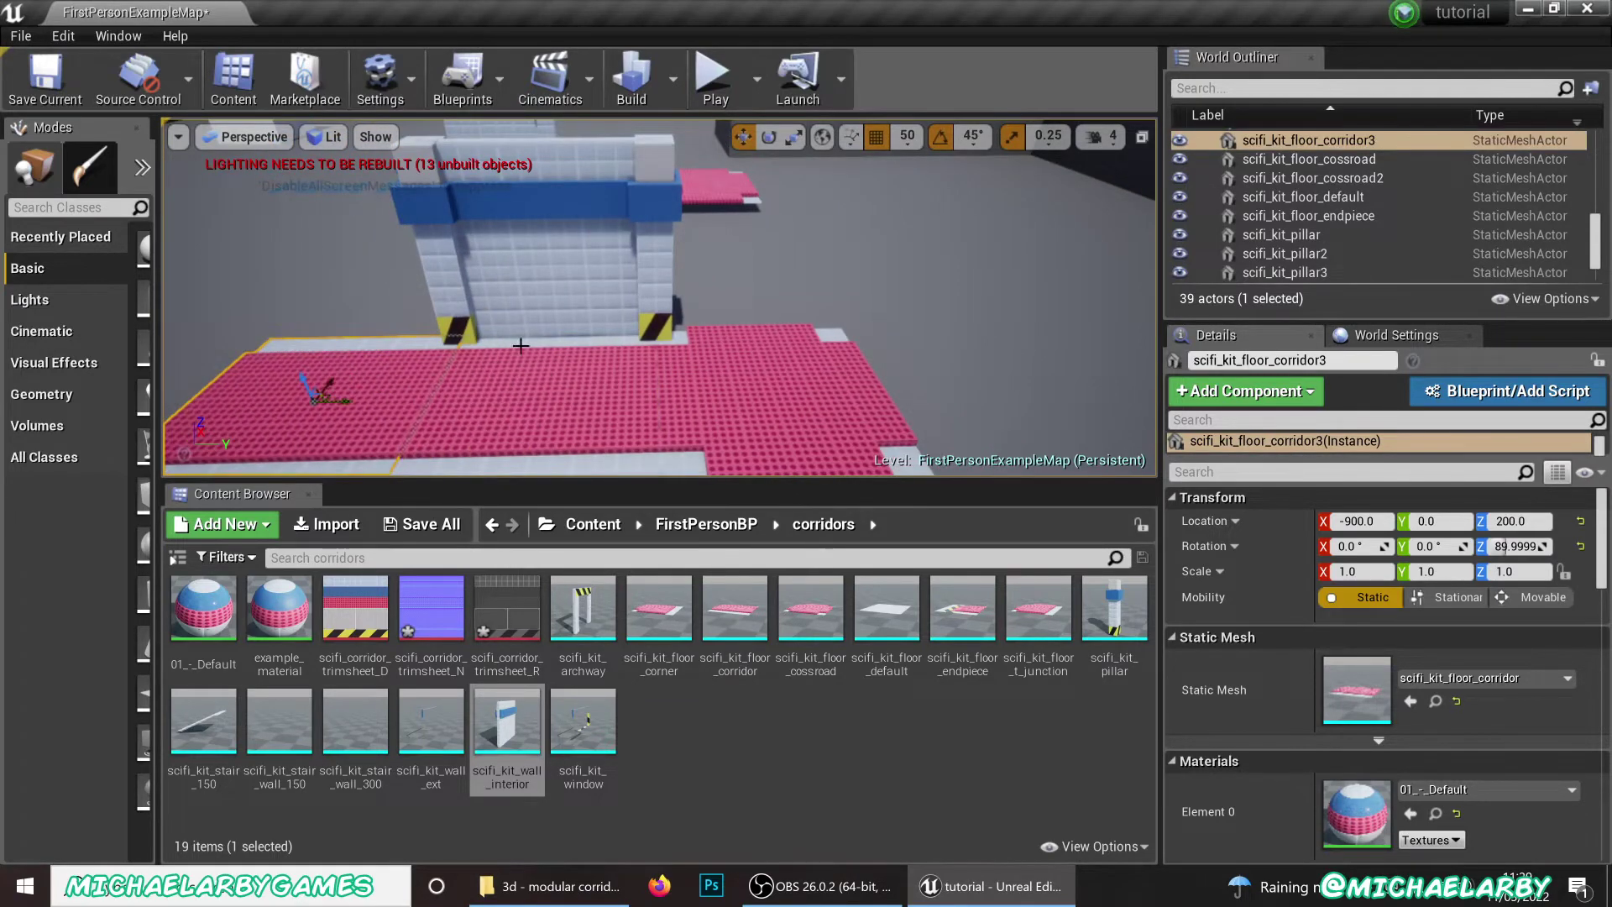
# Duplicate the striped end-piece floor from the original layout to X -1200, Y 300, Z 200 near the copied corridor
pyautogui.moveTo(552, 339); pyautogui.dragTo(528, 349, button='right')
pyautogui.click(625, 329)
pyautogui.click(629, 296)
pyautogui.click(653, 316)
pyautogui.click(613, 357)
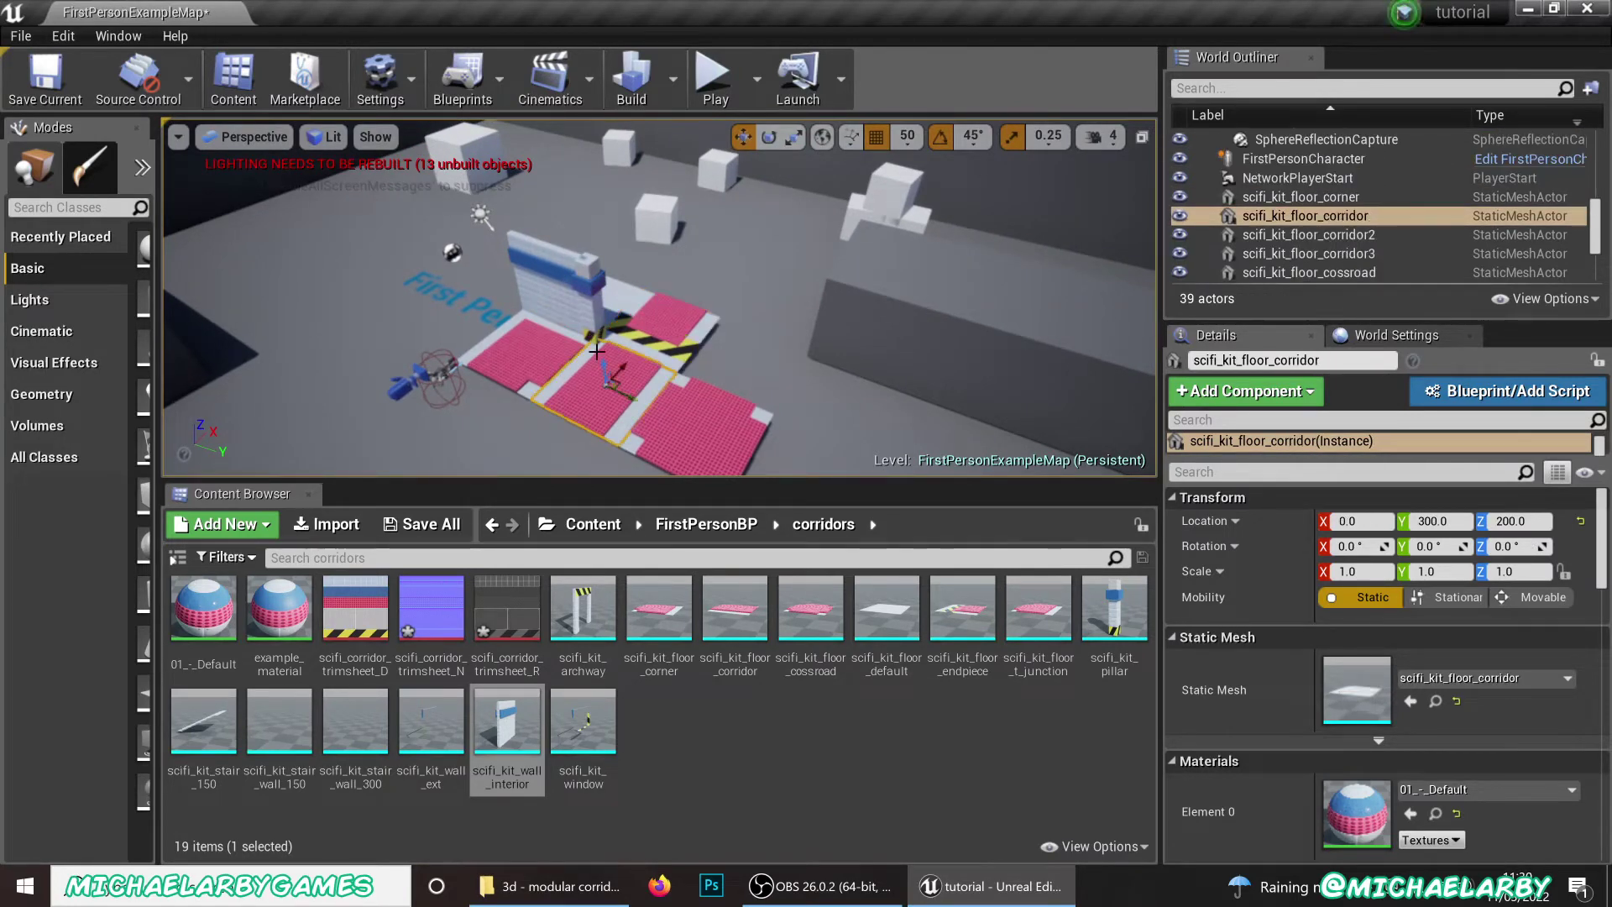
pyautogui.click(668, 333)
pyautogui.moveTo(668, 333)
pyautogui.mouseDown(button='right')
pyautogui.moveTo(646, 326)
pyautogui.moveTo(670, 311)
pyautogui.mouseUp(button='right')
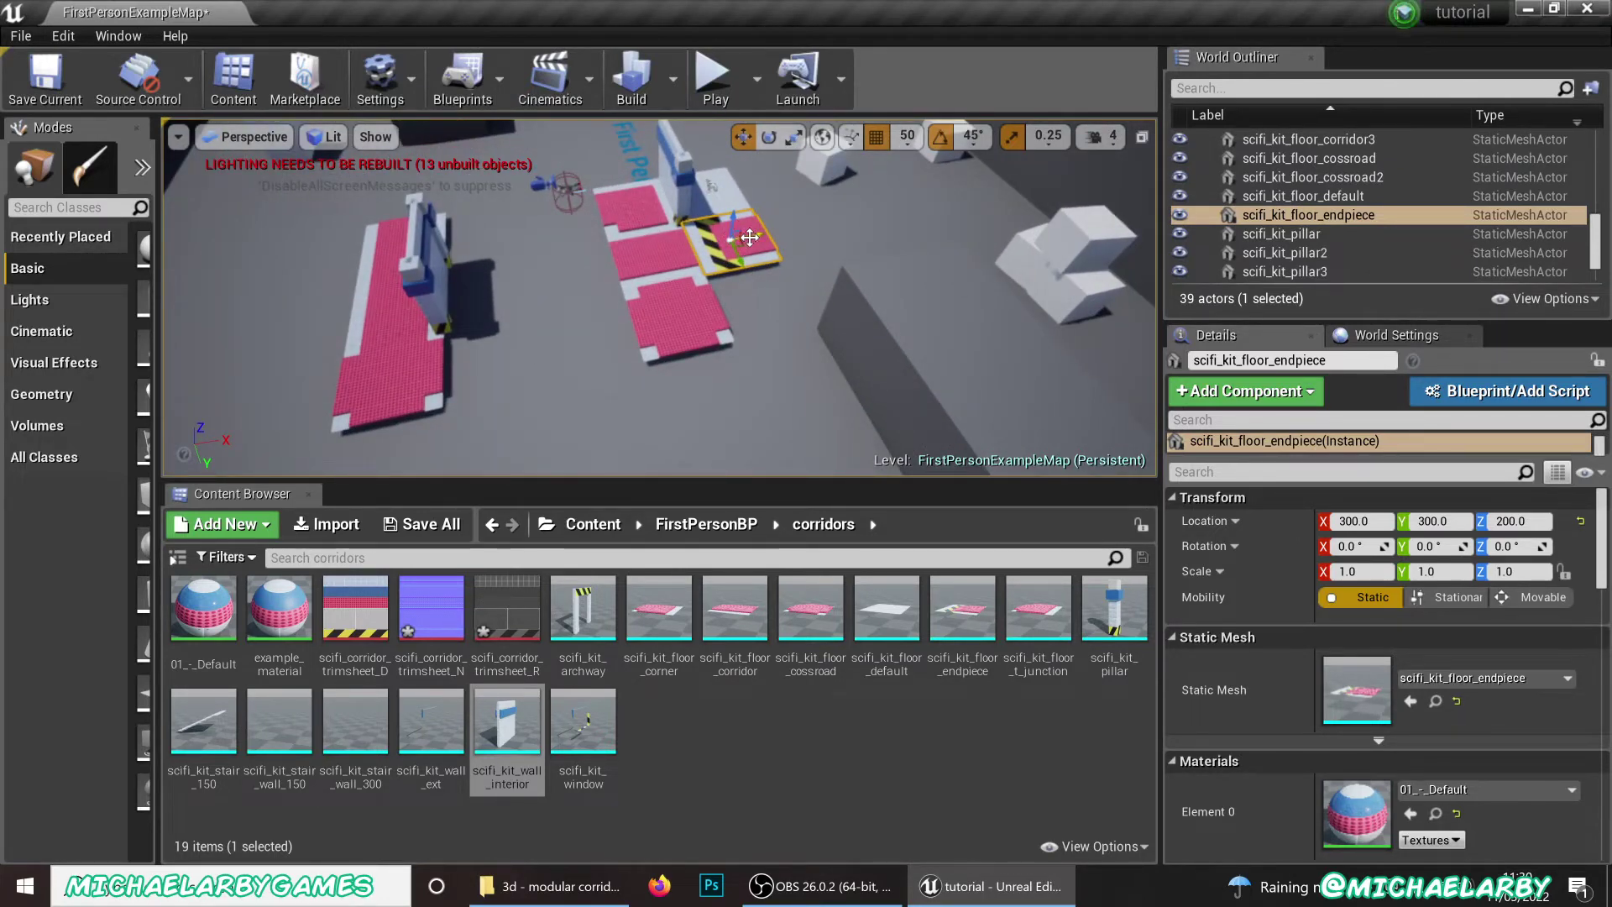
pyautogui.keyDown('alt'); pyautogui.moveTo(748, 236); pyautogui.dragTo(333, 275); pyautogui.keyUp('alt')
pyautogui.moveTo(333, 276); pyautogui.dragTo(198, 370, button='right')
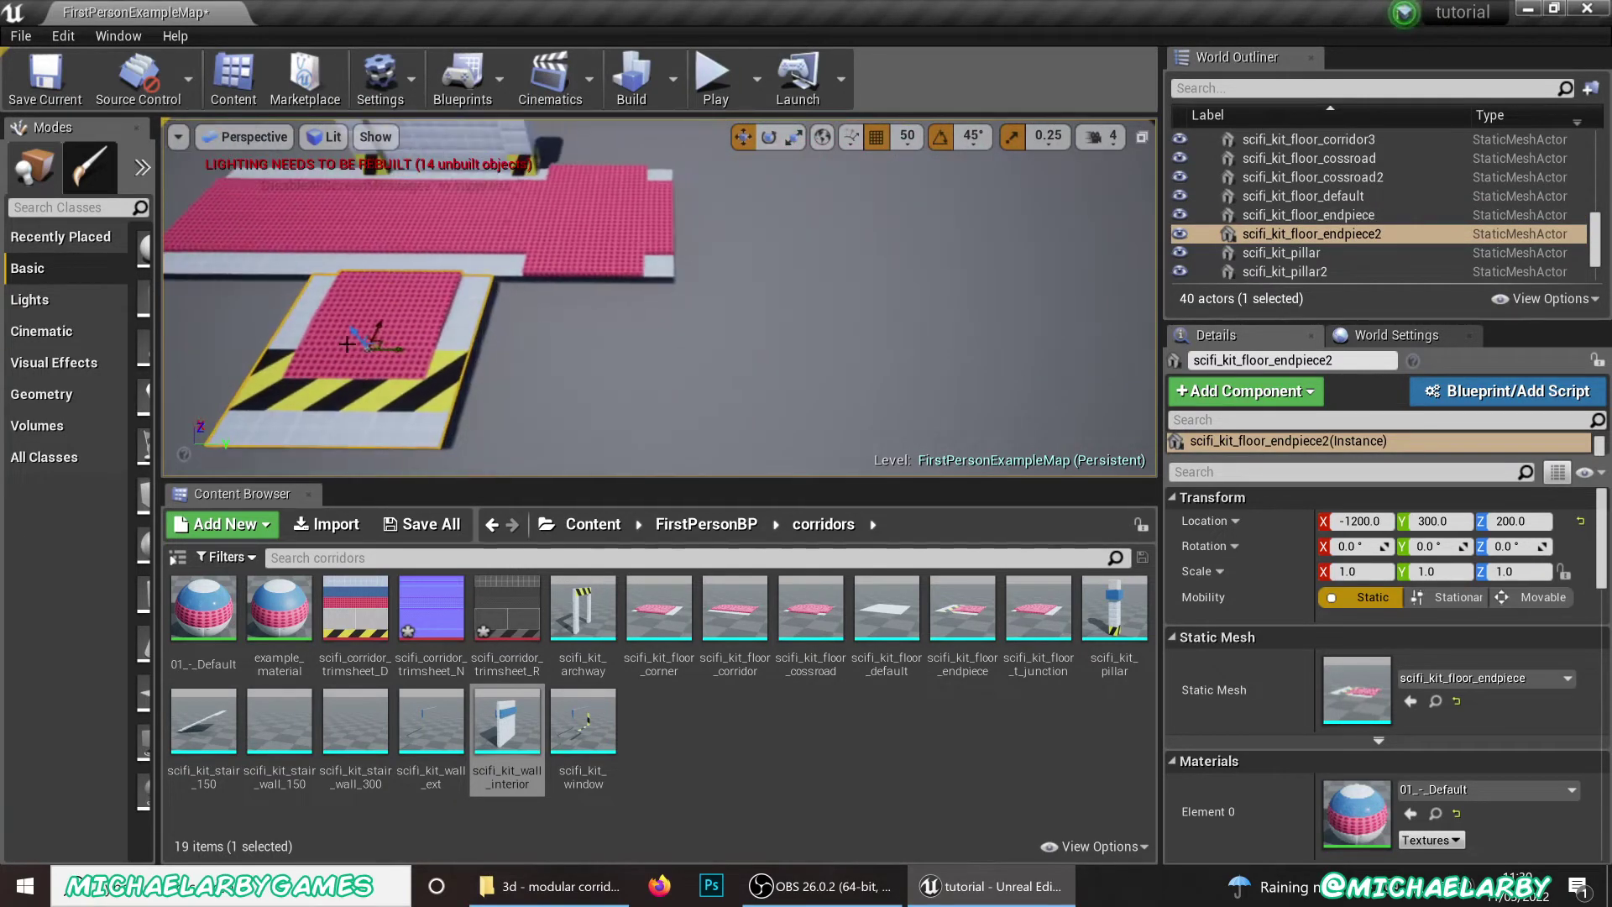
# Align the end piece with the copied crossroad, then duplicate it to X -900, Y 900, Z 200 and rotate the copy -90° about Z
pyautogui.moveTo(392, 347); pyautogui.dragTo(767, 211)
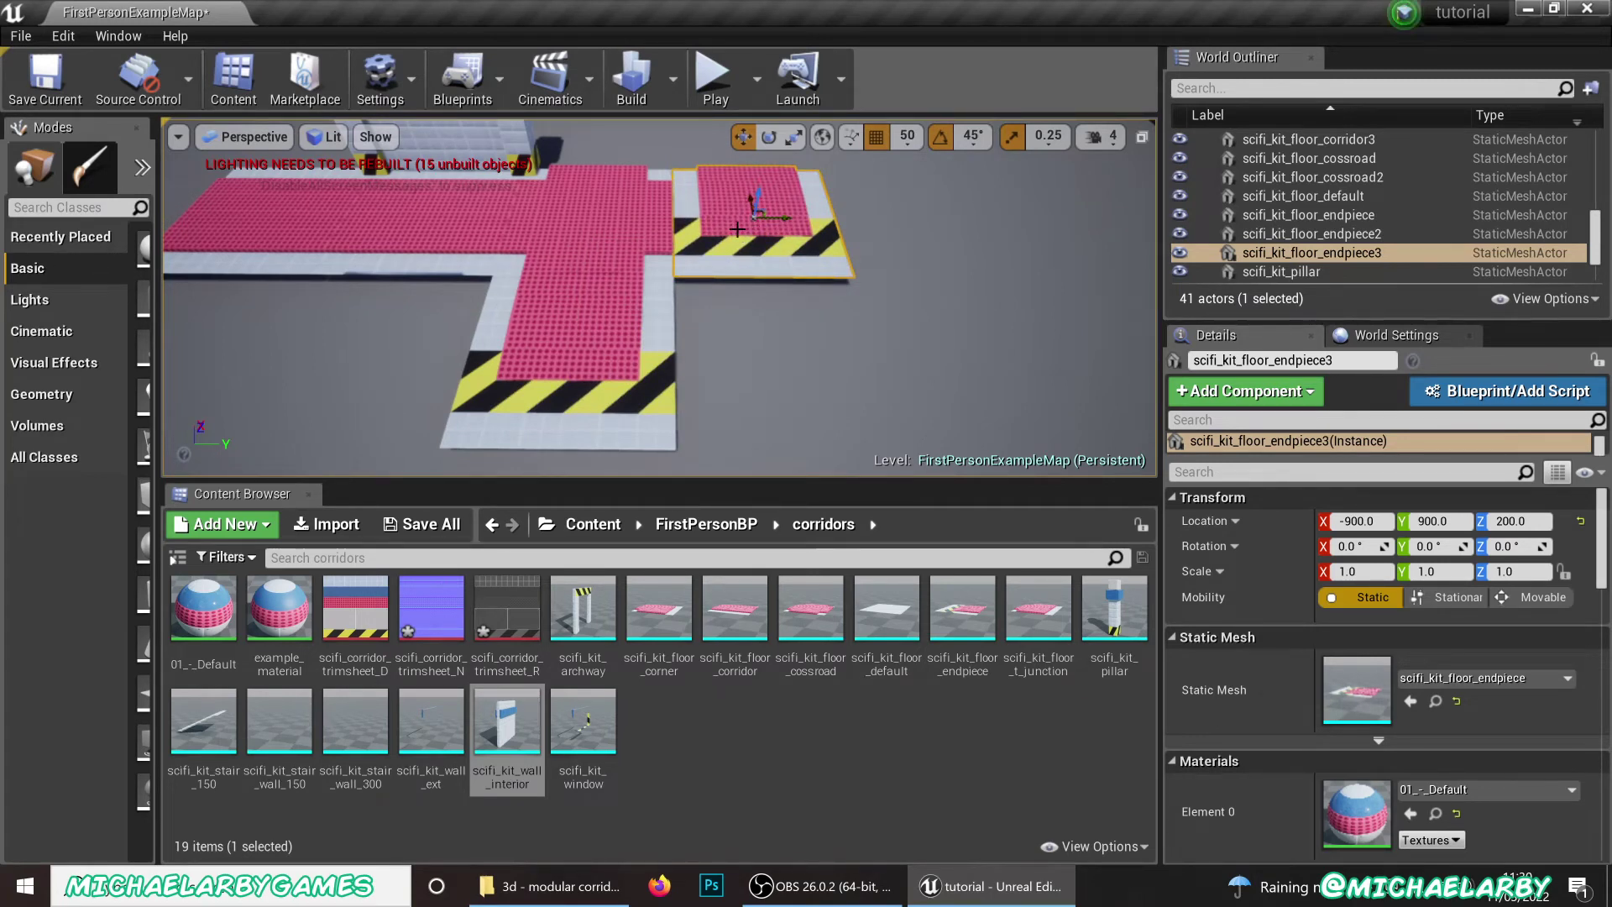
pyautogui.moveTo(727, 241); pyautogui.dragTo(690, 268)
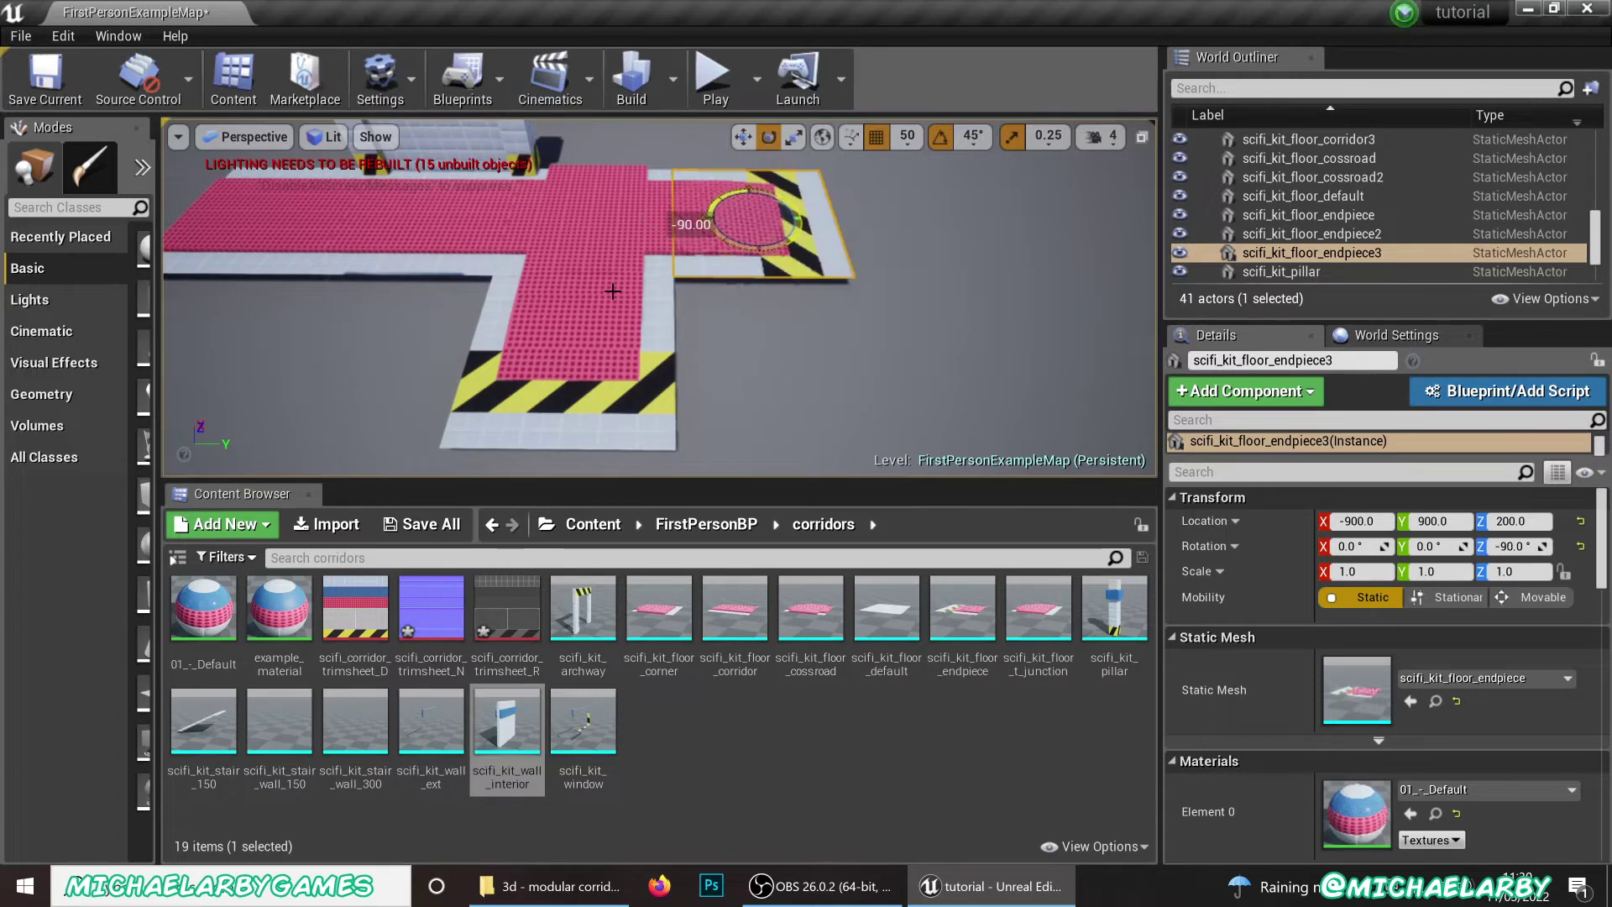
# Duplicate the plain default floor to X -900, Y 1200, Z 200 beyond the end piece, and add further copies ending at X -1200, Y 900
pyautogui.click(507, 307)
pyautogui.click(403, 214)
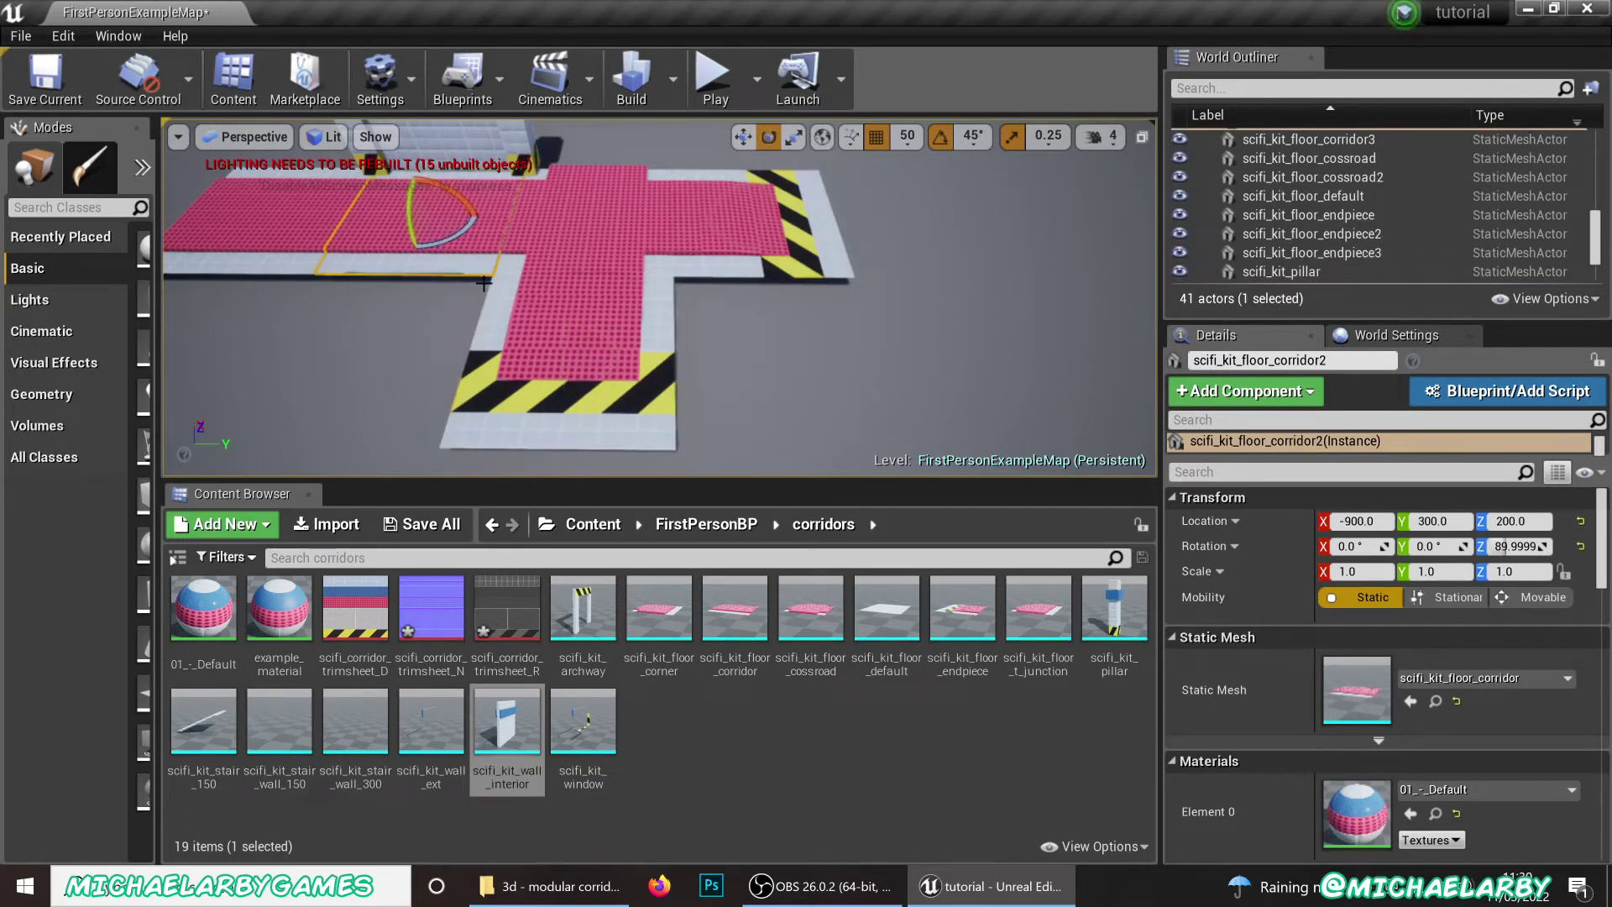
pyautogui.moveTo(403, 214); pyautogui.dragTo(235, 252, button='right')
pyautogui.moveTo(487, 244); pyautogui.dragTo(573, 285, button='right')
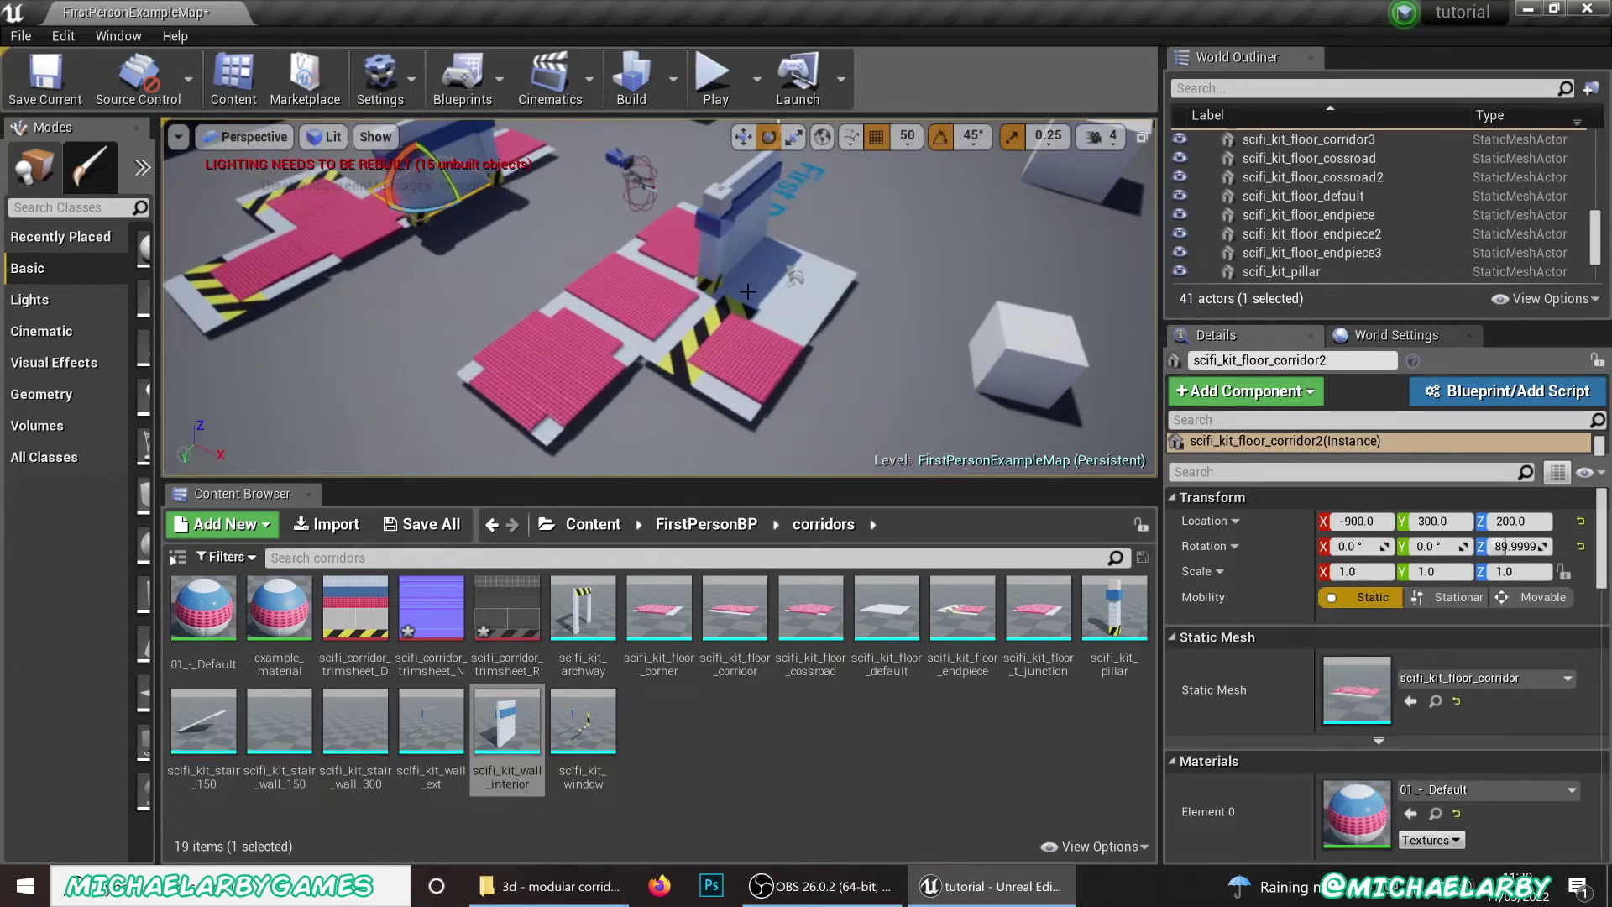
pyautogui.click(785, 307)
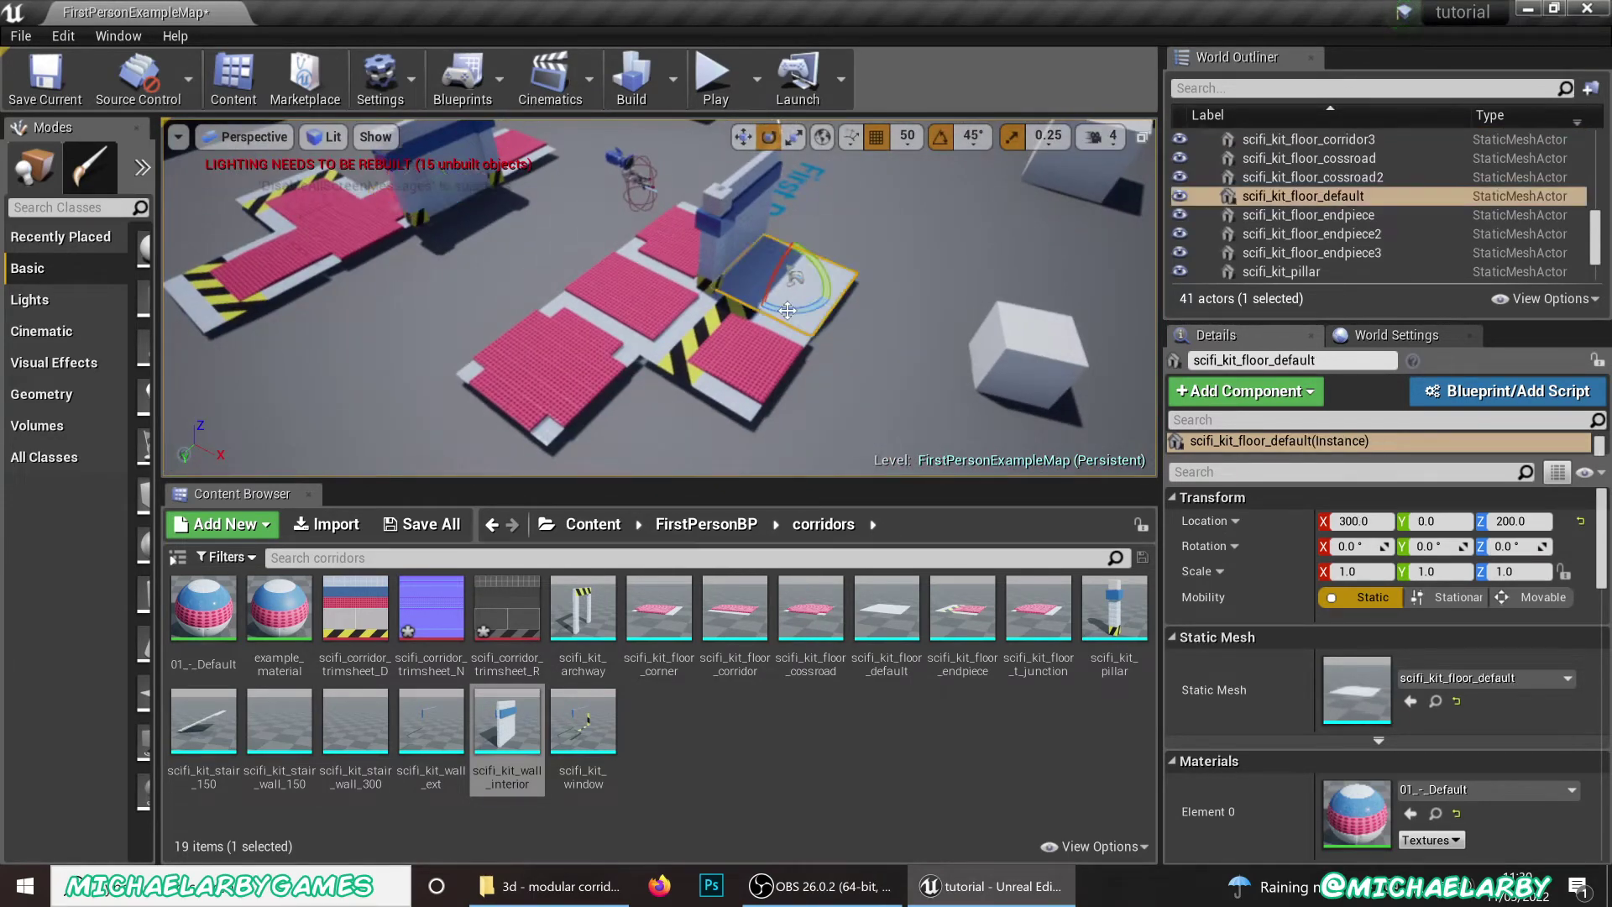
pyautogui.click(743, 136)
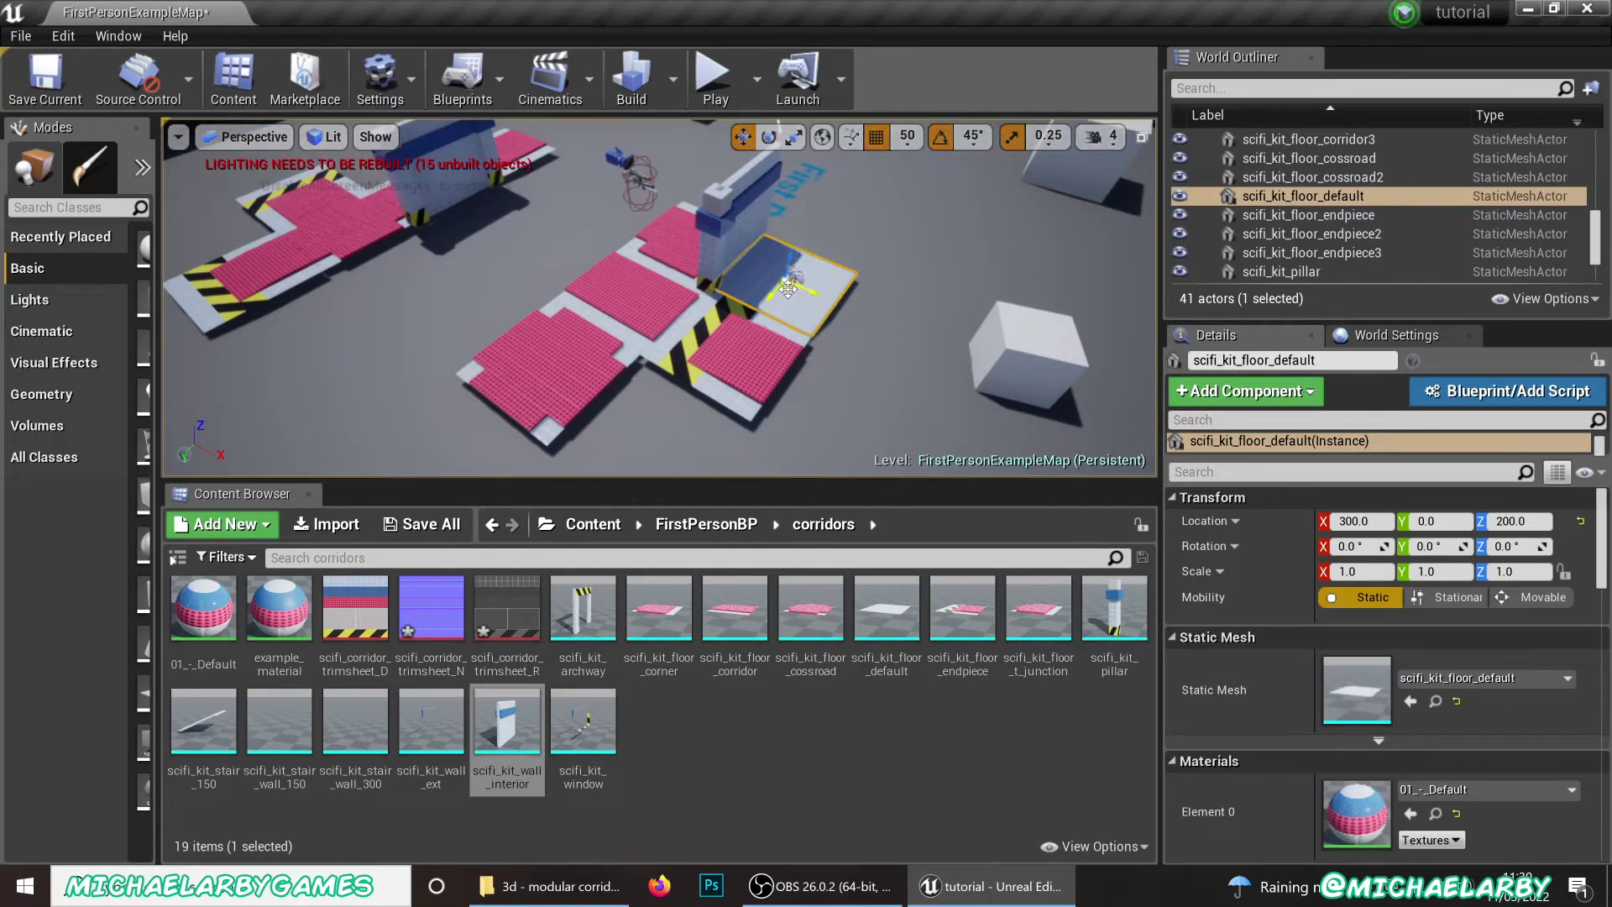
pyautogui.moveTo(787, 288)
pyautogui.keyDown('alt'); pyautogui.mouseDown()
pyautogui.moveTo(206, 328)
pyautogui.moveTo(164, 303)
pyautogui.moveTo(794, 277)
pyautogui.mouseUp(); pyautogui.keyUp('alt')
pyautogui.moveTo(794, 277); pyautogui.dragTo(932, 294, button='right')
pyautogui.moveTo(470, 294); pyautogui.dragTo(313, 324, button='right')
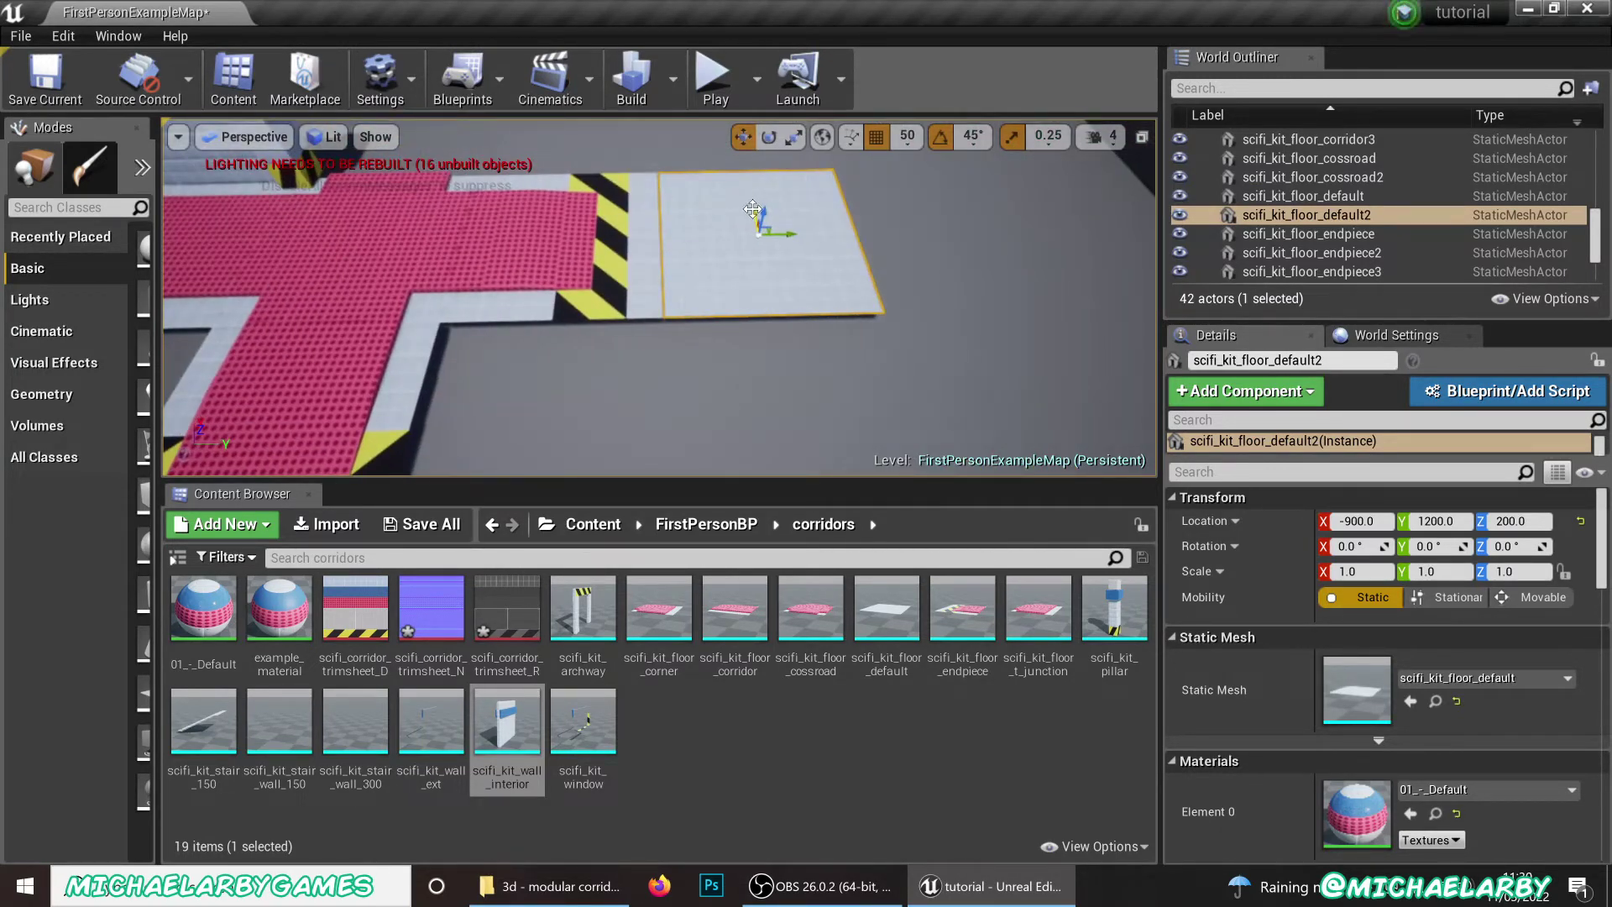
pyautogui.keyDown('alt'); pyautogui.moveTo(752, 210); pyautogui.dragTo(569, 411); pyautogui.keyUp('alt')
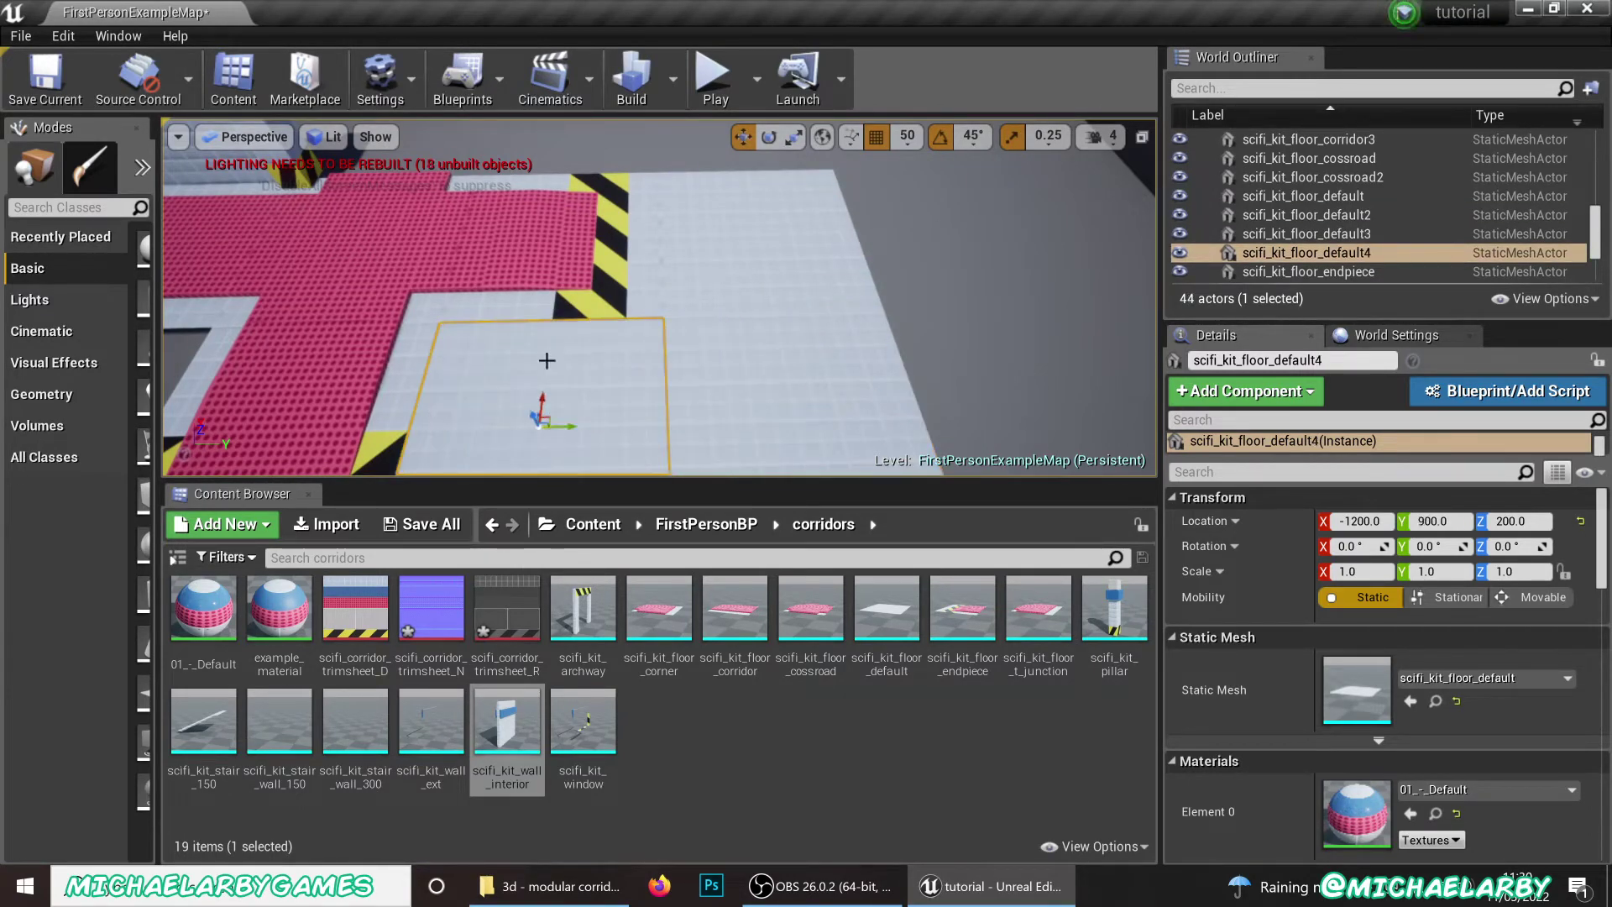
# Duplicate the corridor wall together with its two pillars along Y past the crossroad, placing the wall at X -750, Y 900, Z 200
pyautogui.moveTo(524, 316); pyautogui.dragTo(495, 256, button='right')
pyautogui.click(508, 260)
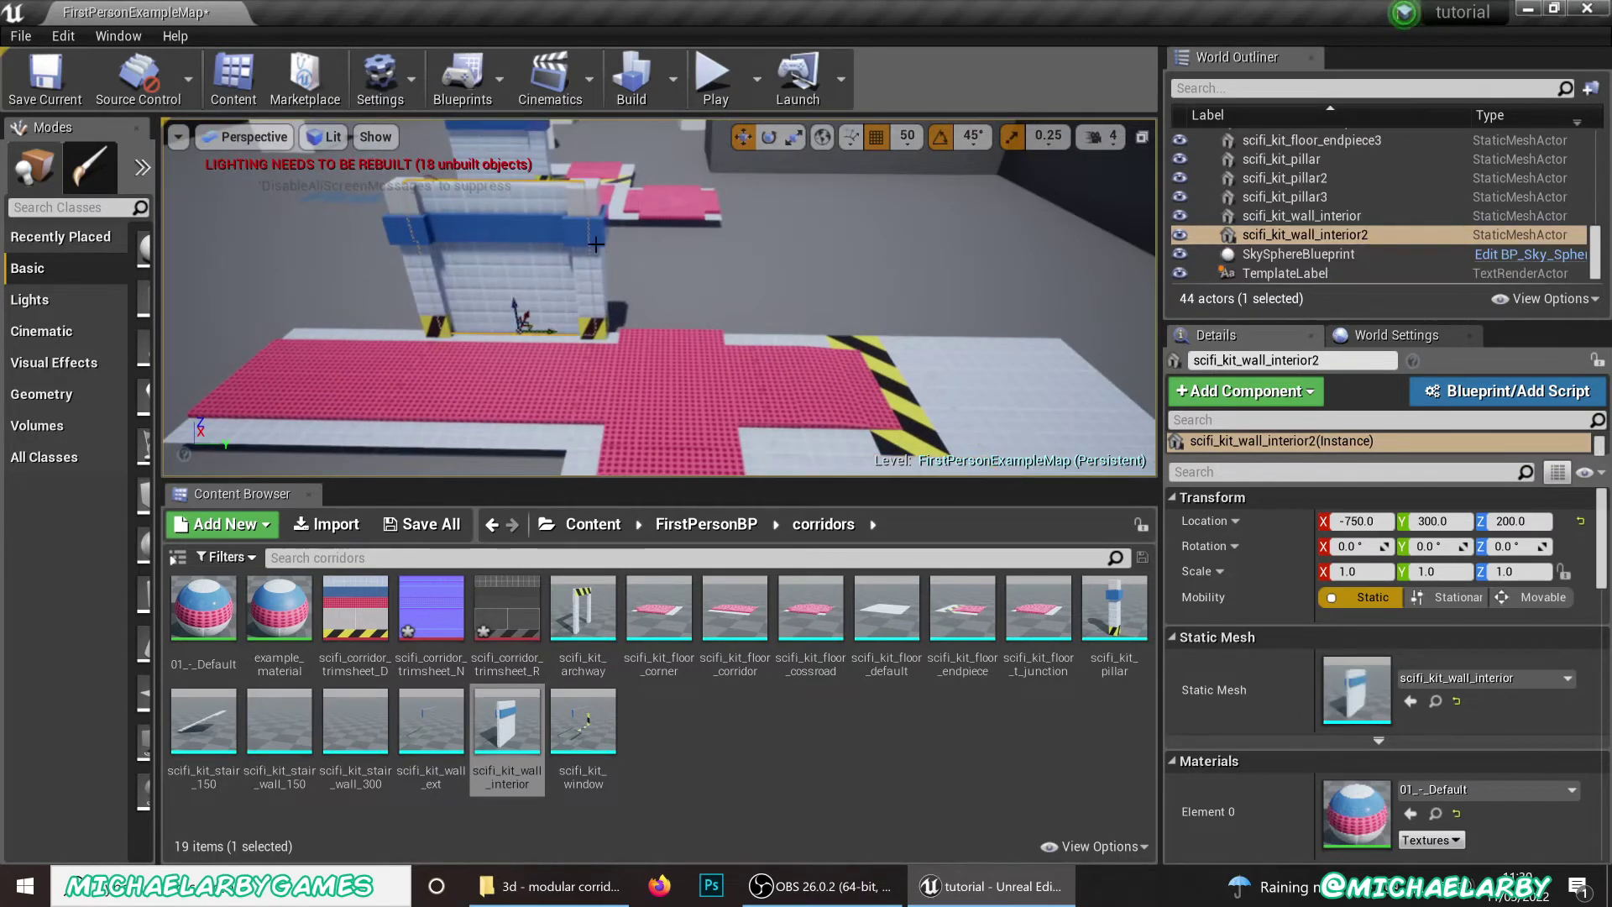
pyautogui.keyDown('ctrl'); pyautogui.click(596, 244); pyautogui.keyUp('ctrl')
pyautogui.keyDown('ctrl'); pyautogui.click(413, 262); pyautogui.keyUp('ctrl')
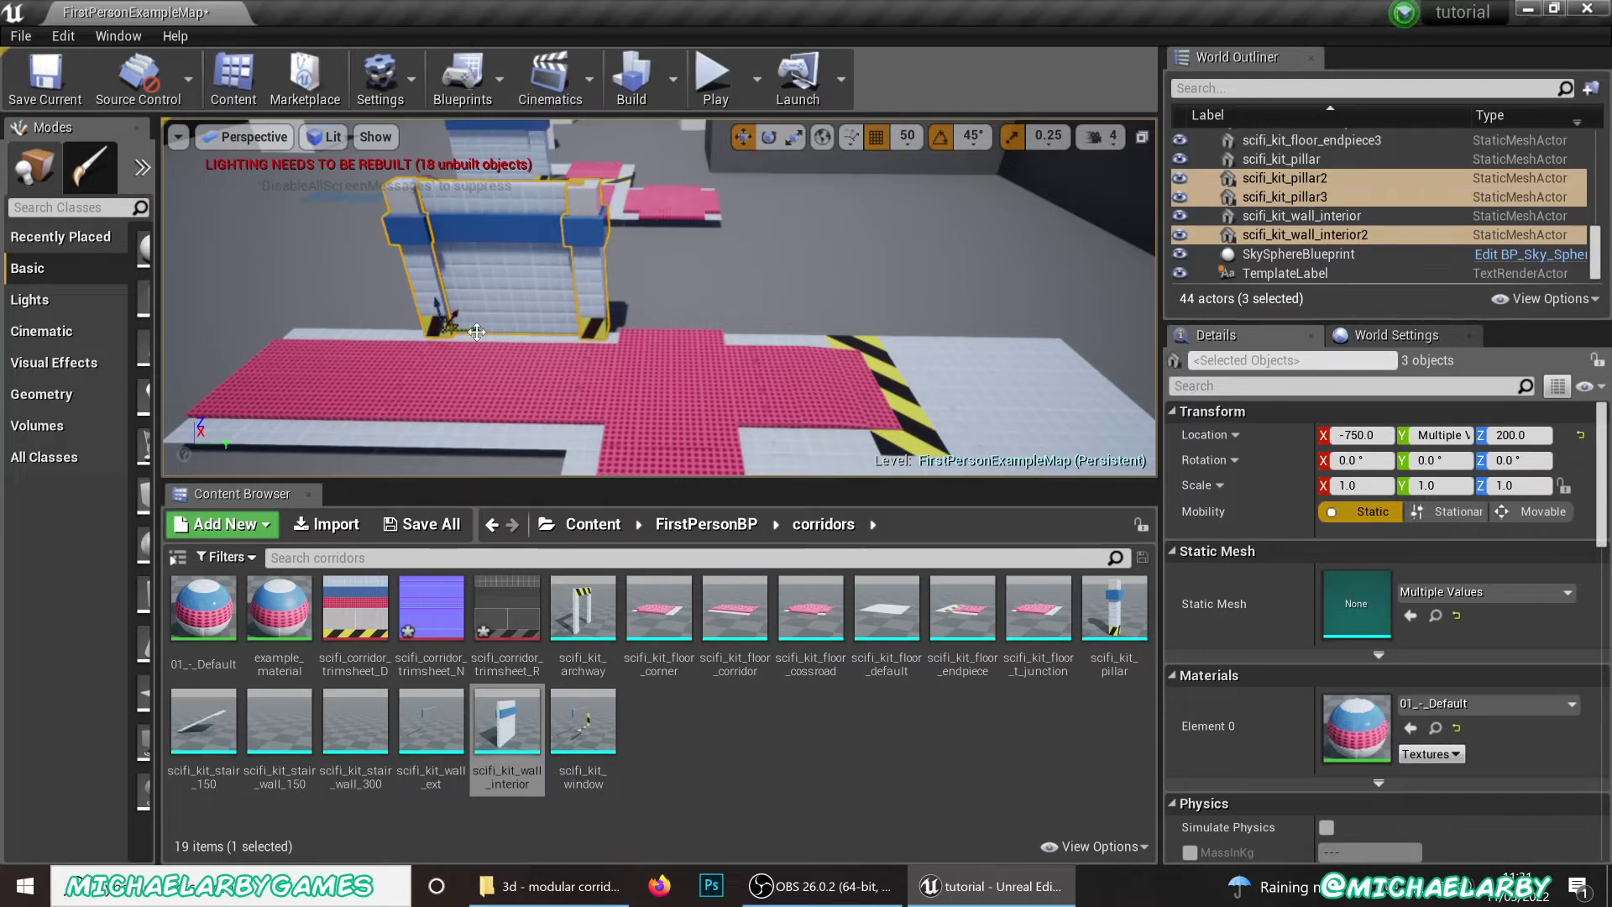
pyautogui.keyDown('alt'); pyautogui.moveTo(487, 332); pyautogui.dragTo(774, 326); pyautogui.keyUp('alt')
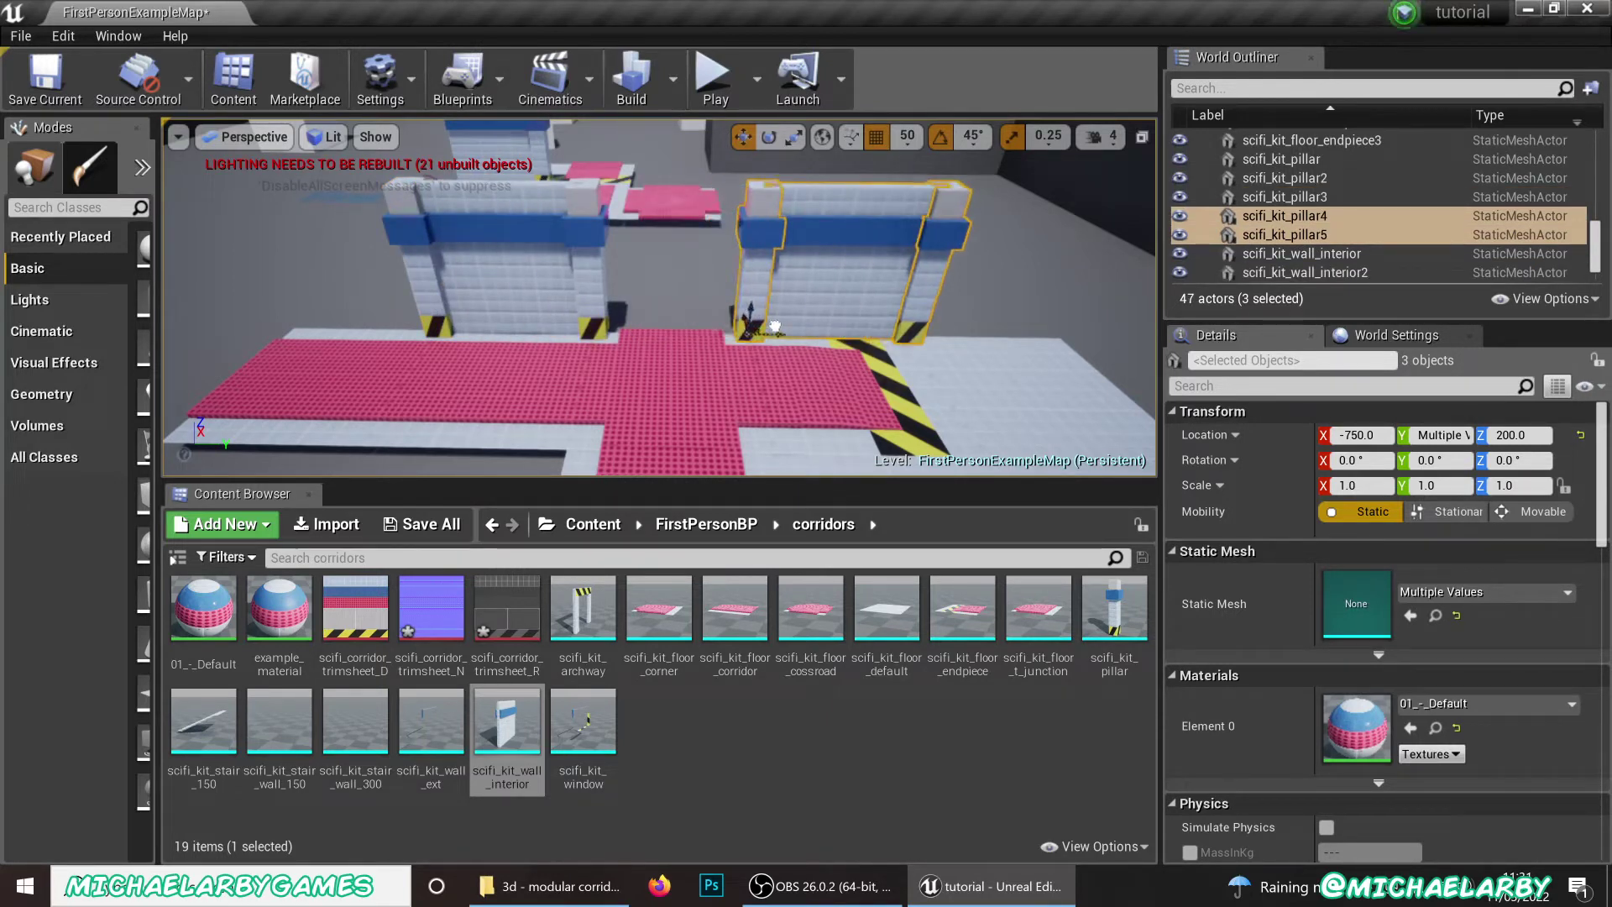
# Duplicate the new wall along Y to X -750, Y 1200, Z 200 and check the join at the pillar between the walls
pyautogui.click(889, 336)
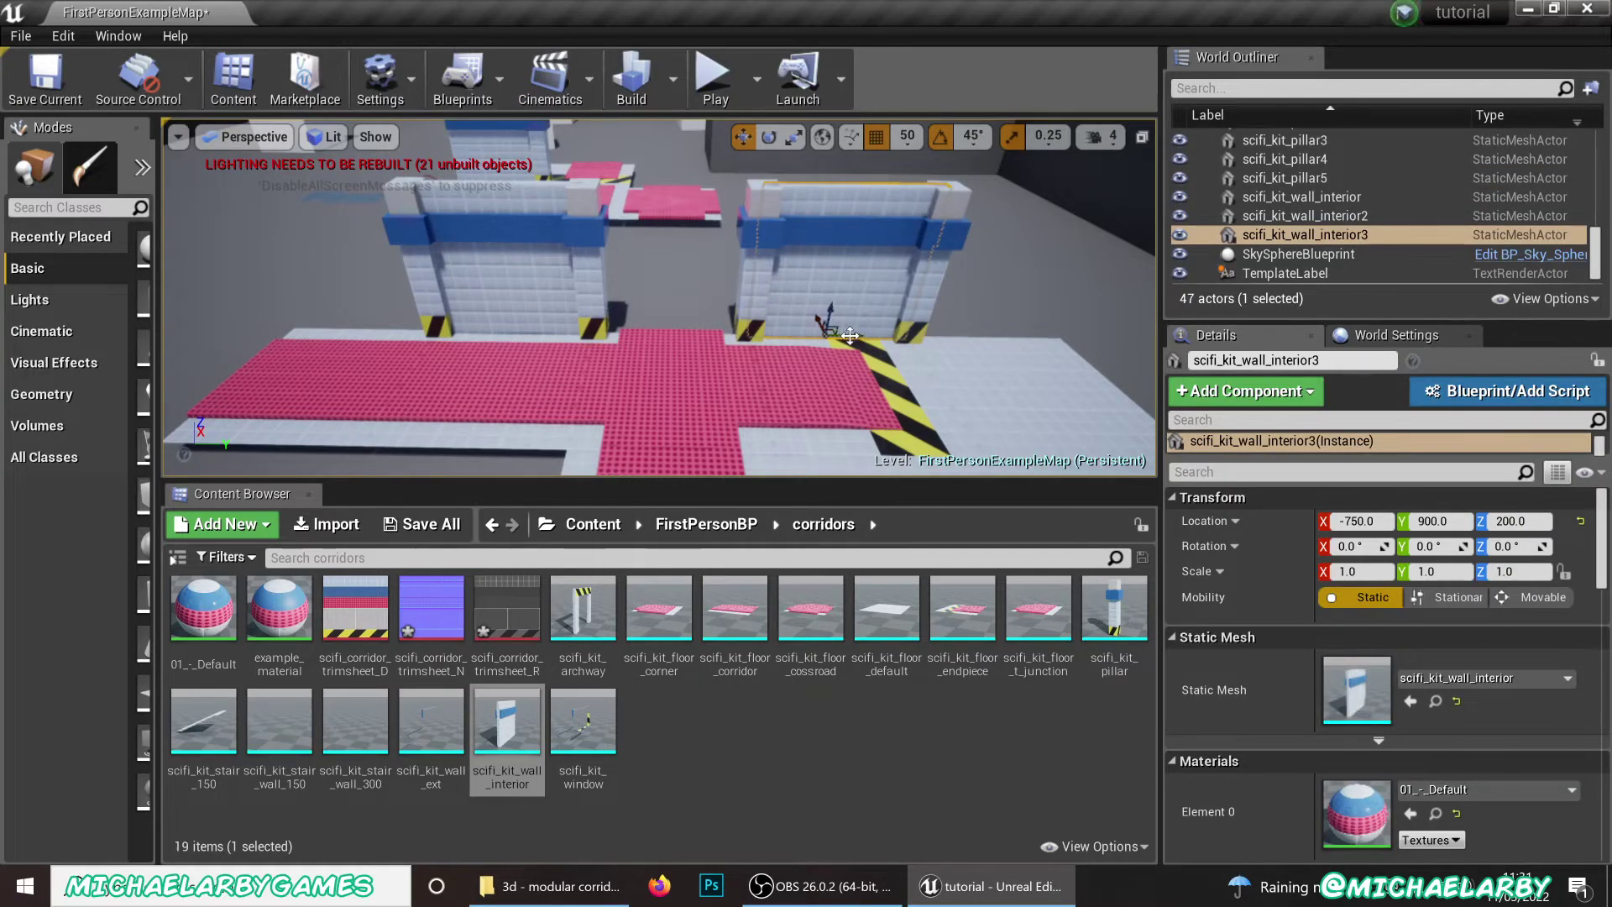
pyautogui.keyDown('alt'); pyautogui.moveTo(850, 336); pyautogui.dragTo(1000, 336); pyautogui.keyUp('alt')
pyautogui.moveTo(970, 366)
pyautogui.mouseDown(button='right')
pyautogui.moveTo(1058, 370)
pyautogui.moveTo(1007, 352)
pyautogui.moveTo(957, 387)
pyautogui.mouseUp(button='right')
pyautogui.moveTo(823, 466); pyautogui.dragTo(818, 470, button='right')
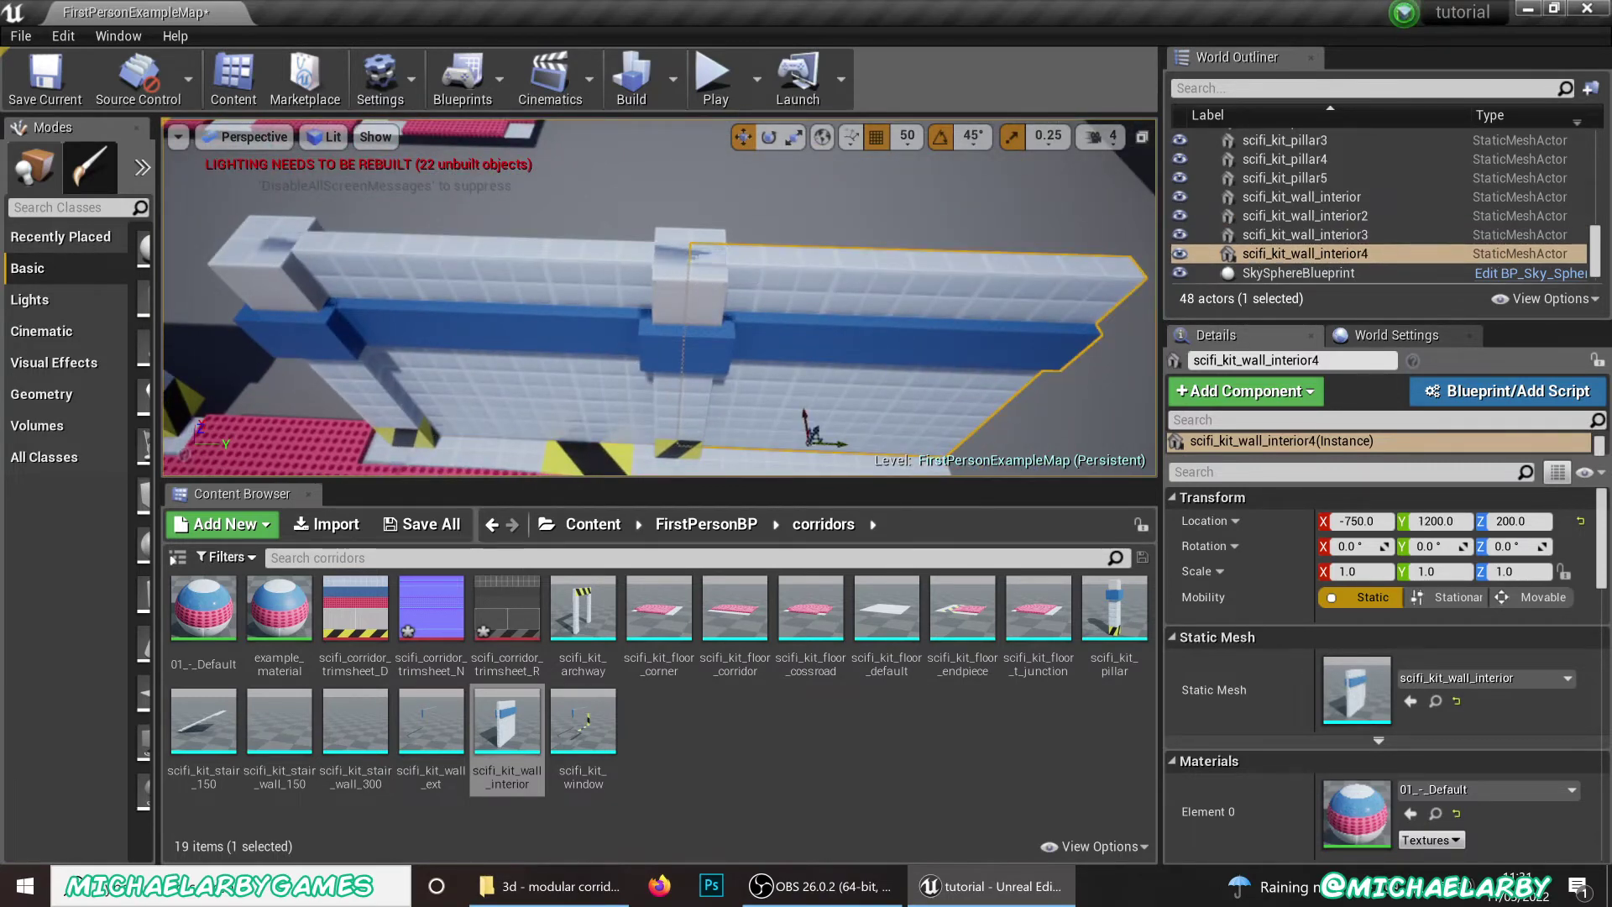
pyautogui.click(663, 269)
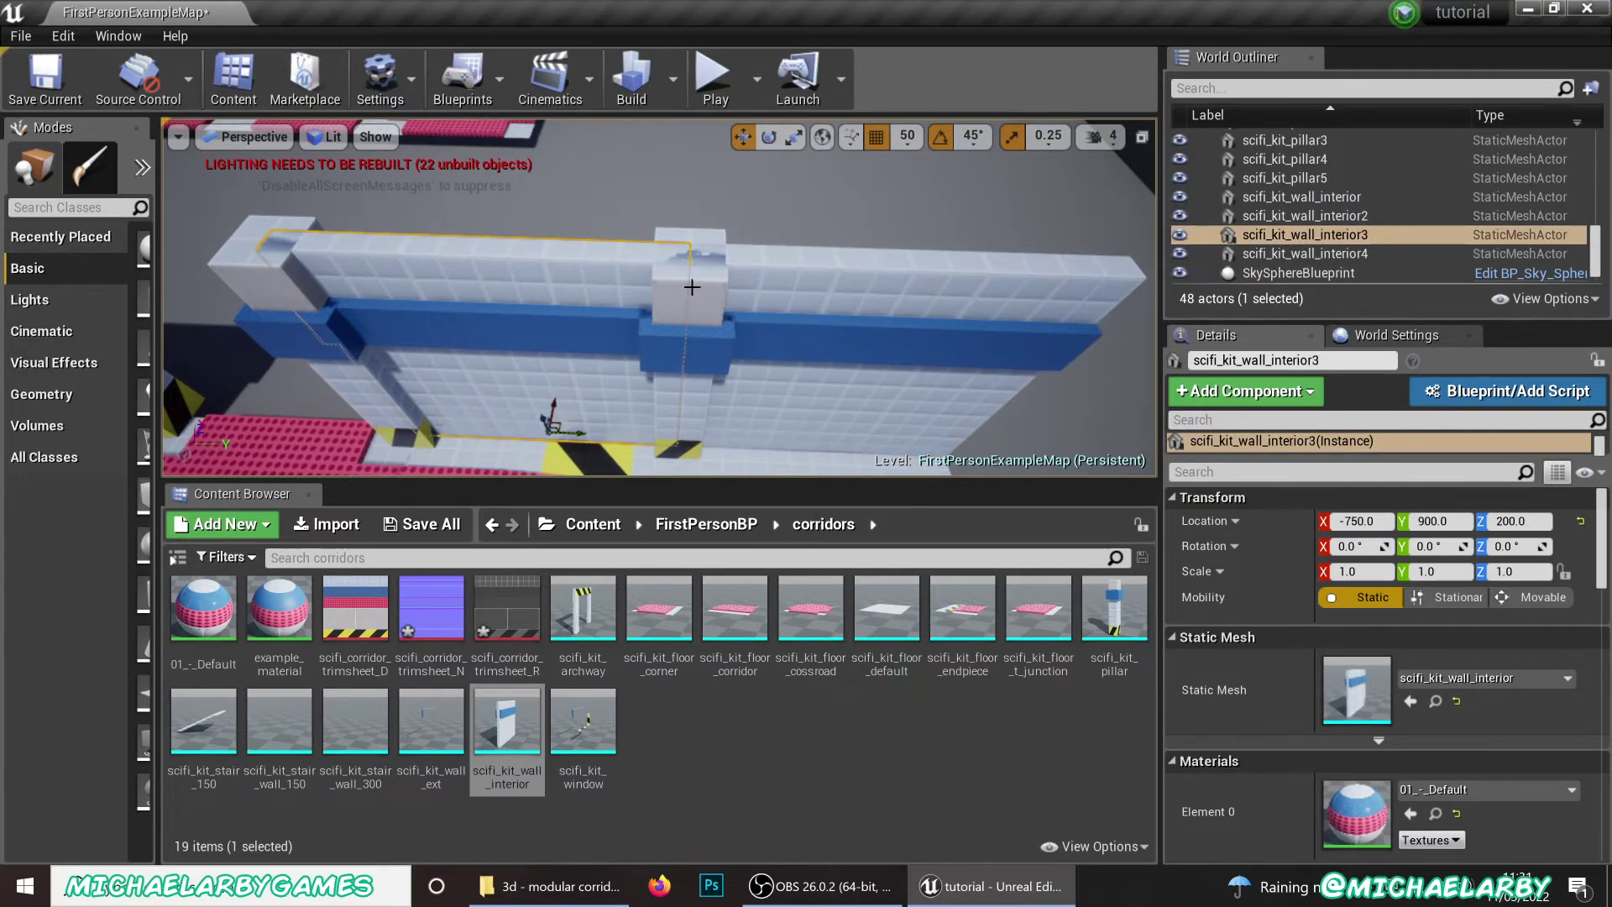
pyautogui.click(686, 401)
pyautogui.moveTo(681, 414)
pyautogui.mouseDown()
pyautogui.moveTo(684, 231)
pyautogui.moveTo(681, 403)
pyautogui.mouseUp()
pyautogui.press('s')
pyautogui.moveTo(678, 315); pyautogui.dragTo(756, 352, button='right')
# Duplicate the end wall, rotate the copy 90° about Z and place it along the plain floor's outer edge at X -900, Y 1350, Z 200
pyautogui.click(644, 272)
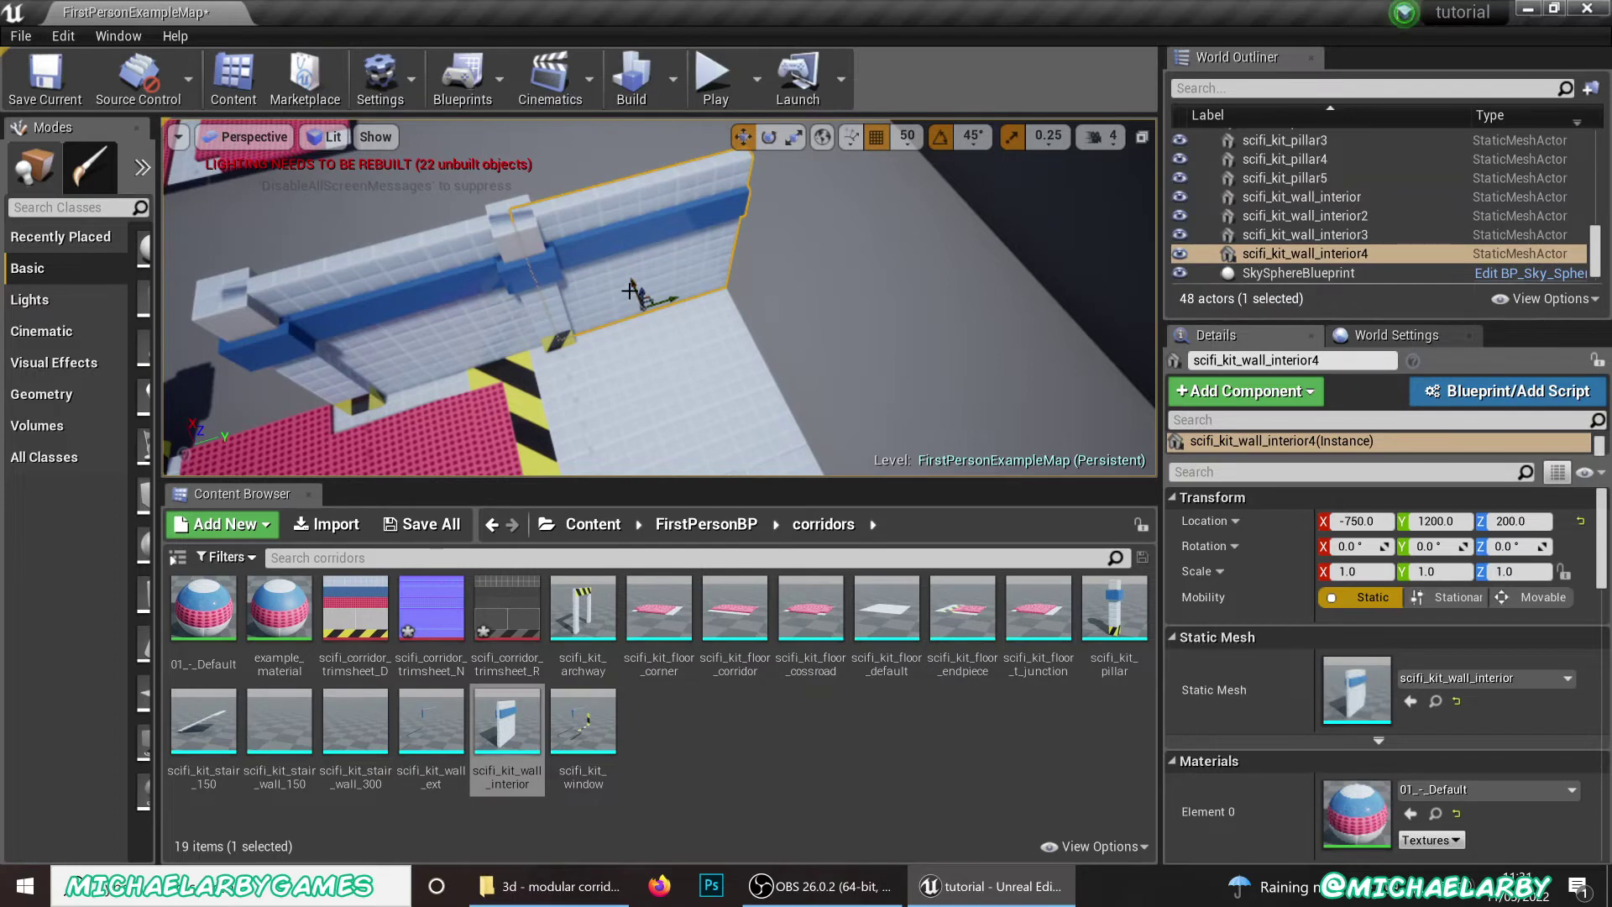
pyautogui.keyDown('alt'); pyautogui.moveTo(638, 294); pyautogui.dragTo(720, 374); pyautogui.keyUp('alt')
pyautogui.press('e')
pyautogui.moveTo(646, 414); pyautogui.dragTo(647, 412)
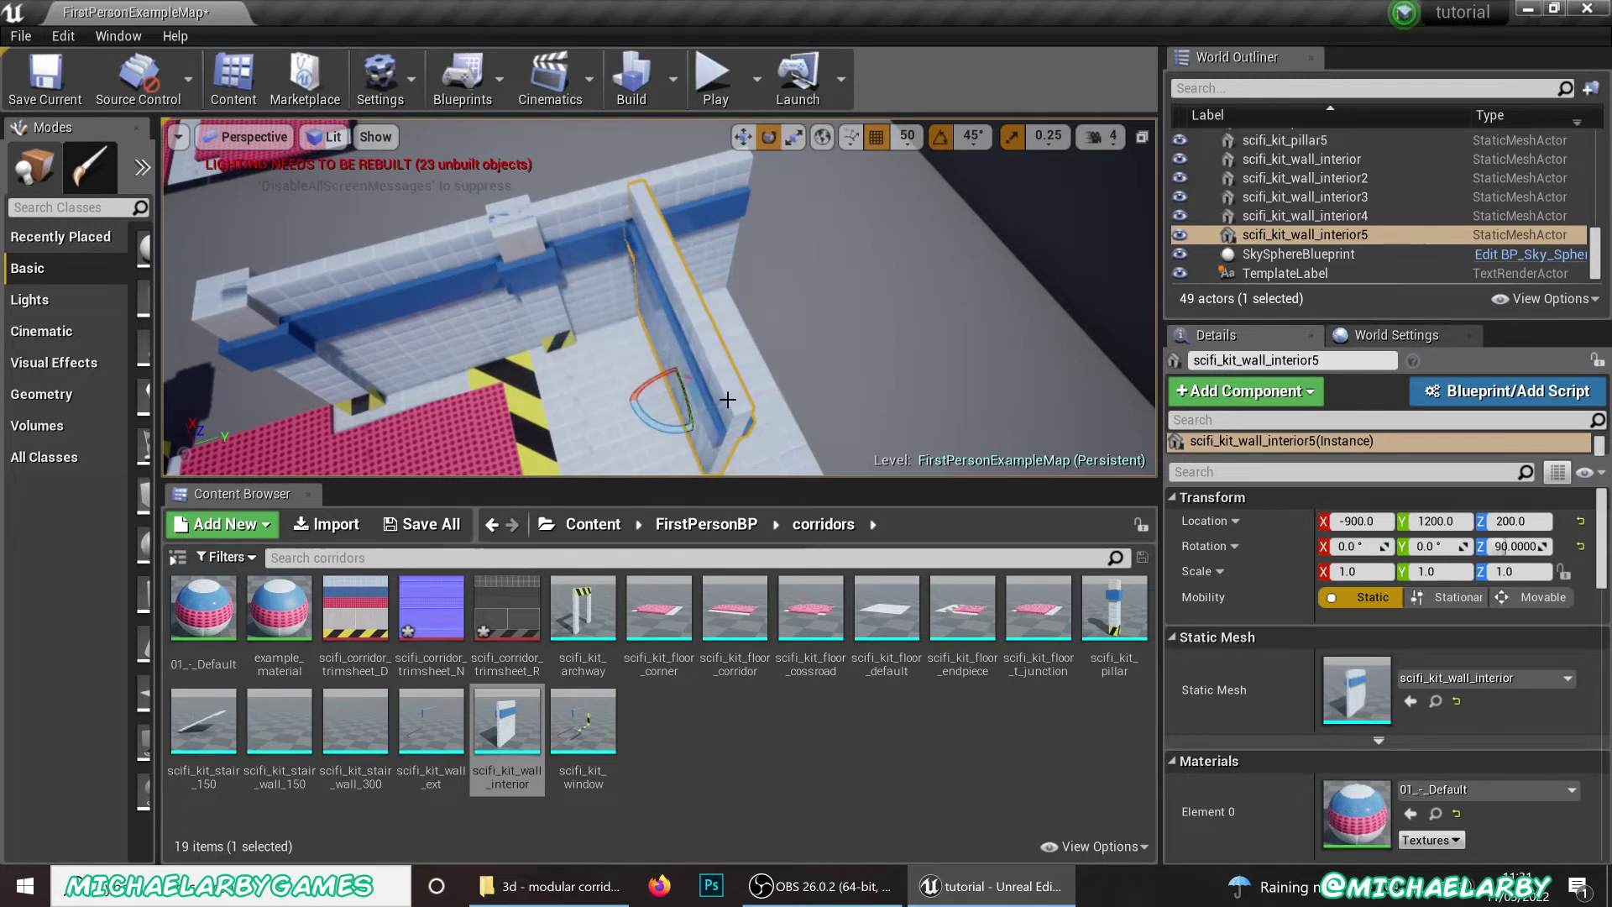
pyautogui.press('w')
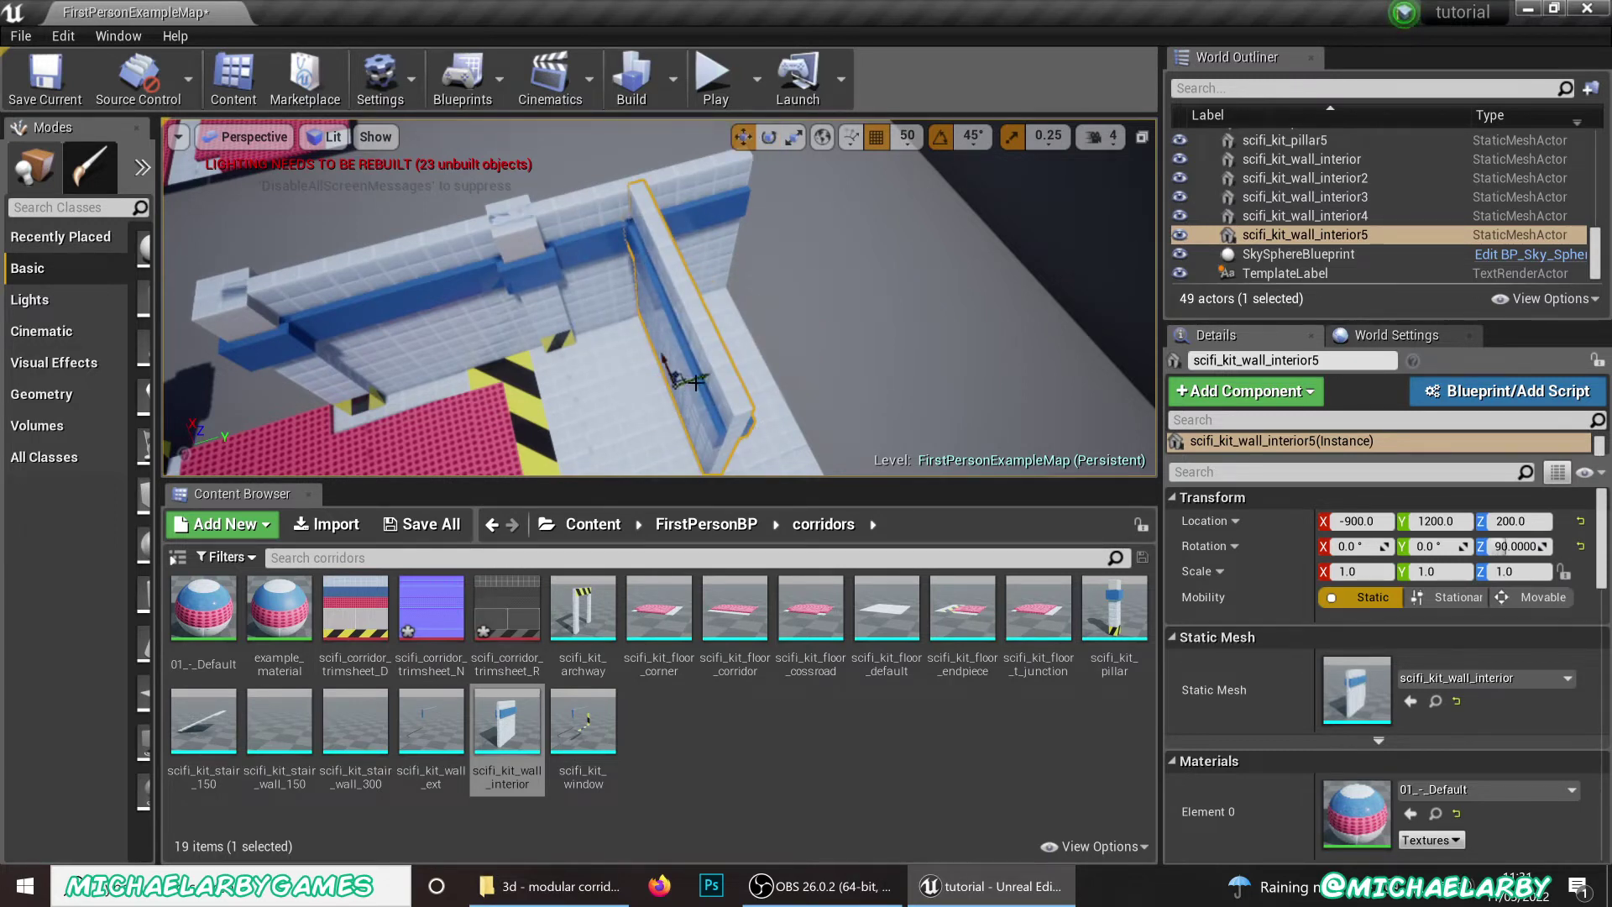
pyautogui.moveTo(696, 382); pyautogui.dragTo(801, 361)
# Duplicate the pillar between the two walls along Y into the corner where the rotated wall meets the straight one
pyautogui.moveTo(800, 361); pyautogui.dragTo(364, 184, button='right')
pyautogui.click(440, 316)
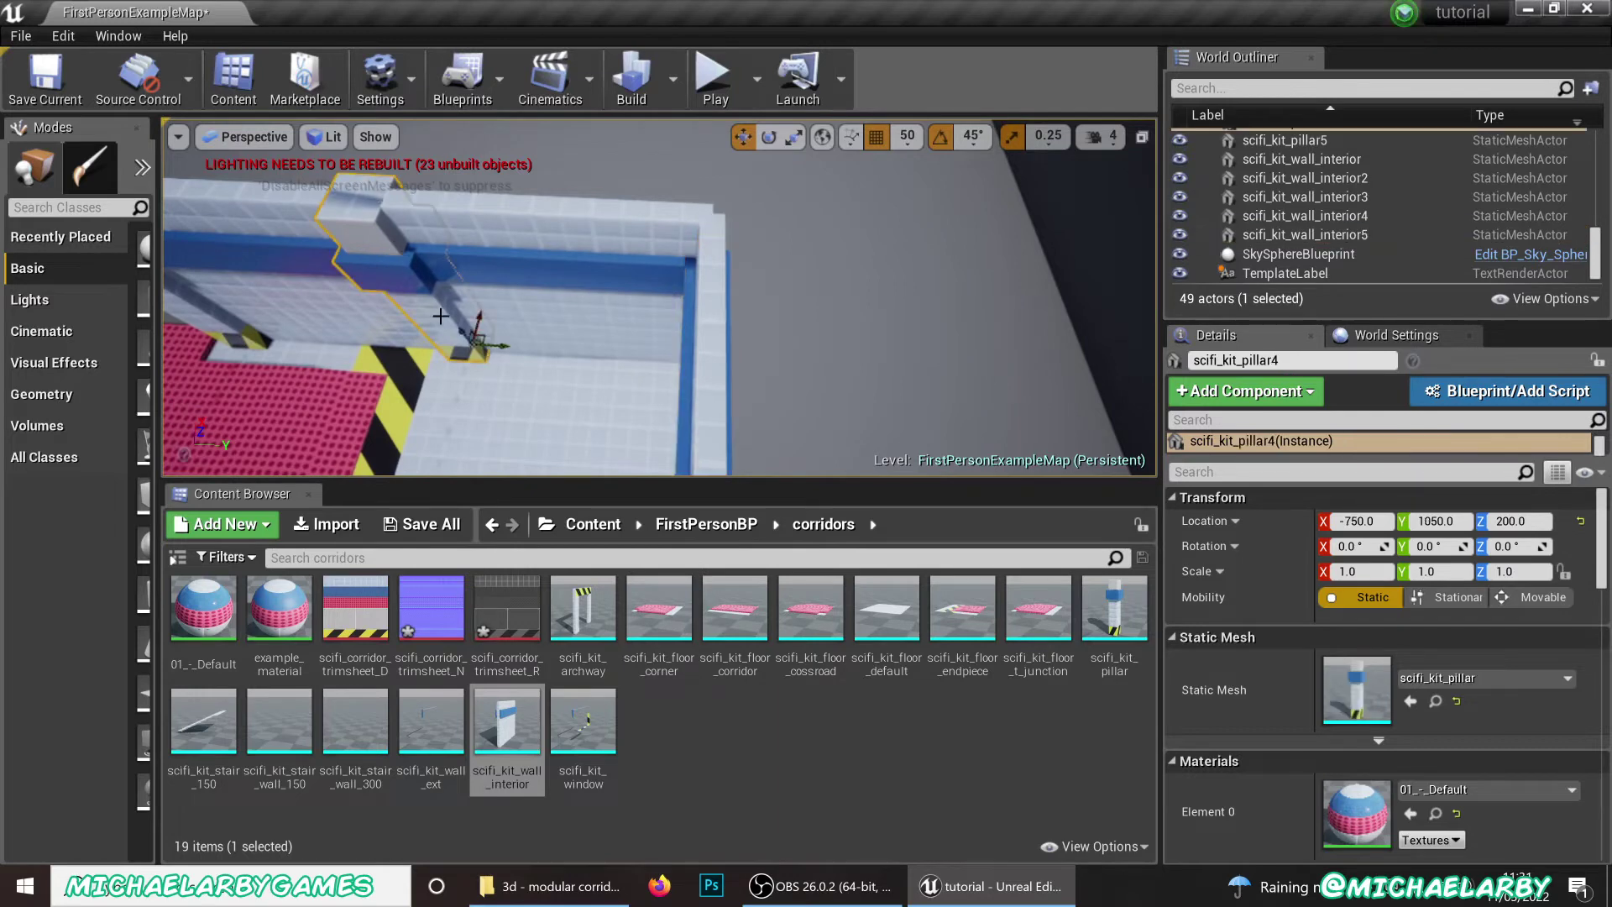
pyautogui.keyDown('alt'); pyautogui.moveTo(497, 343); pyautogui.dragTo(733, 338); pyautogui.keyUp('alt')
# Duplicate the rotated wall along X to X -1200, Y 1350, Z 200 to continue the room's outer side
pyautogui.moveTo(598, 358); pyautogui.dragTo(789, 252, button='right')
pyautogui.moveTo(446, 310); pyautogui.dragTo(399, 320, button='right')
pyautogui.click(485, 351)
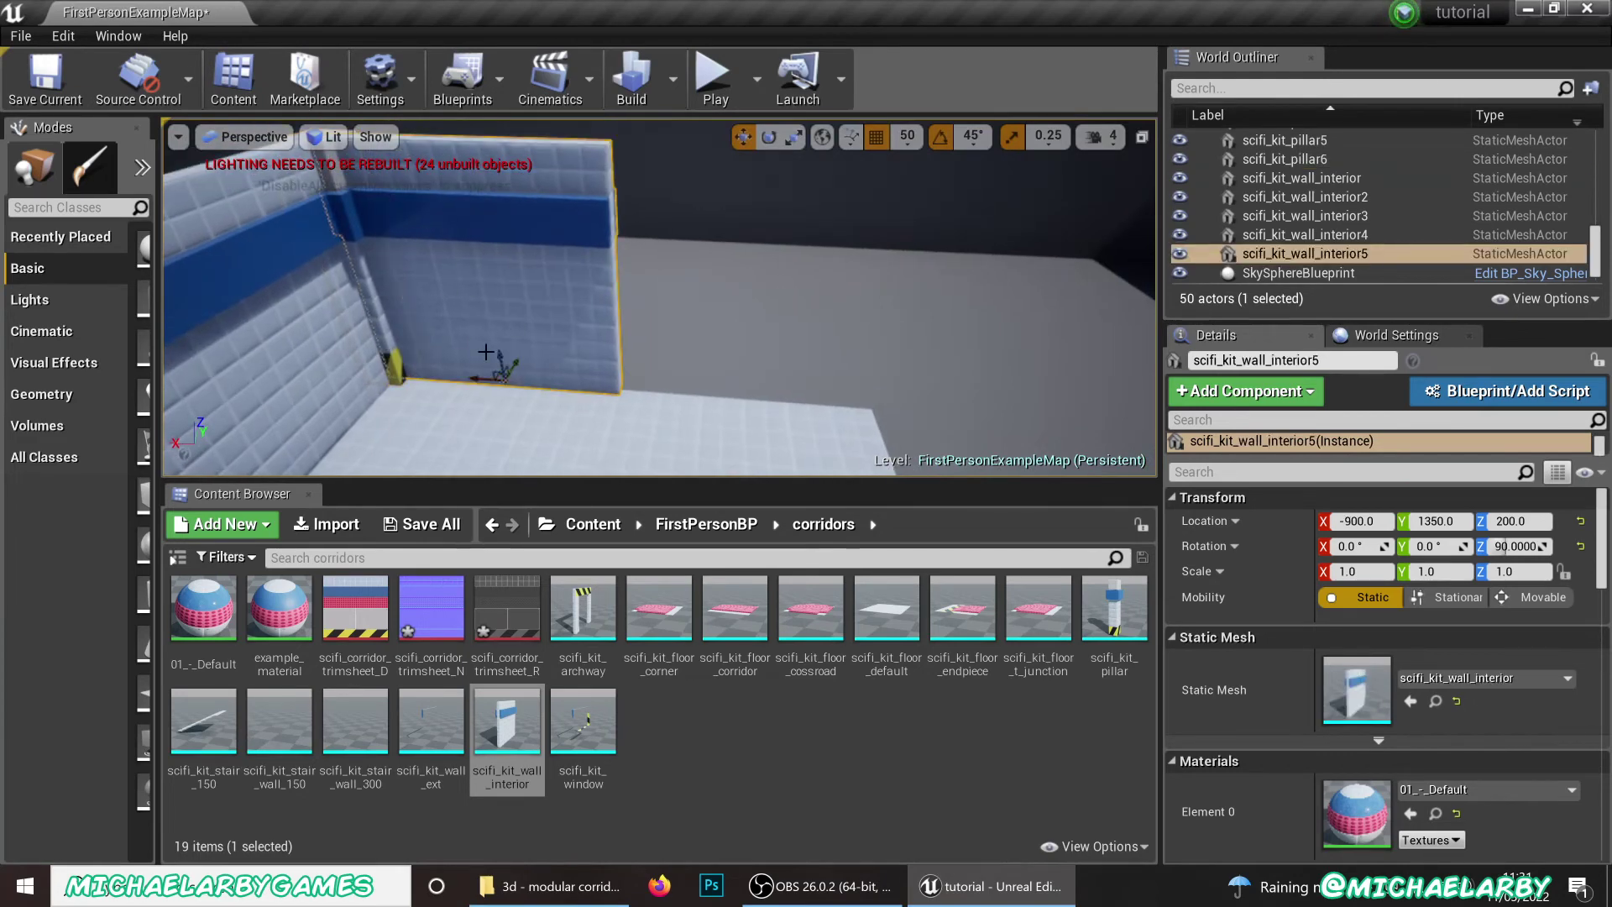
pyautogui.keyDown('alt'); pyautogui.moveTo(495, 378); pyautogui.dragTo(713, 399); pyautogui.keyUp('alt')
# Duplicate the room's end wall together with its corner pillar along X to enclose the opposite side of the plain floor
pyautogui.moveTo(609, 380); pyautogui.dragTo(579, 399, button='right')
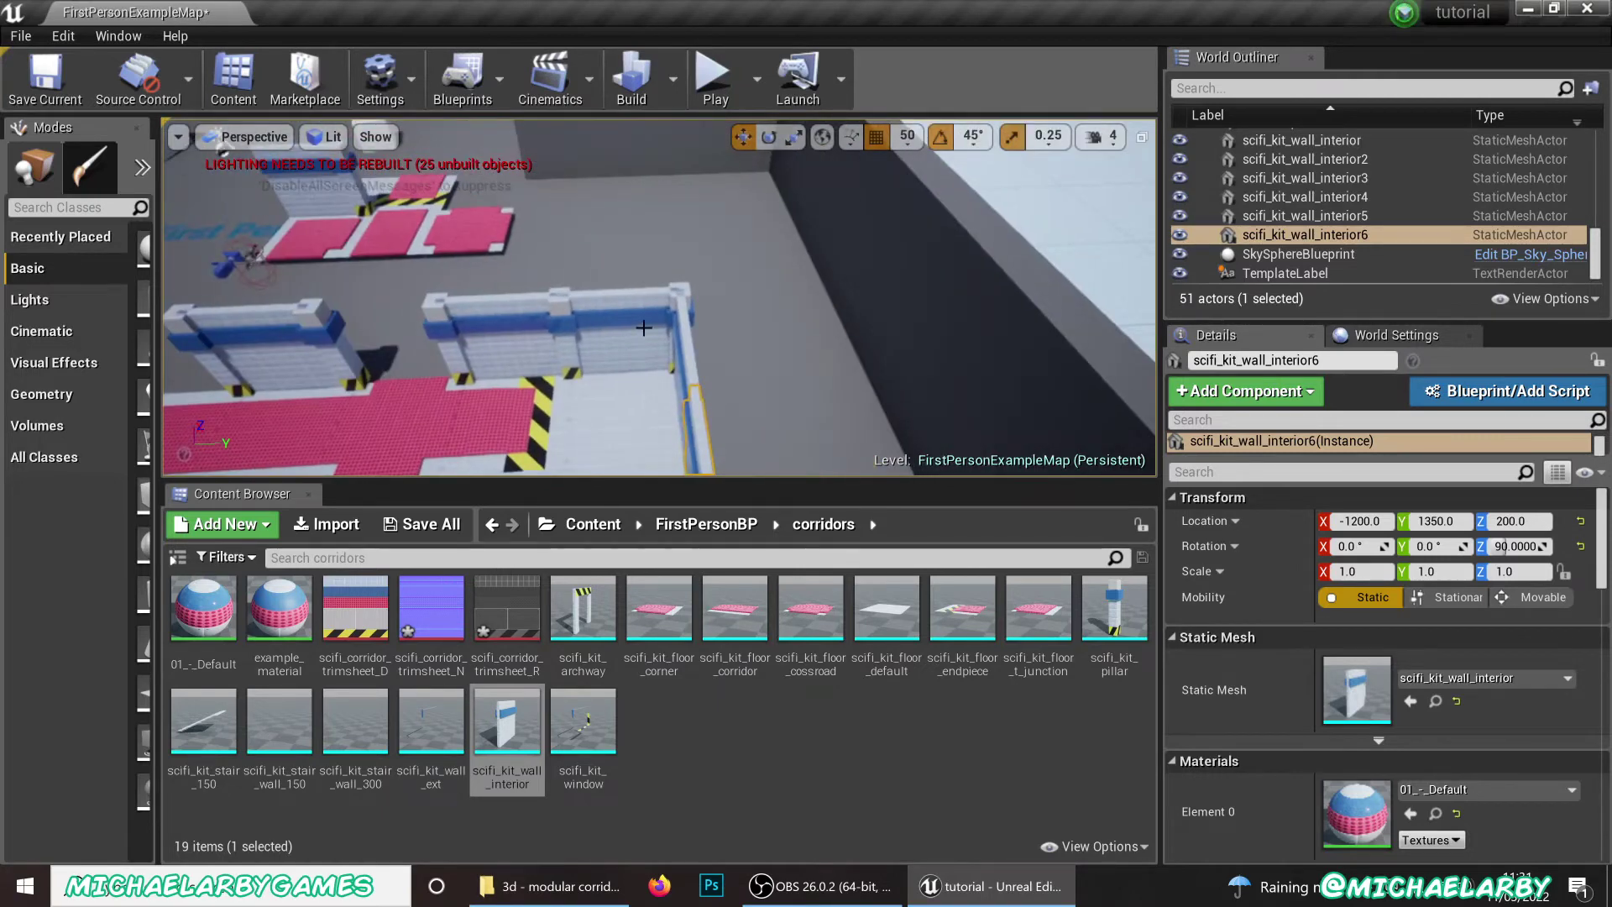
pyautogui.click(652, 324)
pyautogui.keyDown('ctrl'); pyautogui.click(684, 296); pyautogui.keyUp('ctrl')
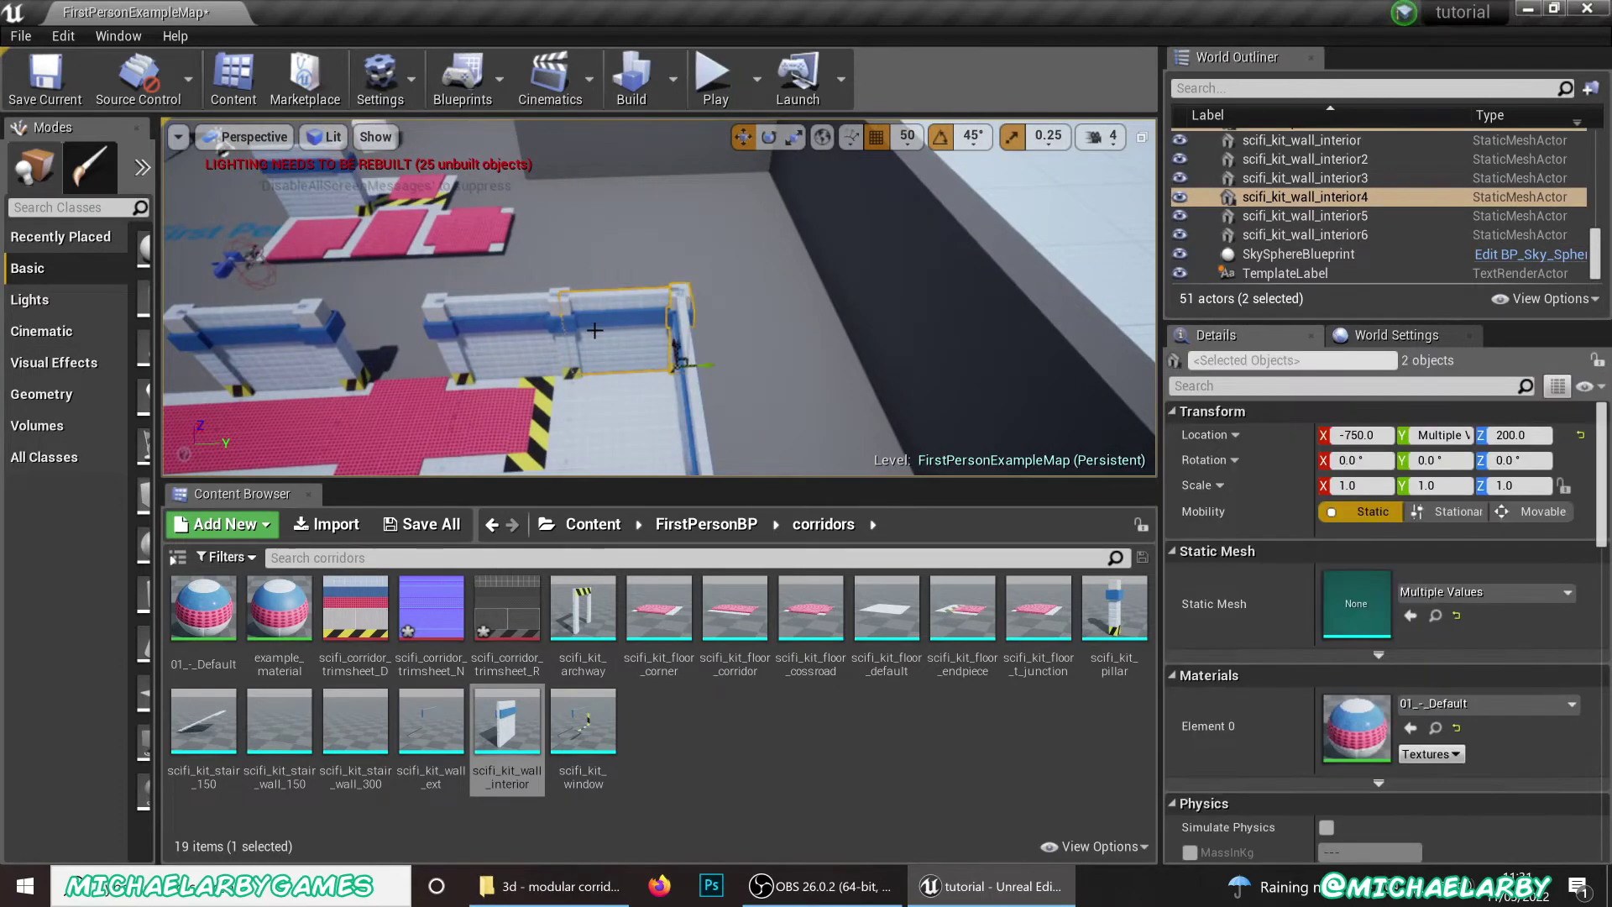
pyautogui.press('f')
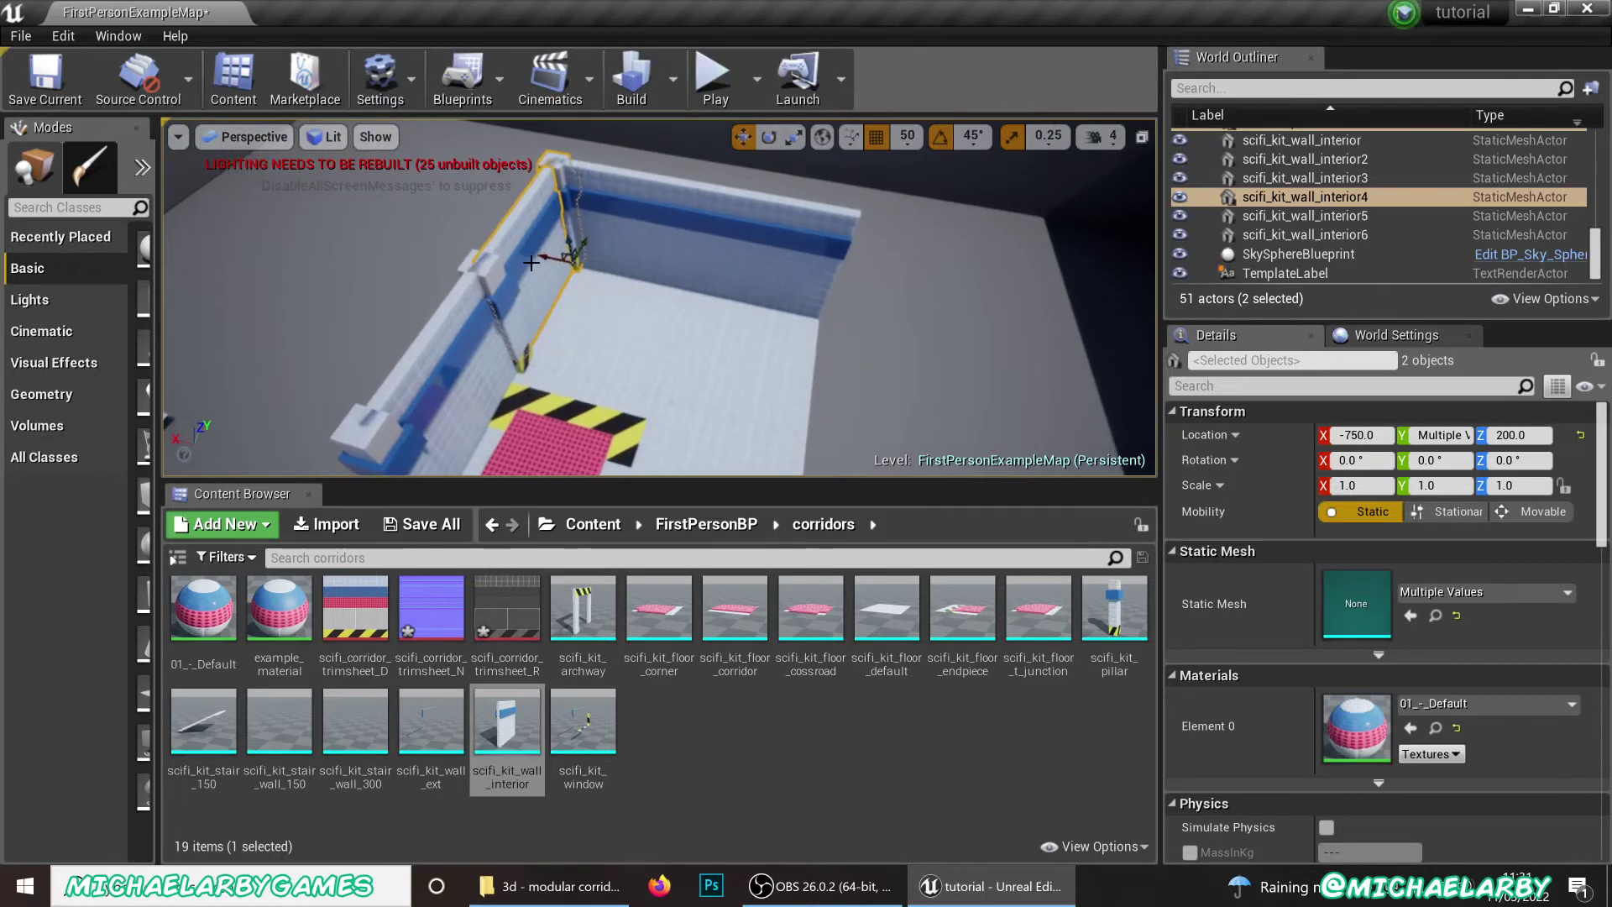
pyautogui.keyDown('alt'); pyautogui.moveTo(542, 255); pyautogui.dragTo(773, 324); pyautogui.keyUp('alt')
pyautogui.click(729, 359)
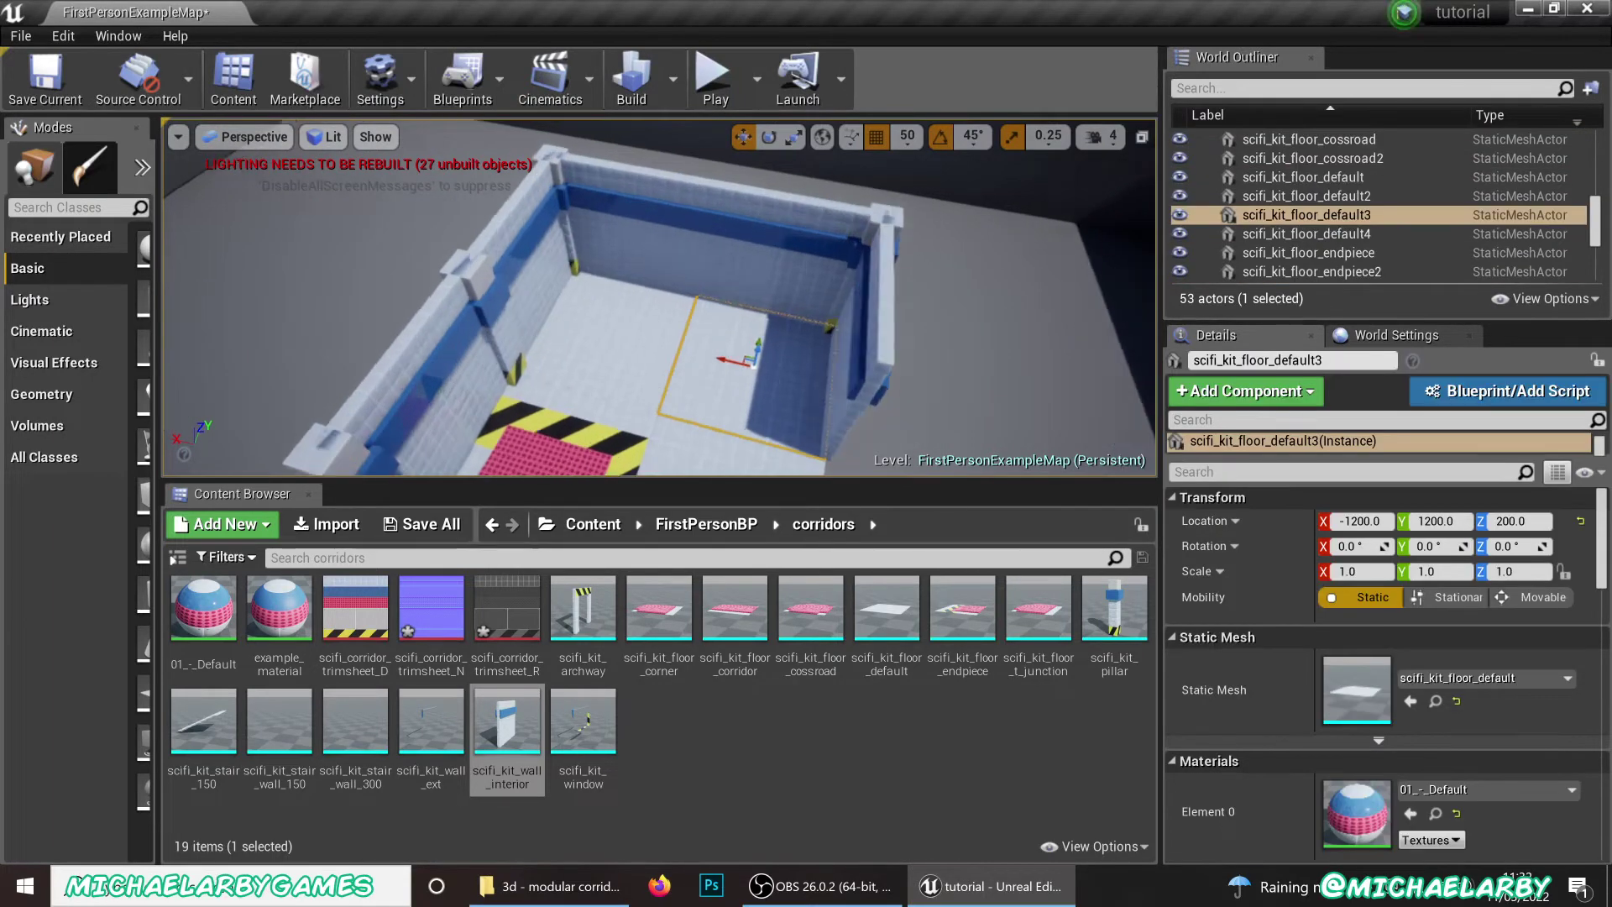
# Place a scifi_kit_archway mesh on the arena floor near the corridor walls and select it
pyautogui.moveTo(728, 359); pyautogui.dragTo(252, 294, button='right')
pyautogui.moveTo(663, 302); pyautogui.dragTo(676, 298, button='right')
pyautogui.click(585, 611)
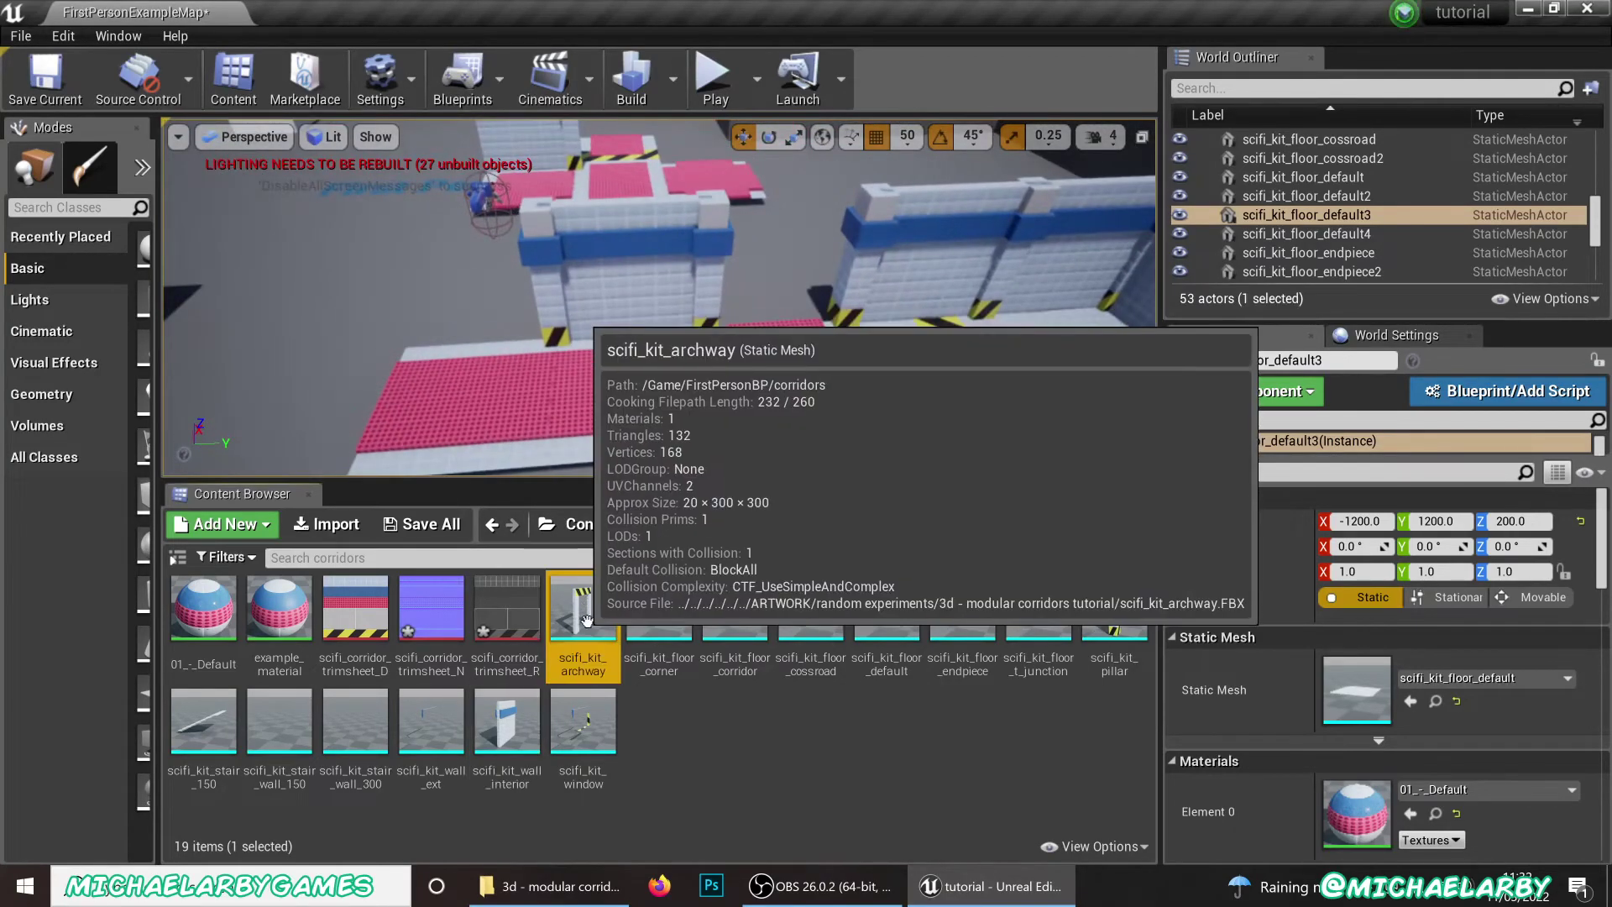
pyautogui.moveTo(588, 611); pyautogui.dragTo(425, 338)
pyautogui.rightClick(406, 336)
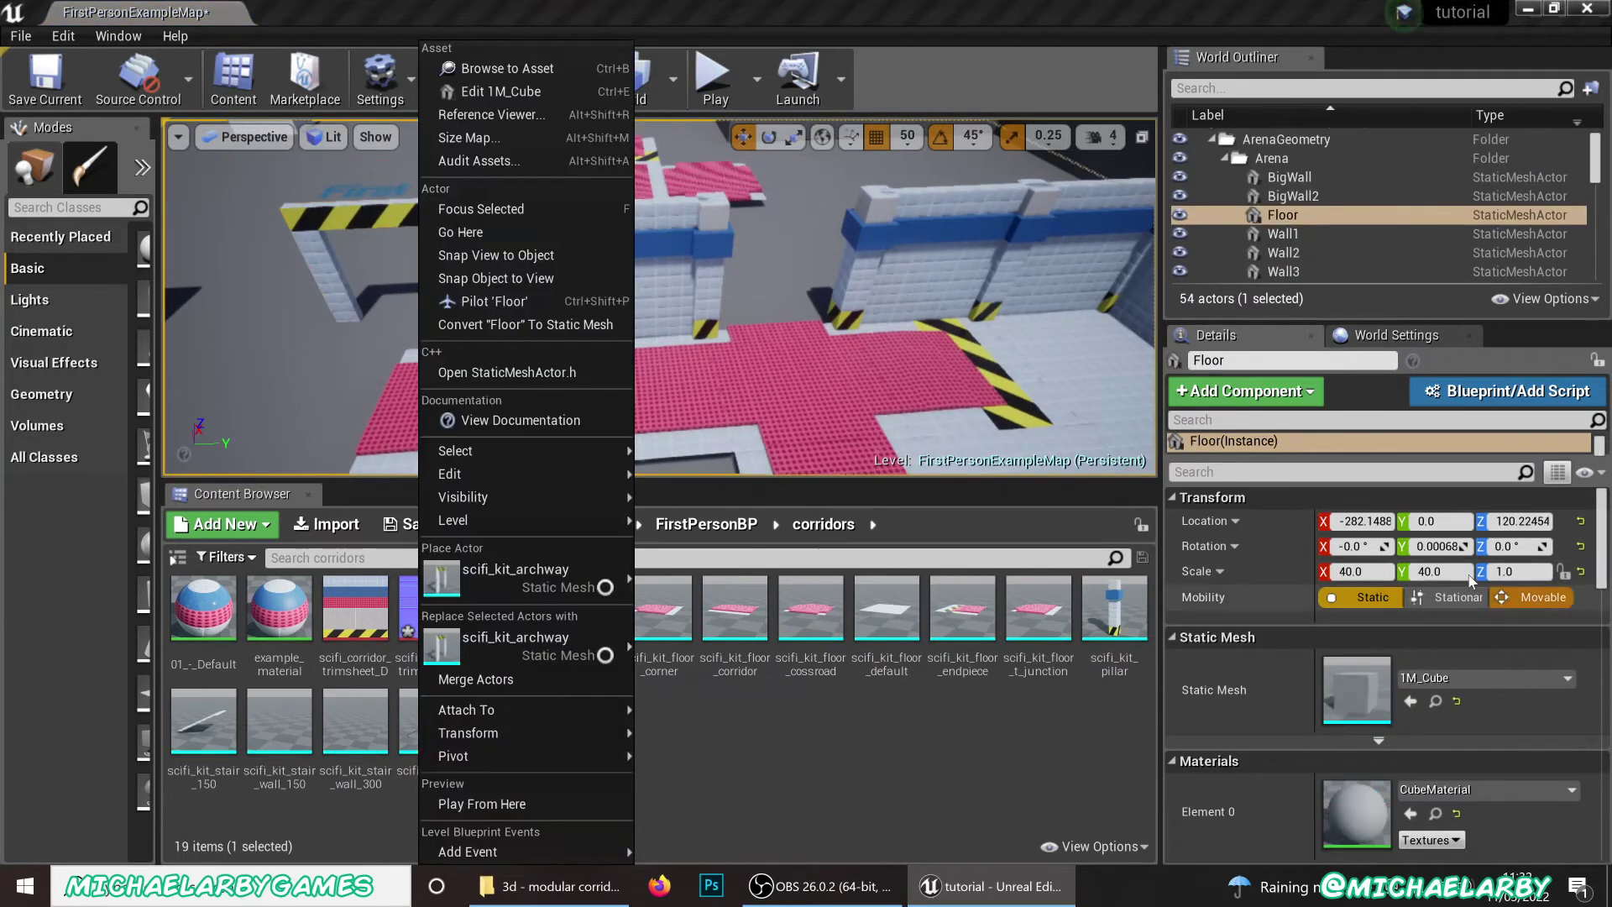
pyautogui.click(1355, 525)
pyautogui.click(1362, 520)
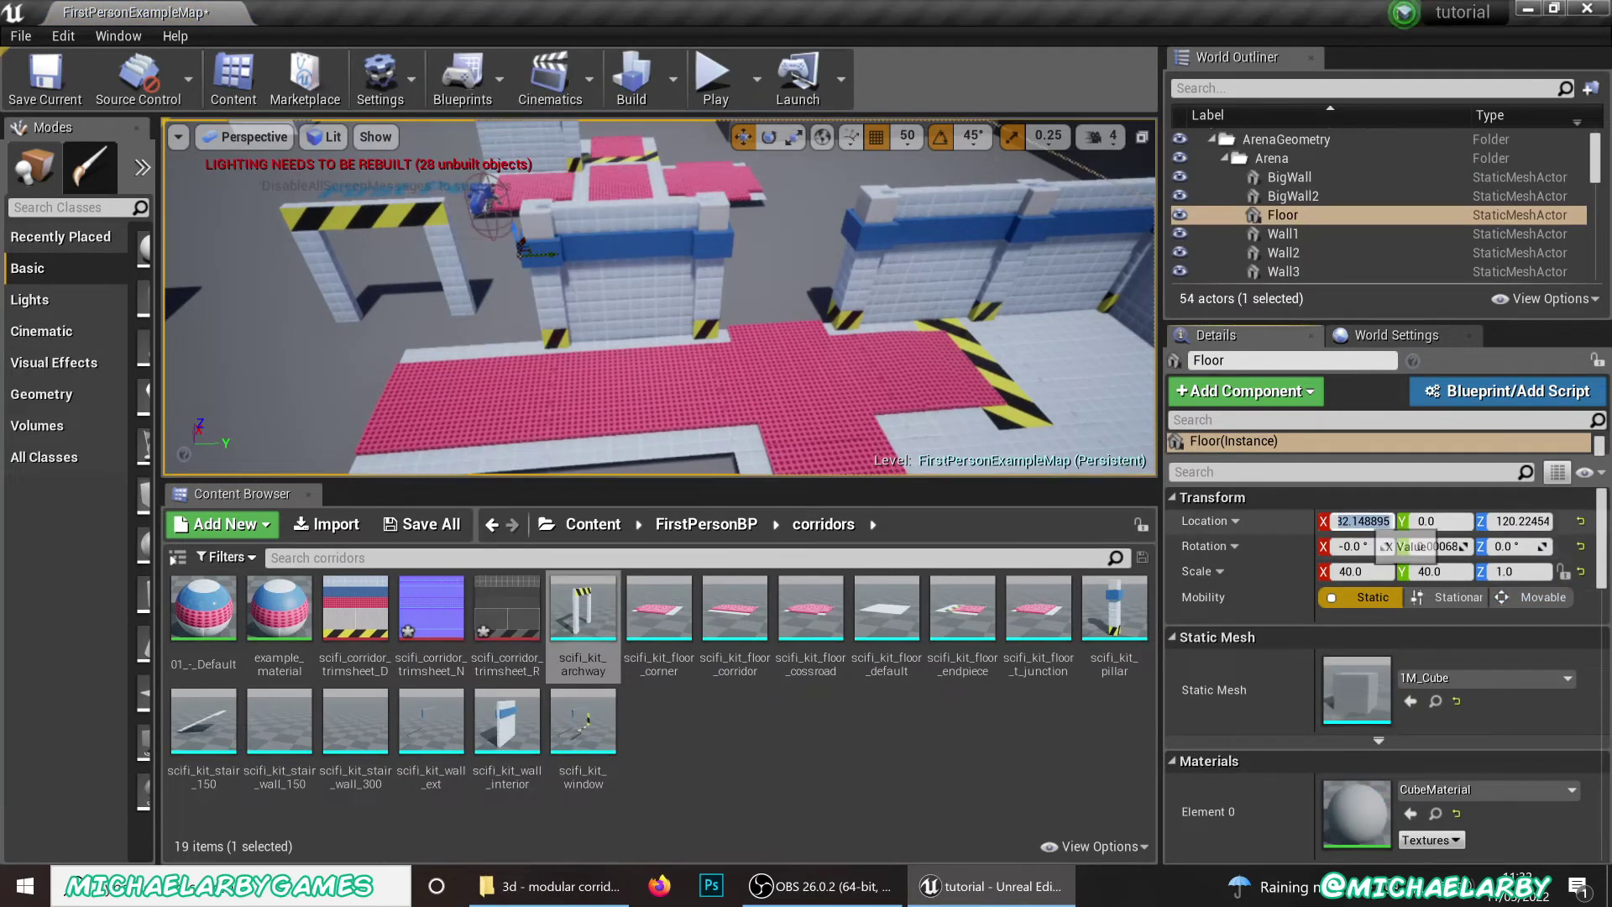
pyautogui.click(370, 208)
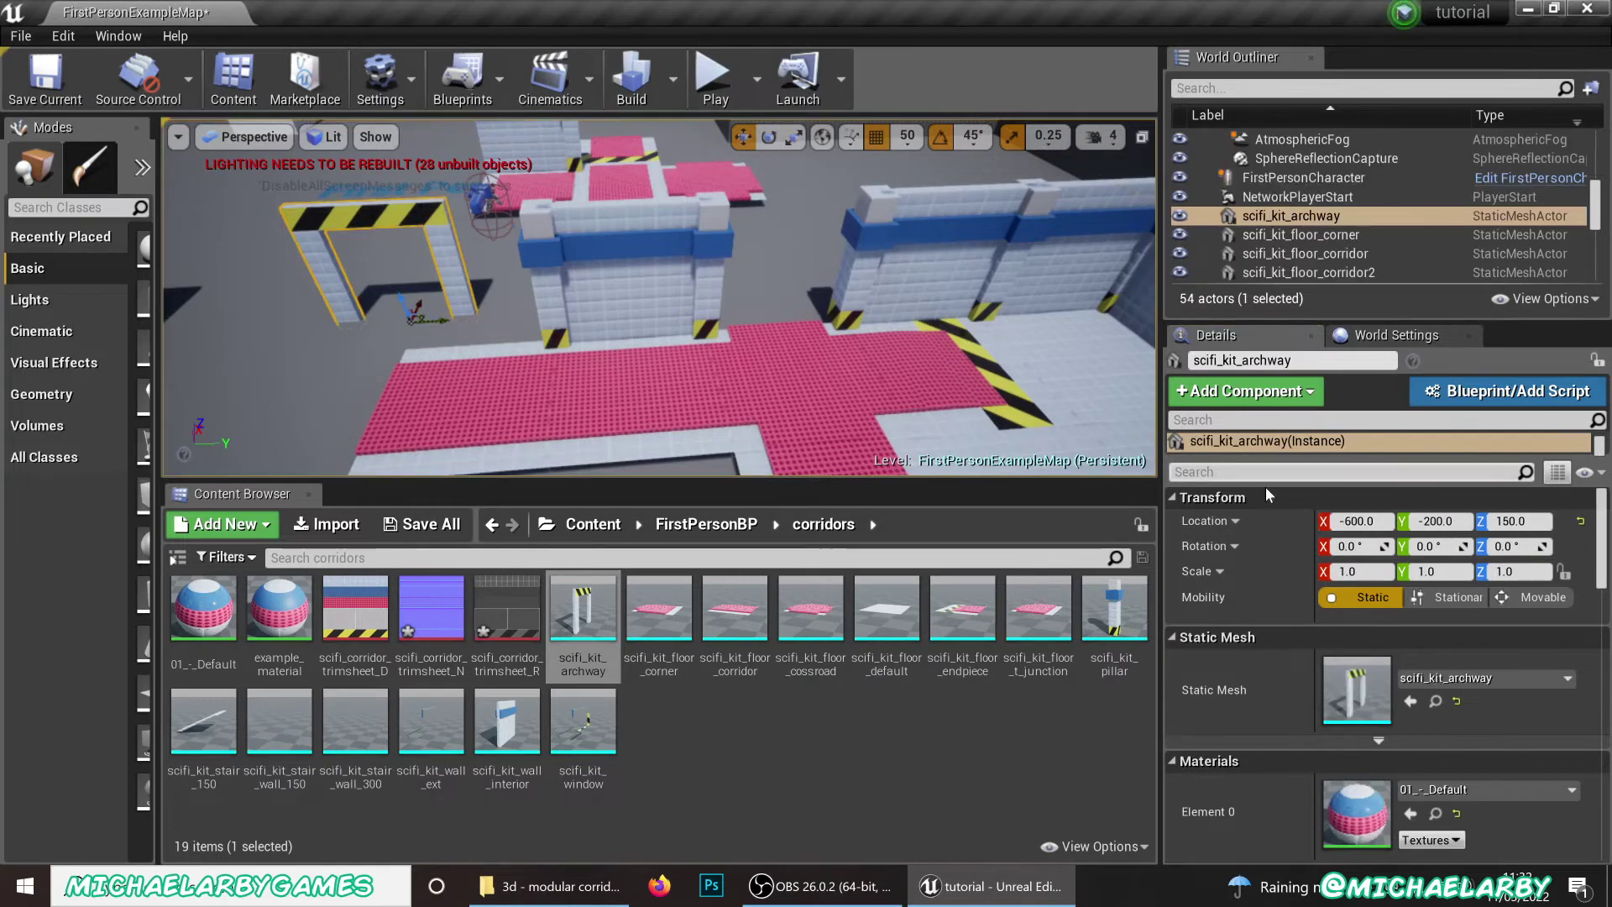
# Set the archway's location to X -150, Y 0, Z 200
pyautogui.click(1357, 520)
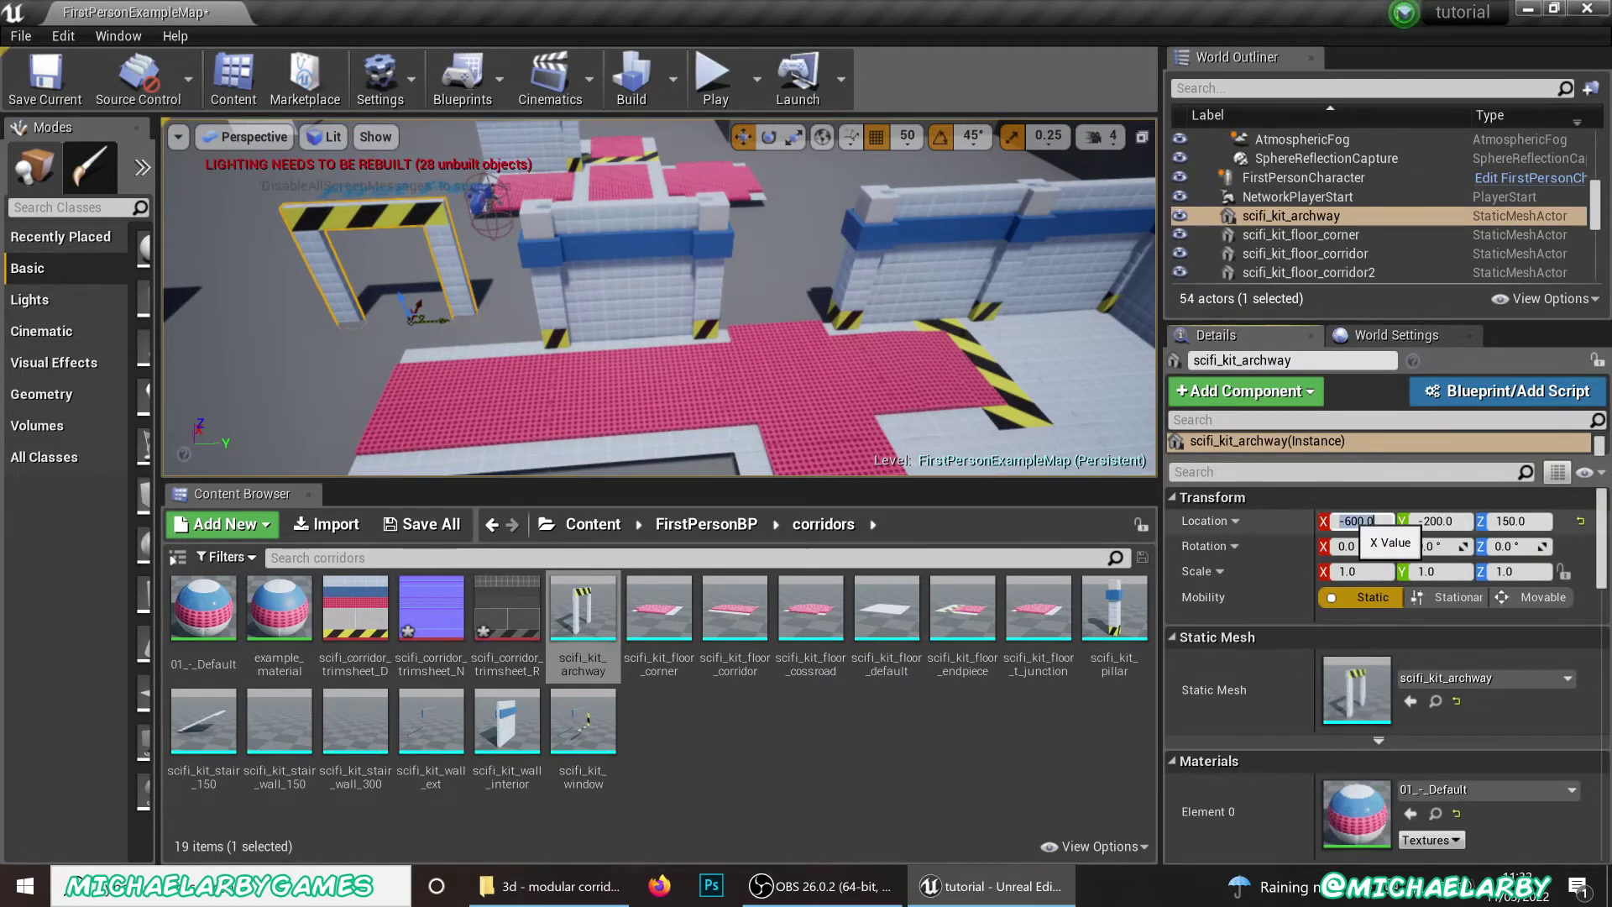
pyautogui.write('0')
pyautogui.press('Tab')
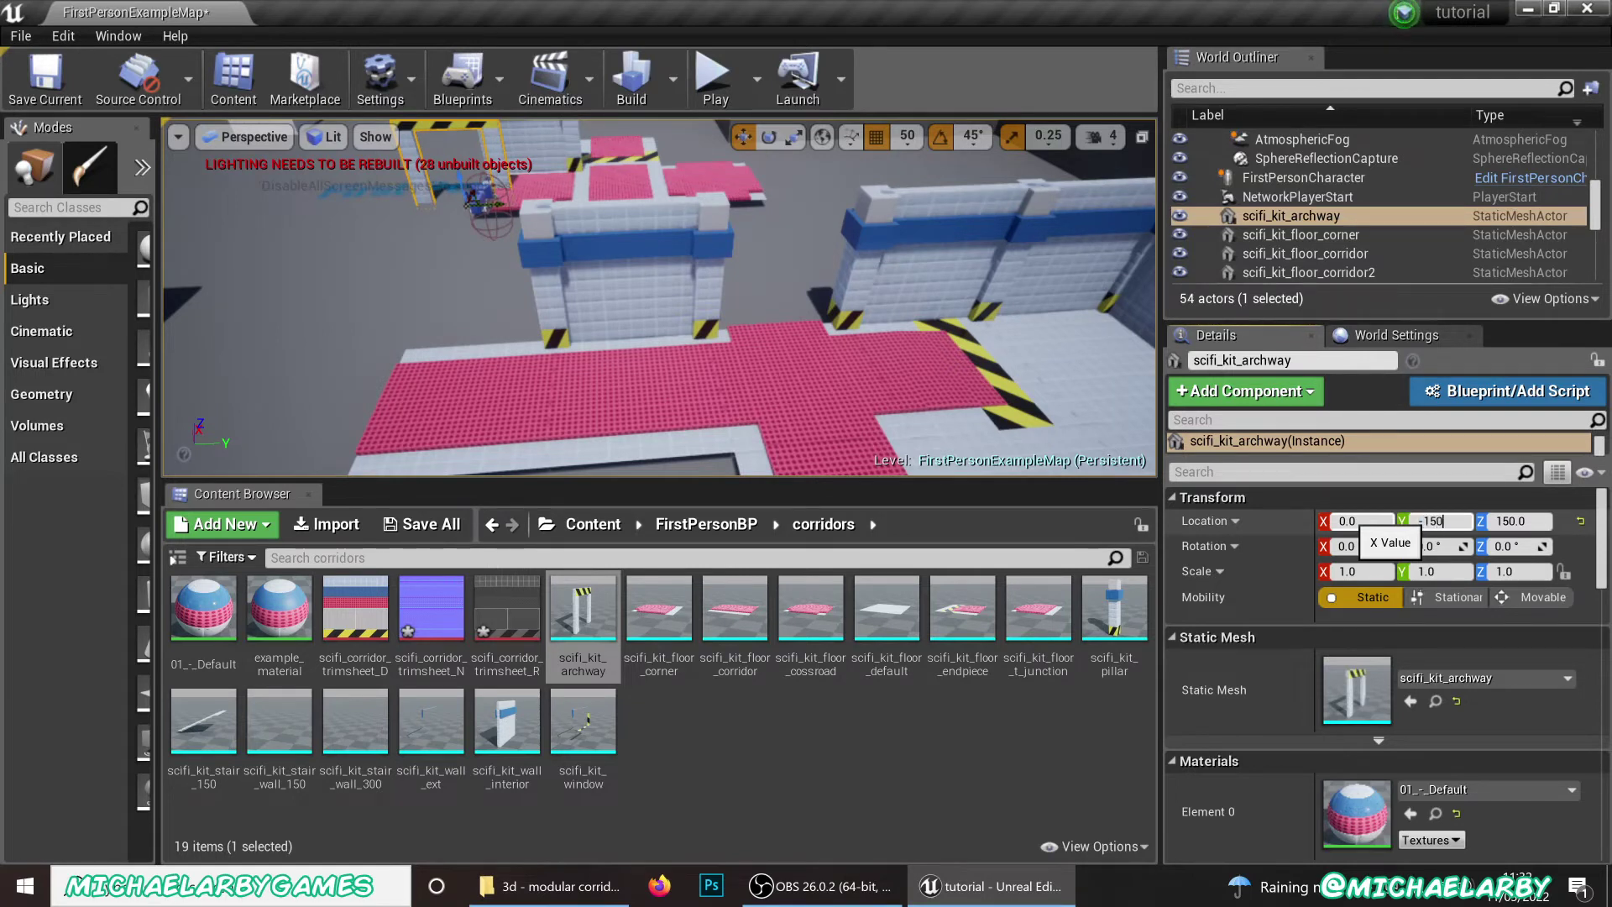
pyautogui.press('Tab')
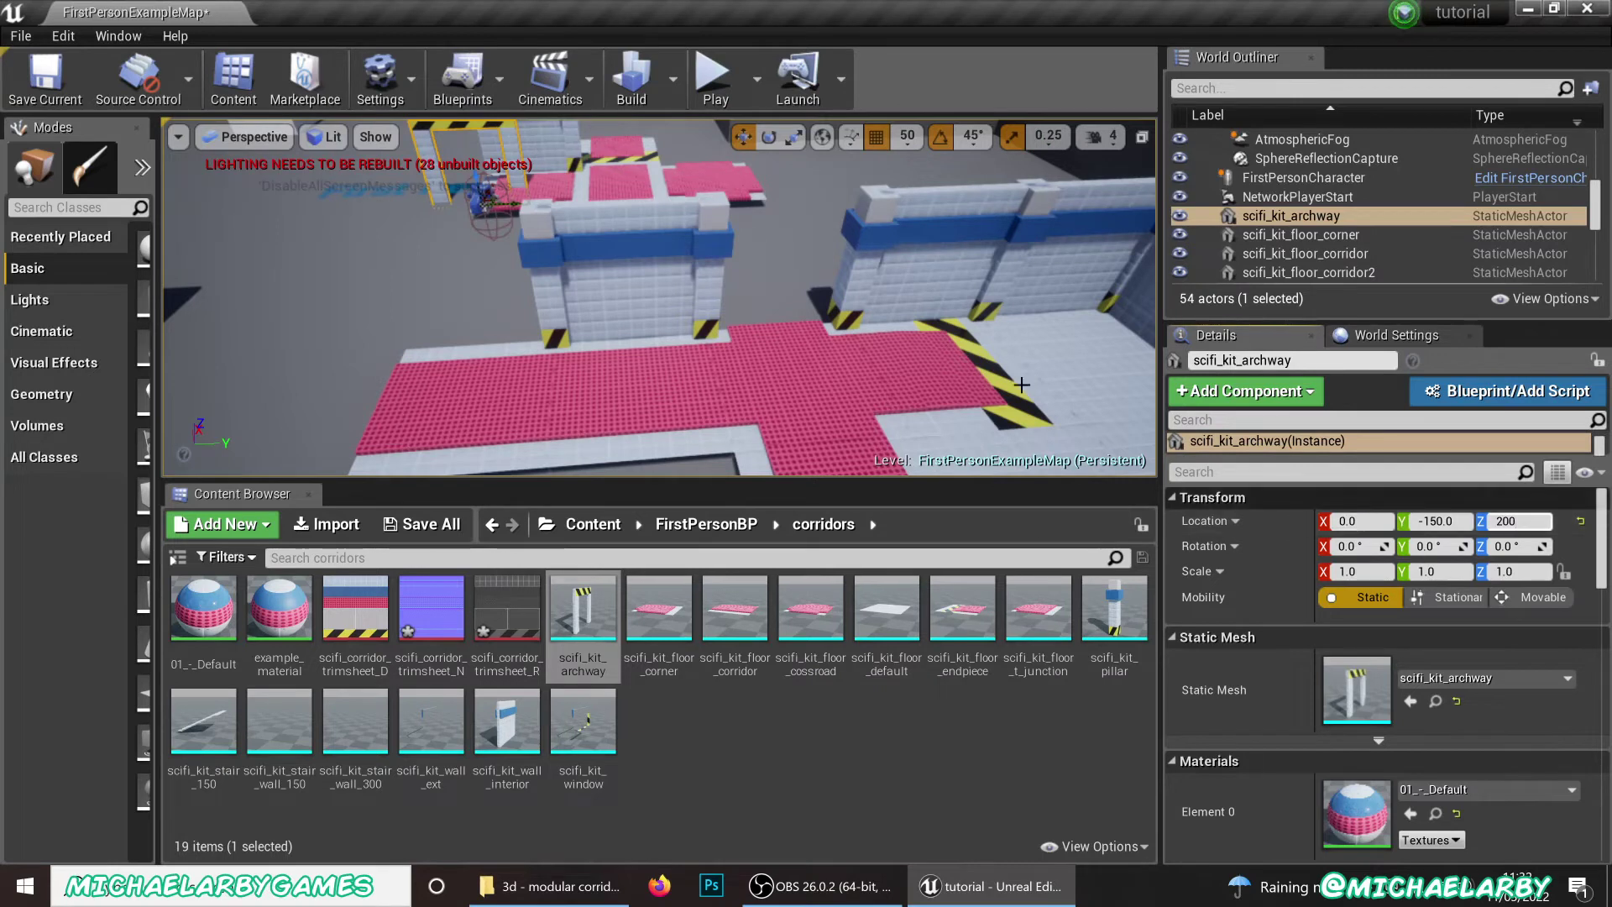
pyautogui.click(1351, 521)
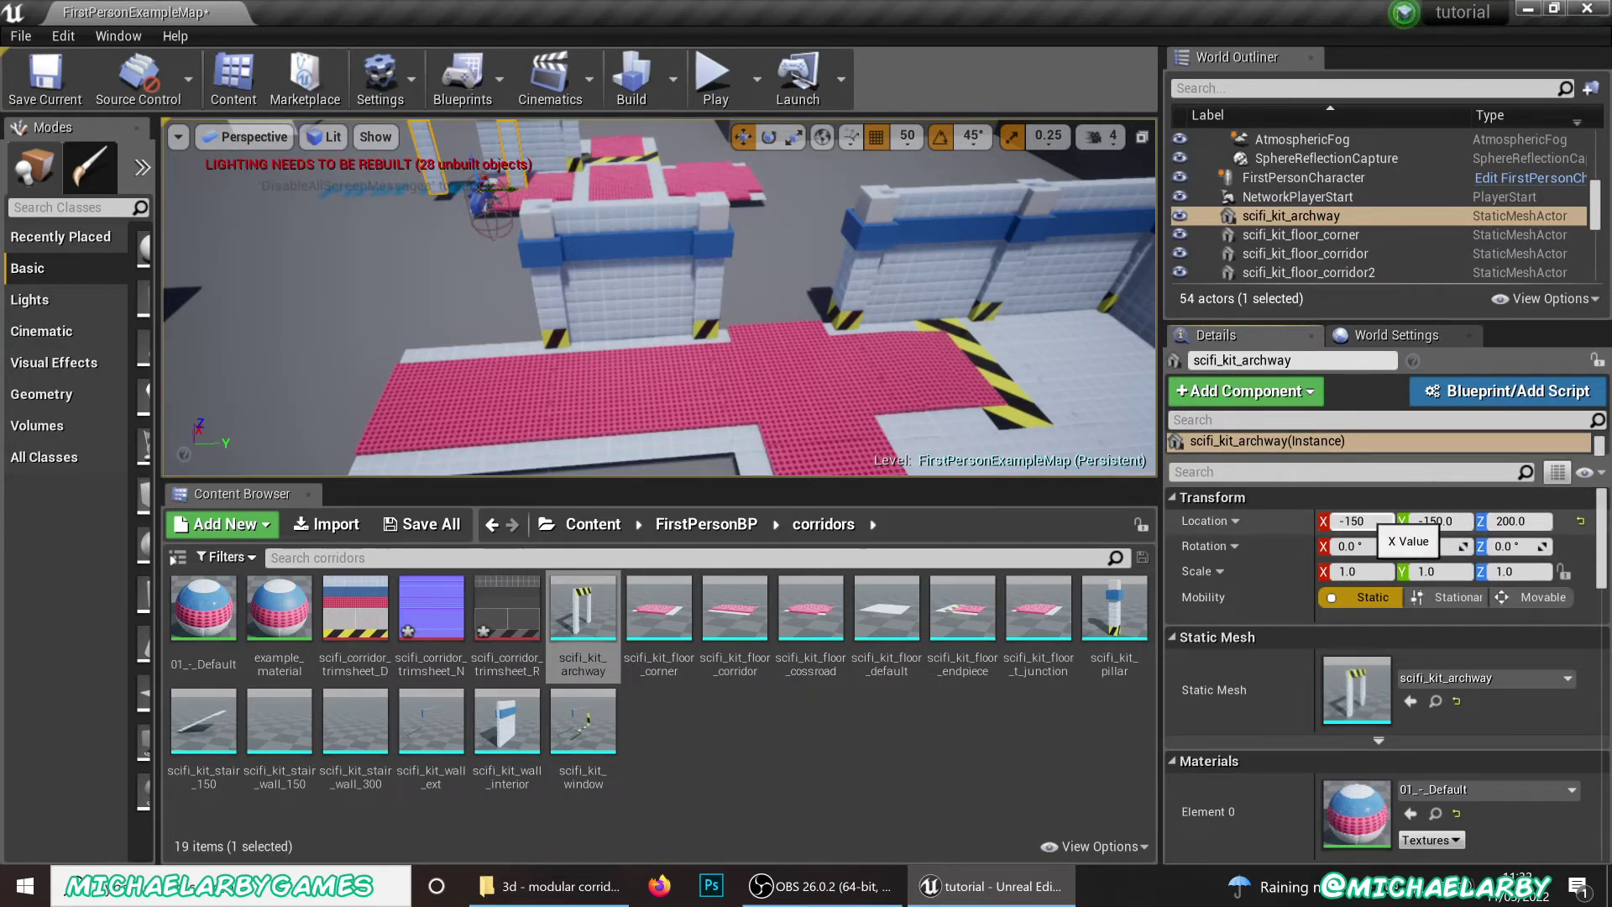
pyautogui.write('-150')
pyautogui.click(1459, 522)
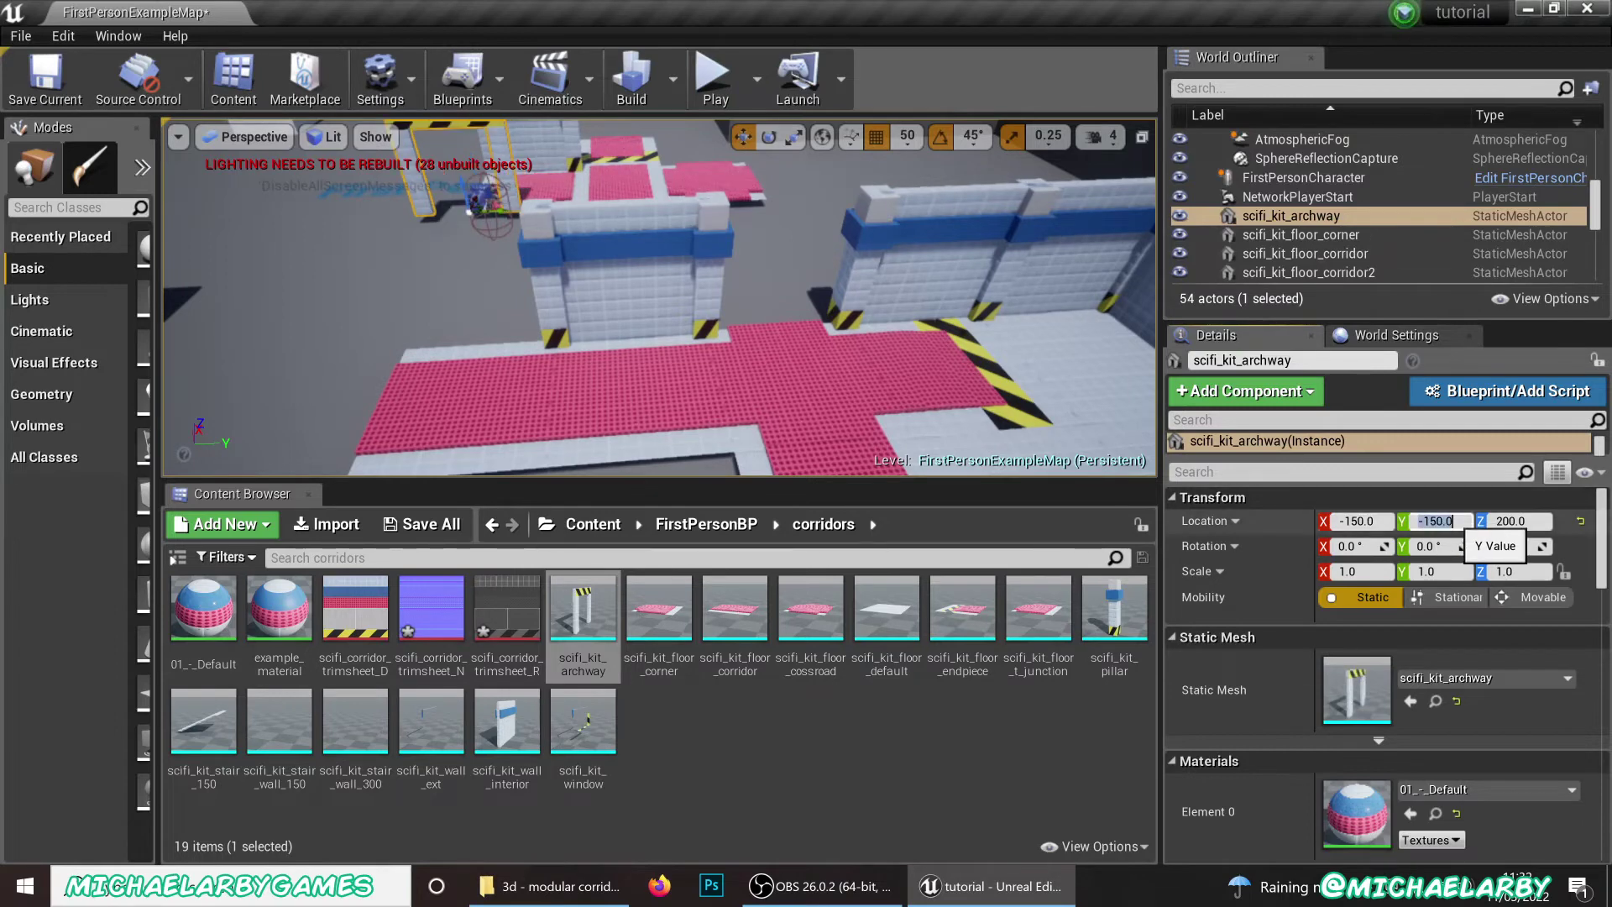
pyautogui.press('Return')
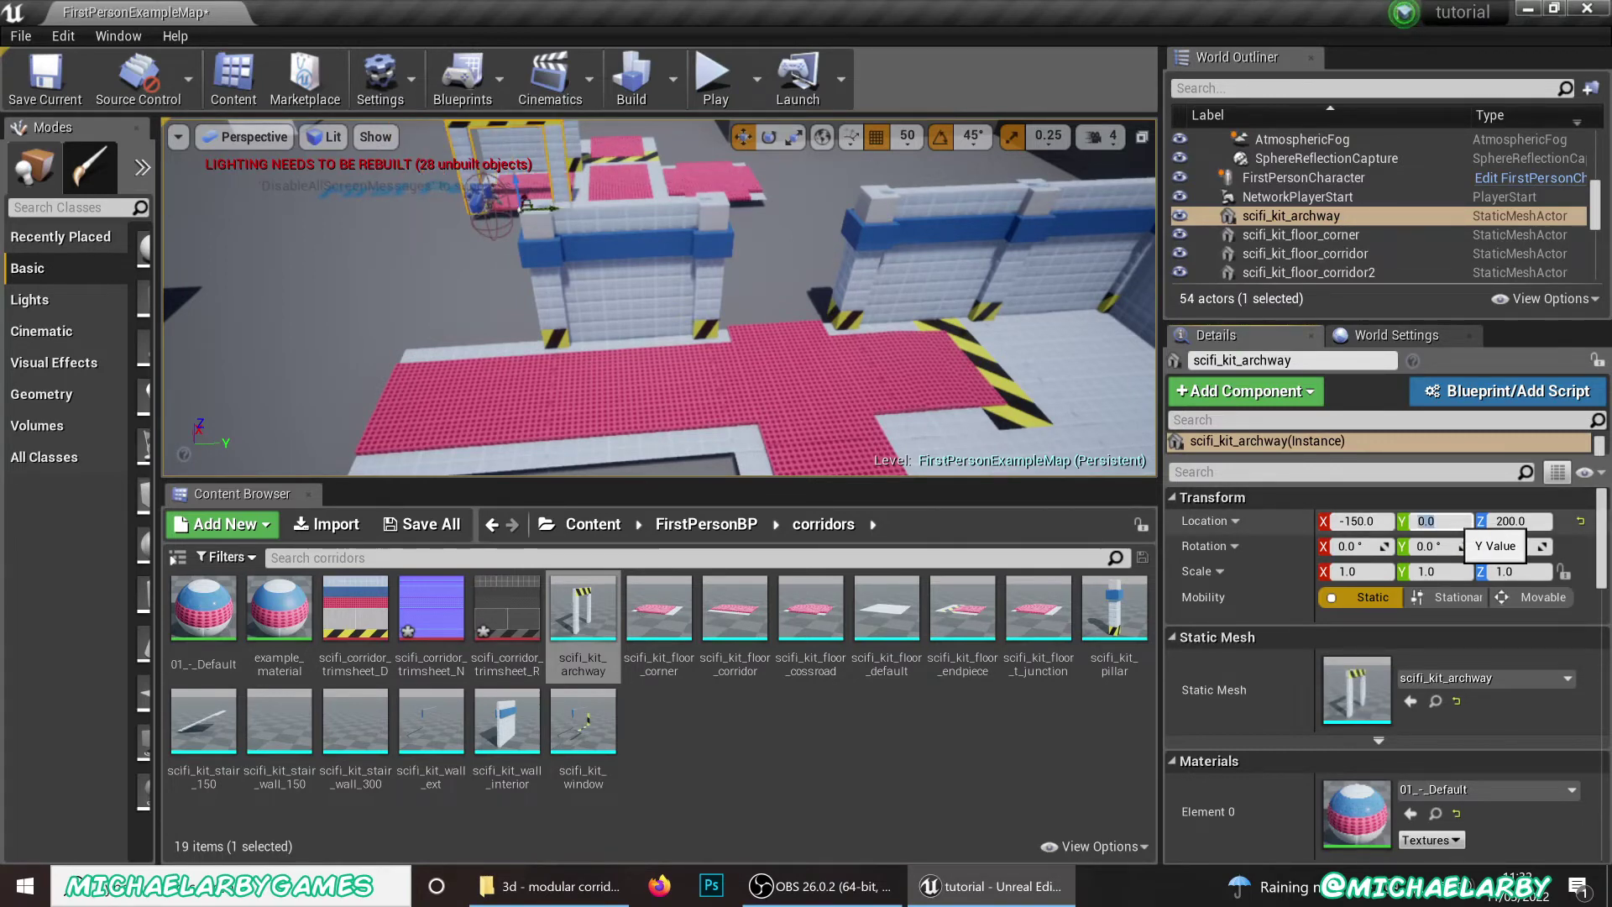
# Duplicate the archway and fit the copy into the gap between the long corridor's wall sections
pyautogui.press('w')
pyautogui.moveTo(692, 330); pyautogui.dragTo(655, 346, button='right')
pyautogui.press('s')
pyautogui.press('s')
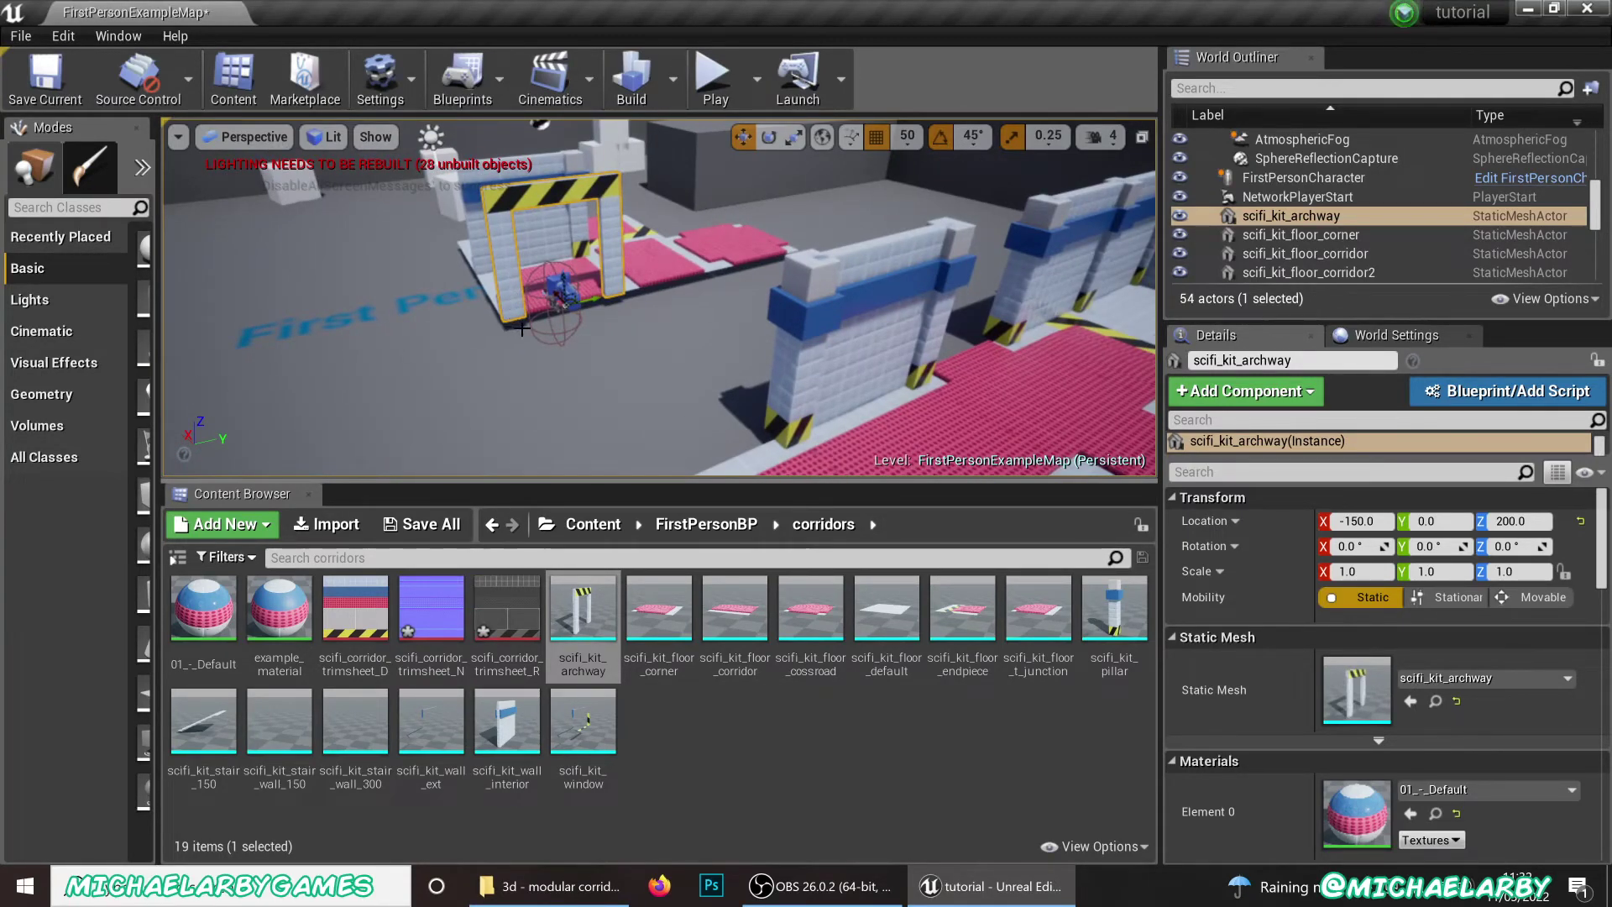
pyautogui.moveTo(664, 362); pyautogui.dragTo(664, 361, button='right')
pyautogui.moveTo(698, 202); pyautogui.dragTo(697, 203, button='right')
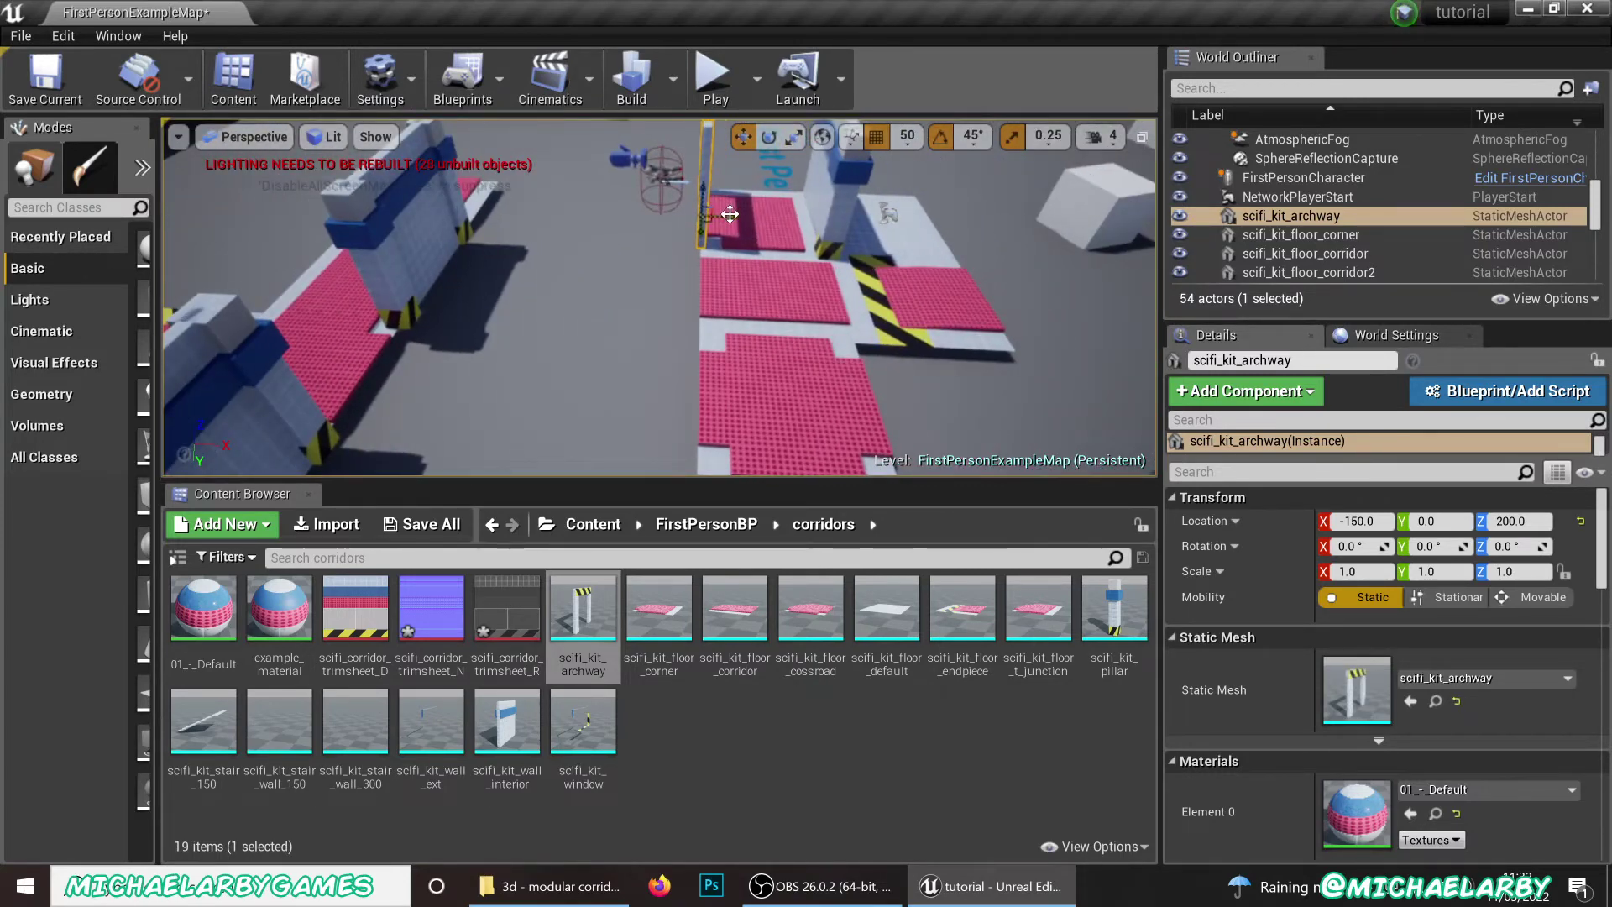
pyautogui.keyDown('alt'); pyautogui.moveTo(729, 214); pyautogui.dragTo(381, 369); pyautogui.keyUp('alt')
# Duplicate the corridor's end floor tile, rotate the copy 90° about Z and place it beyond the archway at X -600, Y 600, Z 200
pyautogui.moveTo(382, 370); pyautogui.dragTo(382, 369, button='right')
pyautogui.moveTo(209, 295); pyautogui.dragTo(209, 296, button='right')
pyautogui.click(339, 303)
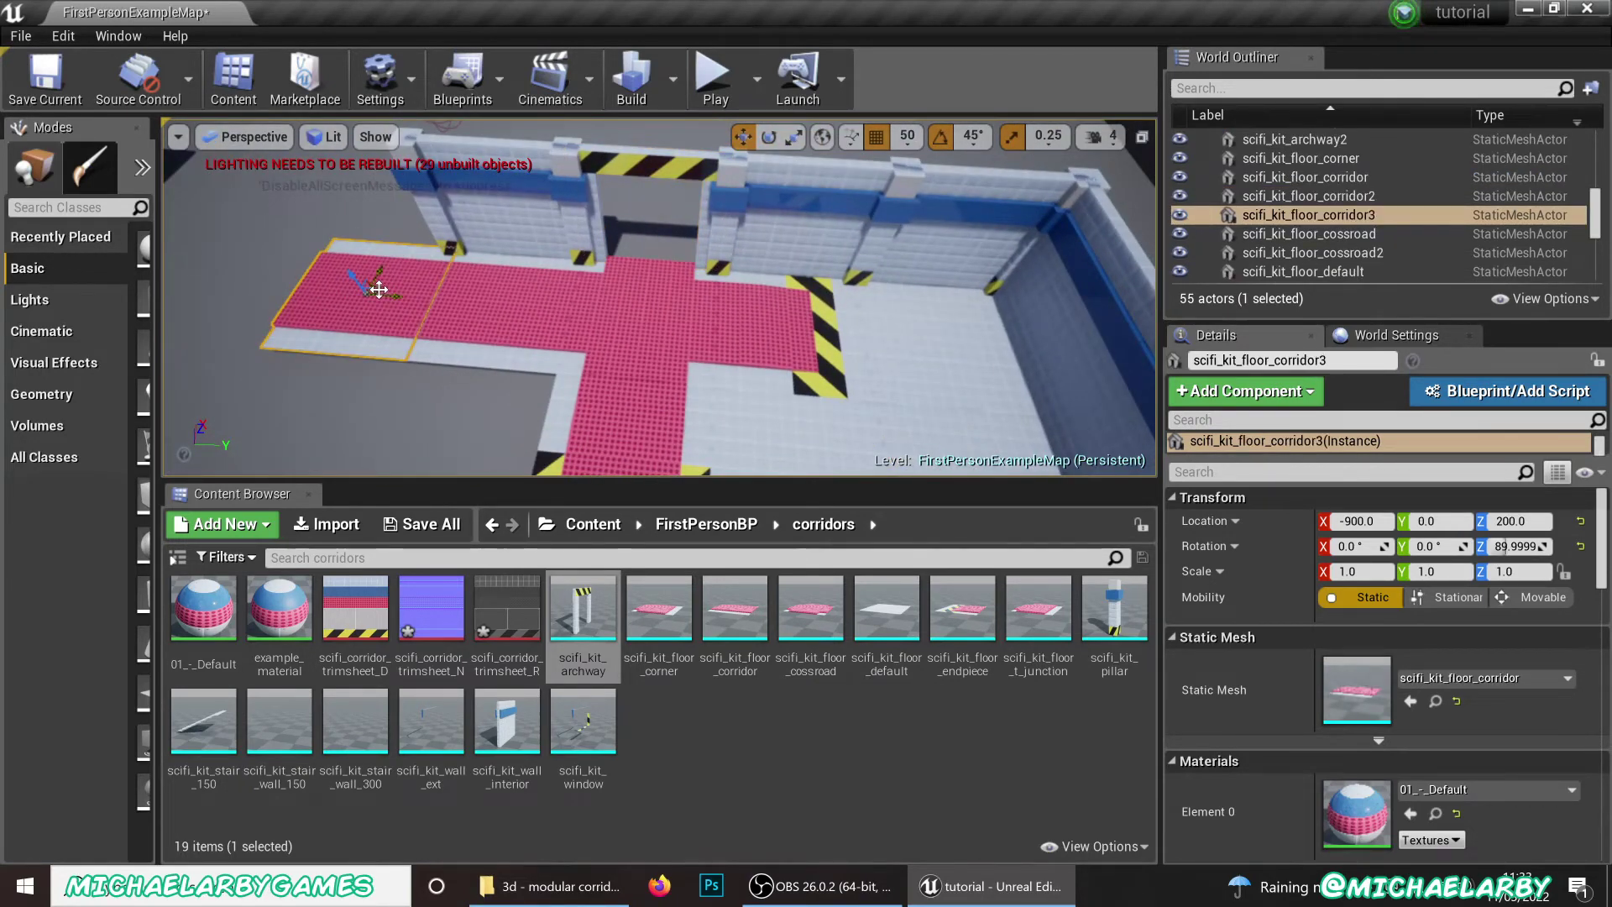
pyautogui.keyDown('alt'); pyautogui.moveTo(378, 289); pyautogui.dragTo(669, 217); pyautogui.keyUp('alt')
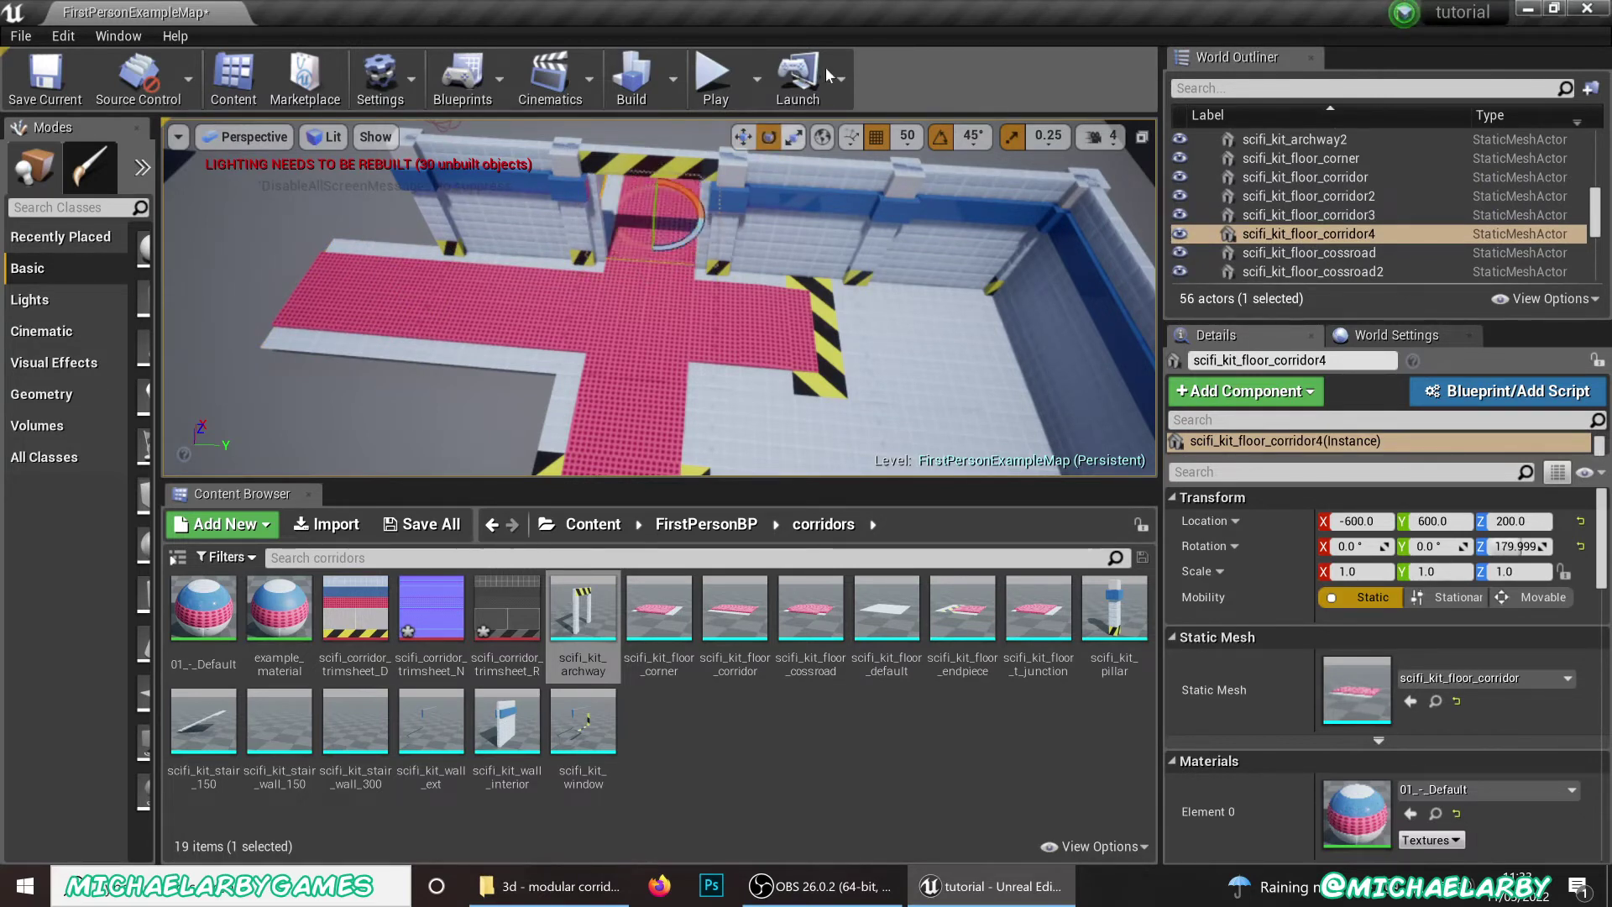
# Start playing the level in the editor and enlarge the viewport downward for a taller game view
pyautogui.click(713, 99)
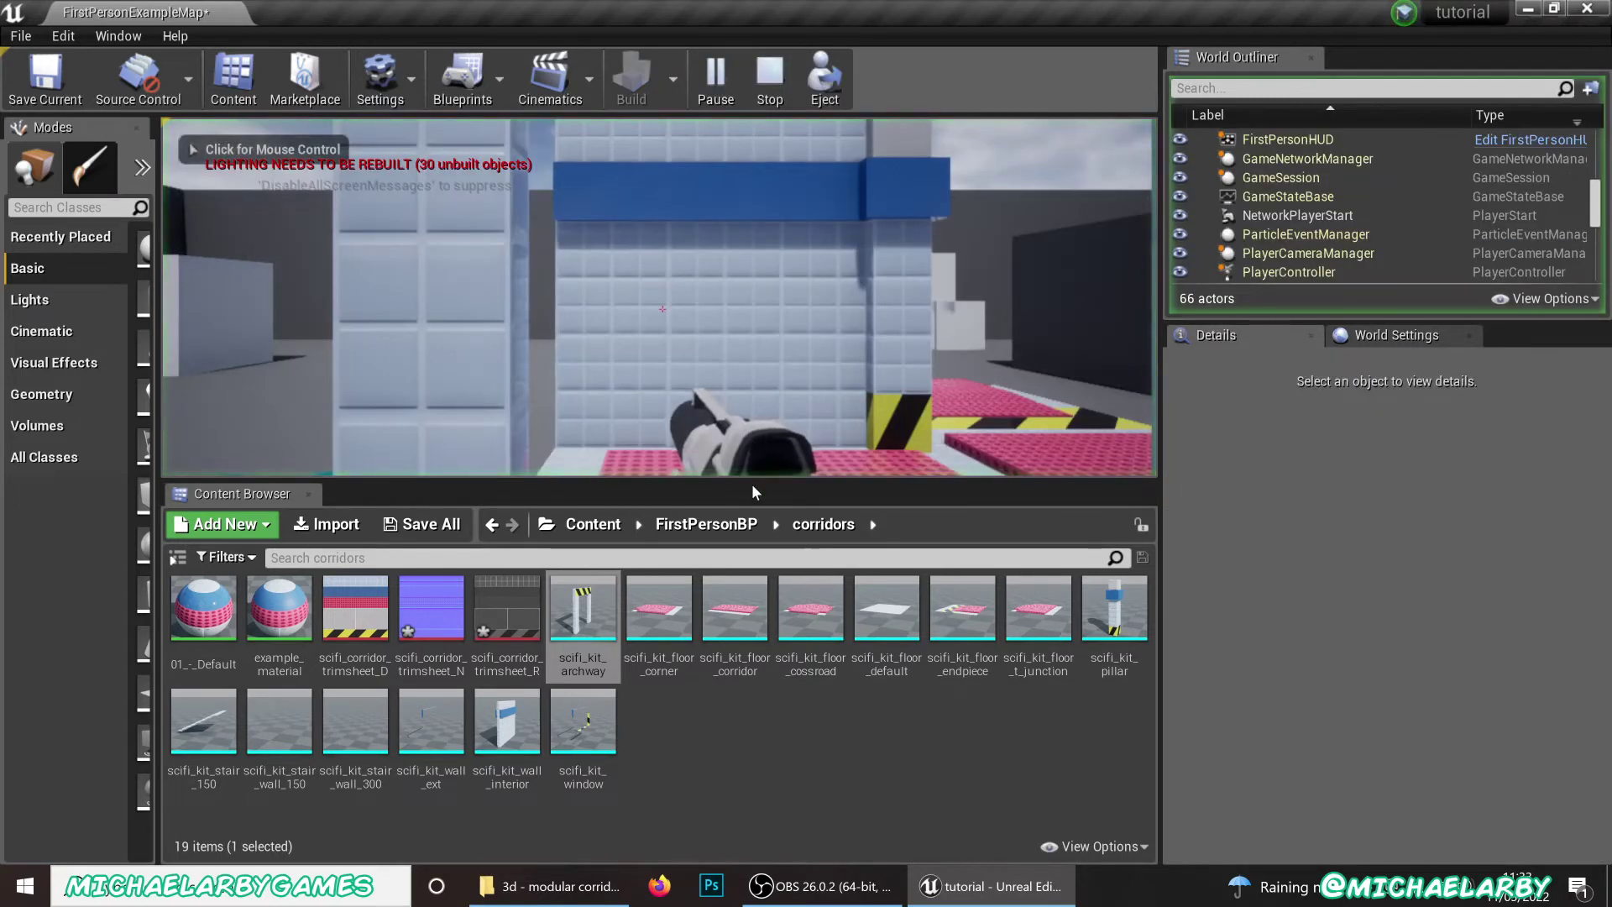
pyautogui.moveTo(706, 483); pyautogui.dragTo(705, 644)
pyautogui.click(705, 588)
# Walk along the corridor in play mode and examine its walls, pillars and floor from eye level
pyautogui.press('w')
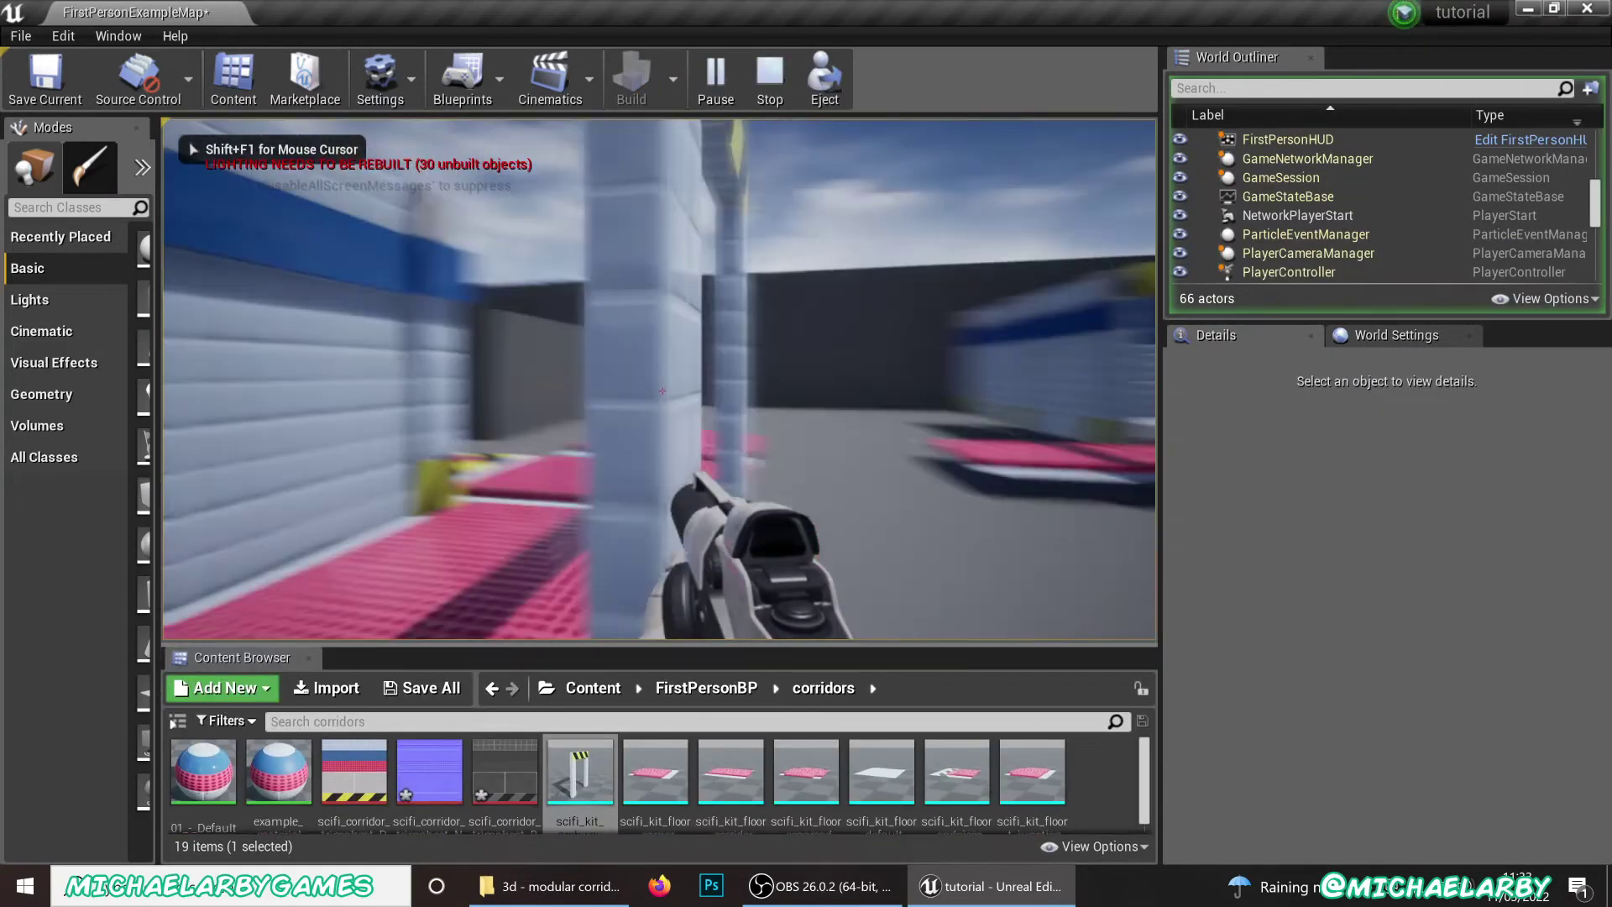
pyautogui.press('w')
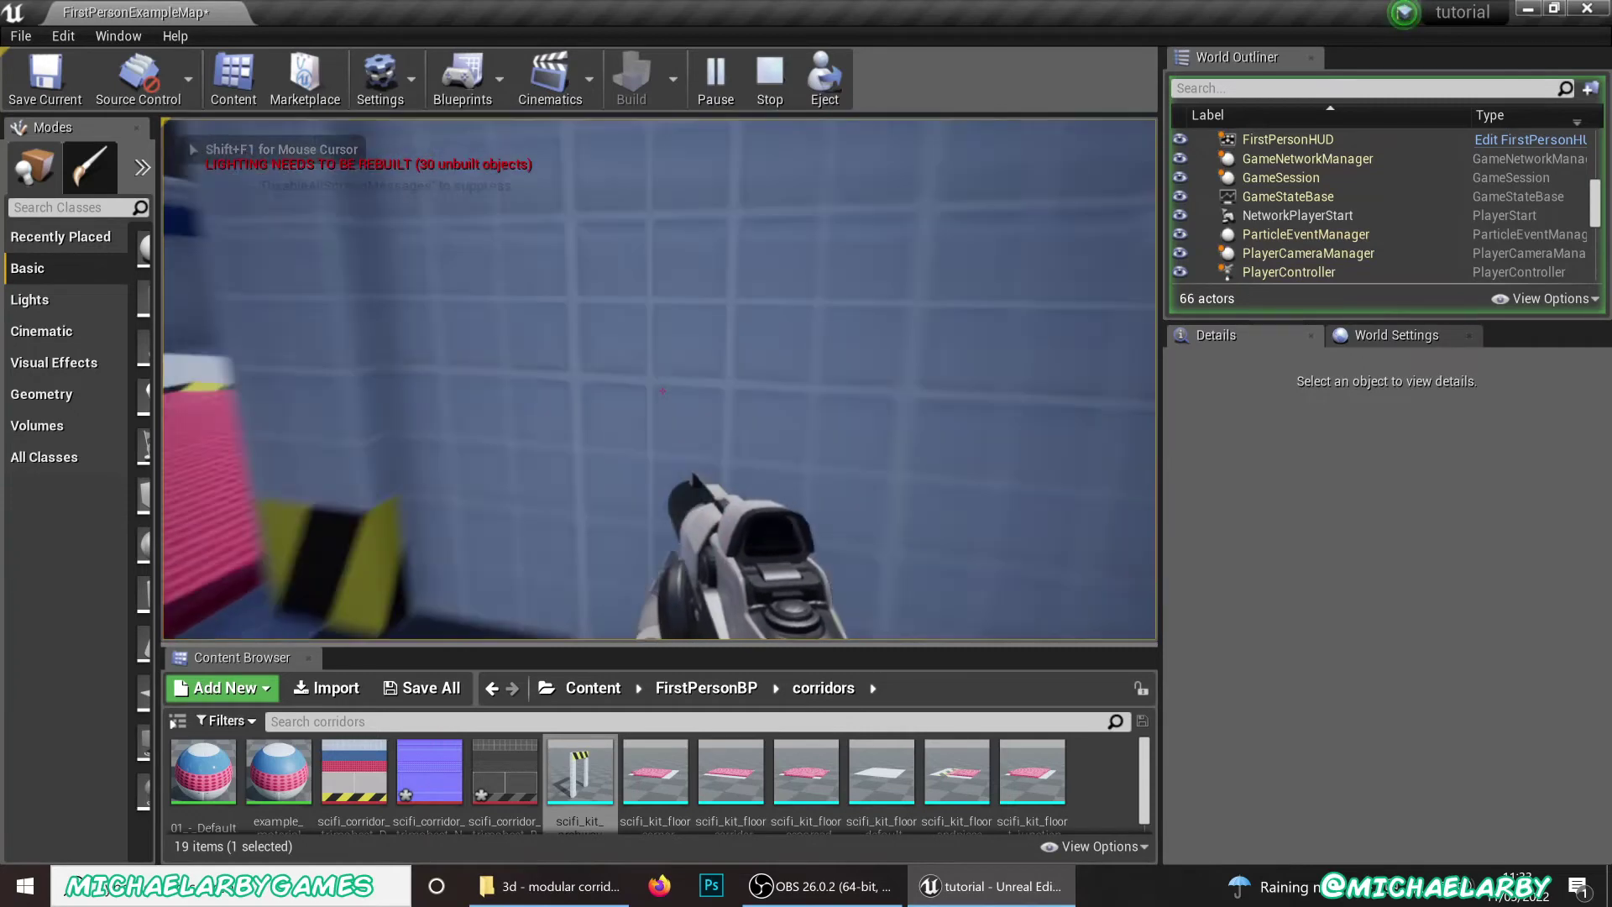
pyautogui.press('s')
pyautogui.press('d')
pyautogui.press('w')
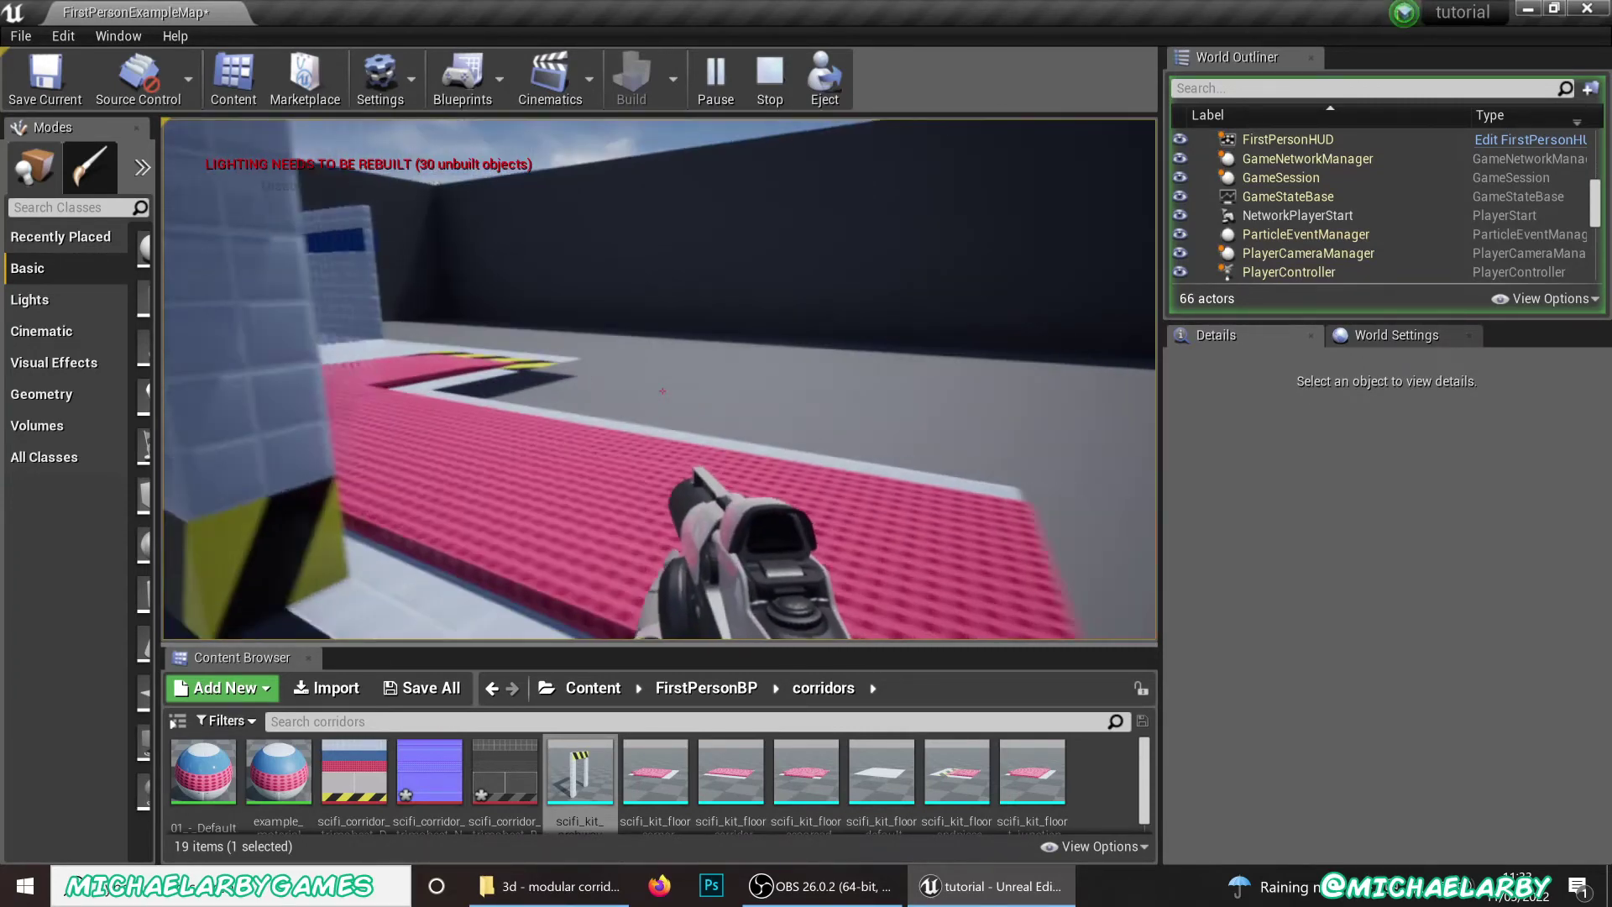
pyautogui.press('w')
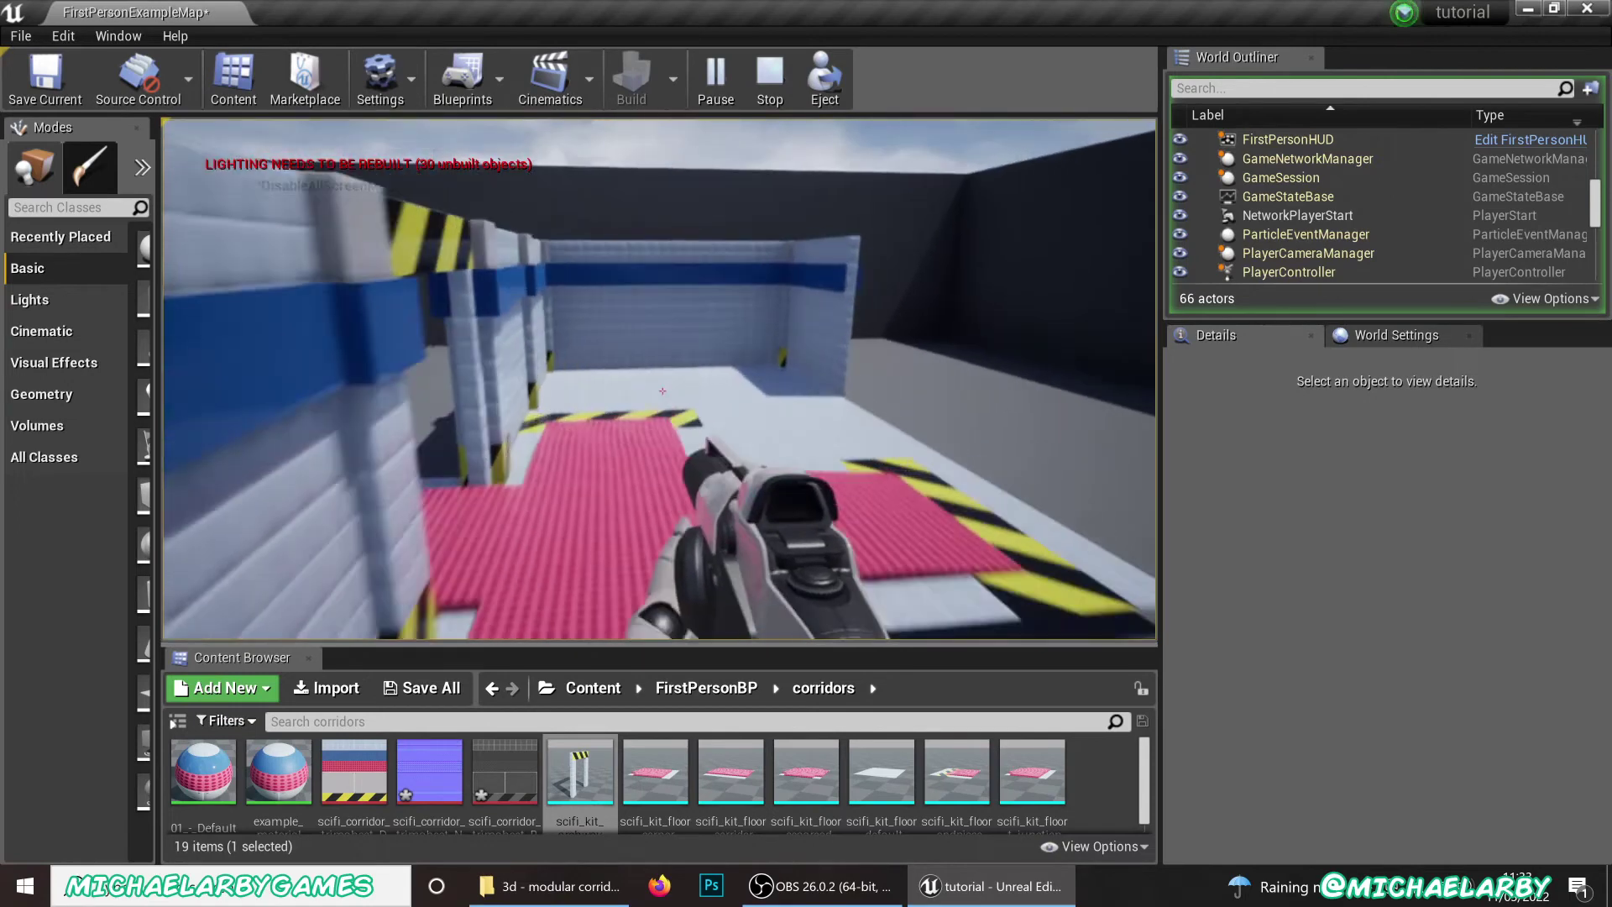
pyautogui.press('s')
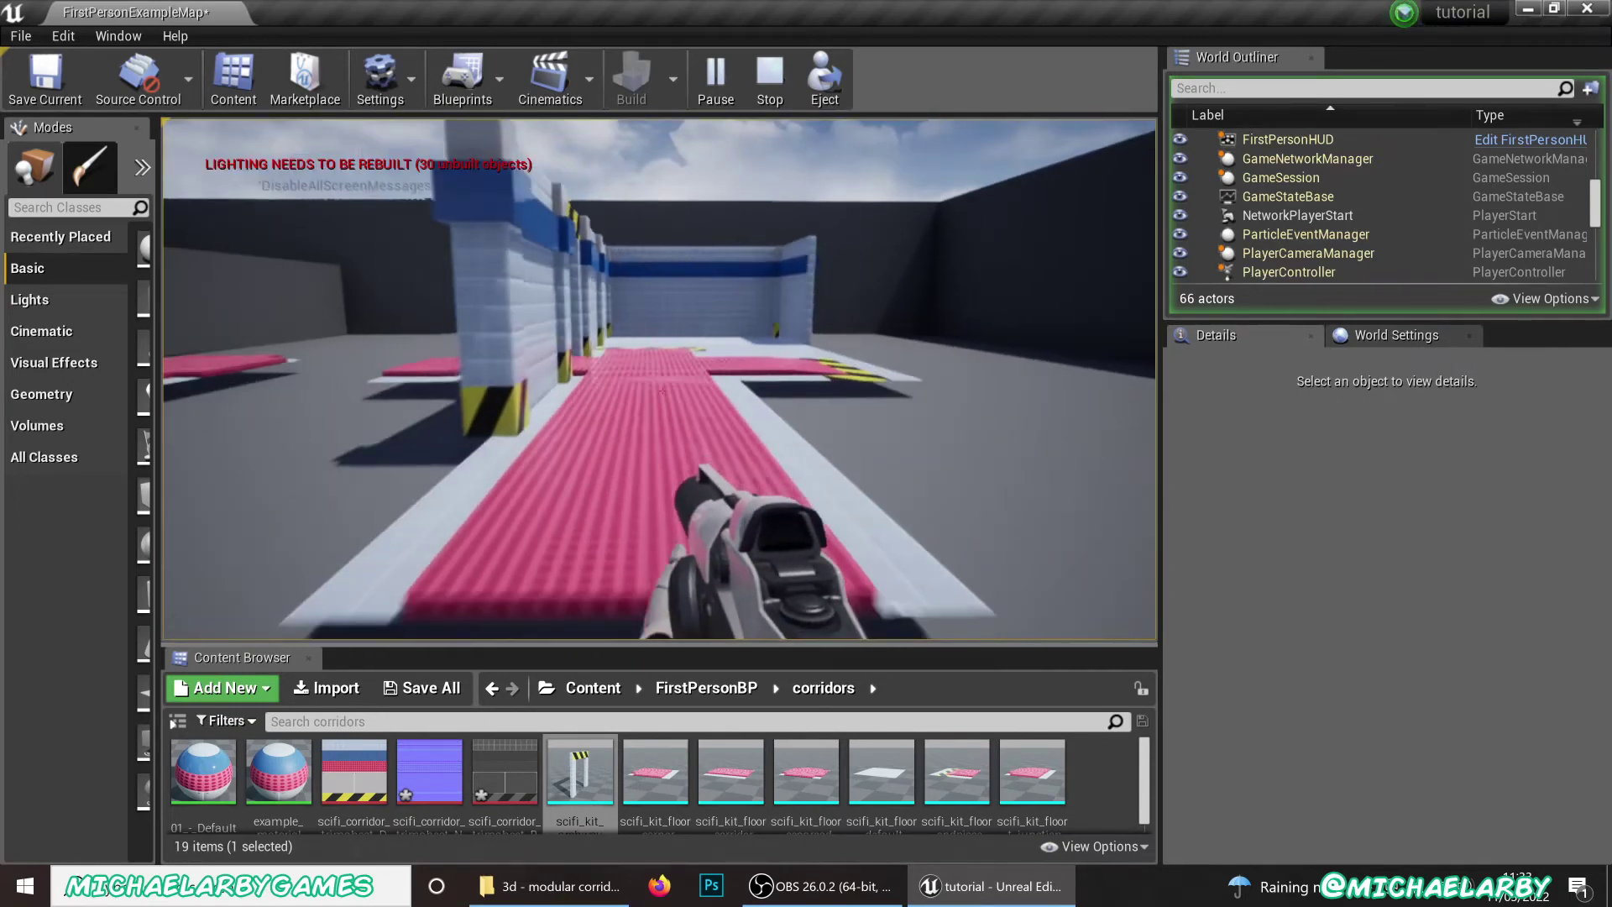
pyautogui.press('w')
pyautogui.press('w')
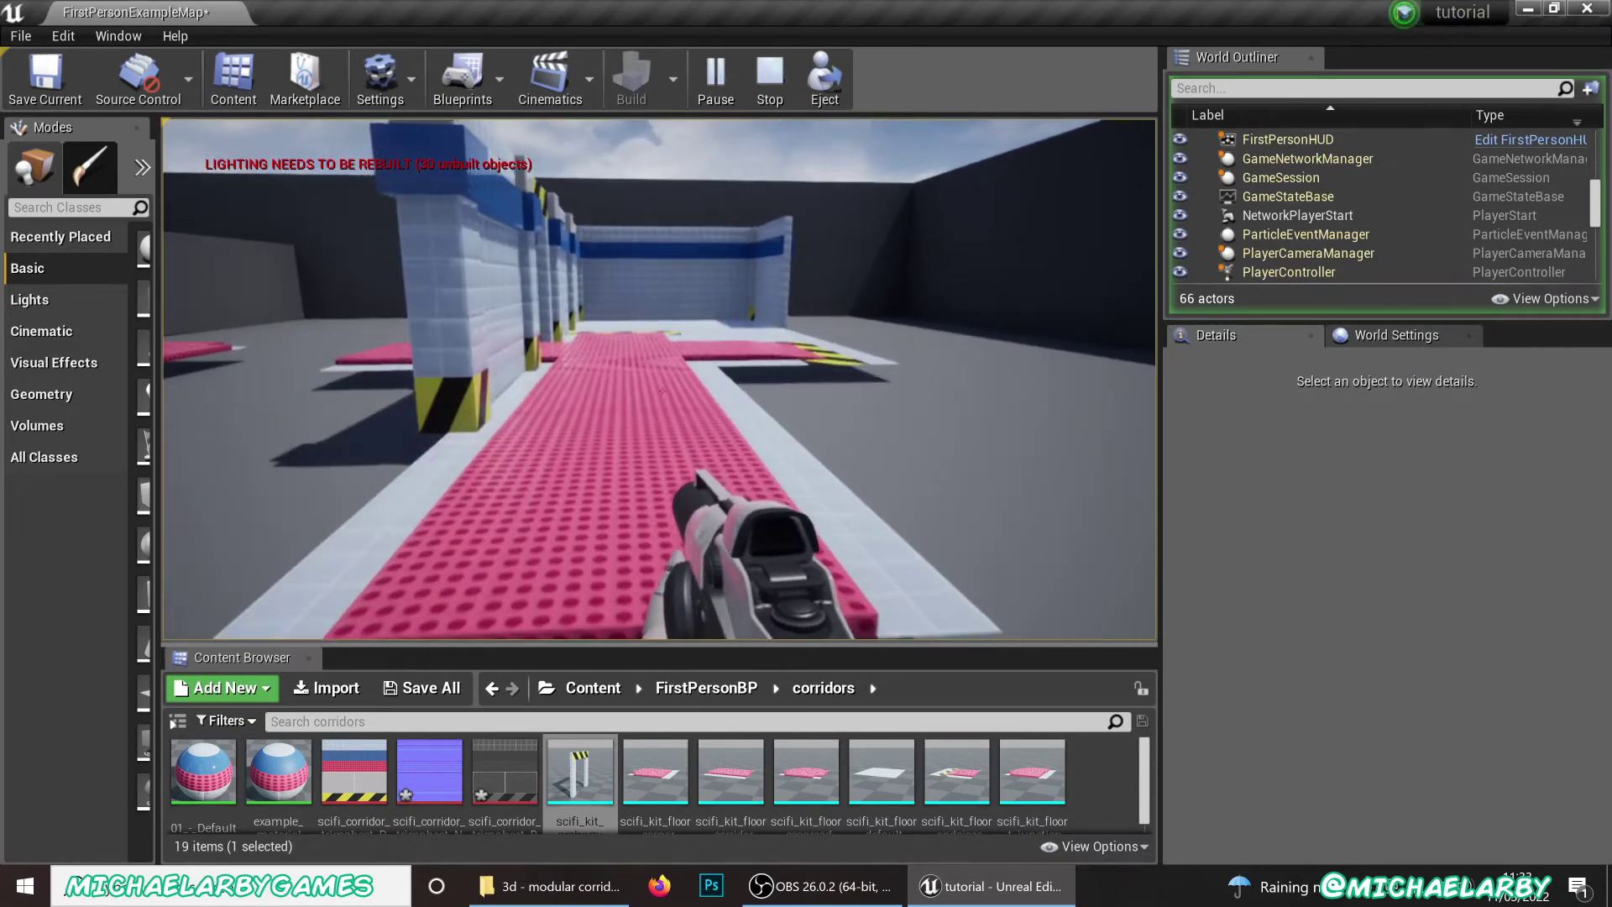
# Walk around into the room and examine the plain floor, striped floor edges and pillar joins up close
pyautogui.press('w')
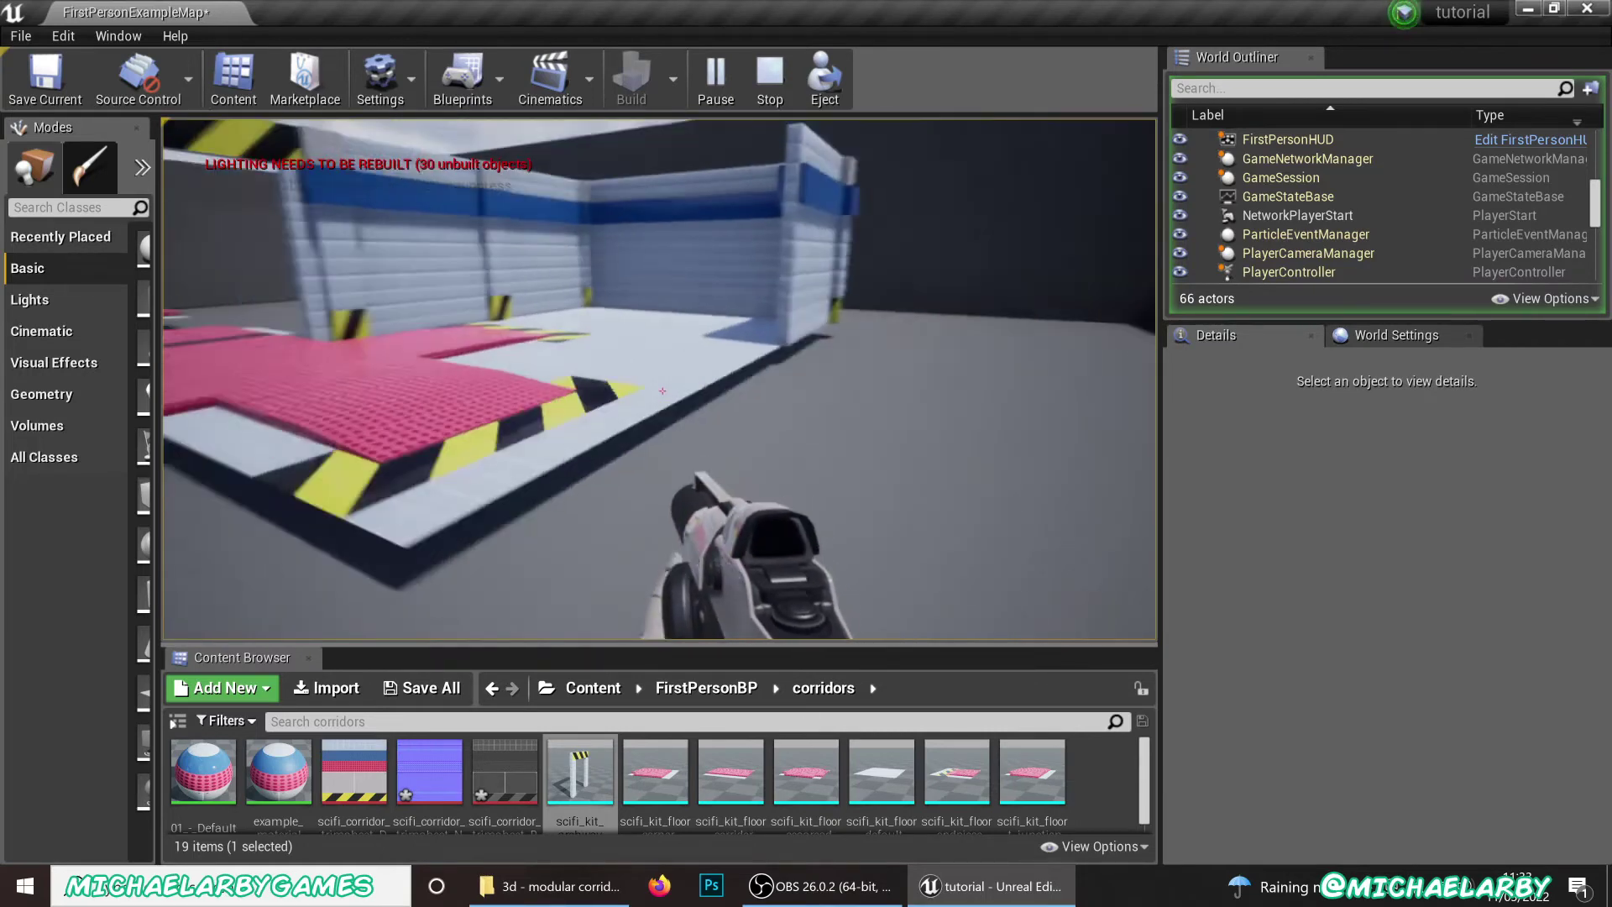
pyautogui.press('w')
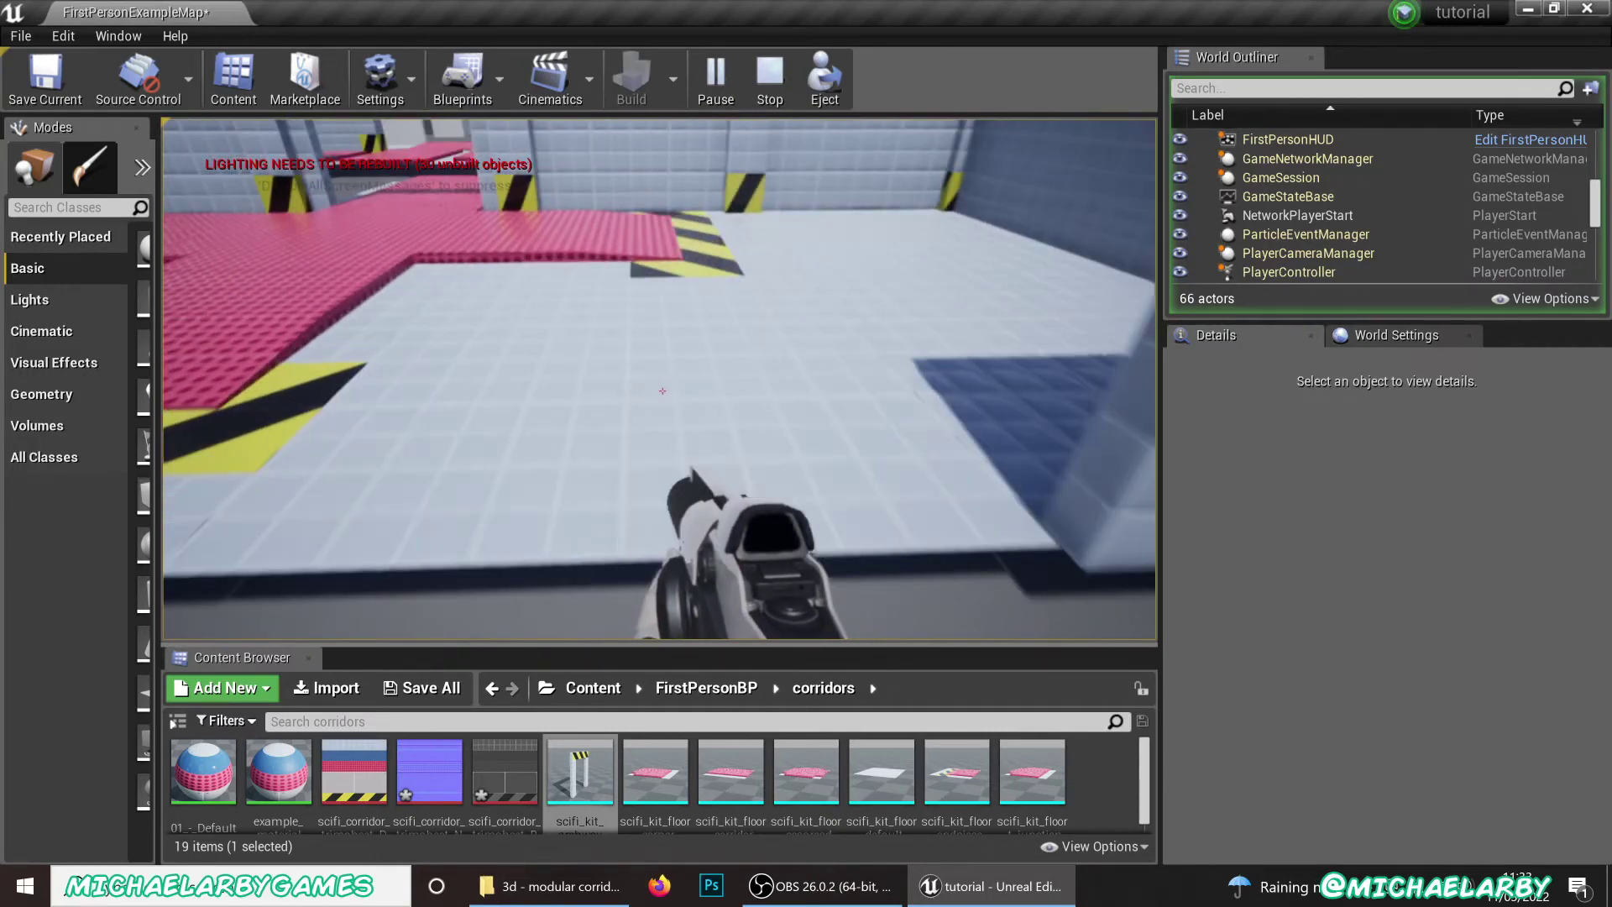
pyautogui.press('w')
pyautogui.press('w')
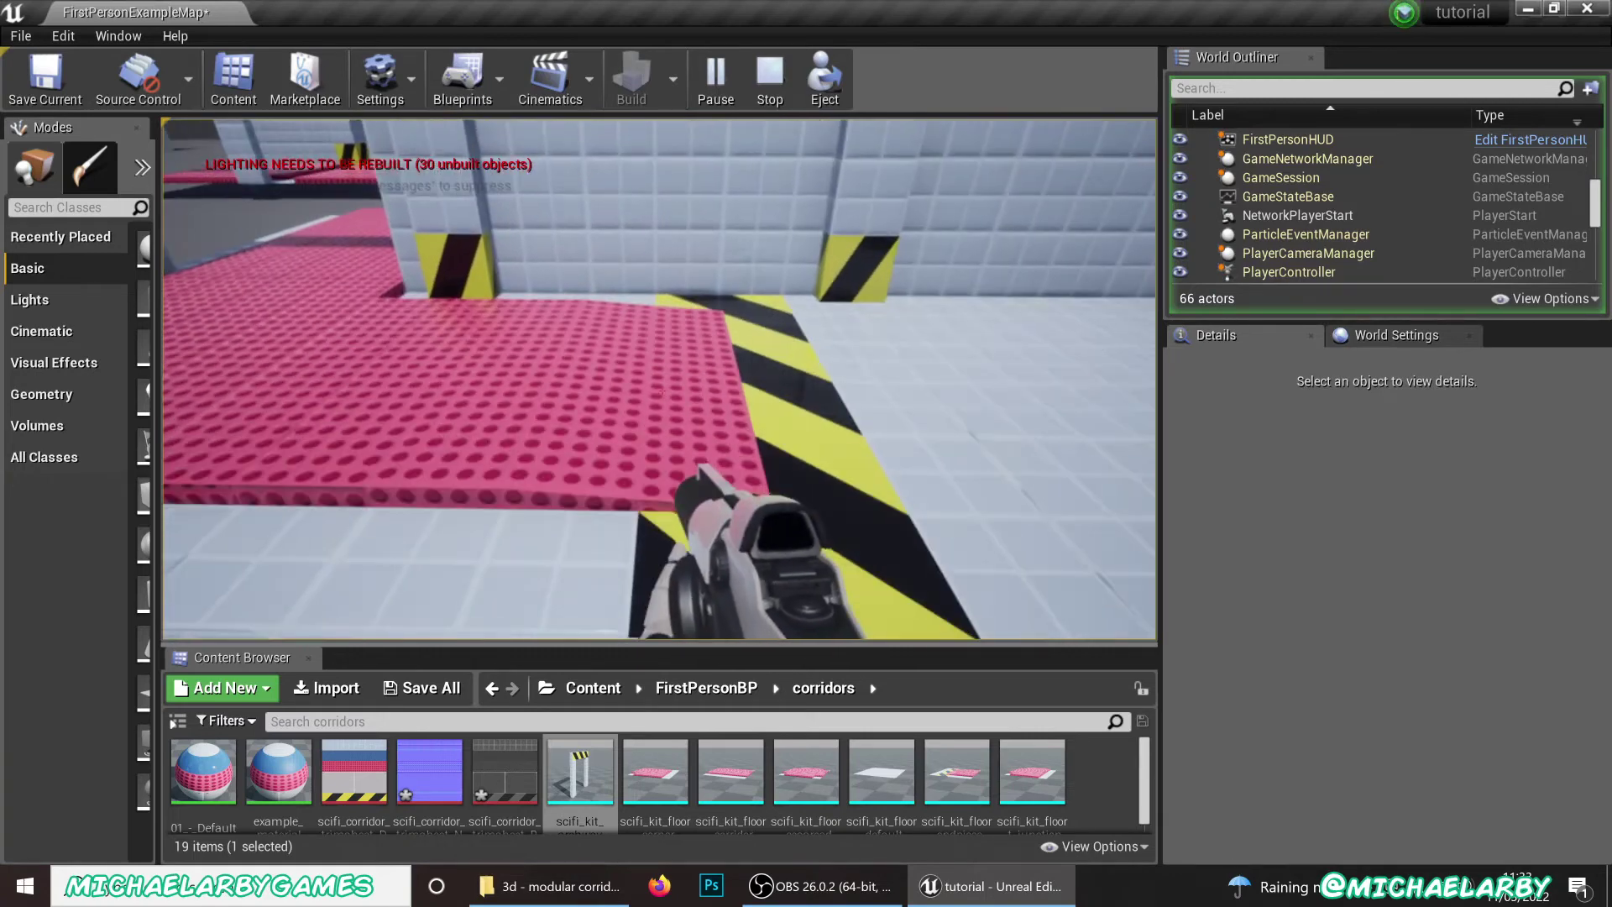
pyautogui.press('w')
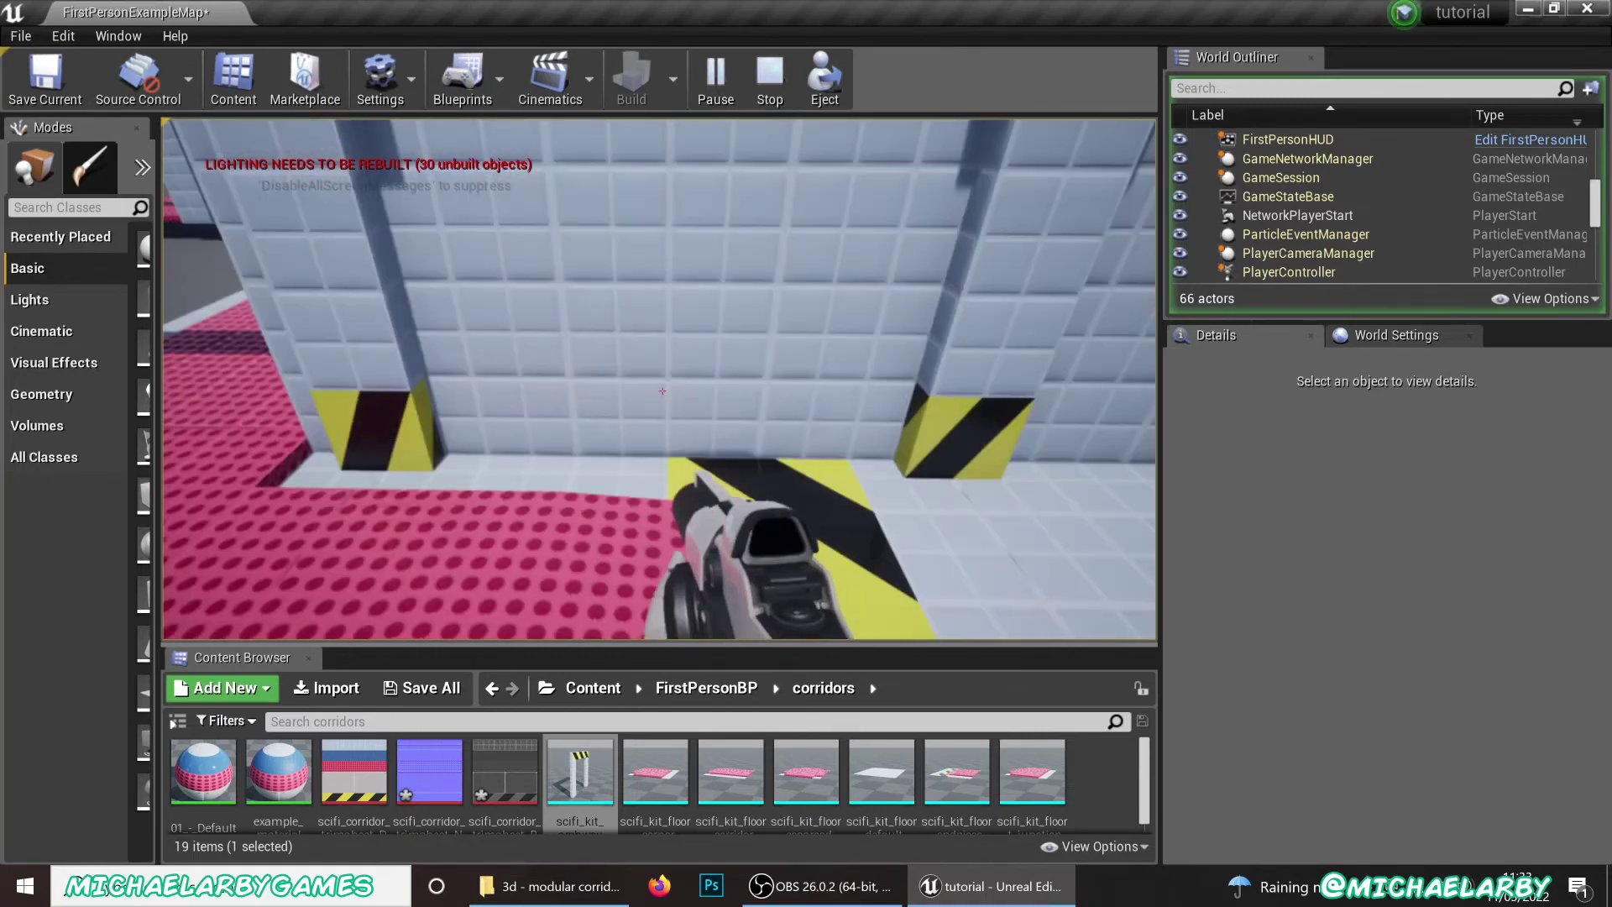
pyautogui.press('s')
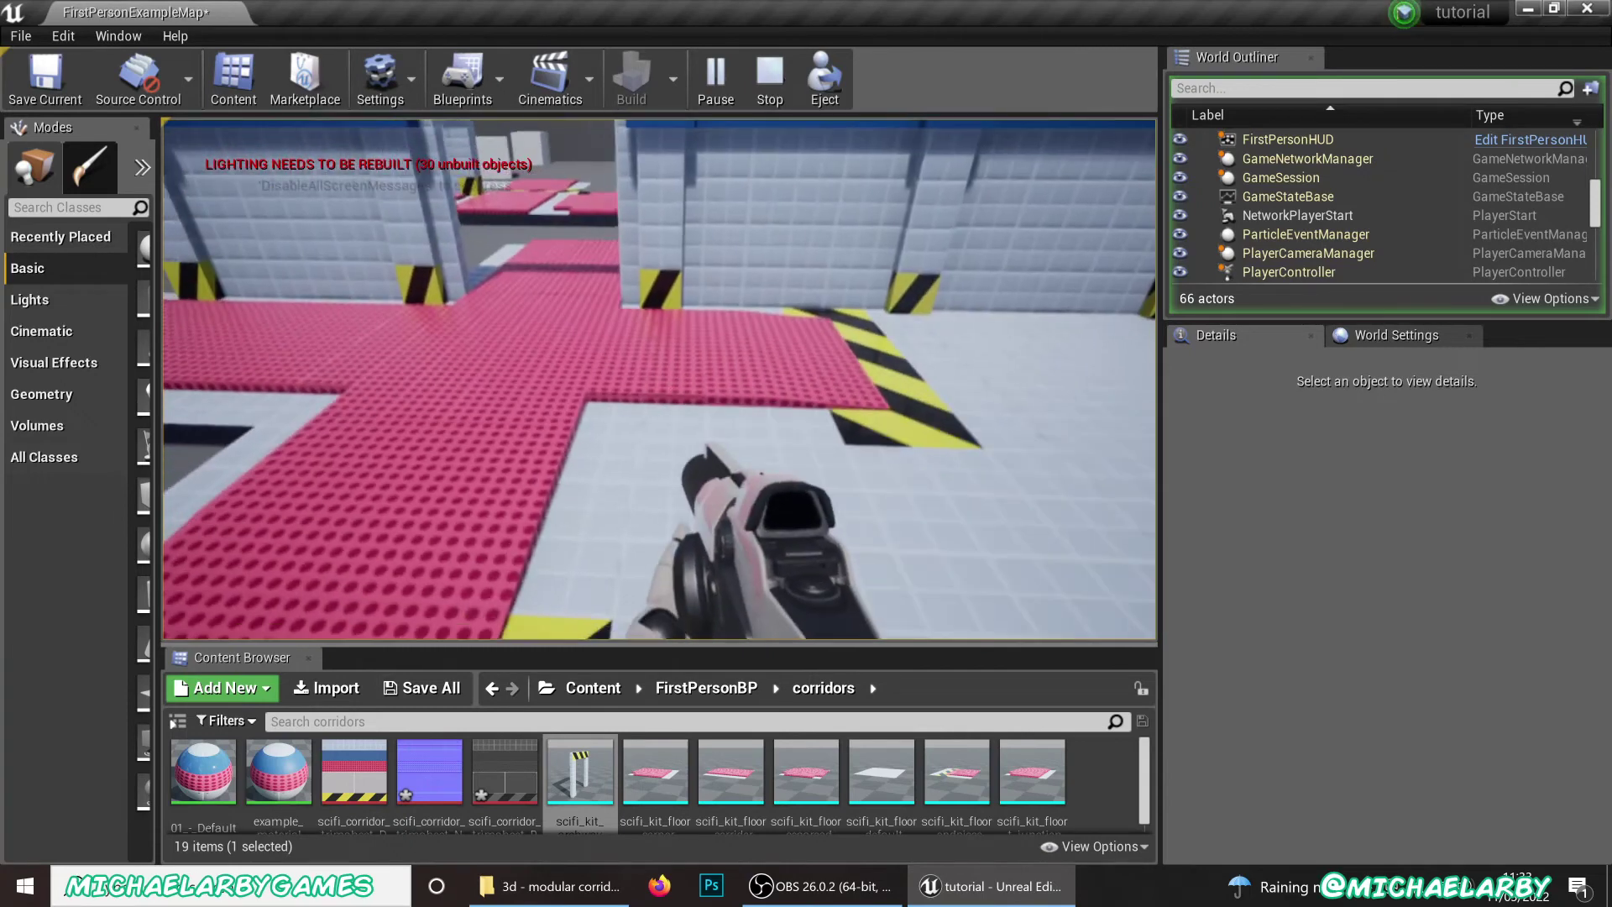
# Walk up to the archway in play mode and examine how it meets the walls and the floor beyond
pyautogui.press('w')
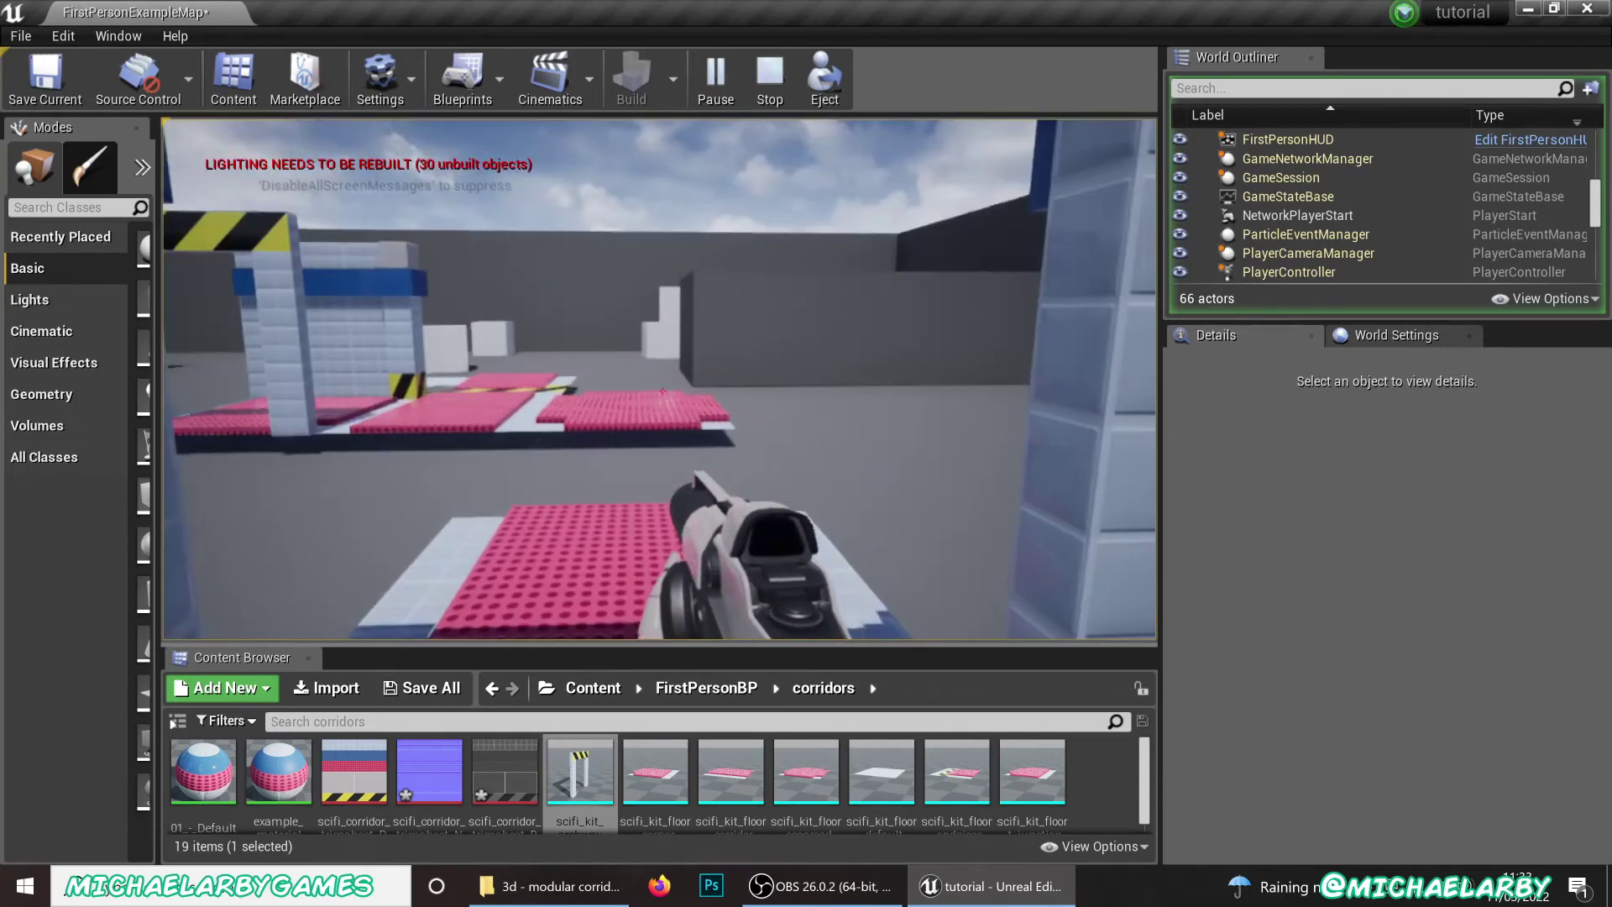
pyautogui.press('s')
pyautogui.press('w')
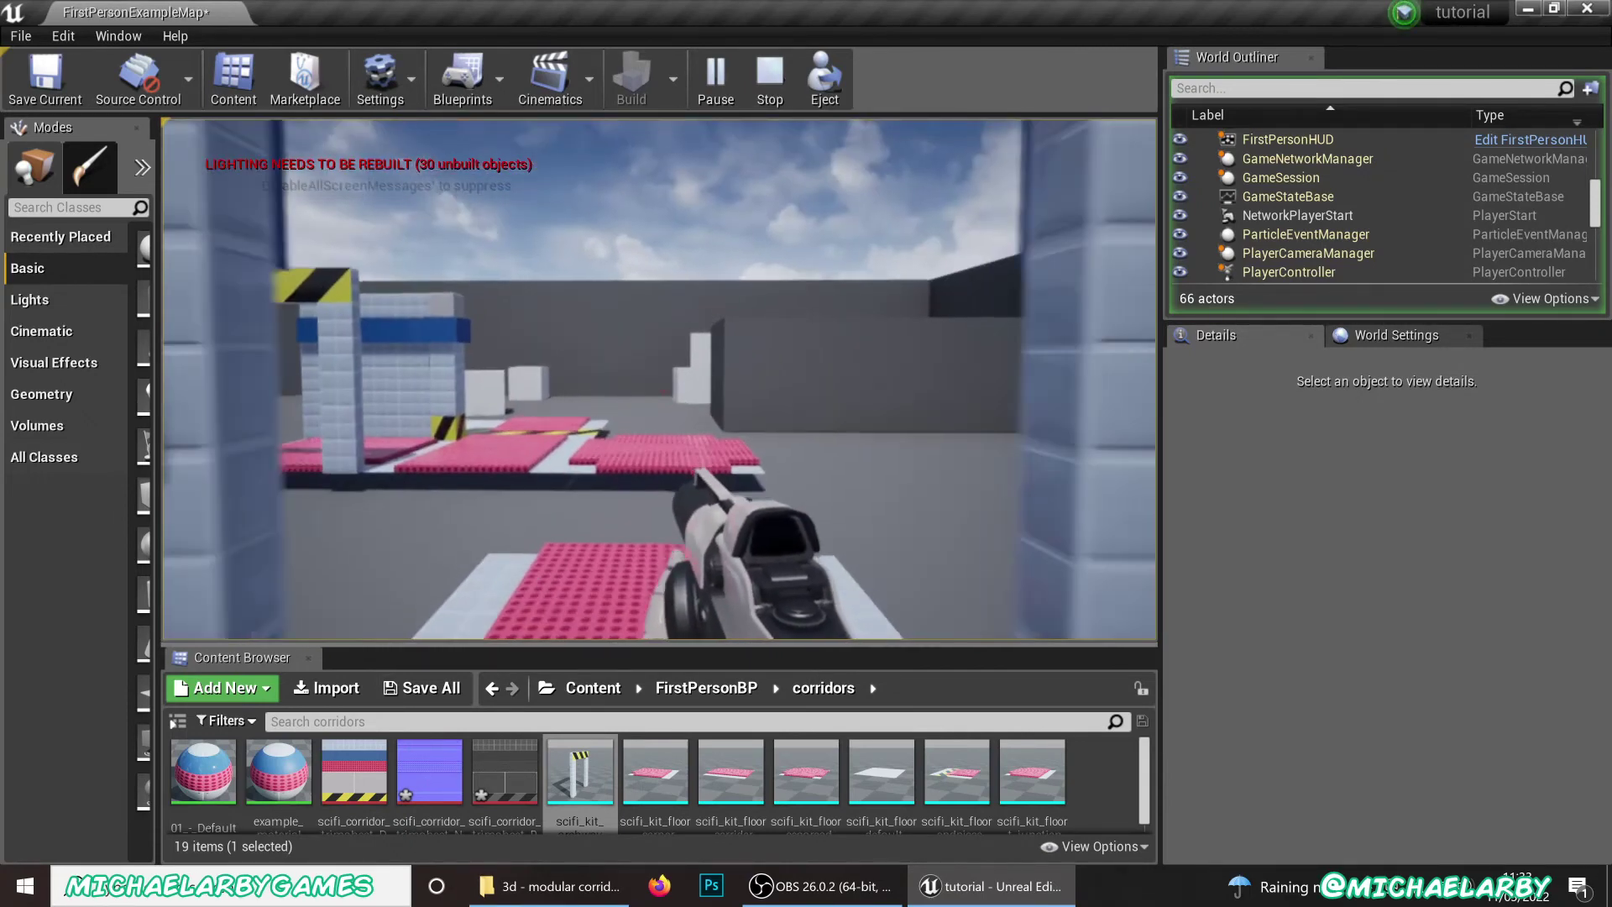
pyautogui.press('s')
pyautogui.click(662, 390)
pyautogui.click(662, 390)
pyautogui.press('w')
pyautogui.press('s')
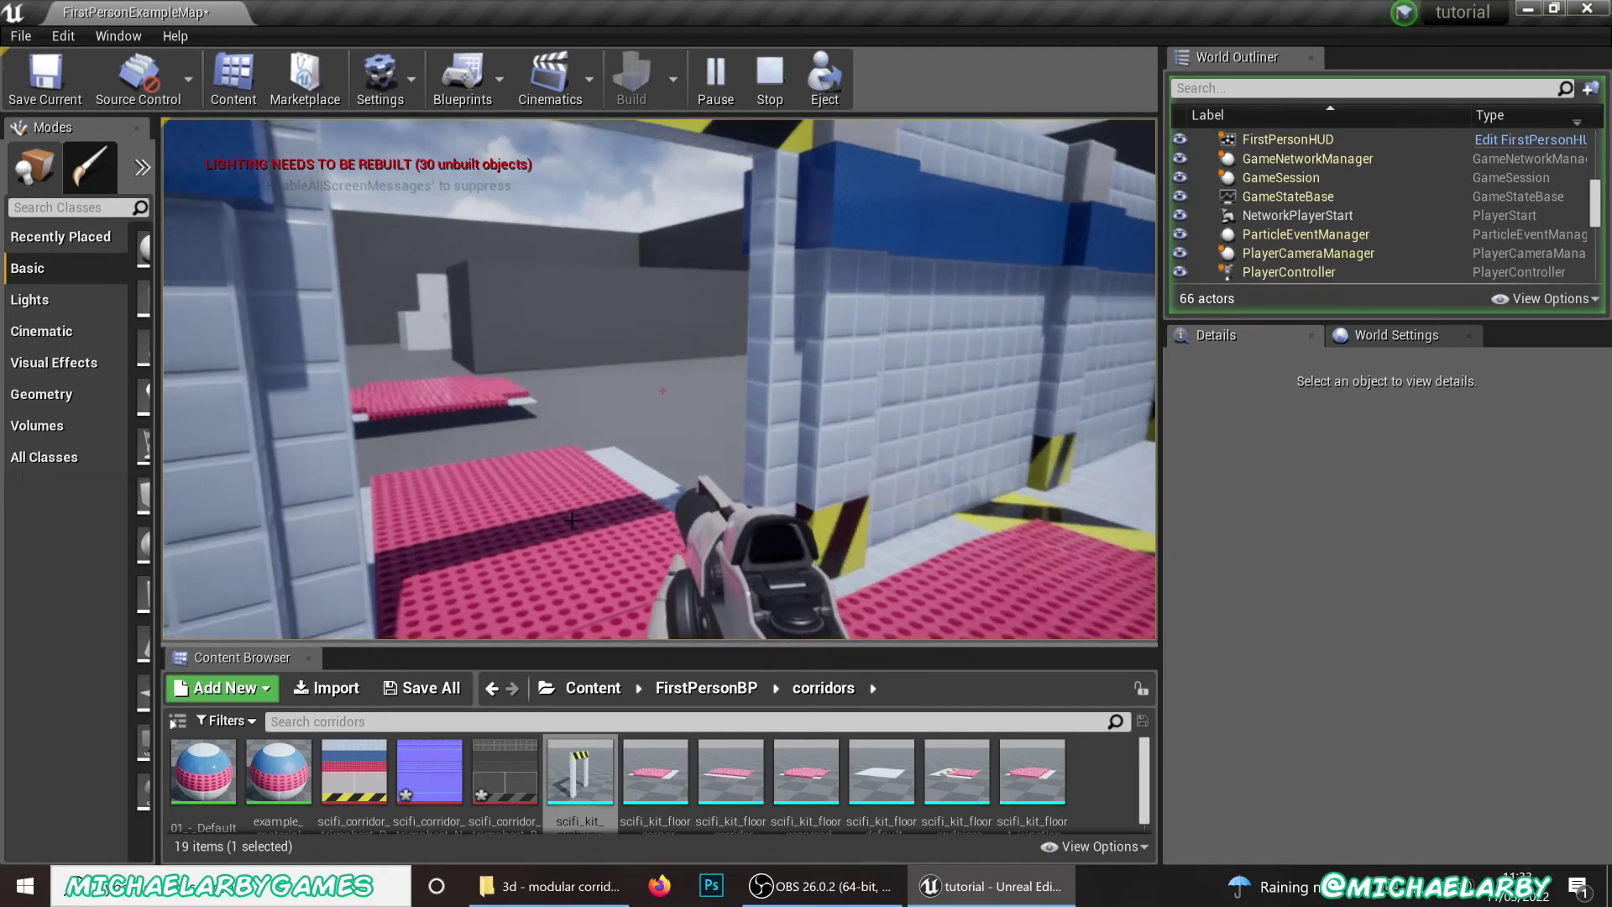
# Stop the play session and look over the assembled corridor, archway and room from above
pyautogui.press('Escape')
pyautogui.press('s')
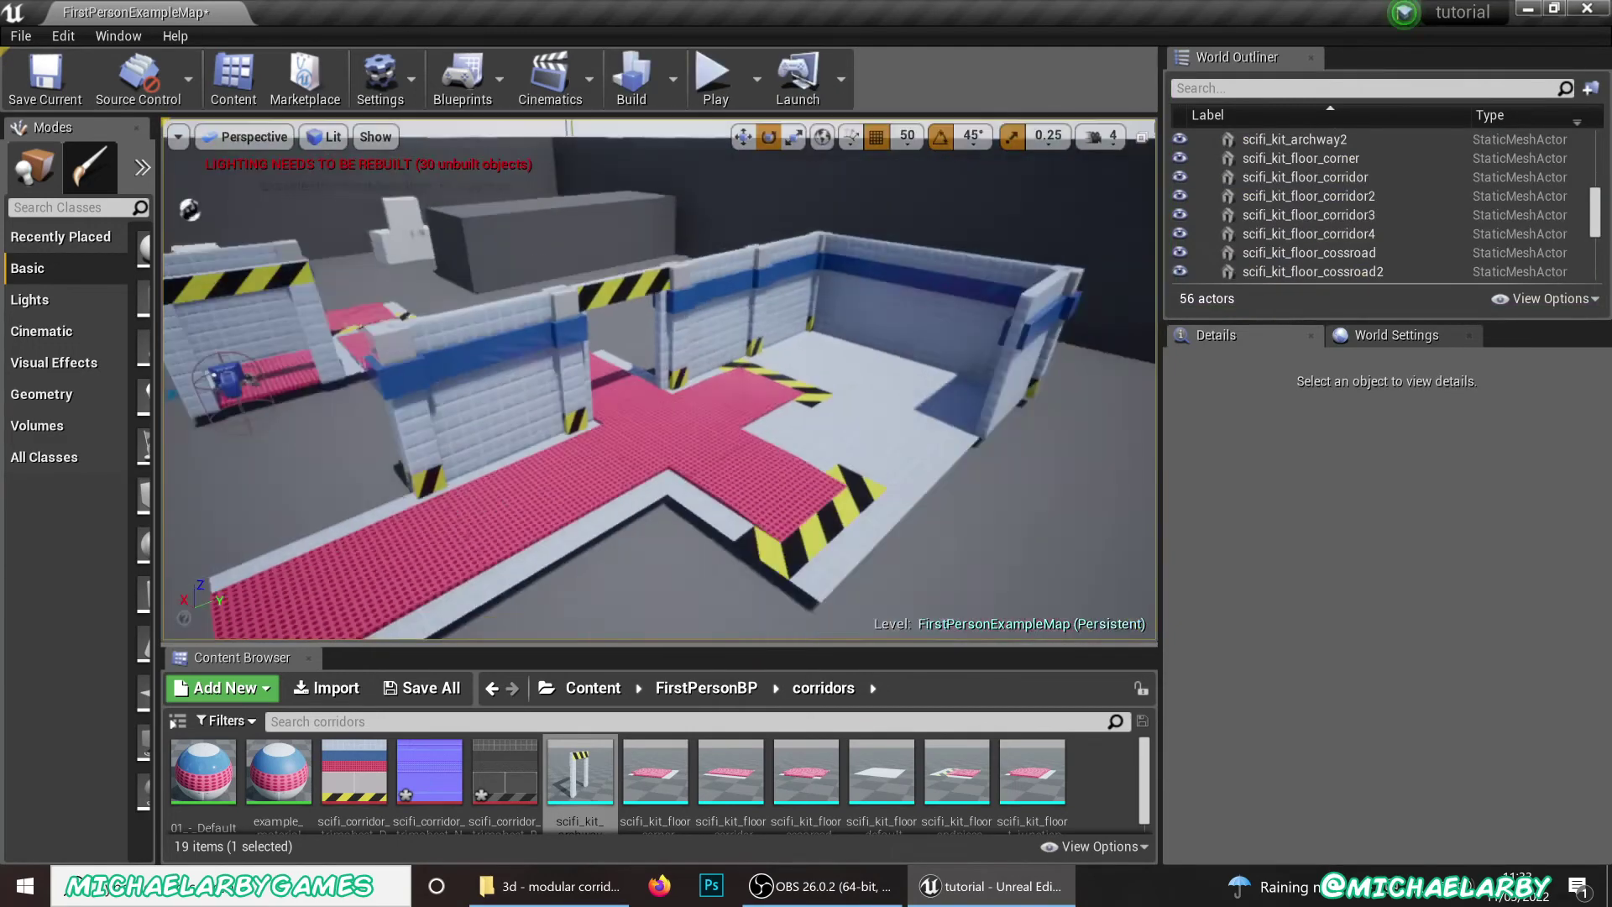
pyautogui.press('w')
pyautogui.press('e')
pyautogui.moveTo(659, 379); pyautogui.dragTo(760, 373, button='right')
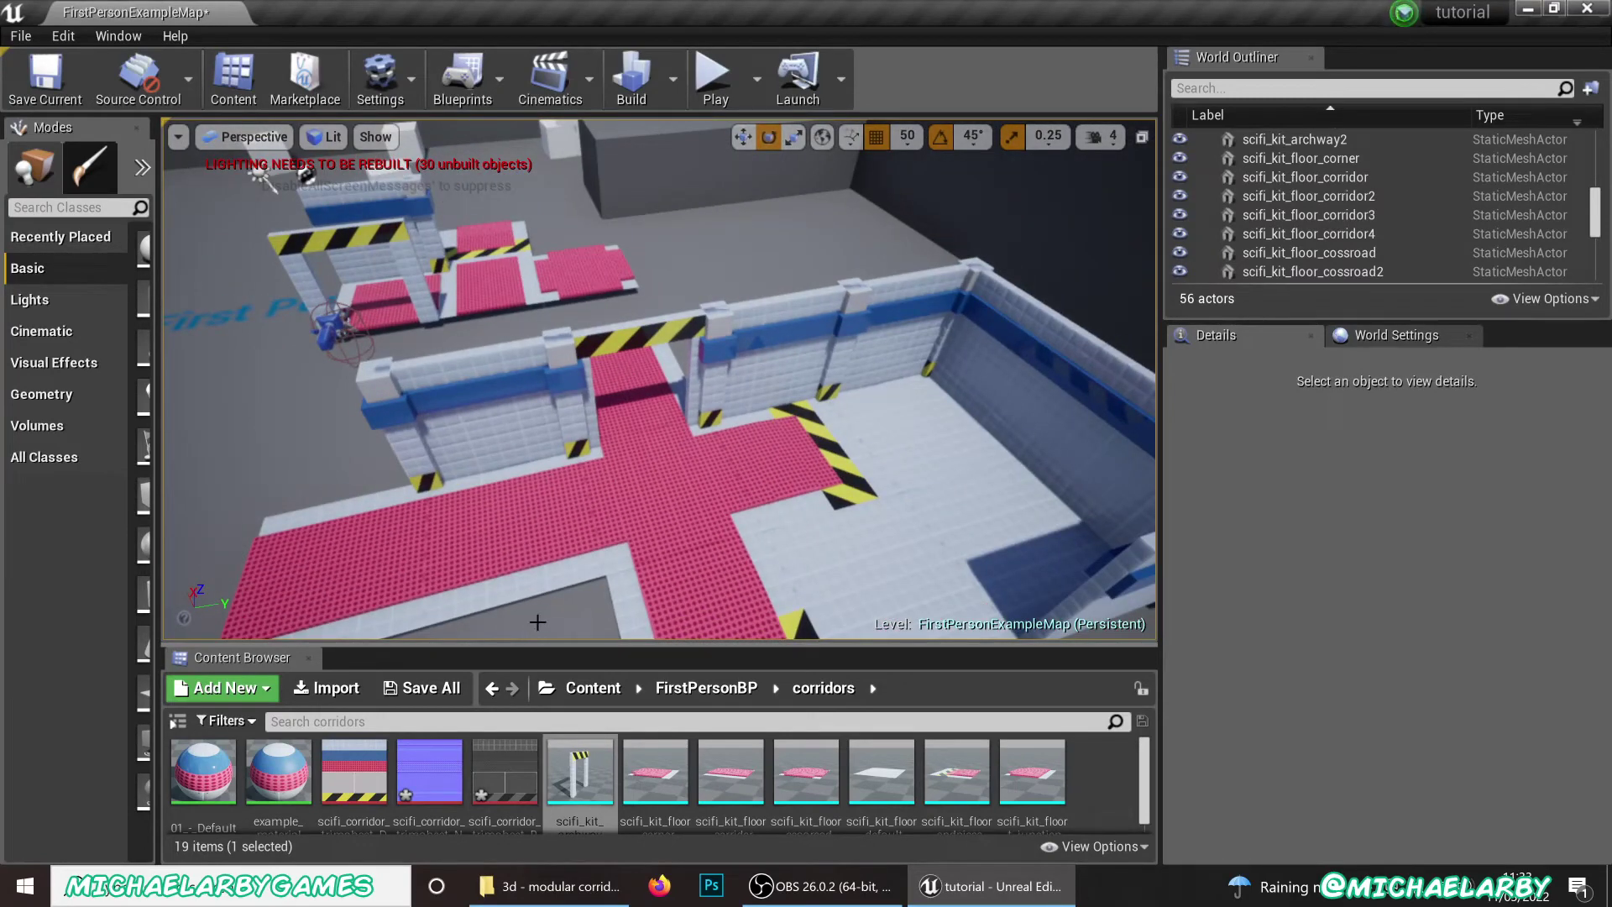
# Enlarge the asset browser area, open the scifi_kit_archway mesh for editing and display its simple collision
pyautogui.moveTo(541, 644); pyautogui.dragTo(541, 509)
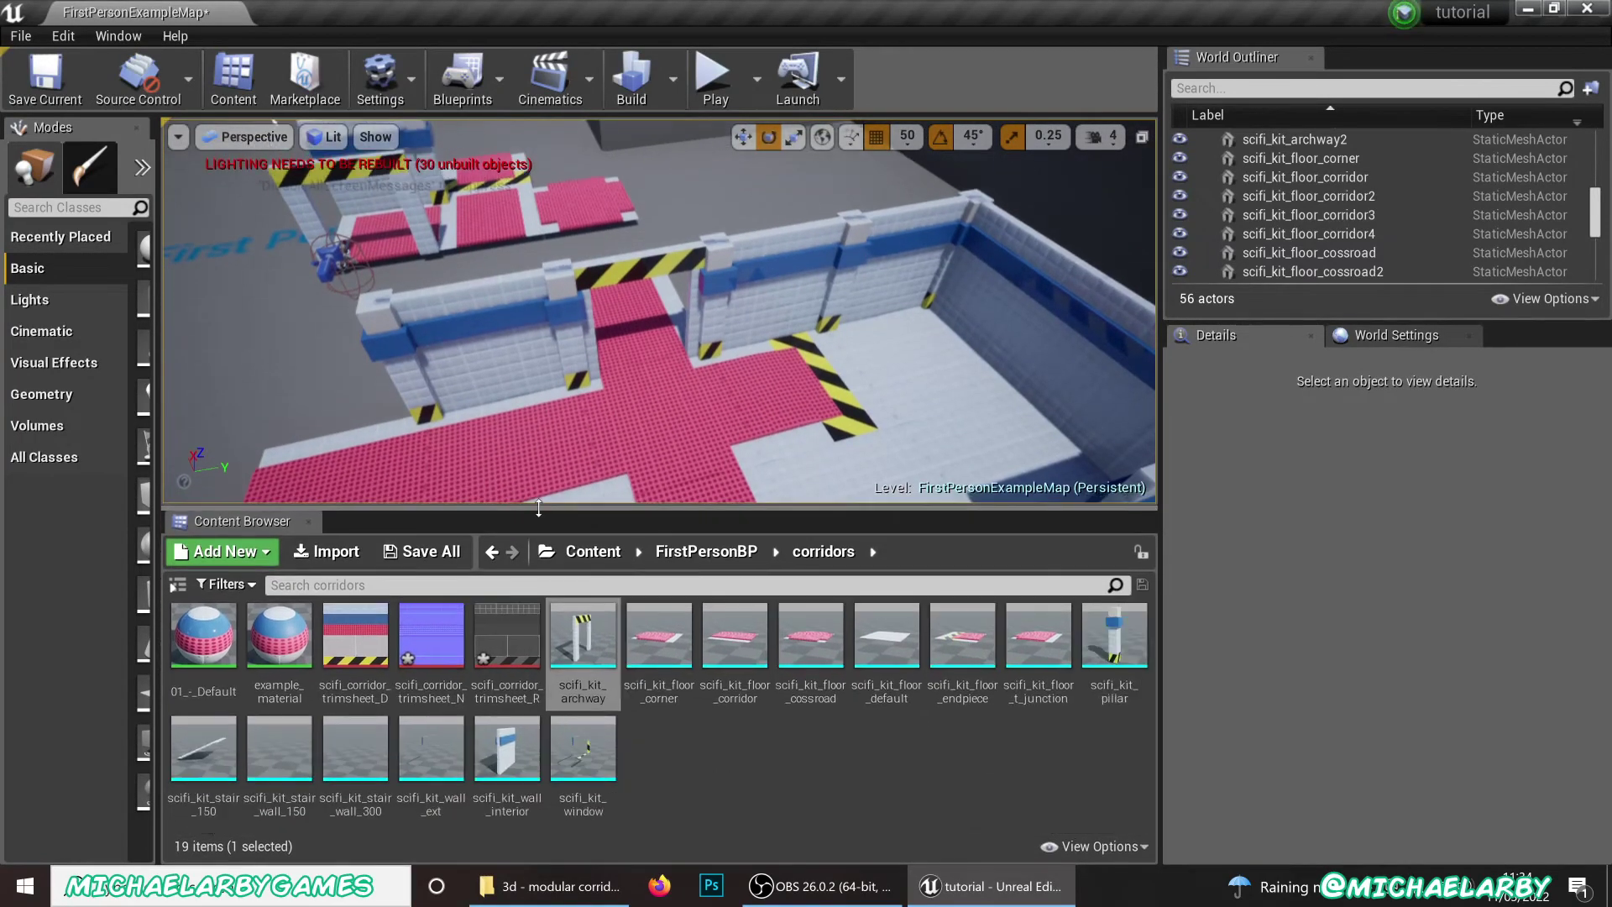
pyautogui.doubleClick(575, 643)
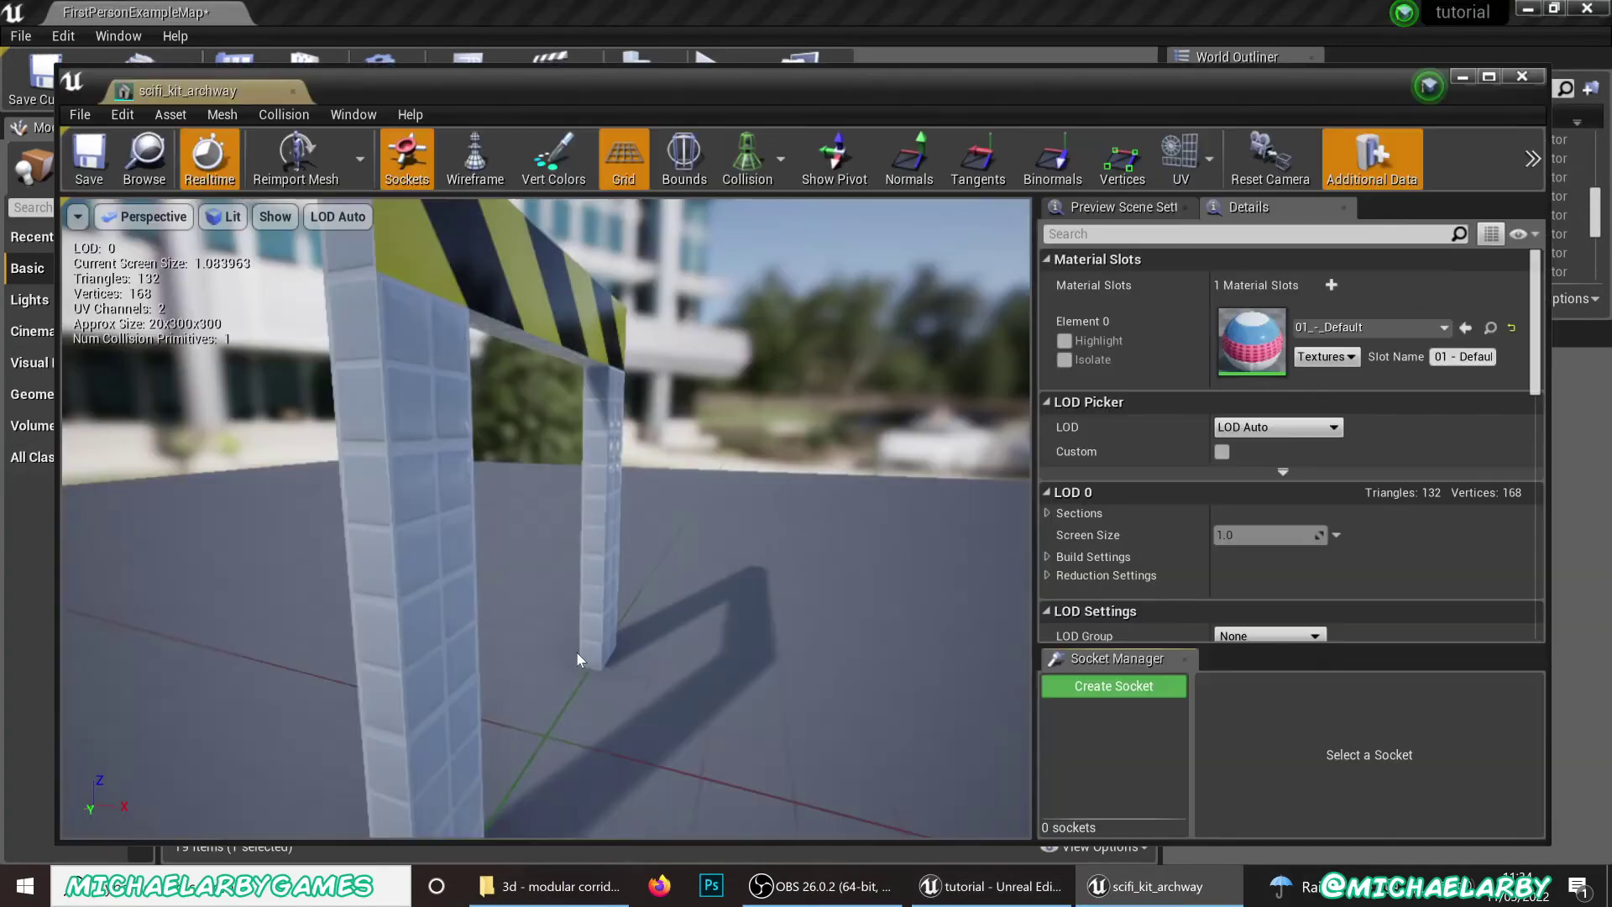
pyautogui.scroll(-3, 570, 564)
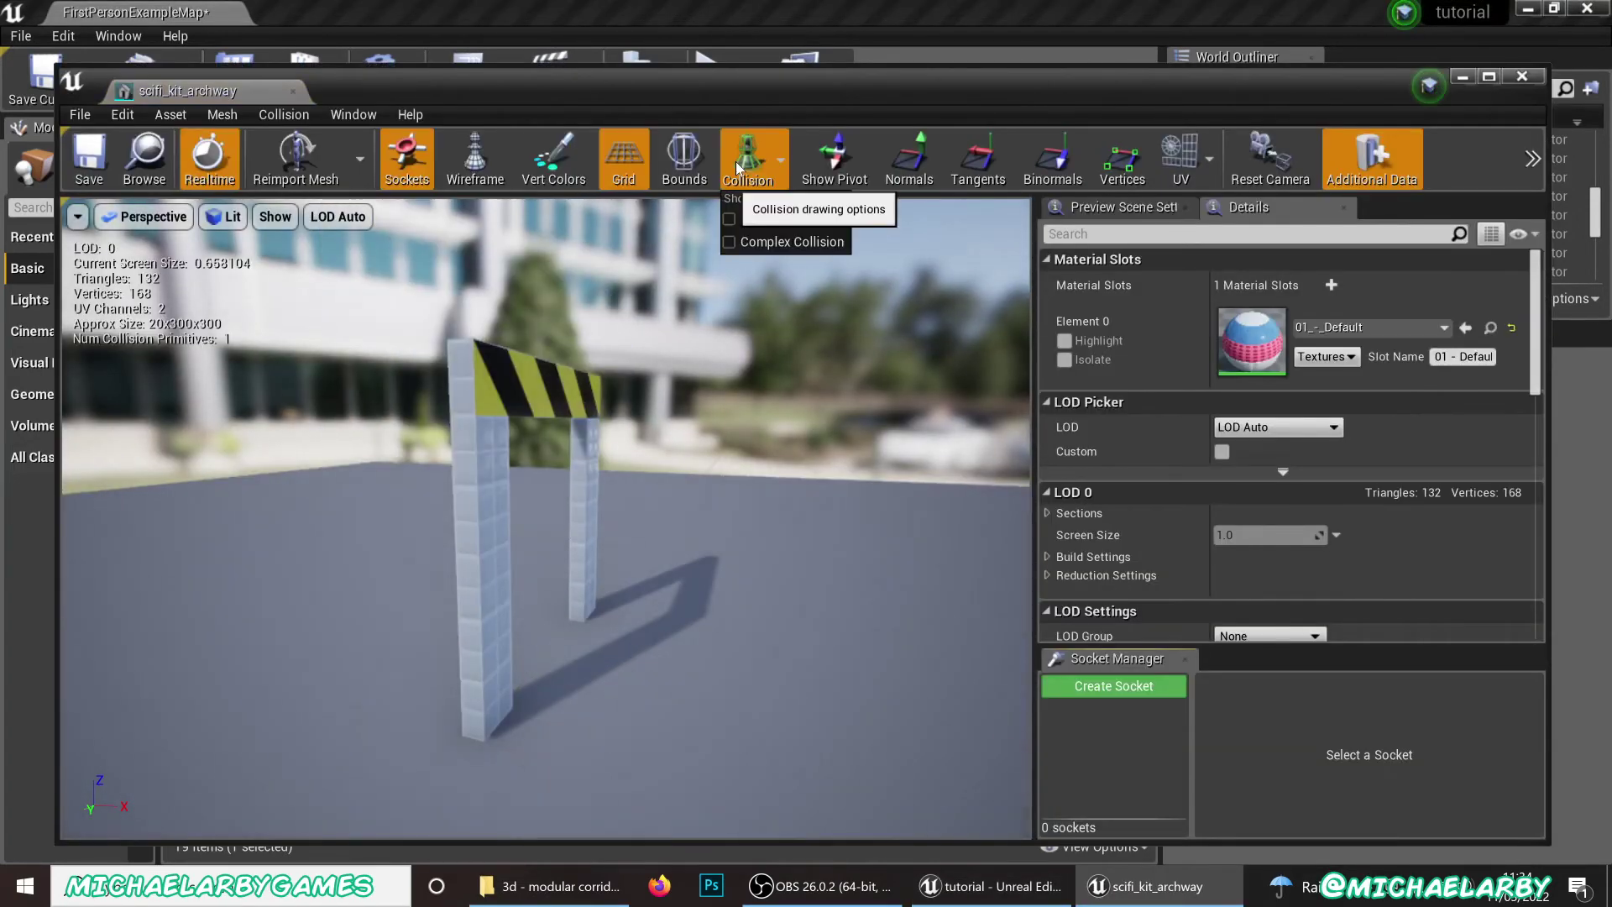
pyautogui.click(780, 159)
pyautogui.click(776, 219)
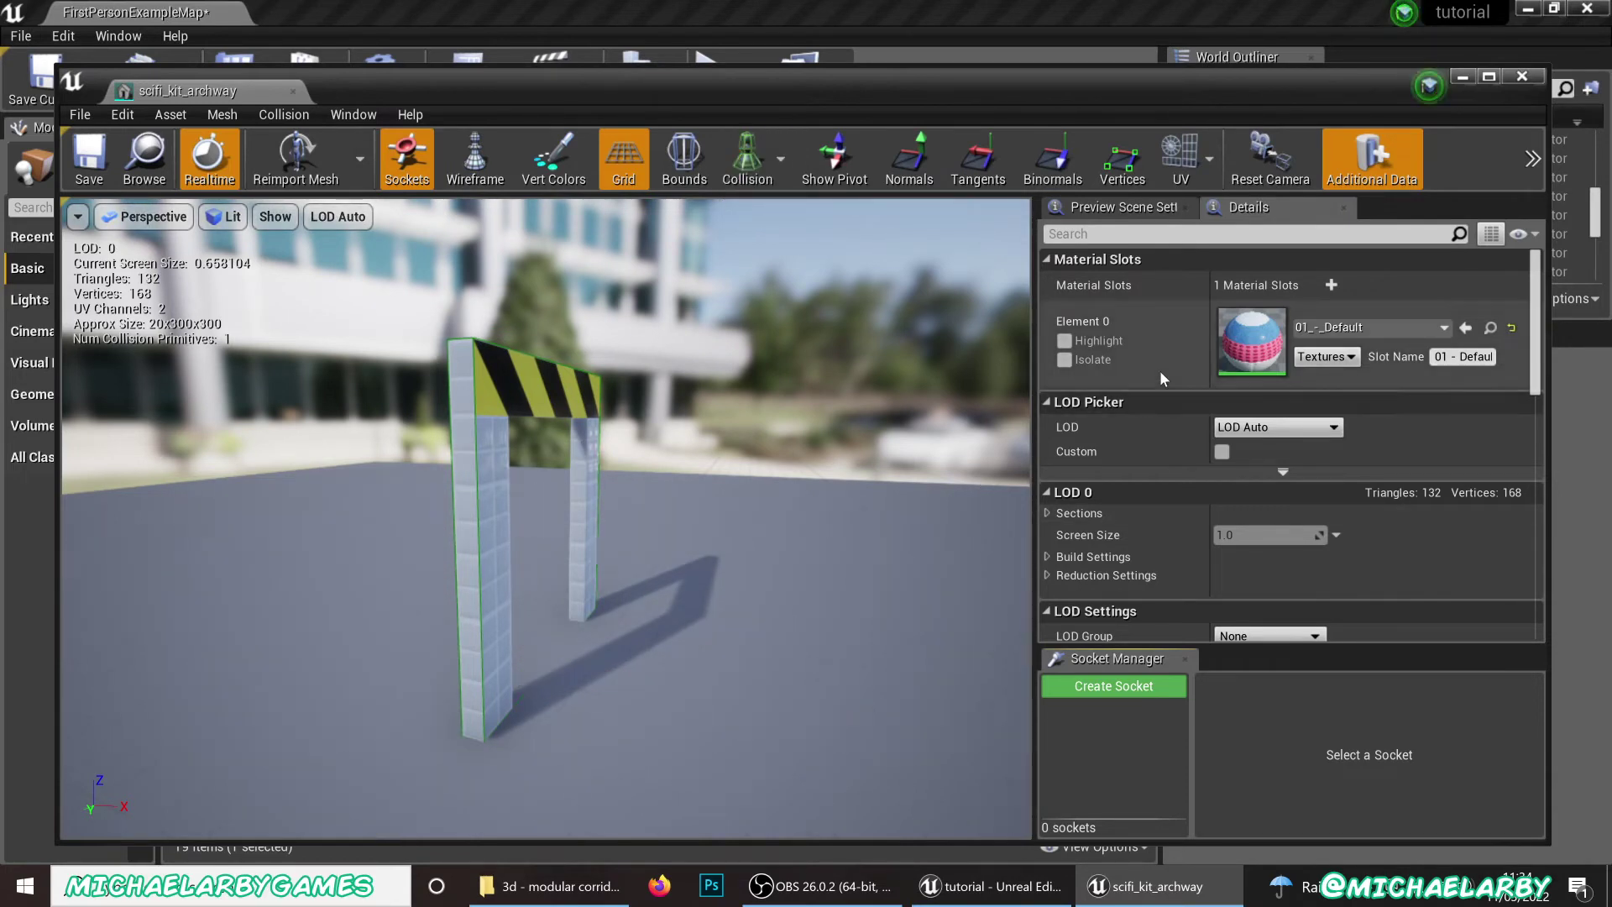
# Set the archway mesh's Collision Complexity to Use Complex Collision As Simple
pyautogui.scroll(-1, 1157, 369)
pyautogui.scroll(-1, 1156, 419)
pyautogui.scroll(-12, 1156, 416)
pyautogui.scroll(-3, 1140, 390)
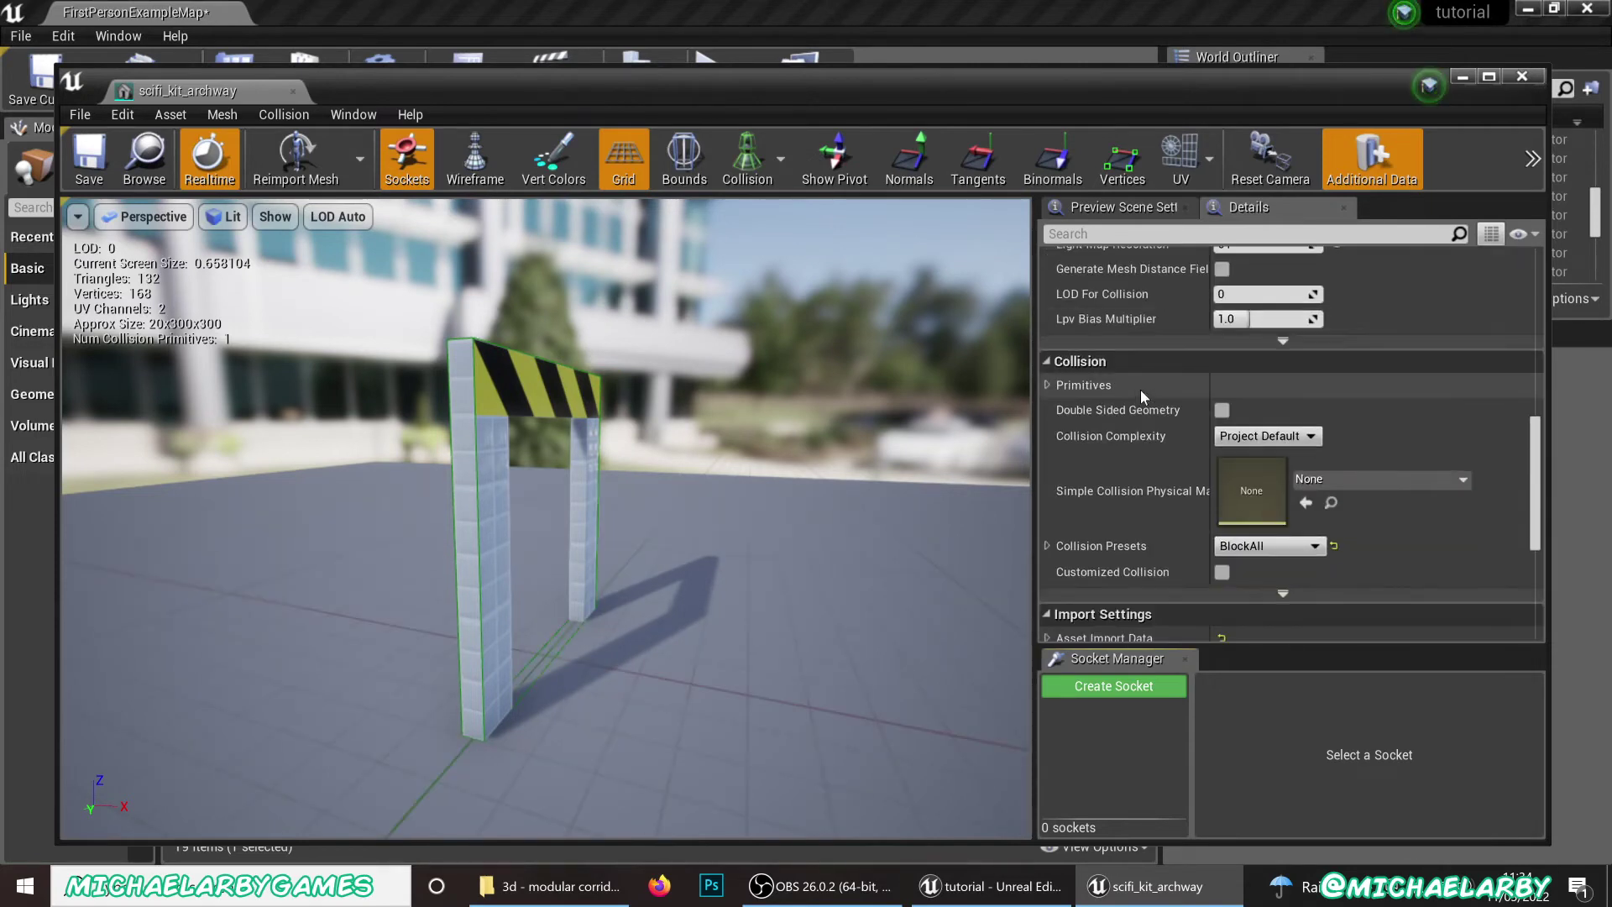
pyautogui.scroll(-1, 1136, 406)
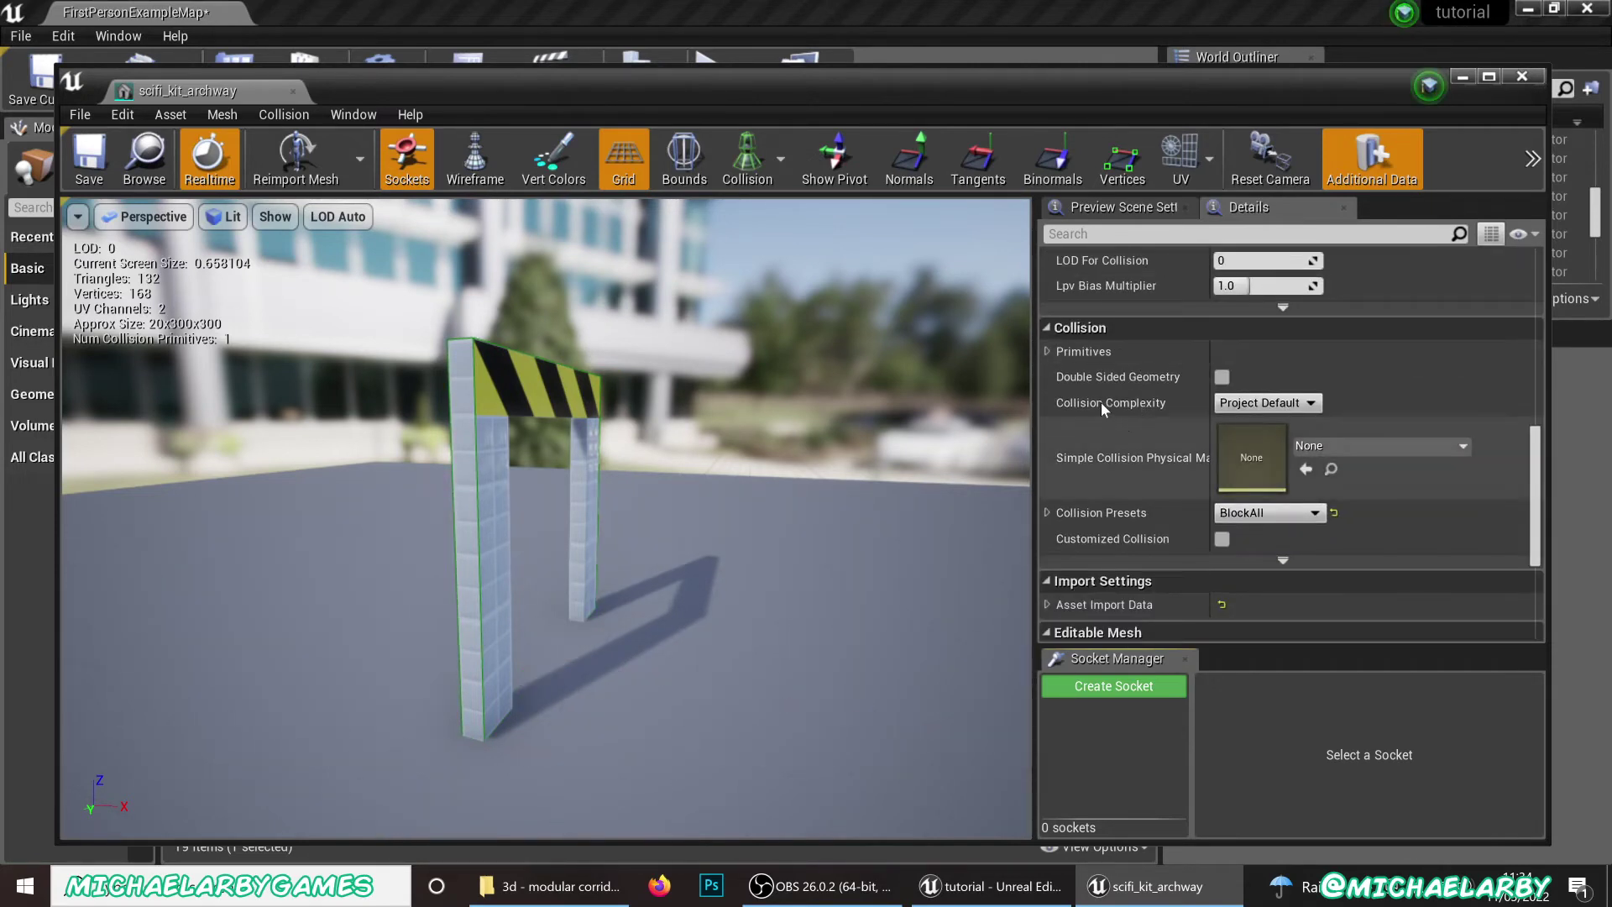
pyautogui.click(1255, 403)
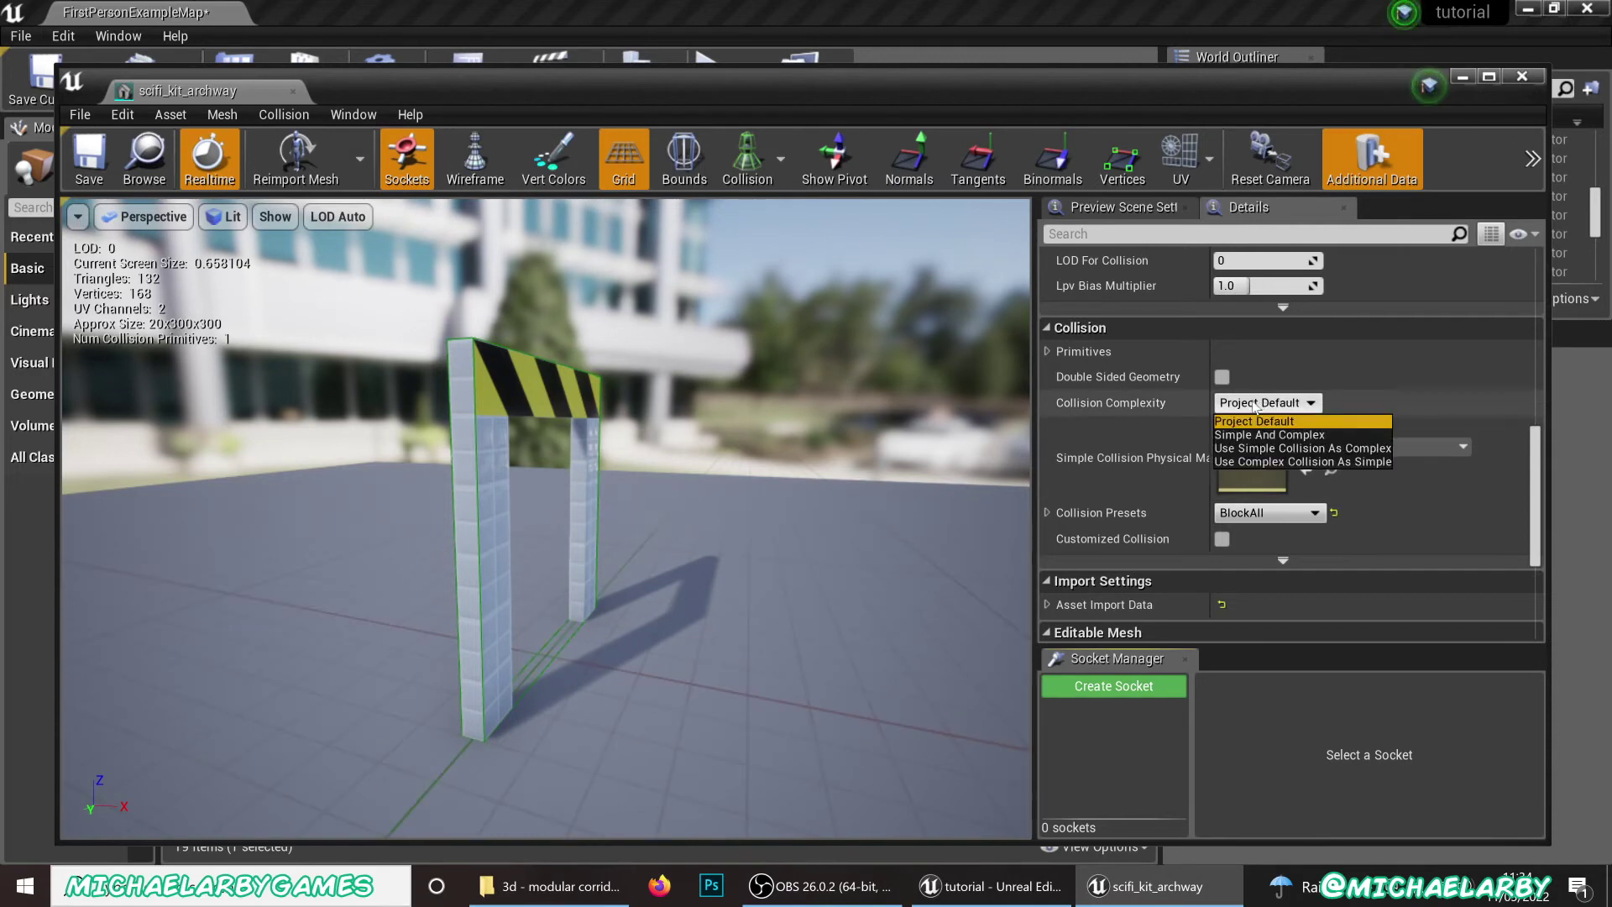
pyautogui.click(1264, 463)
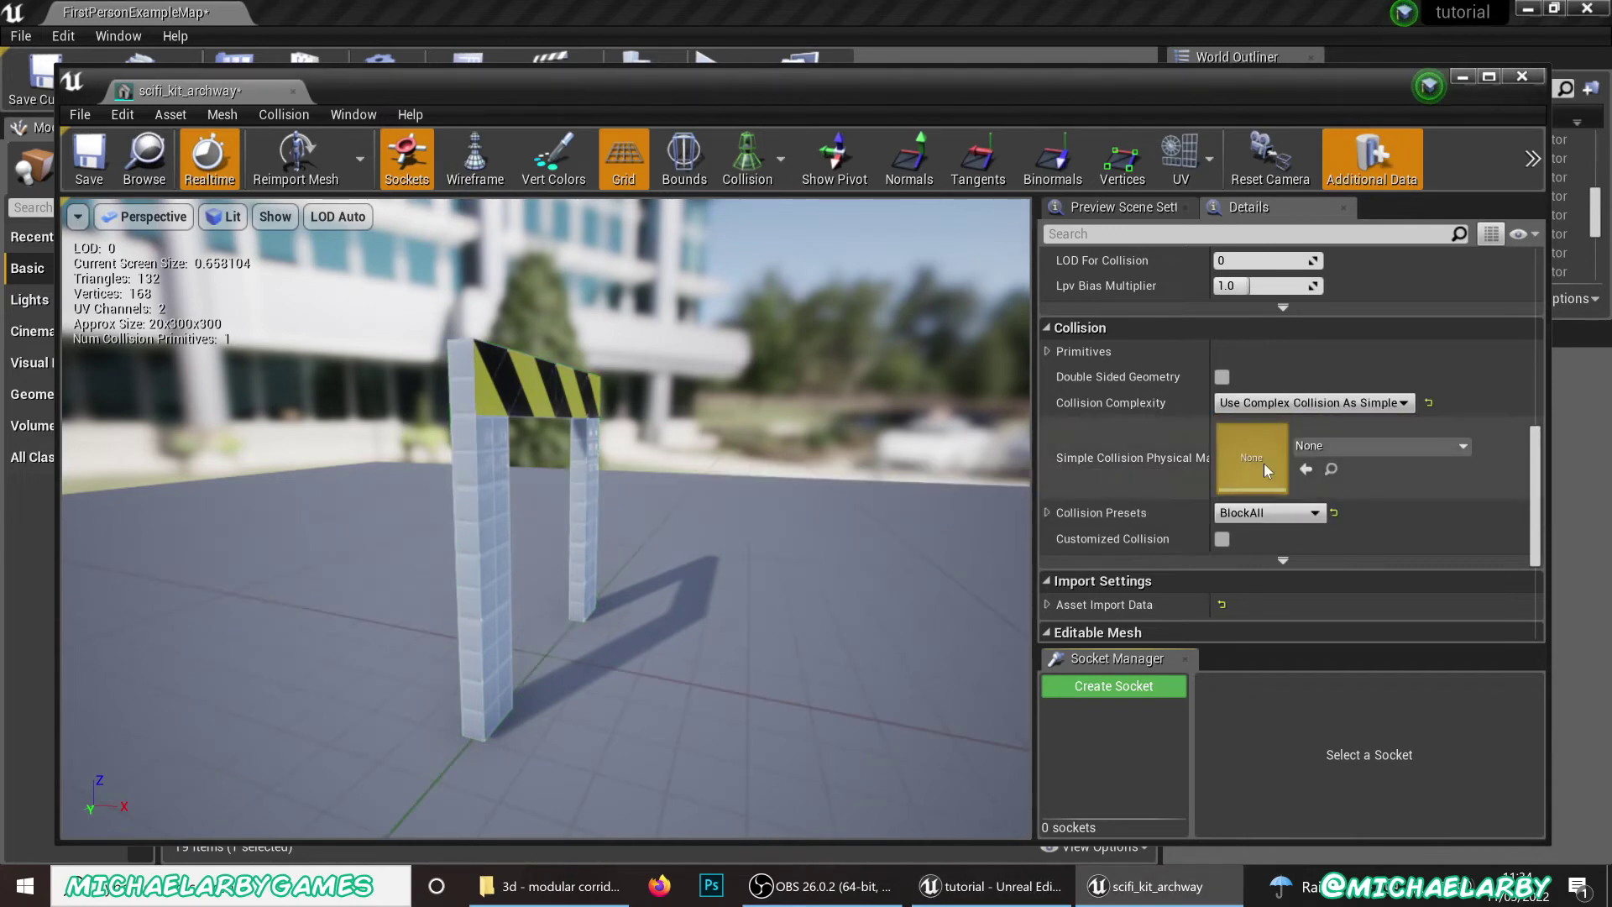
# Display the archway's complex collision and inspect its posts and beam, then save and close the mesh
pyautogui.click(773, 174)
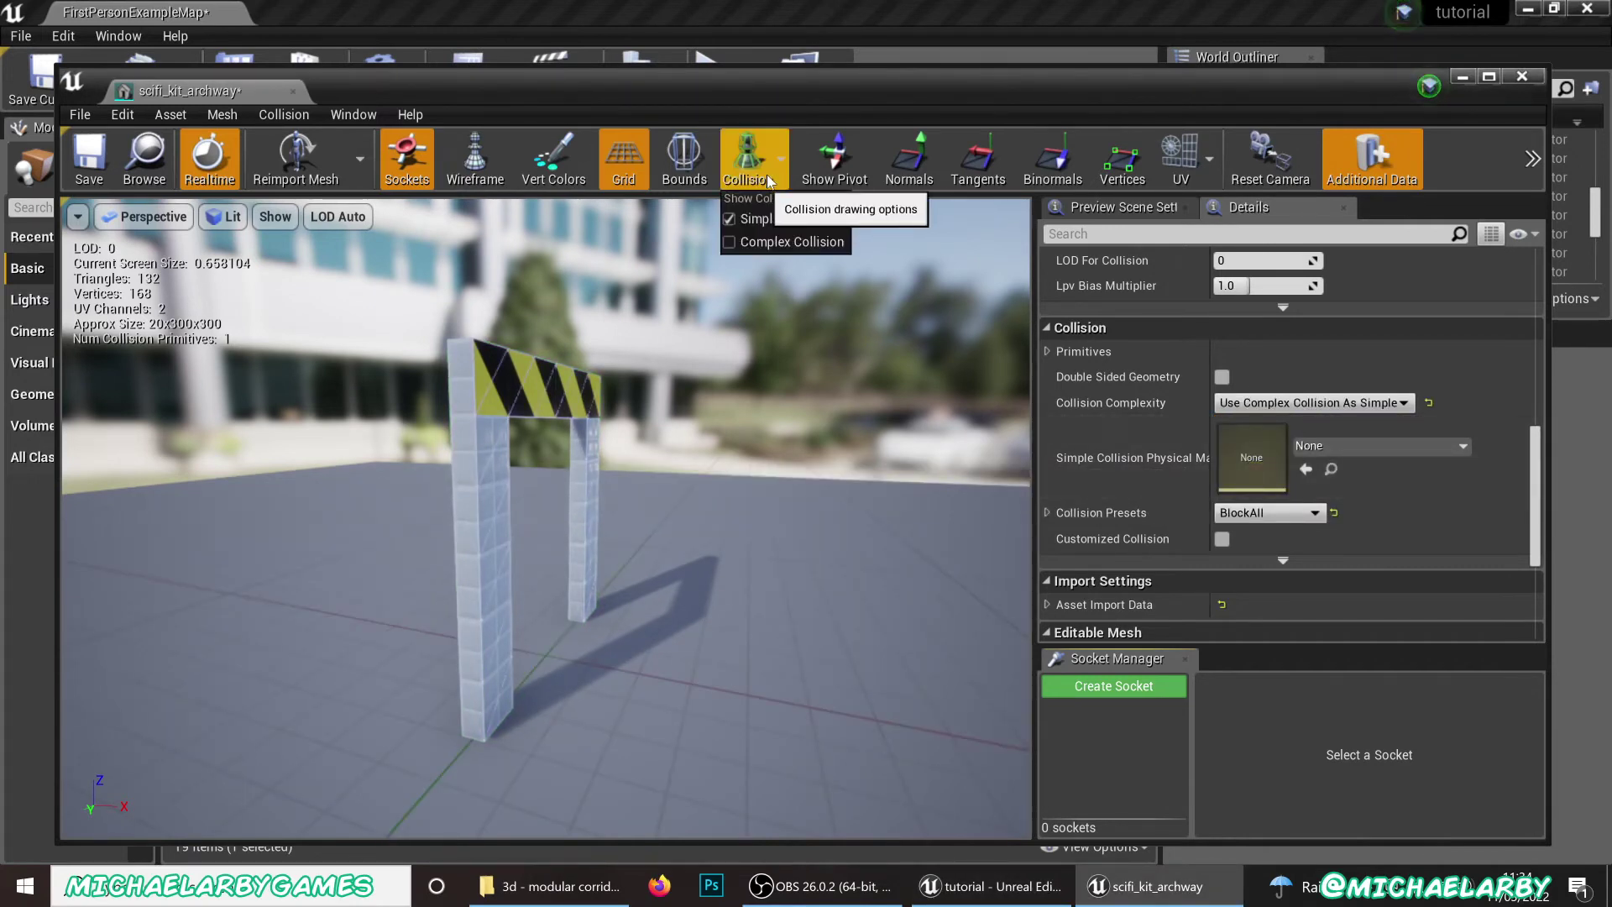
pyautogui.click(771, 247)
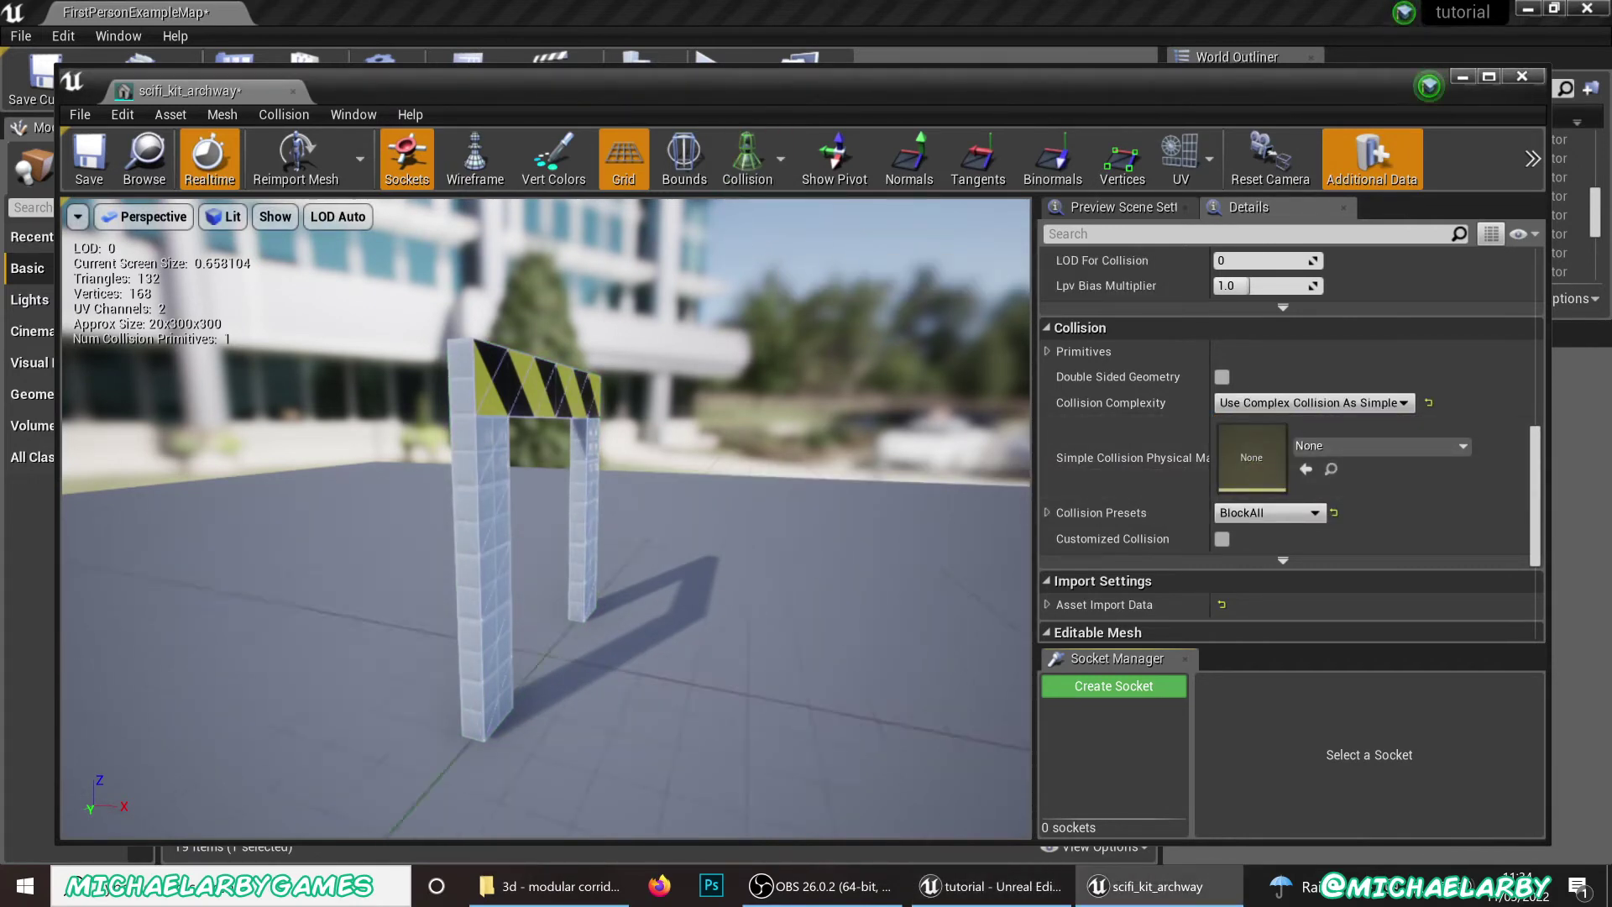
pyautogui.moveTo(612, 461)
pyautogui.mouseDown(button='right')
pyautogui.moveTo(538, 470)
pyautogui.moveTo(470, 453)
pyautogui.moveTo(611, 461)
pyautogui.mouseUp(button='right')
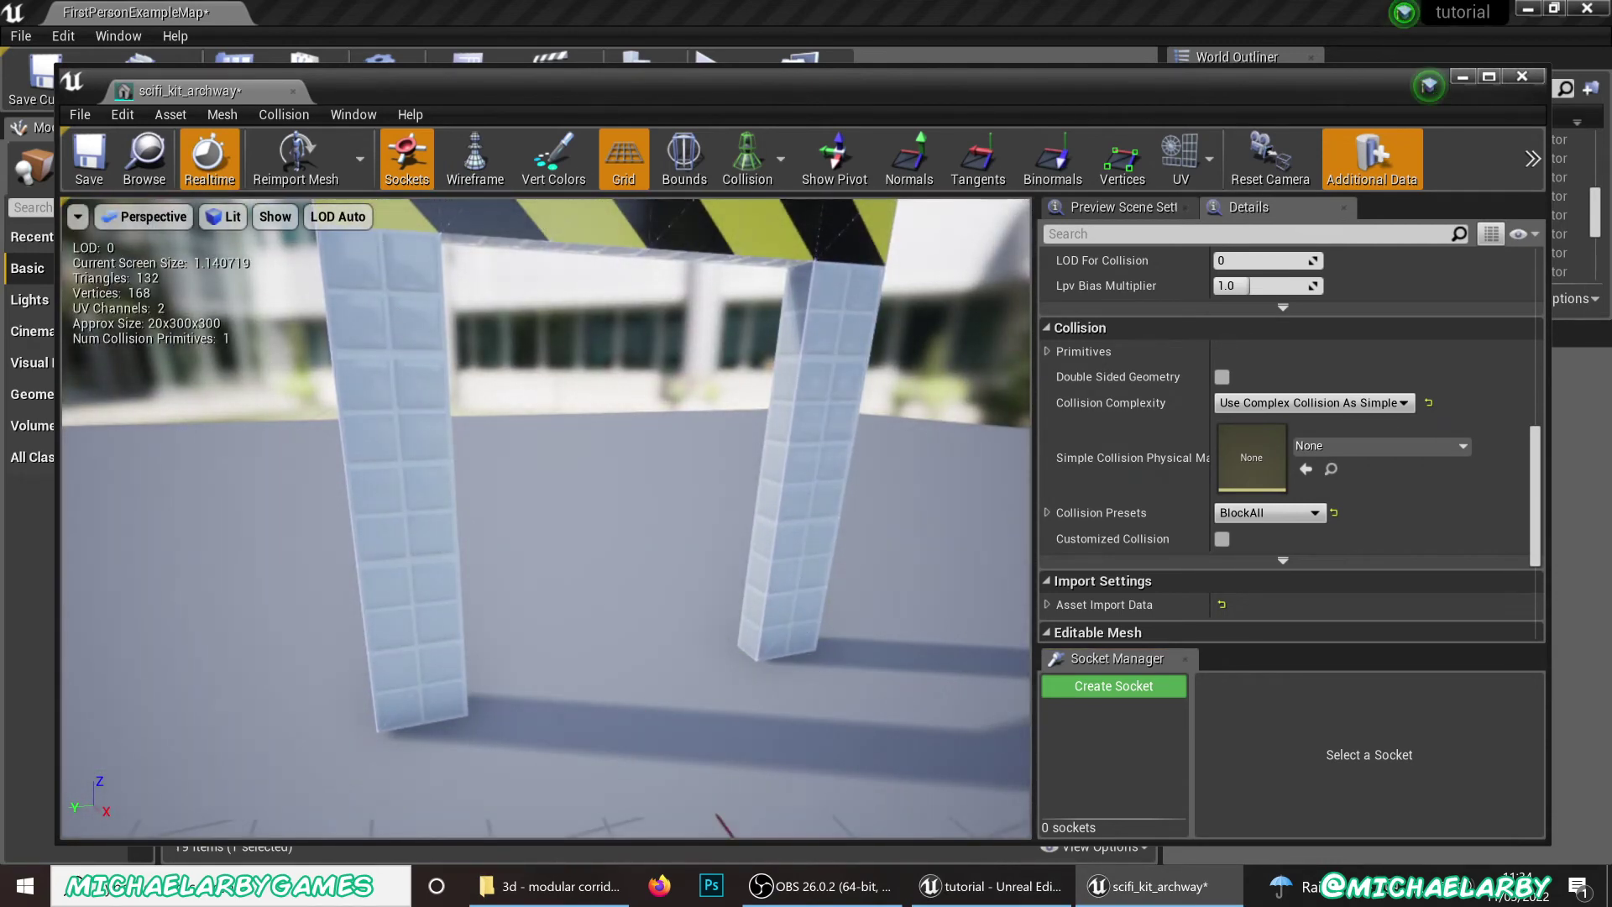
pyautogui.moveTo(749, 475)
pyautogui.mouseDown(button='right')
pyautogui.moveTo(749, 403)
pyautogui.moveTo(749, 475)
pyautogui.mouseUp(button='right')
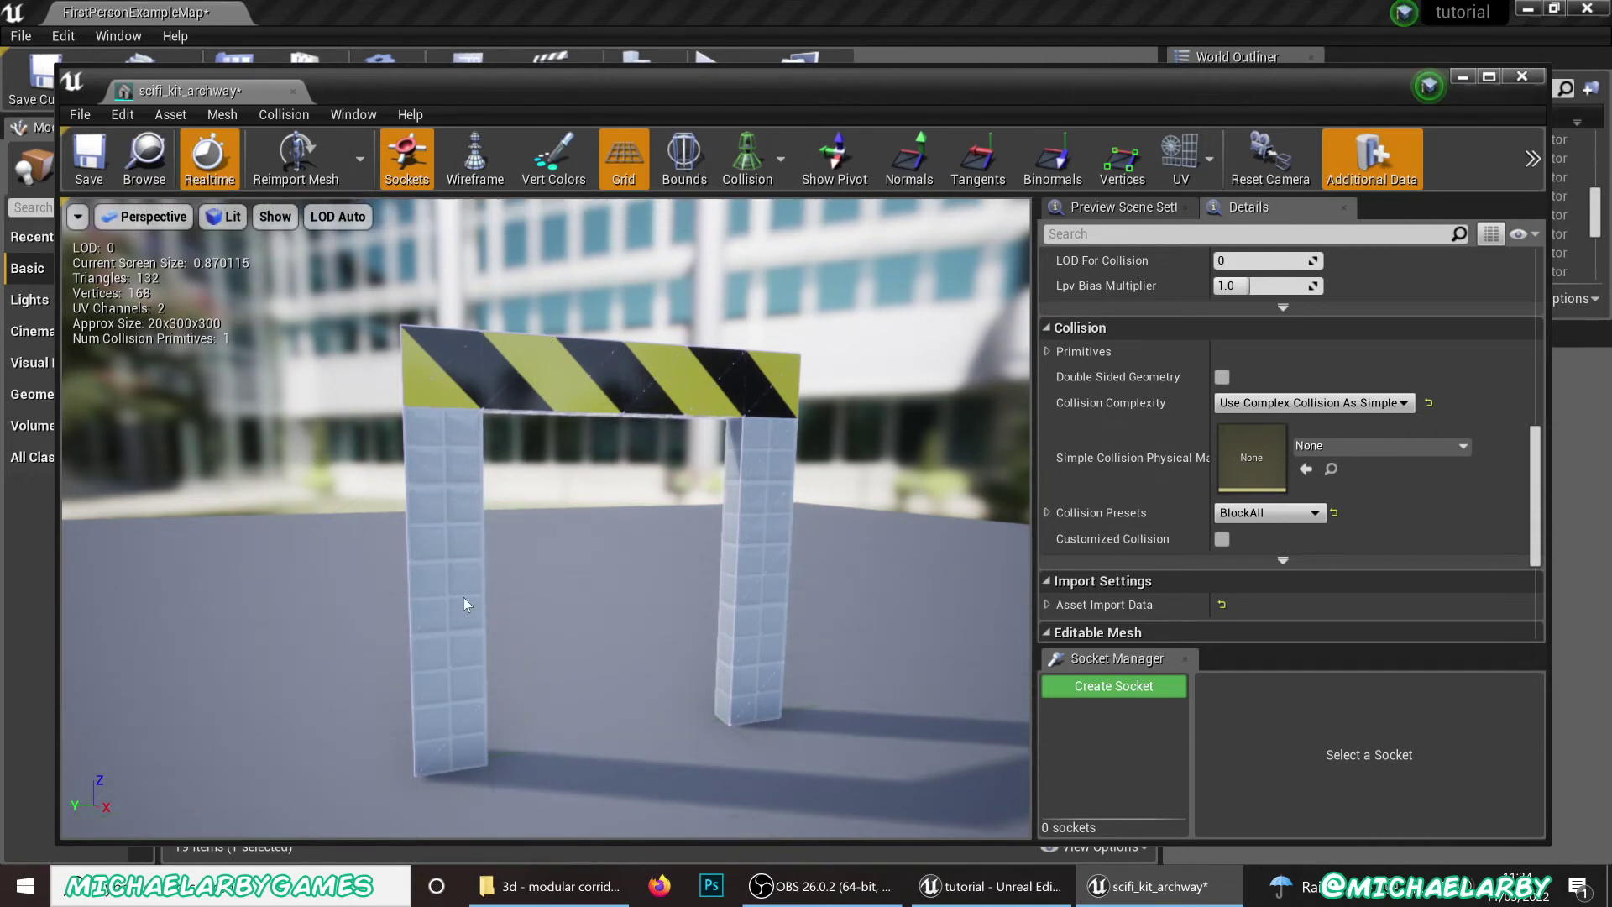
pyautogui.click(88, 157)
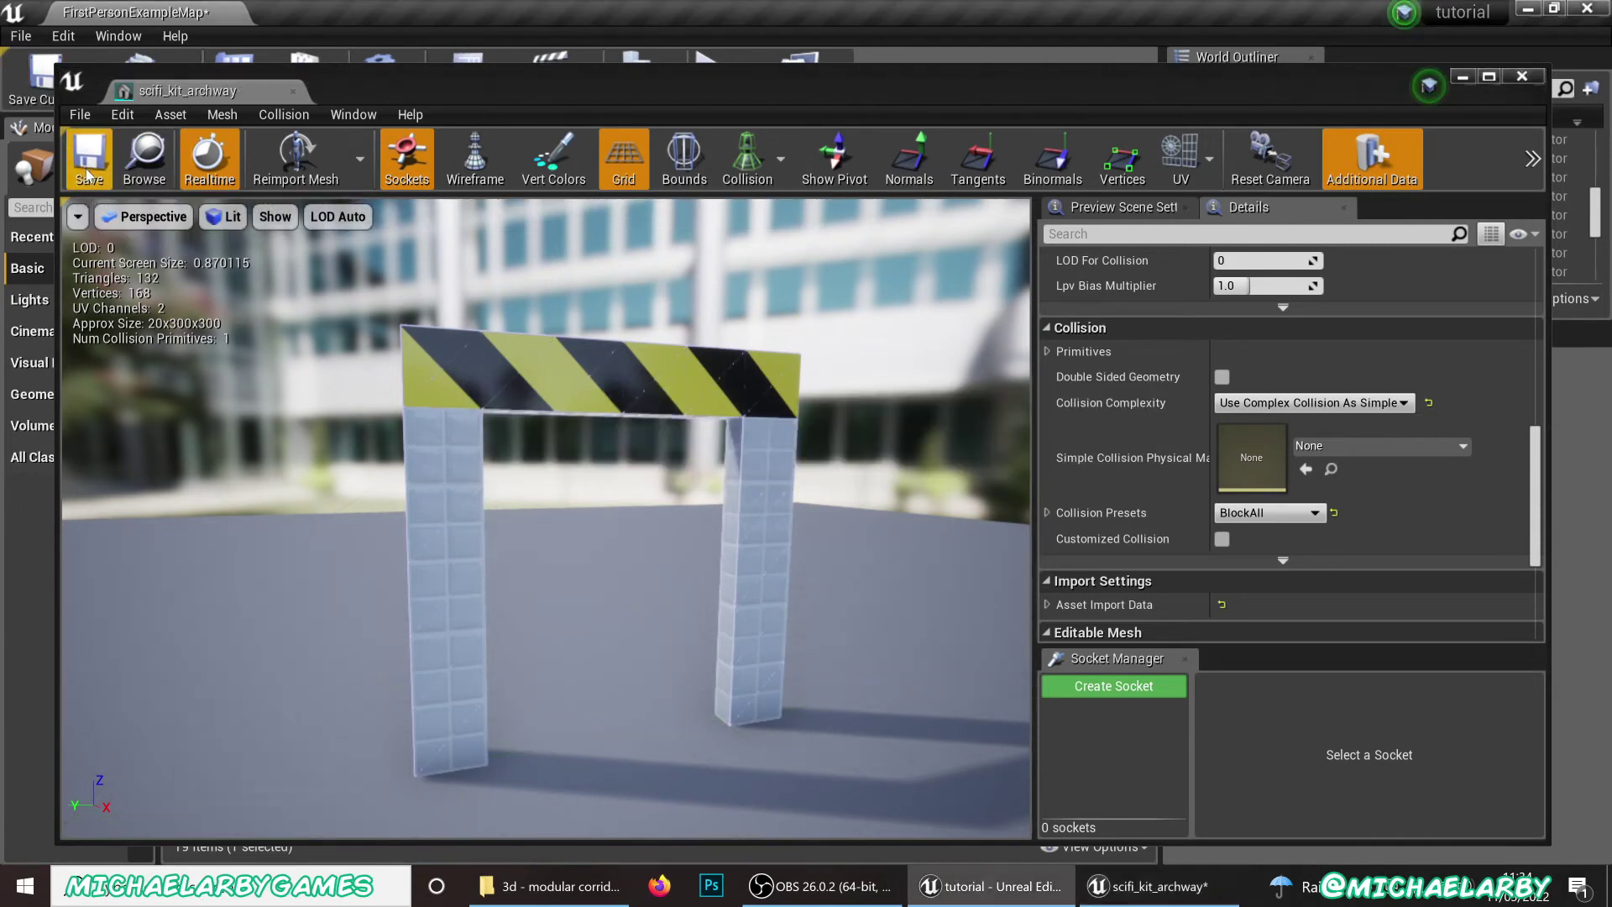
pyautogui.click(1521, 78)
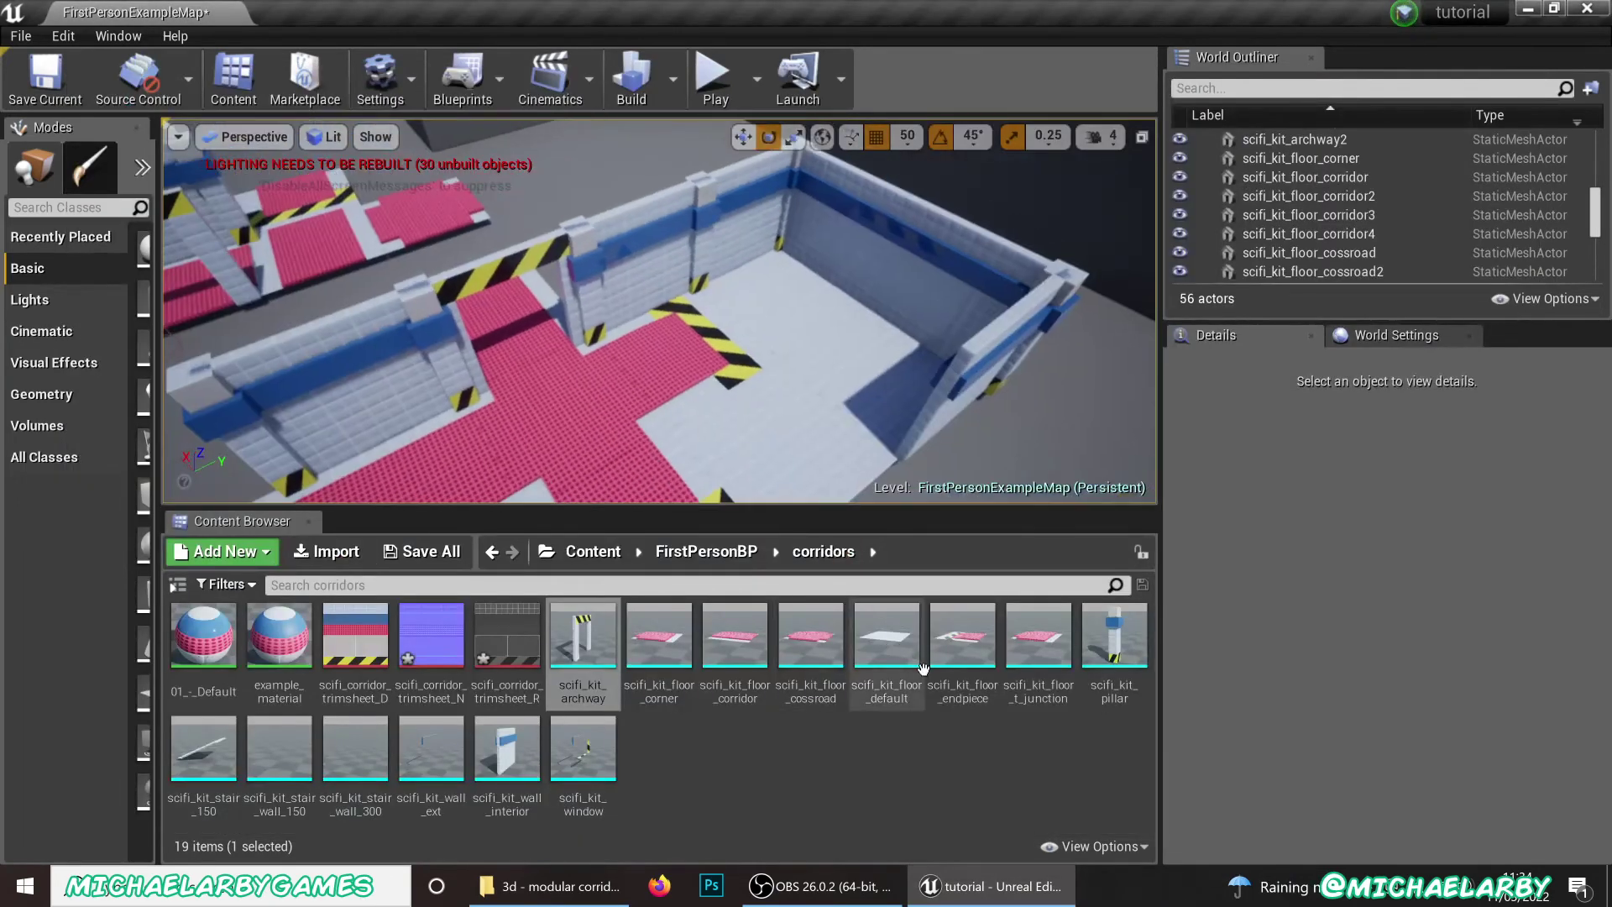
# Open the scifi_kit_floor_default mesh and display its simple collision to examine the floor tile
pyautogui.doubleClick(889, 648)
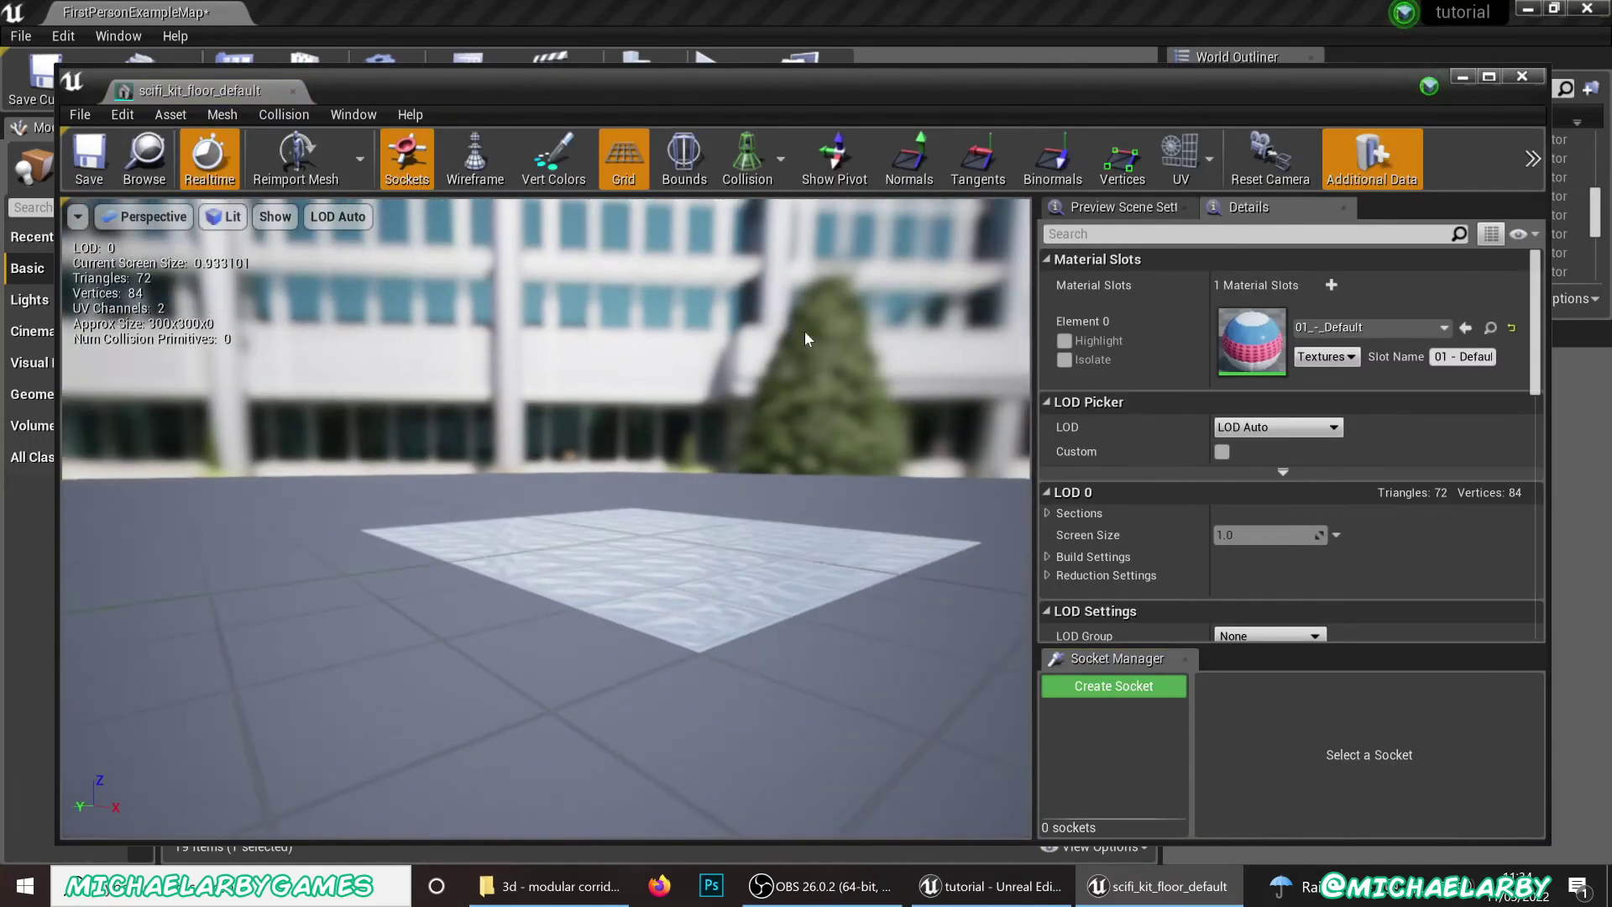
pyautogui.click(747, 161)
pyautogui.click(761, 225)
pyautogui.moveTo(693, 425); pyautogui.dragTo(806, 458, button='right')
pyautogui.moveTo(805, 457); pyautogui.dragTo(756, 433)
pyautogui.moveTo(462, 449); pyautogui.dragTo(441, 450)
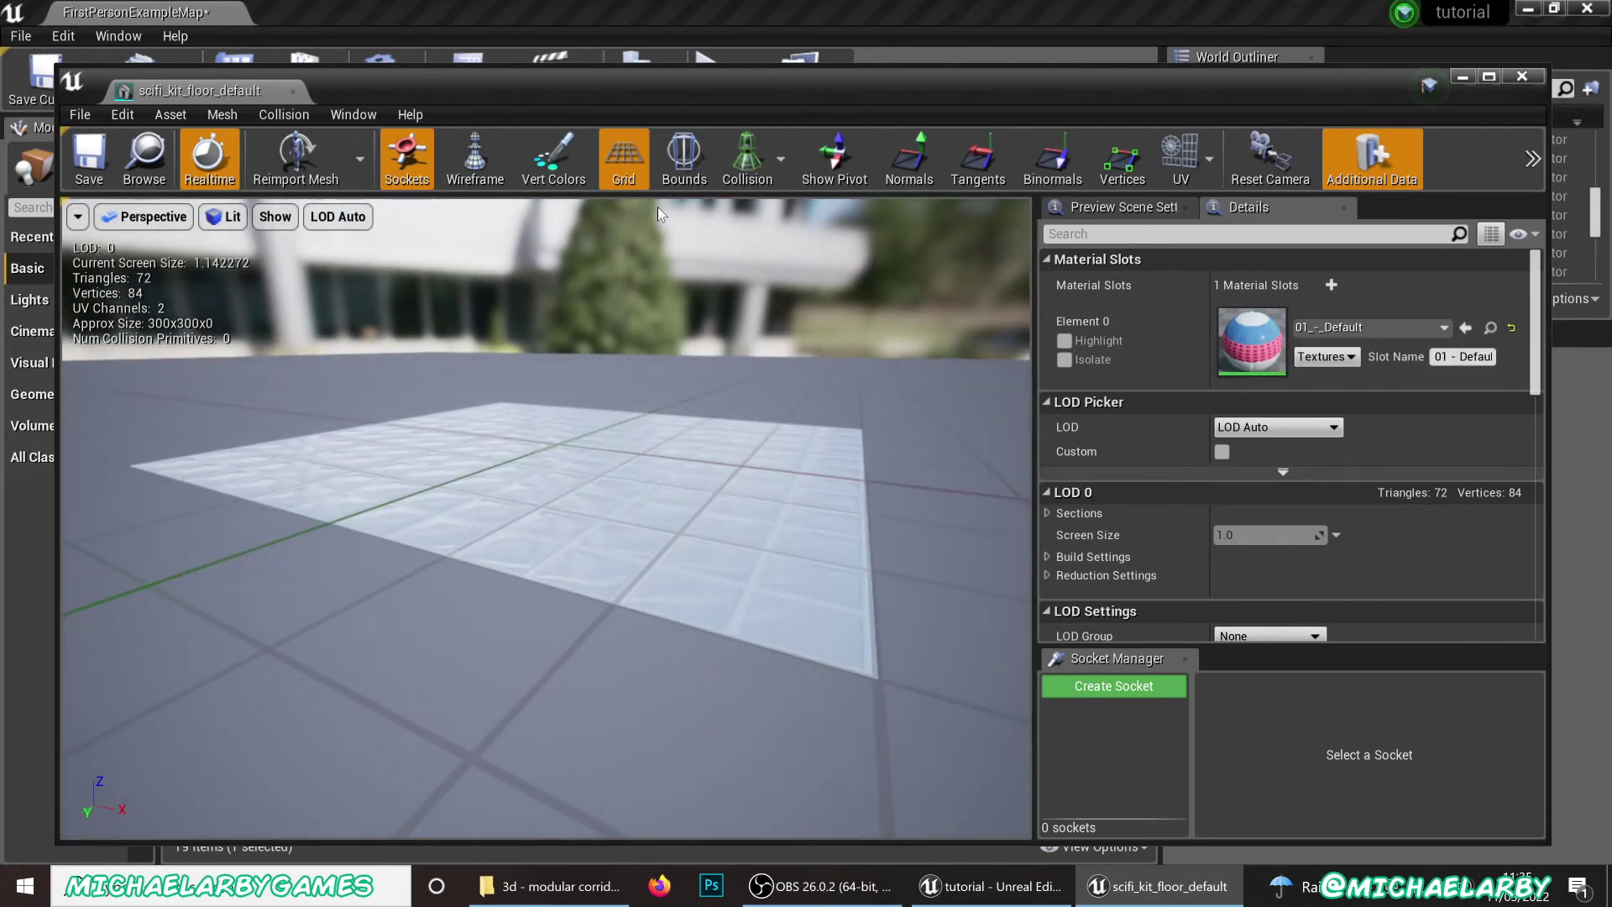
# Add a box simplified collision to the floor tile and select it in the preview
pyautogui.click(284, 114)
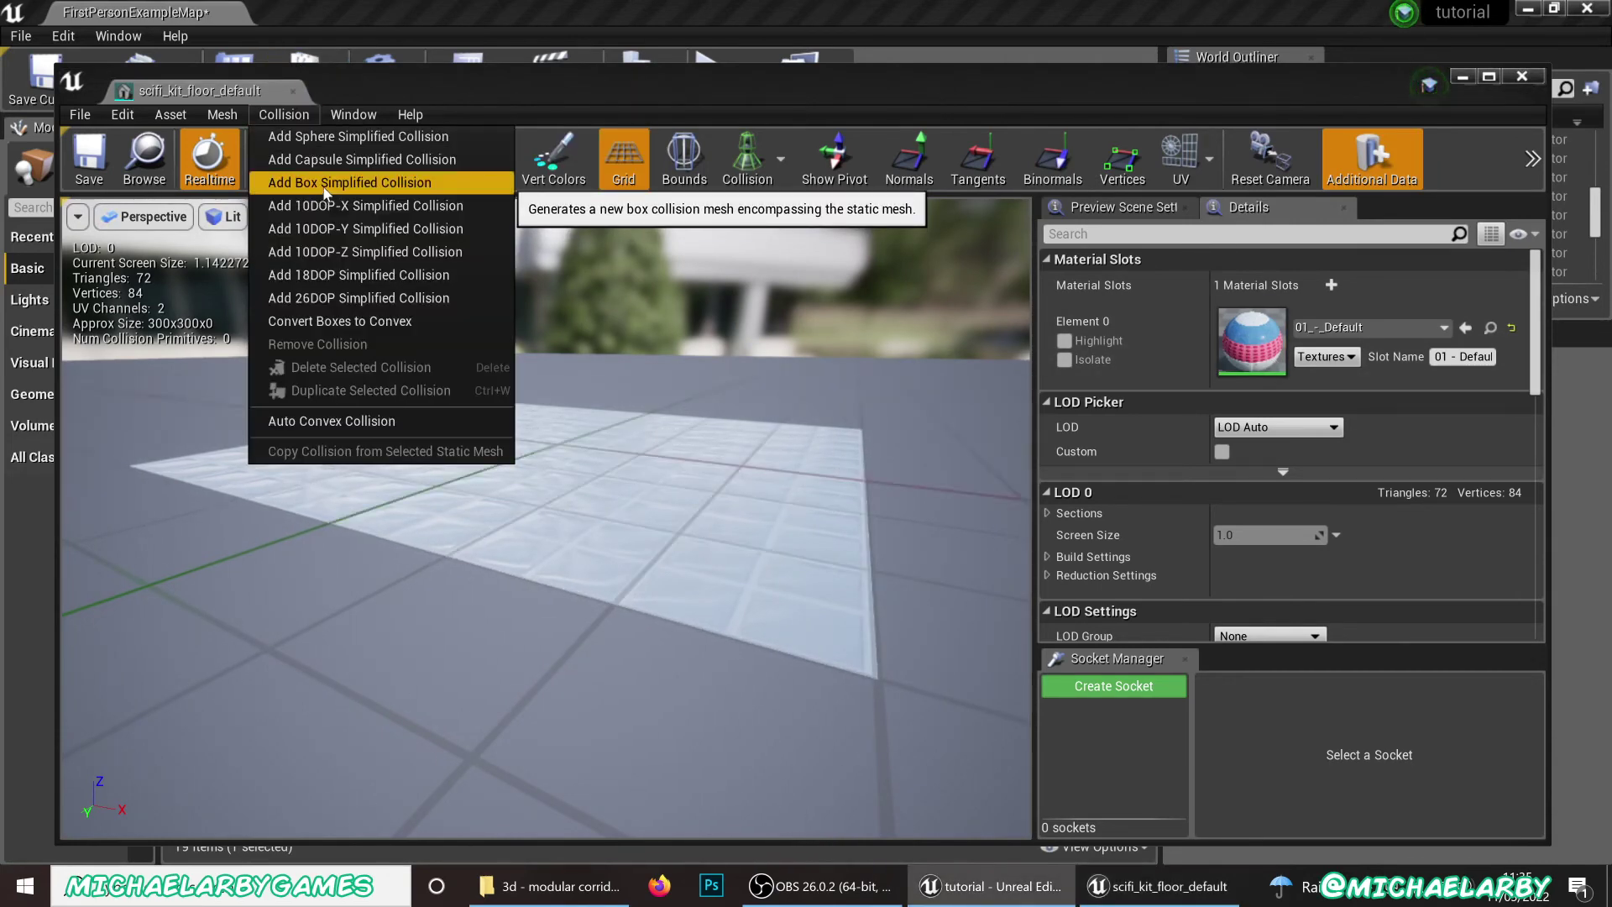
pyautogui.click(326, 184)
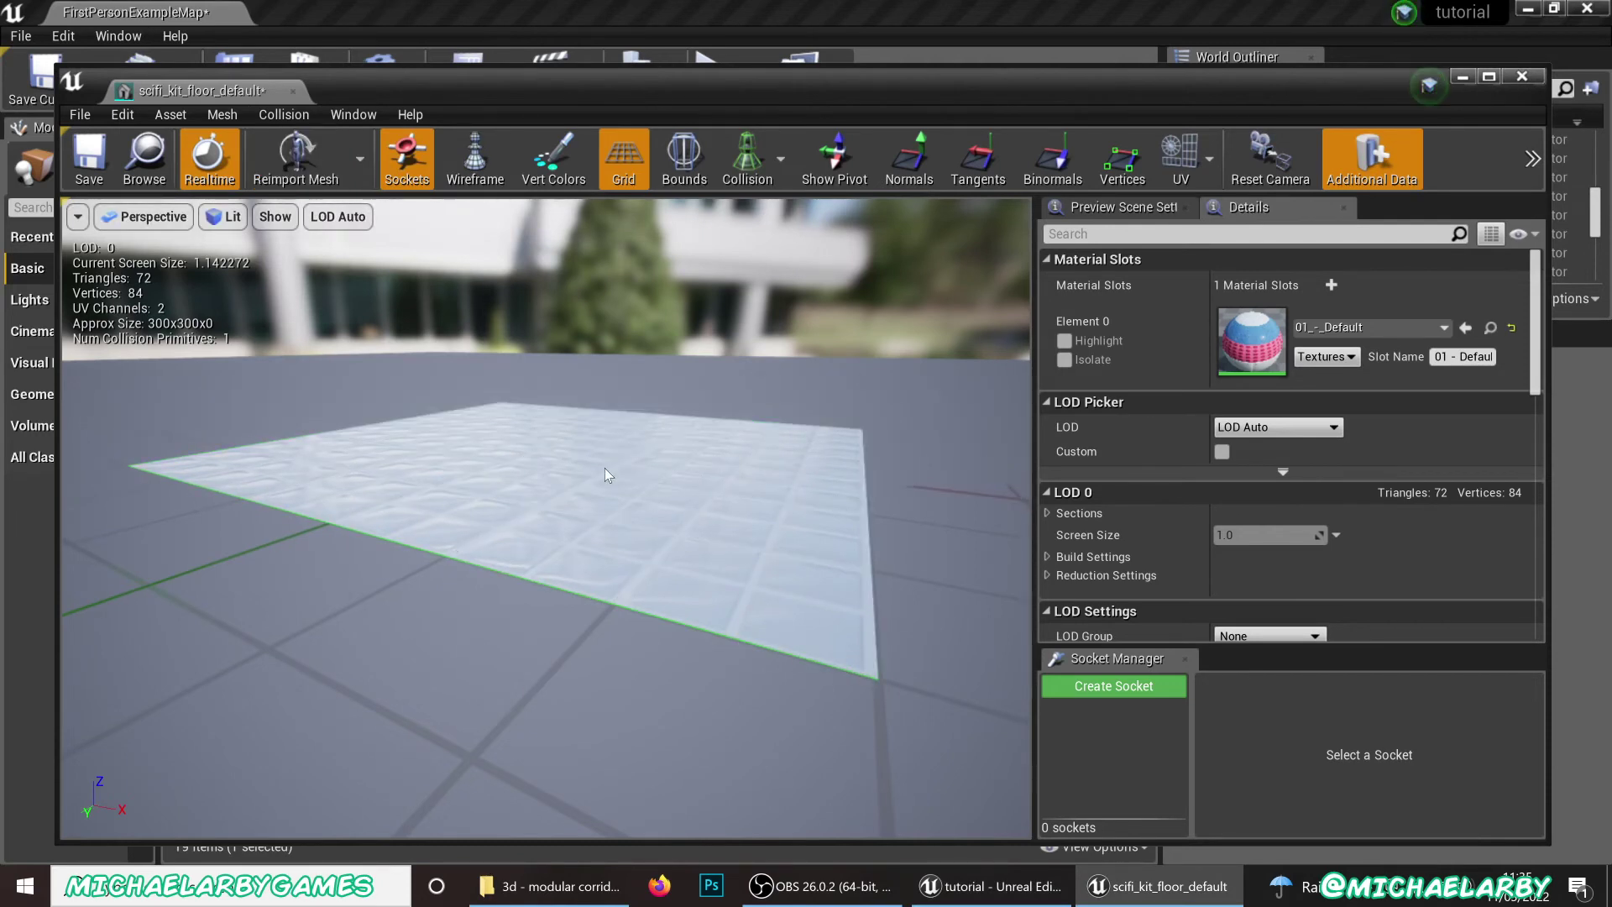
pyautogui.scroll(5, 649, 506)
pyautogui.click(649, 506)
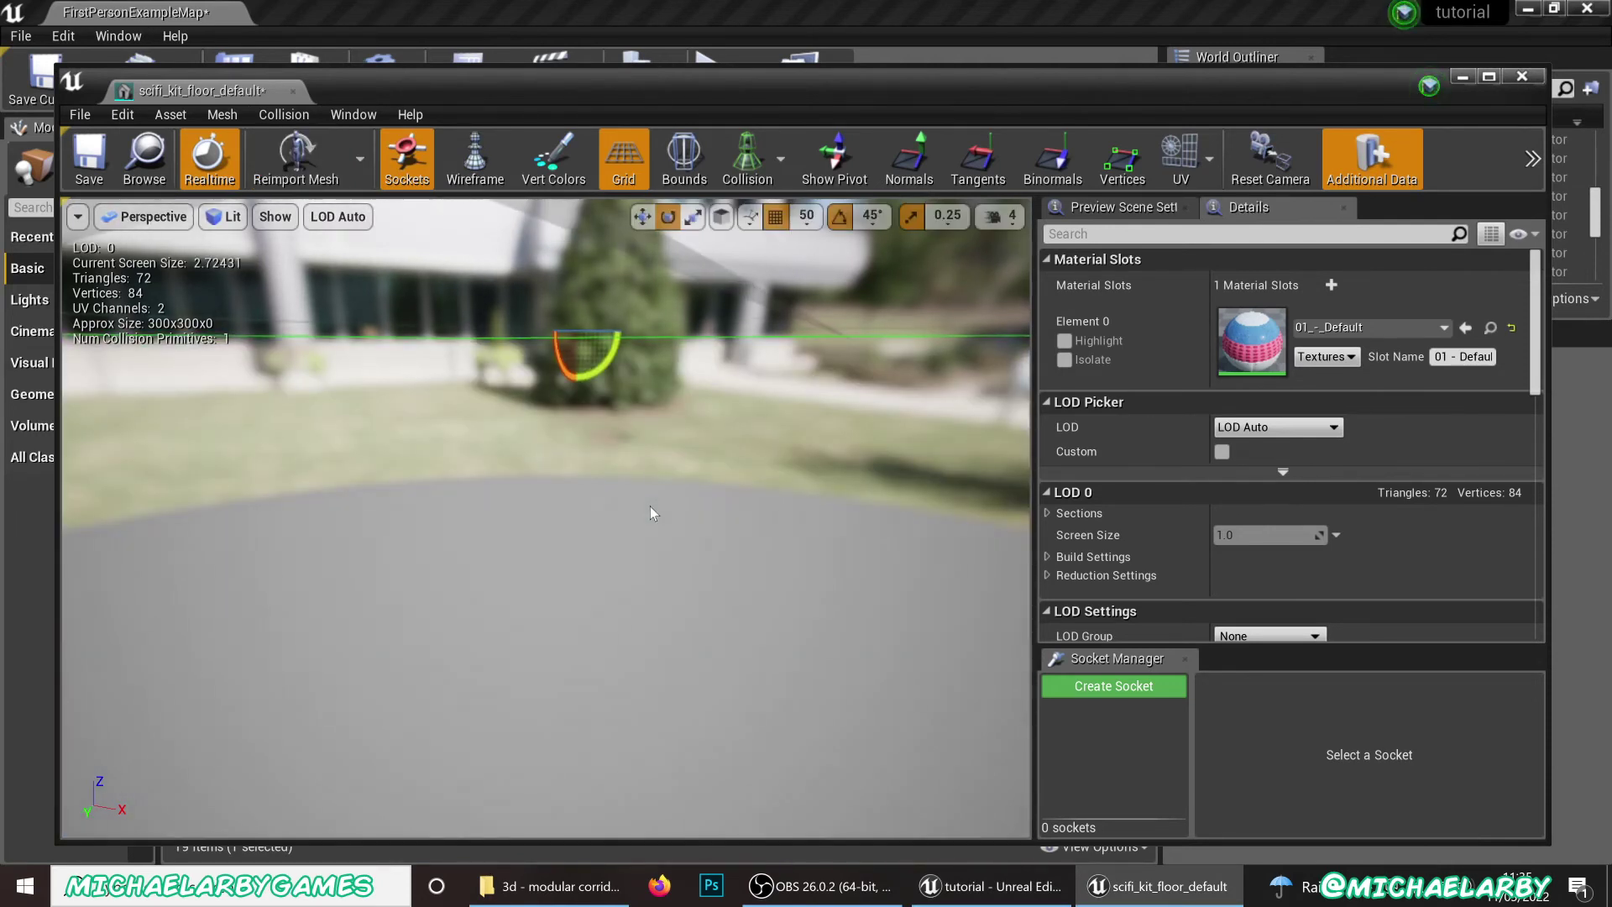
pyautogui.moveTo(650, 506); pyautogui.dragTo(554, 663, button='right')
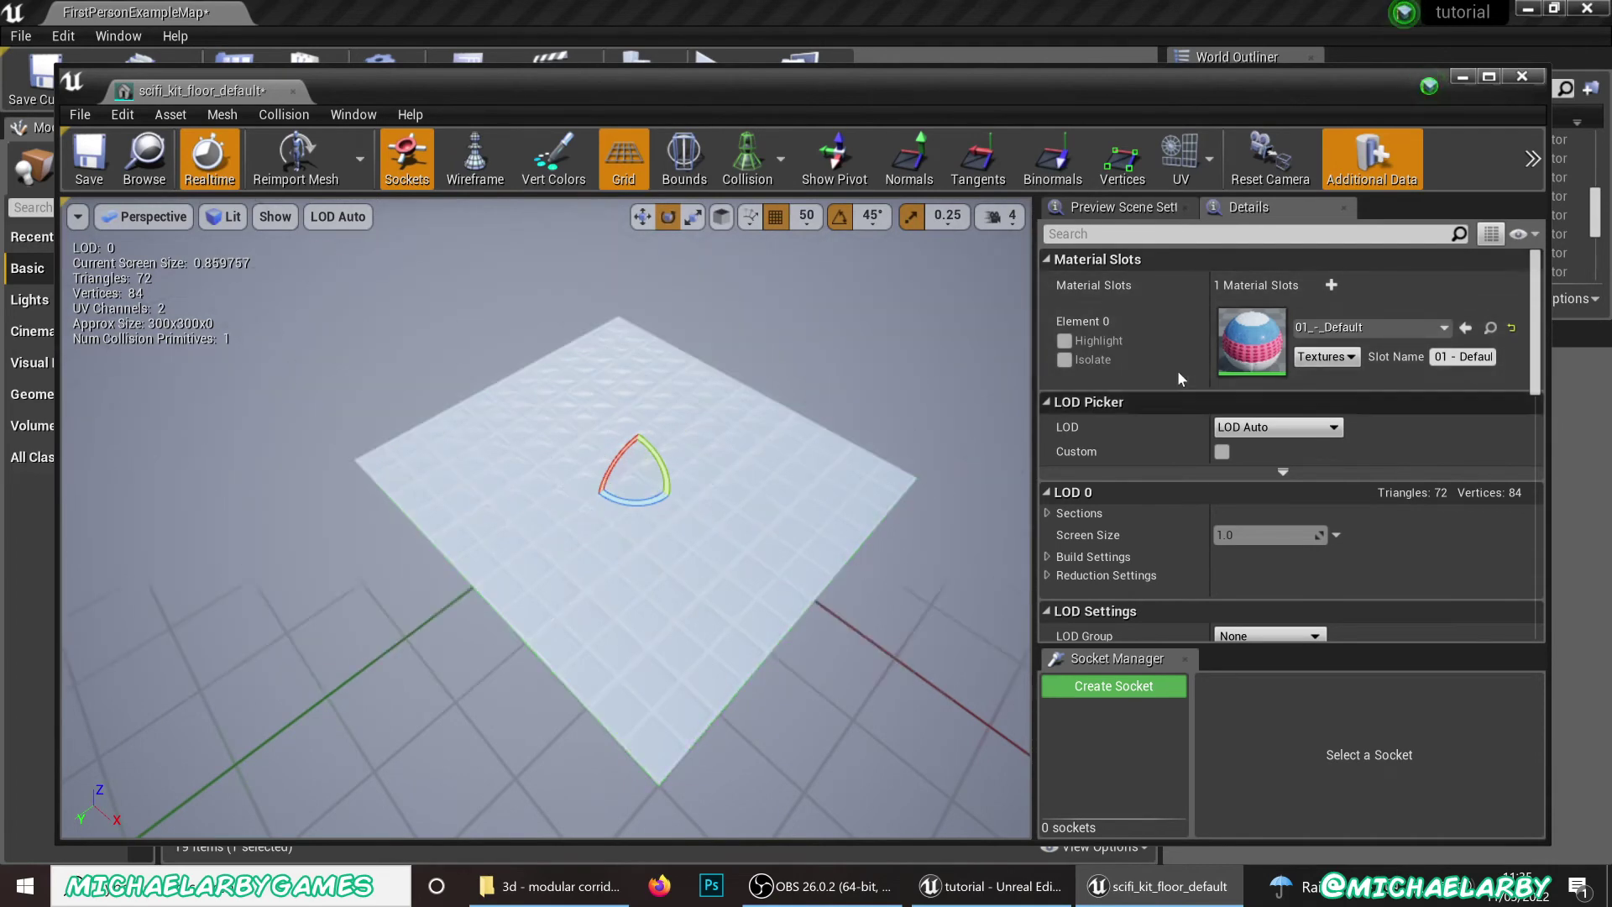
# Expand the floor's collision box under Primitives and set its Z Extent to 1
pyautogui.scroll(-10, 1178, 386)
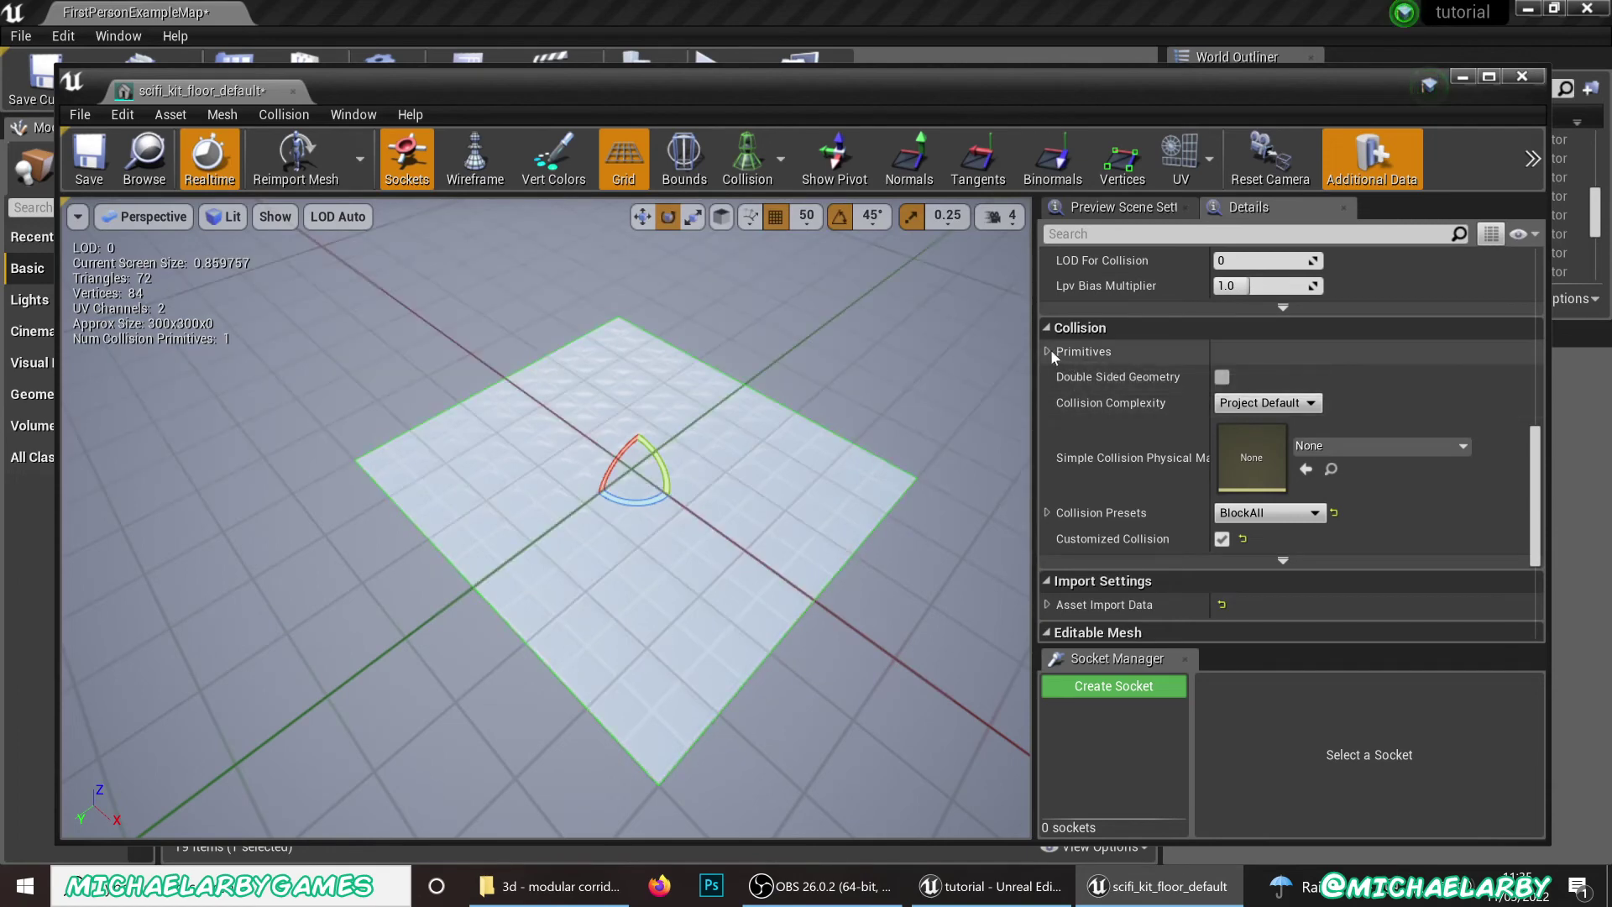
pyautogui.click(1049, 351)
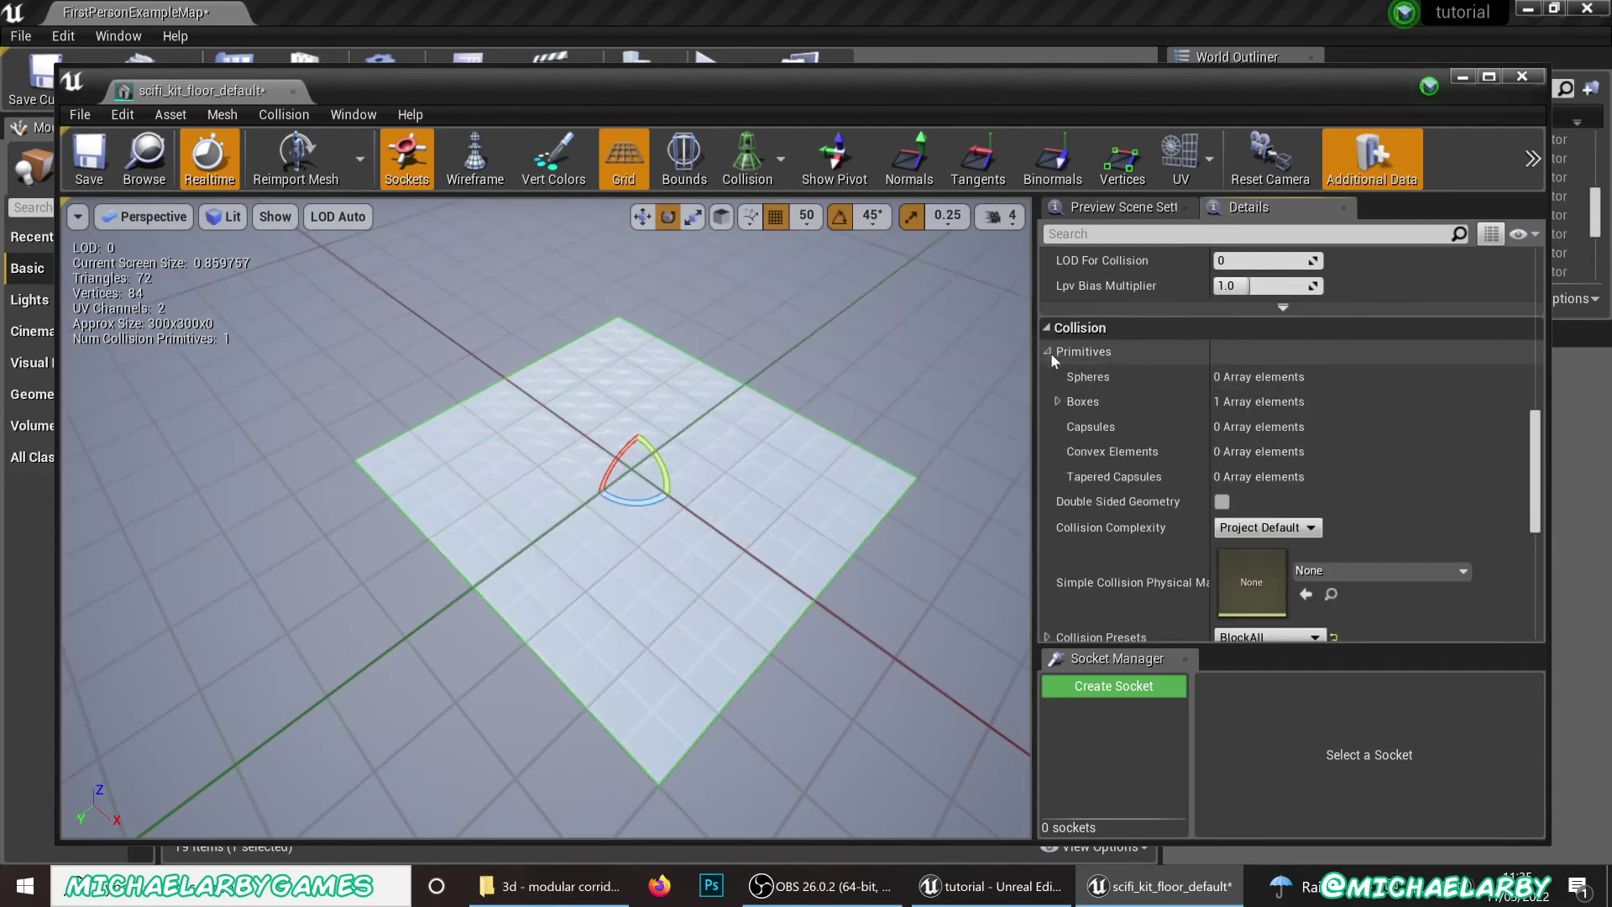
pyautogui.click(1057, 402)
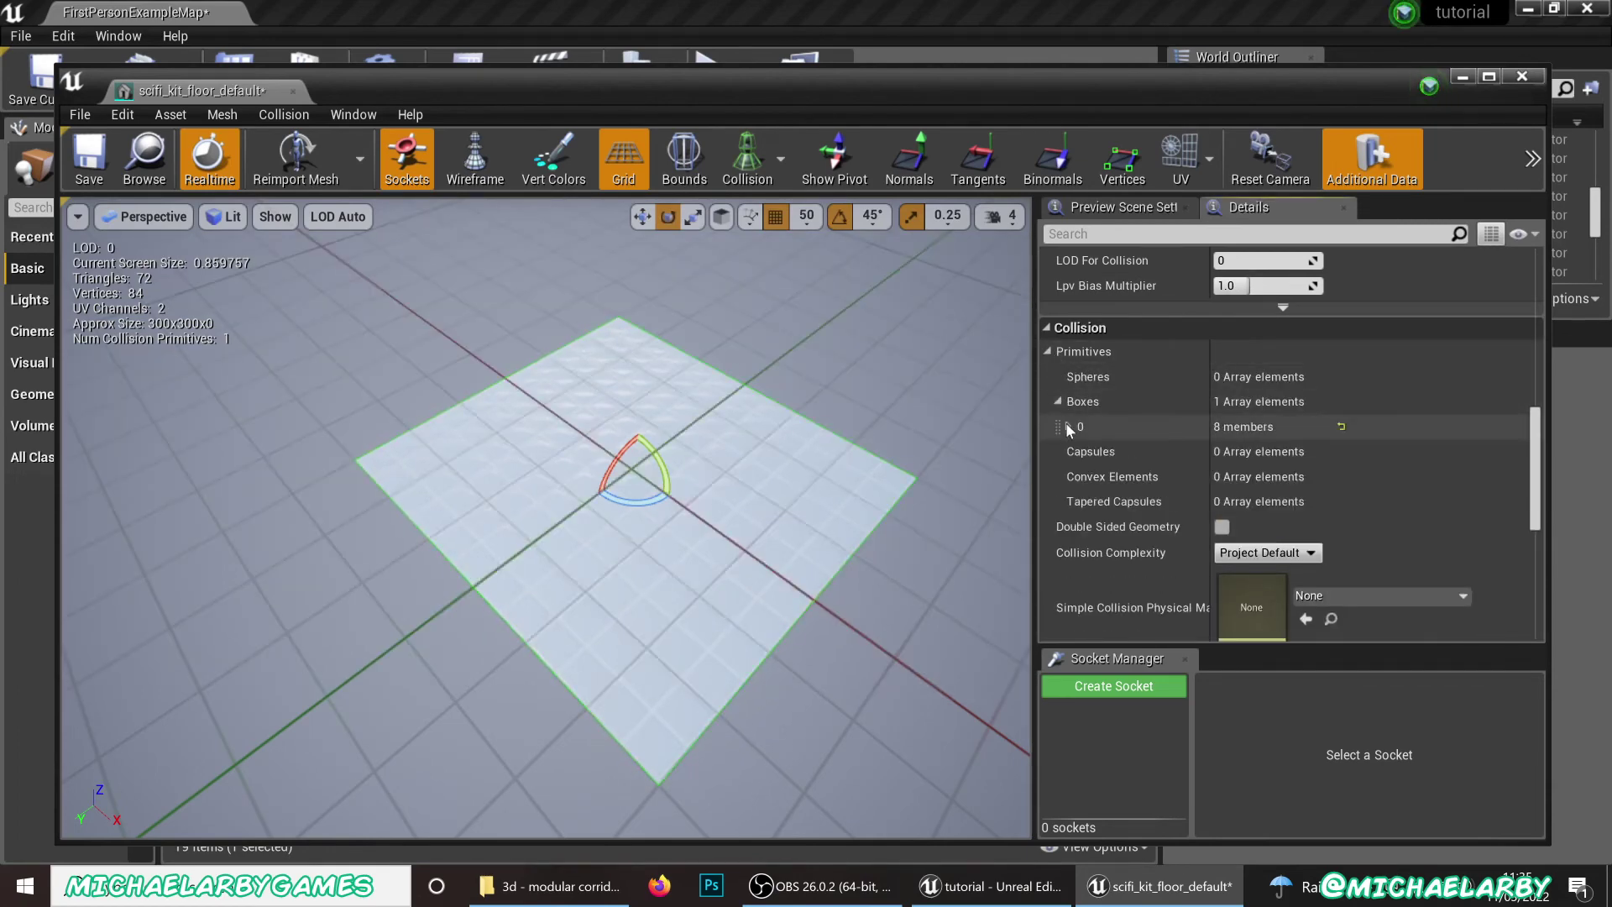
pyautogui.click(1068, 427)
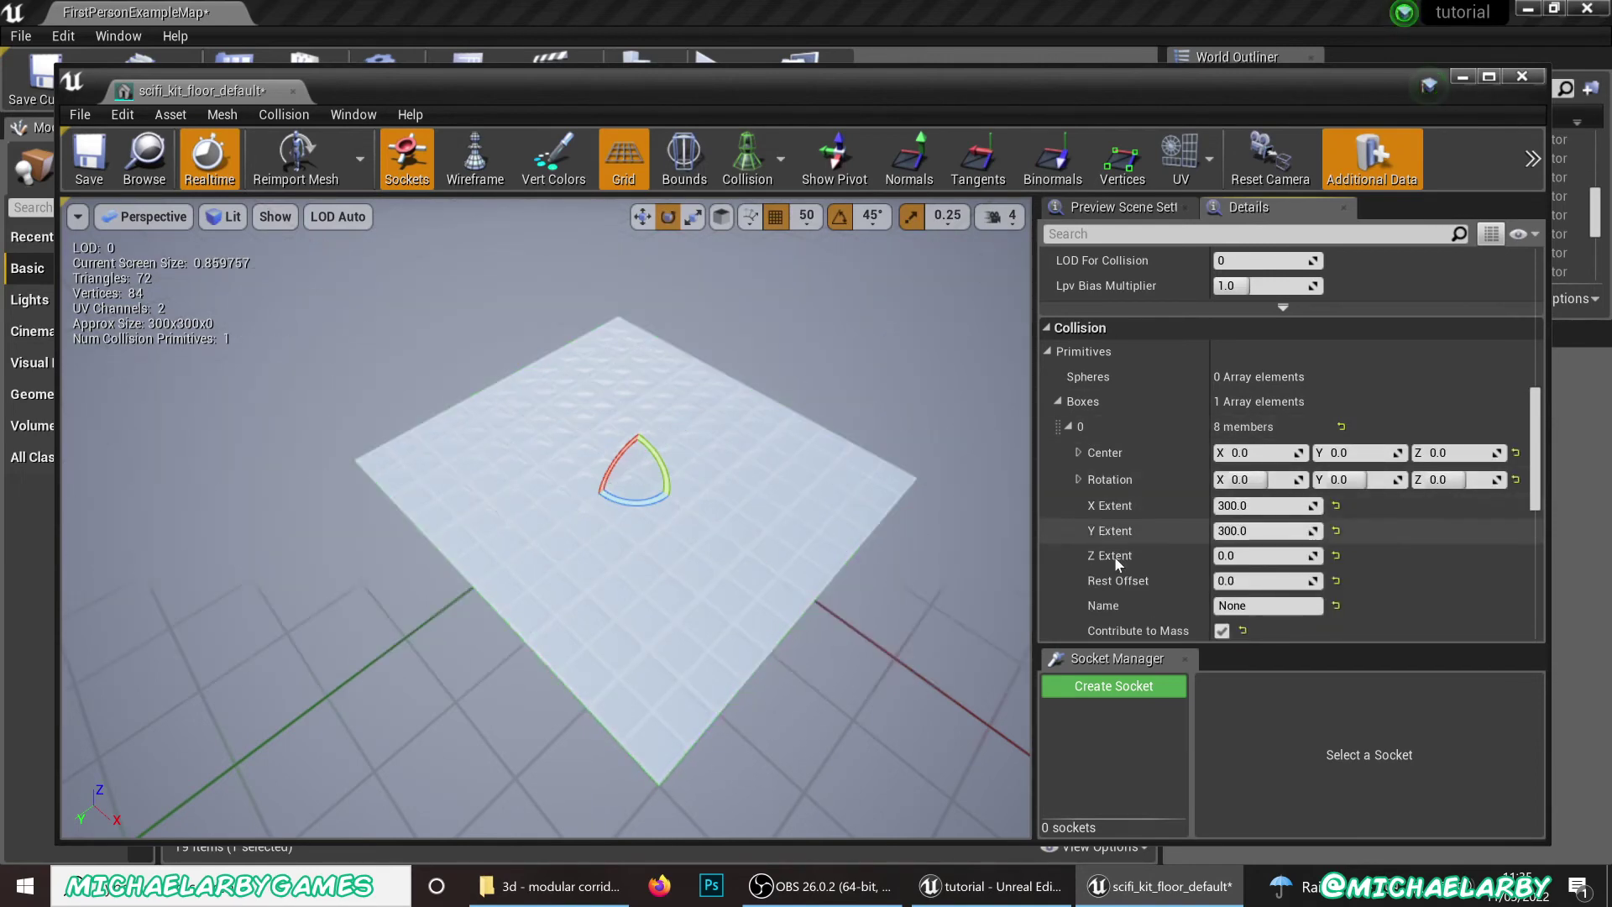
pyautogui.moveTo(636, 470); pyautogui.dragTo(569, 431, button='right')
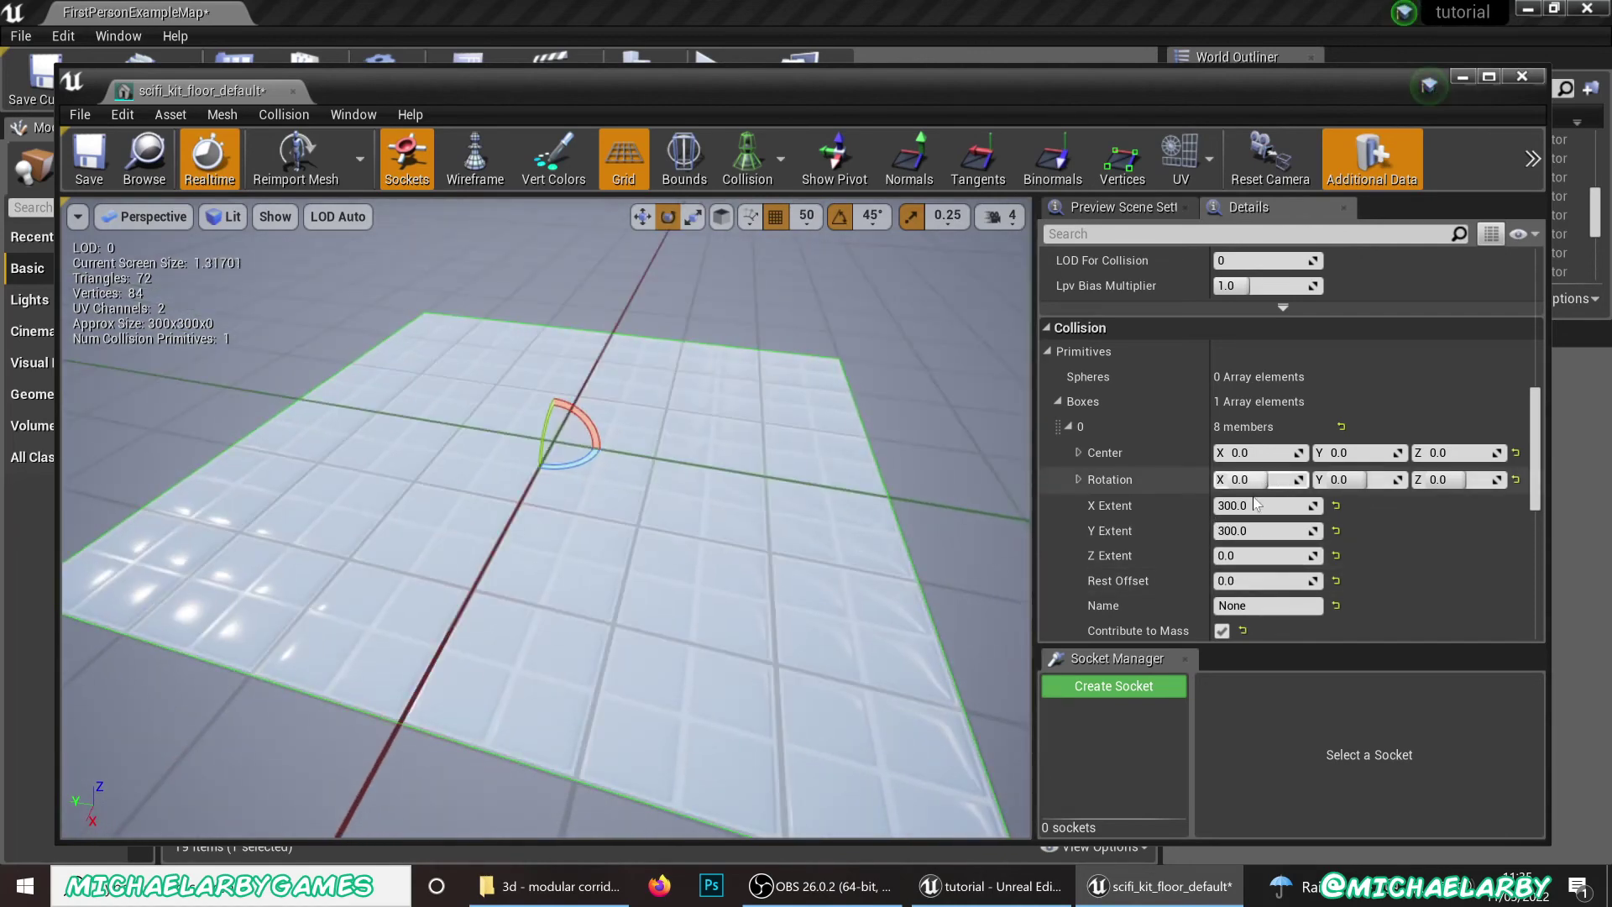
pyautogui.click(1259, 556)
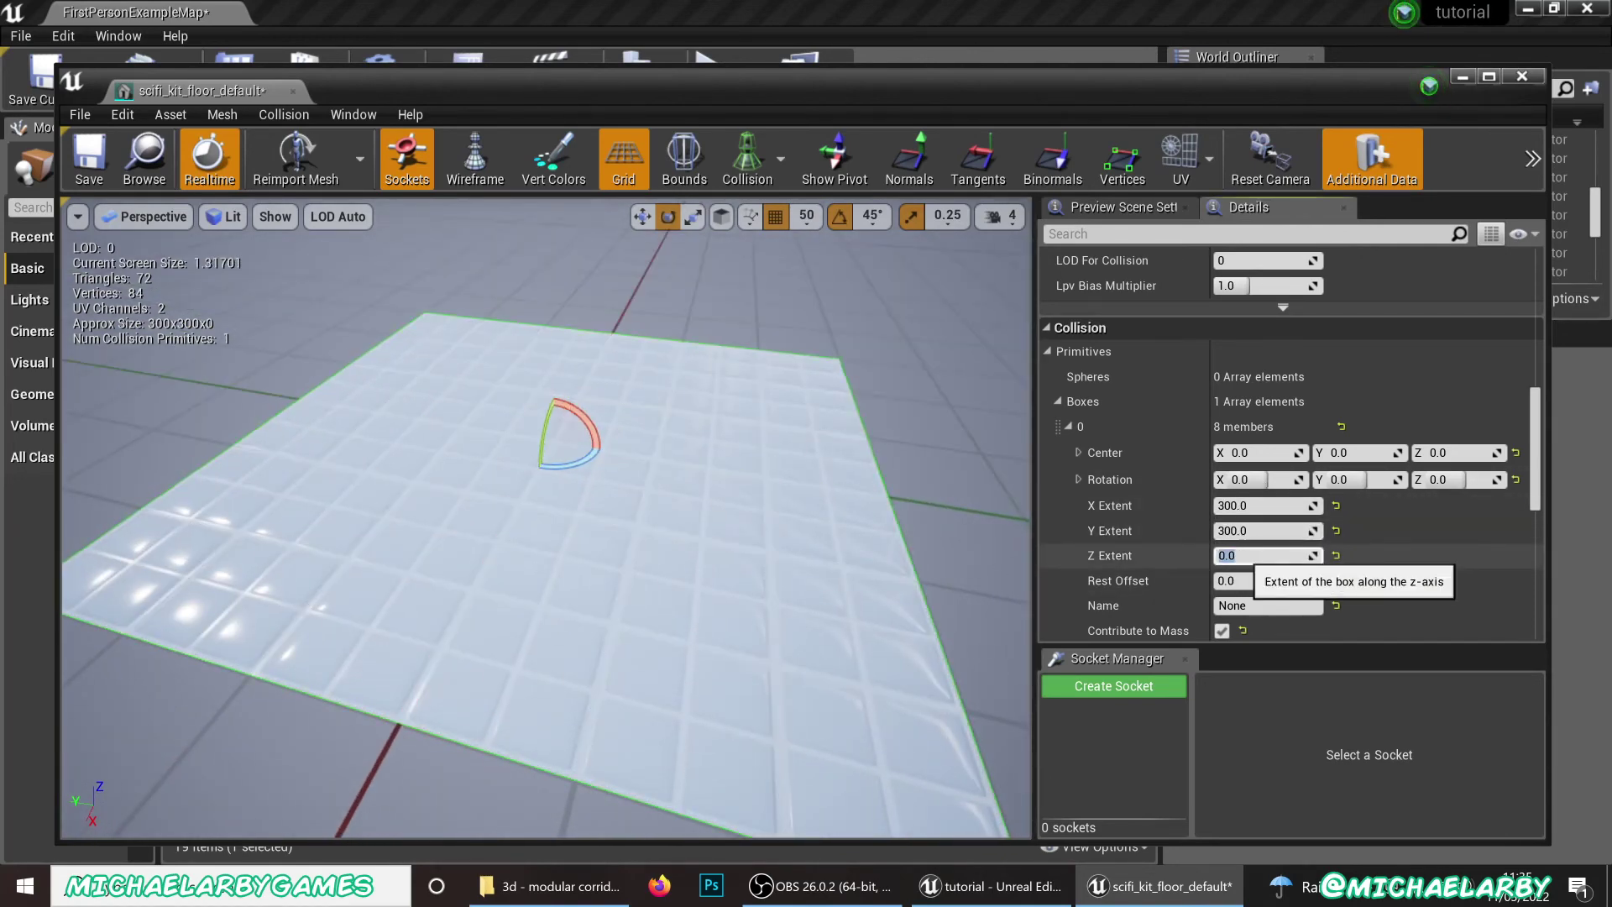
pyautogui.write('1')
pyautogui.press('Return')
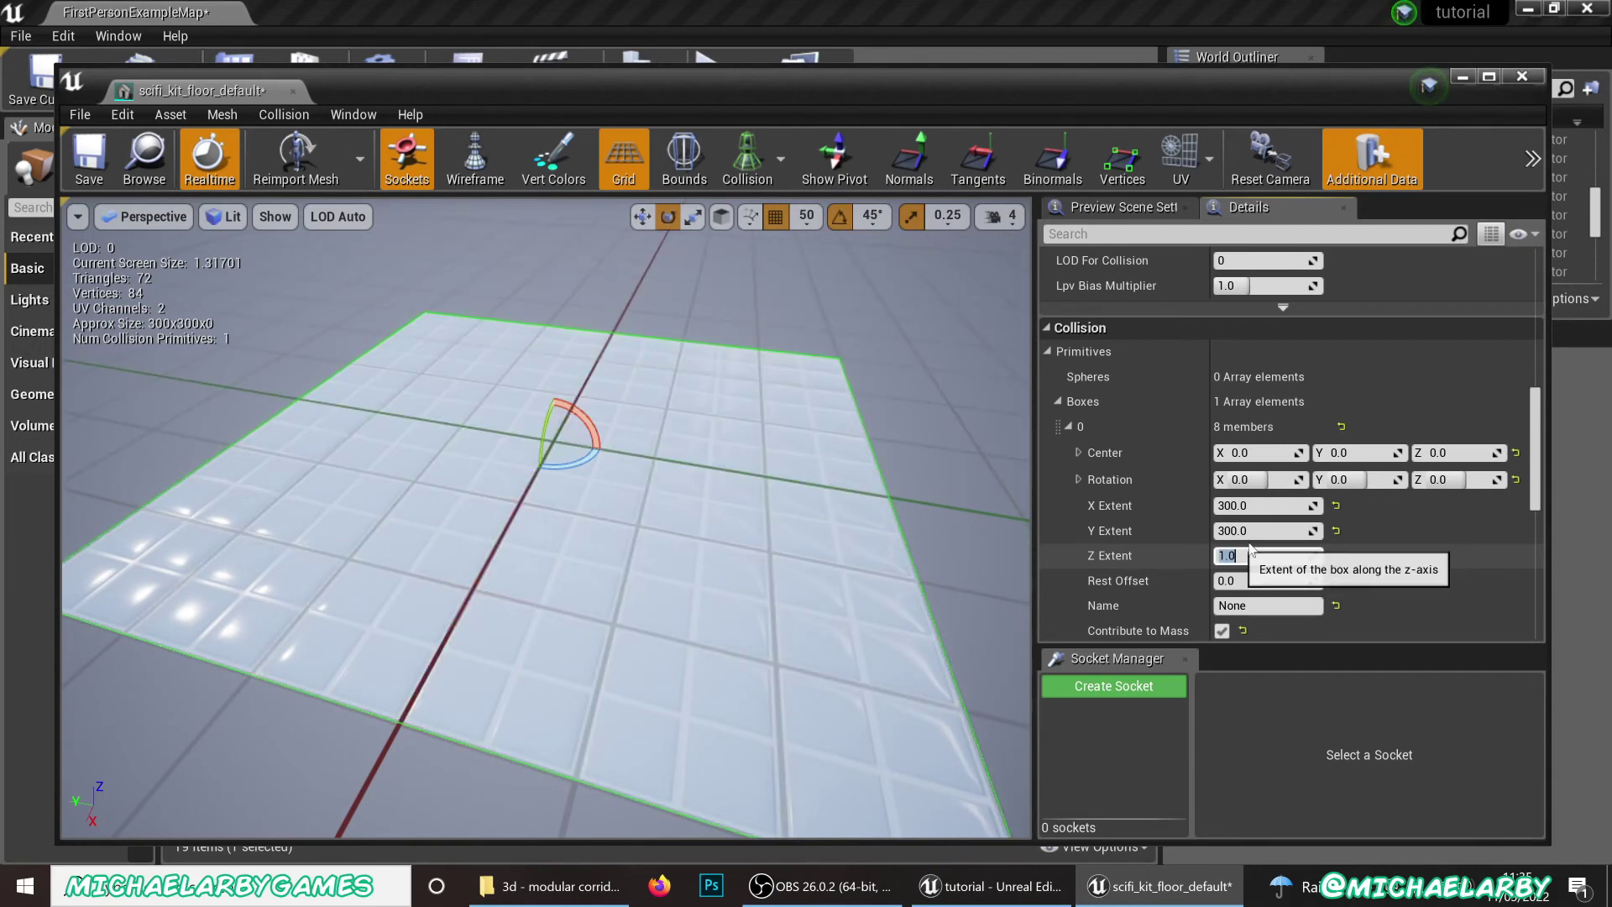
# Try Z Extent values of 6 and 60 for the floor's collision box
pyautogui.write('6')
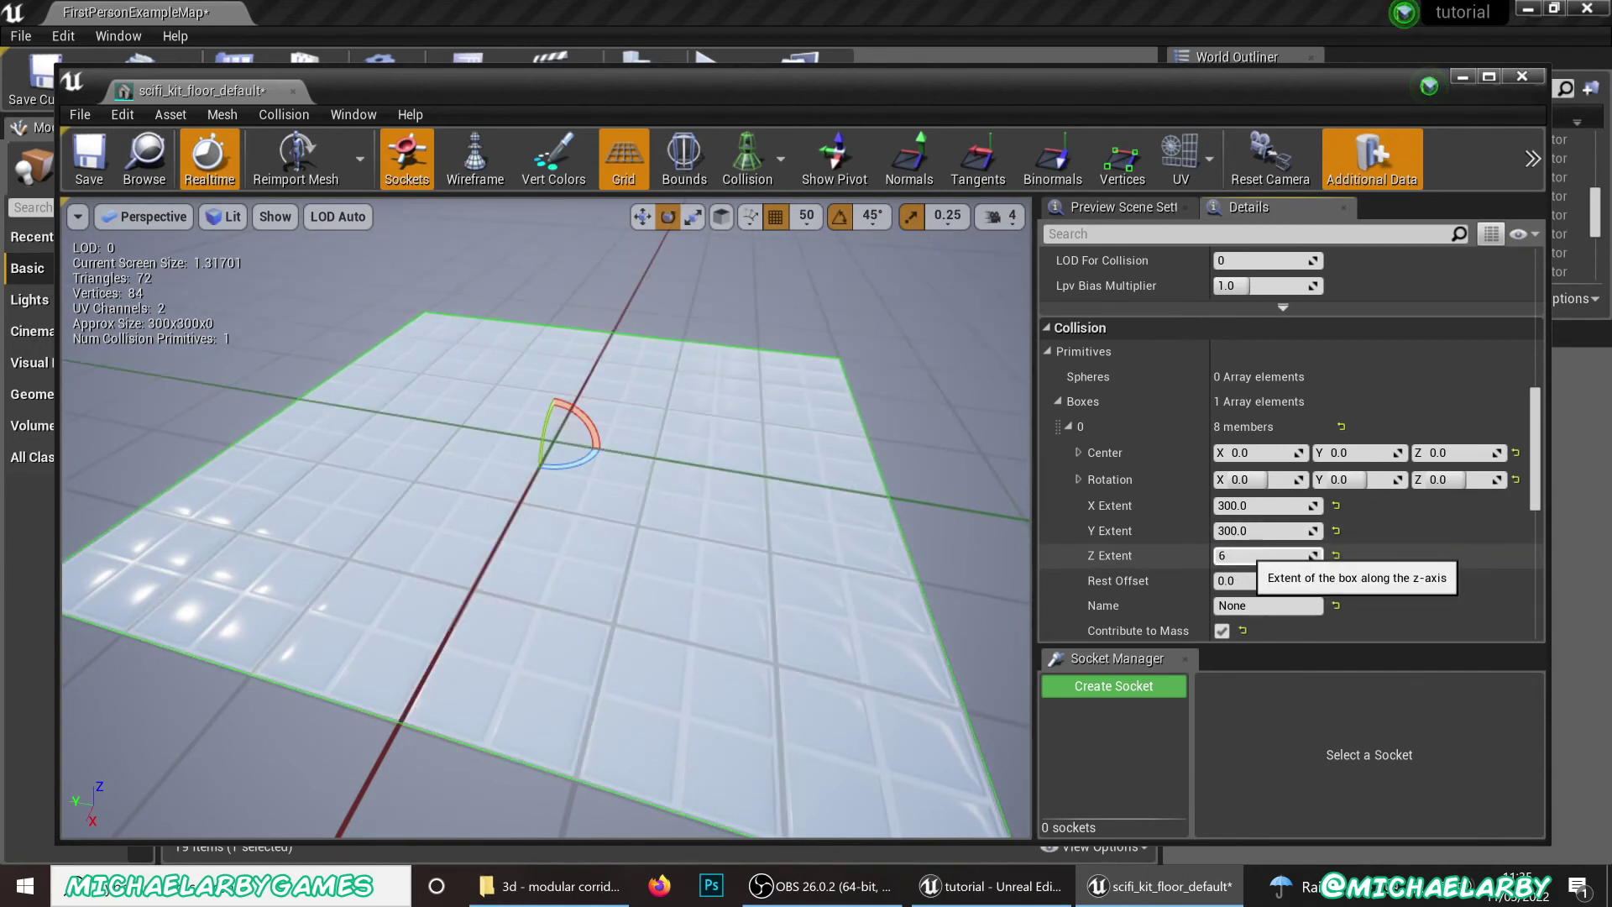
pyautogui.press('Return')
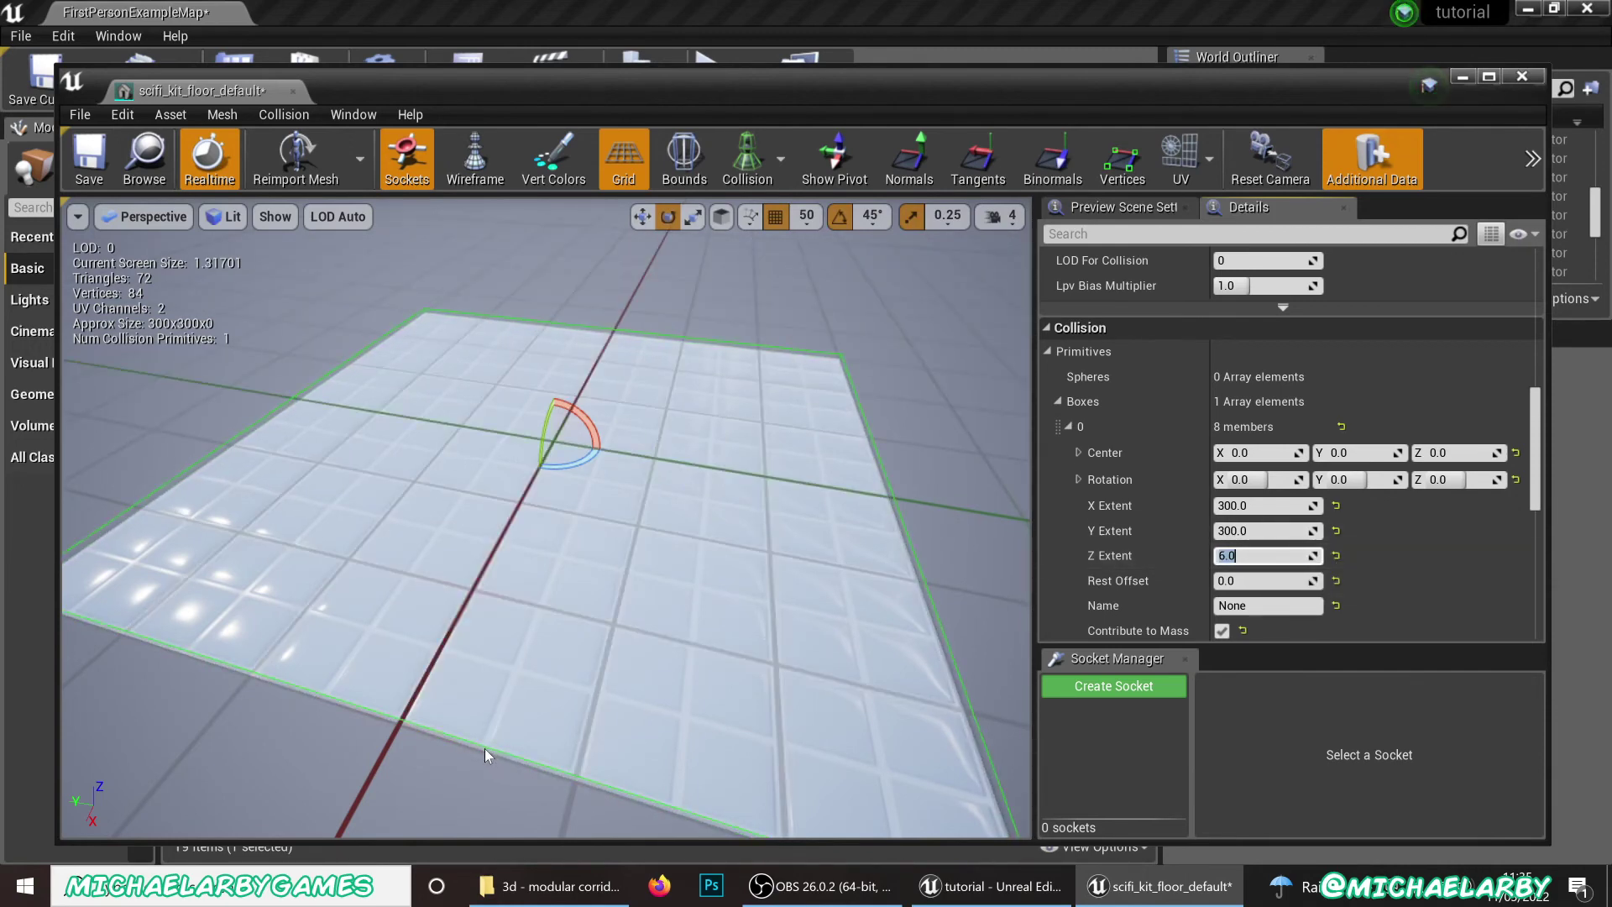
pyautogui.write('6')
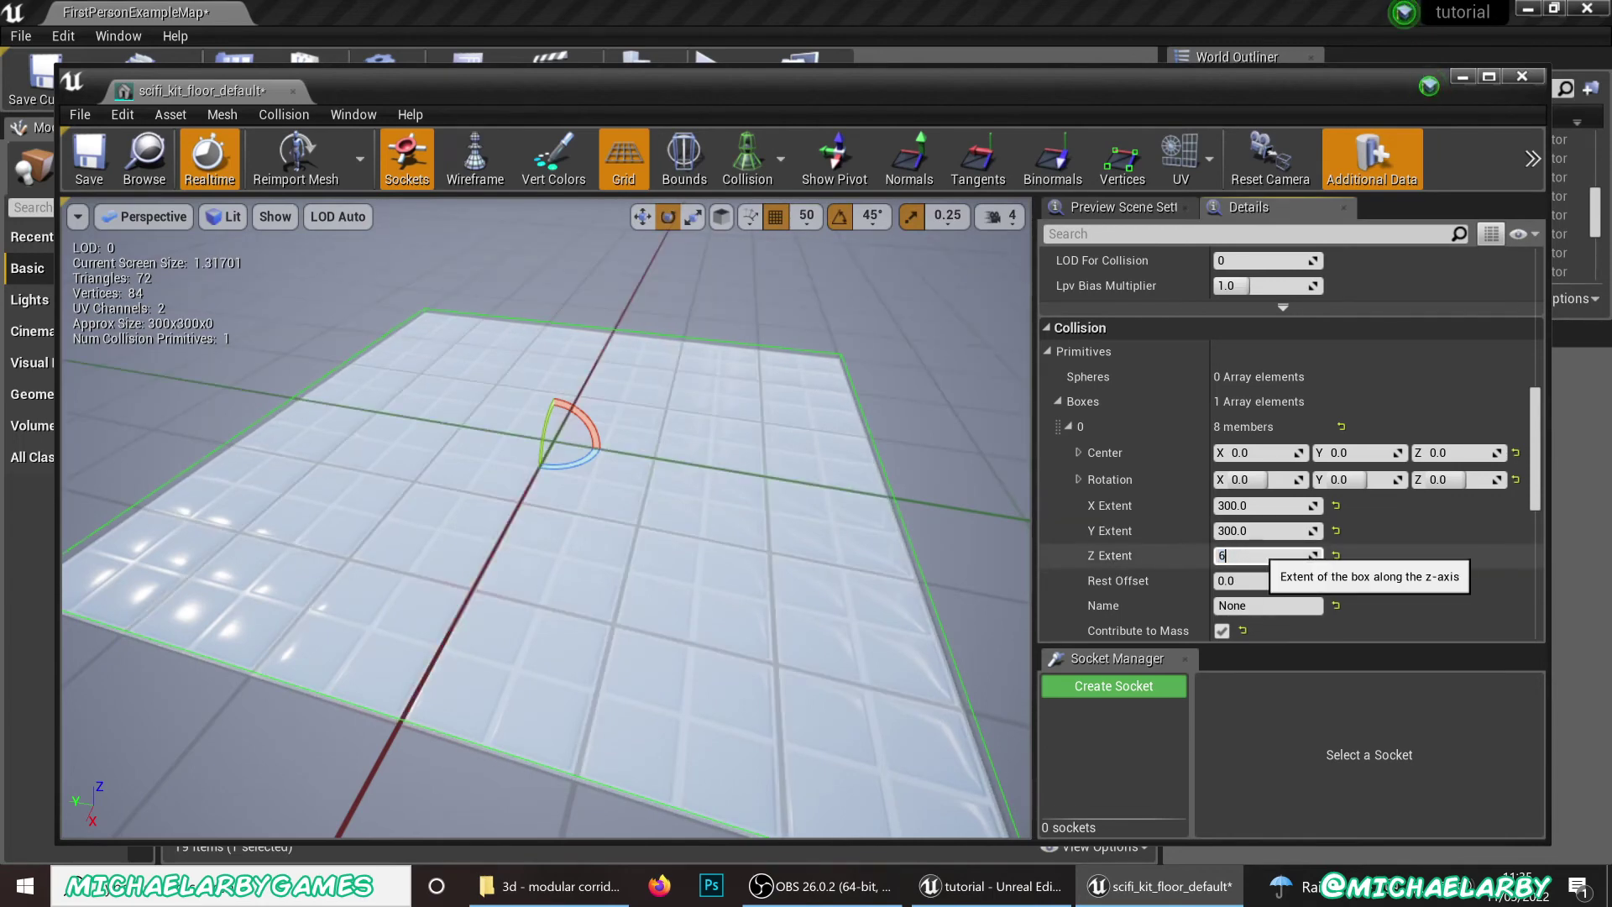
pyautogui.write('0')
pyautogui.press('Return')
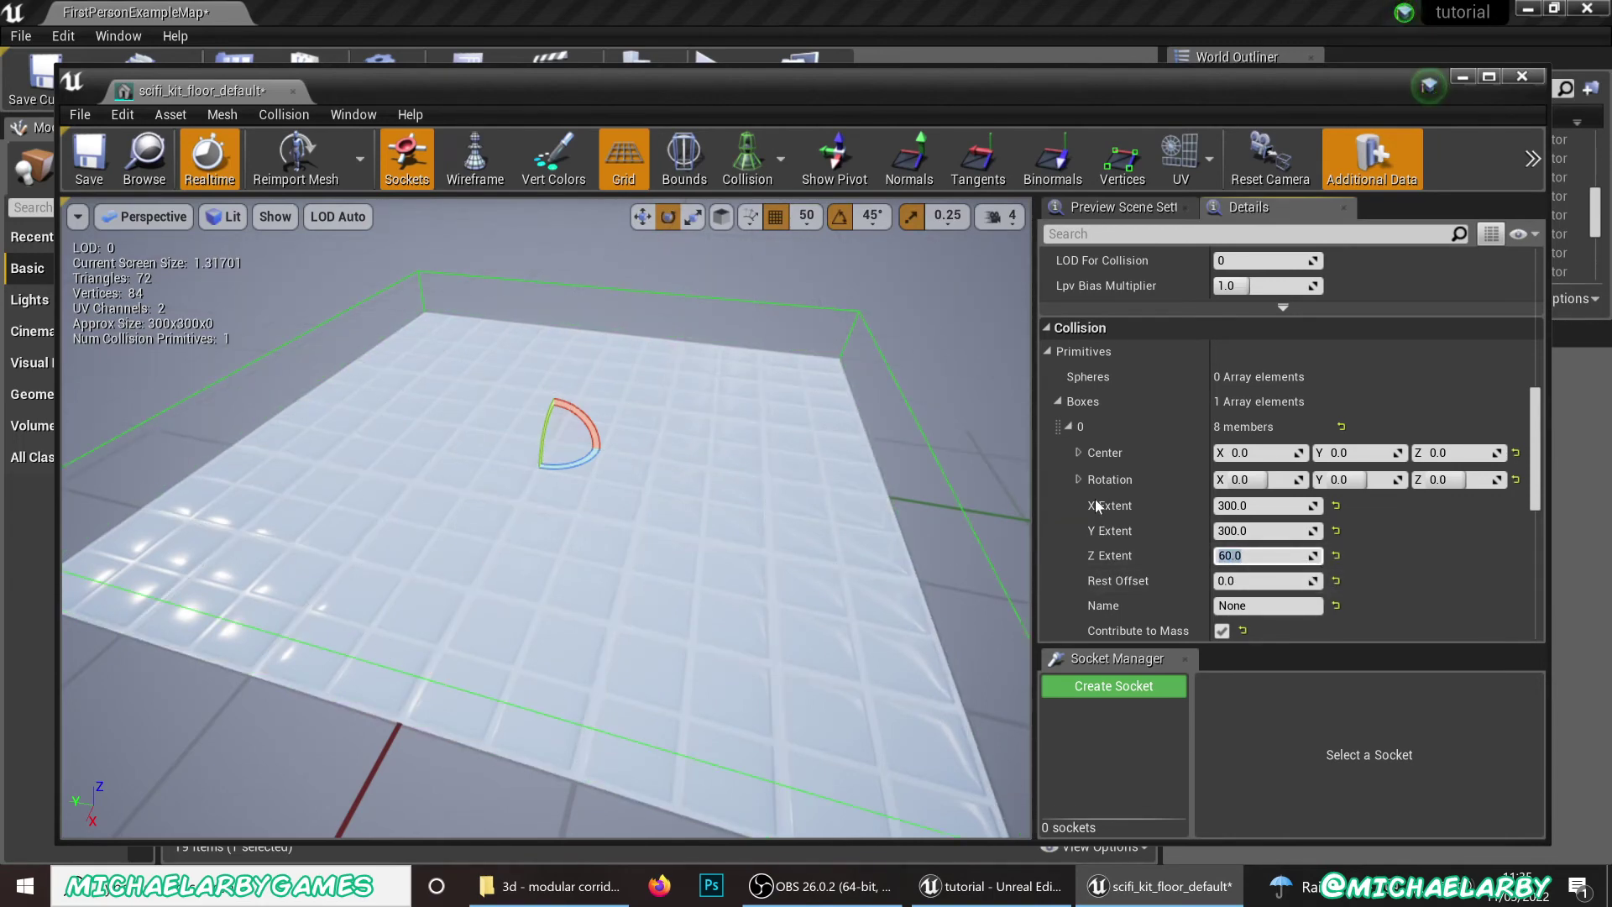
# Set the collision box's Z Extent to 1, then save and close the floor mesh
pyautogui.write('1')
pyautogui.press('Return')
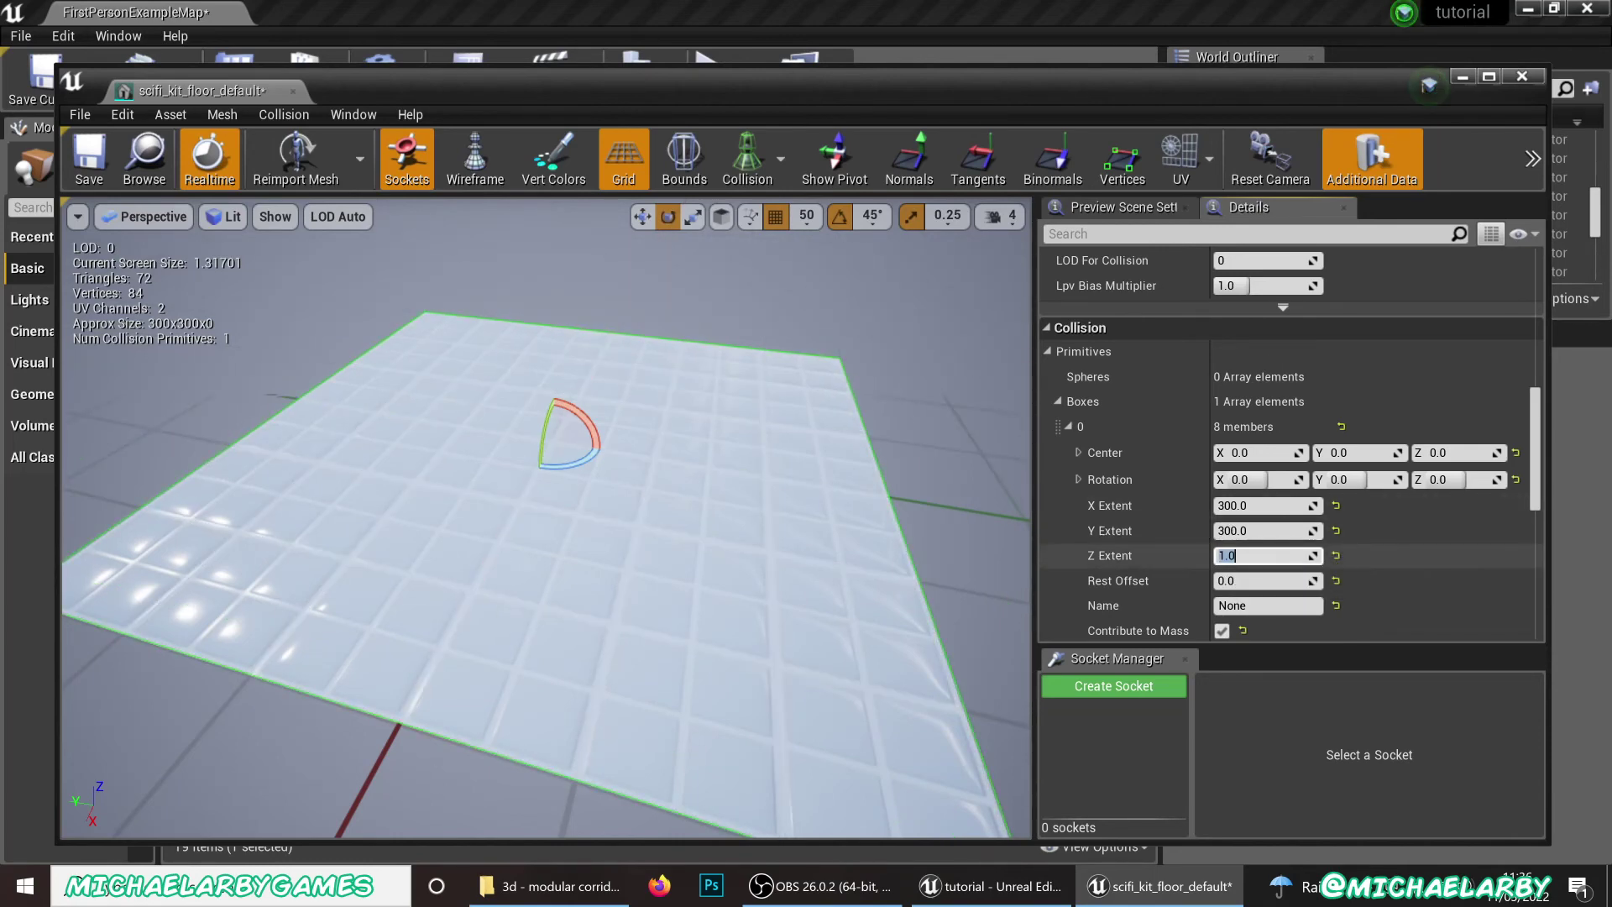
pyautogui.click(89, 158)
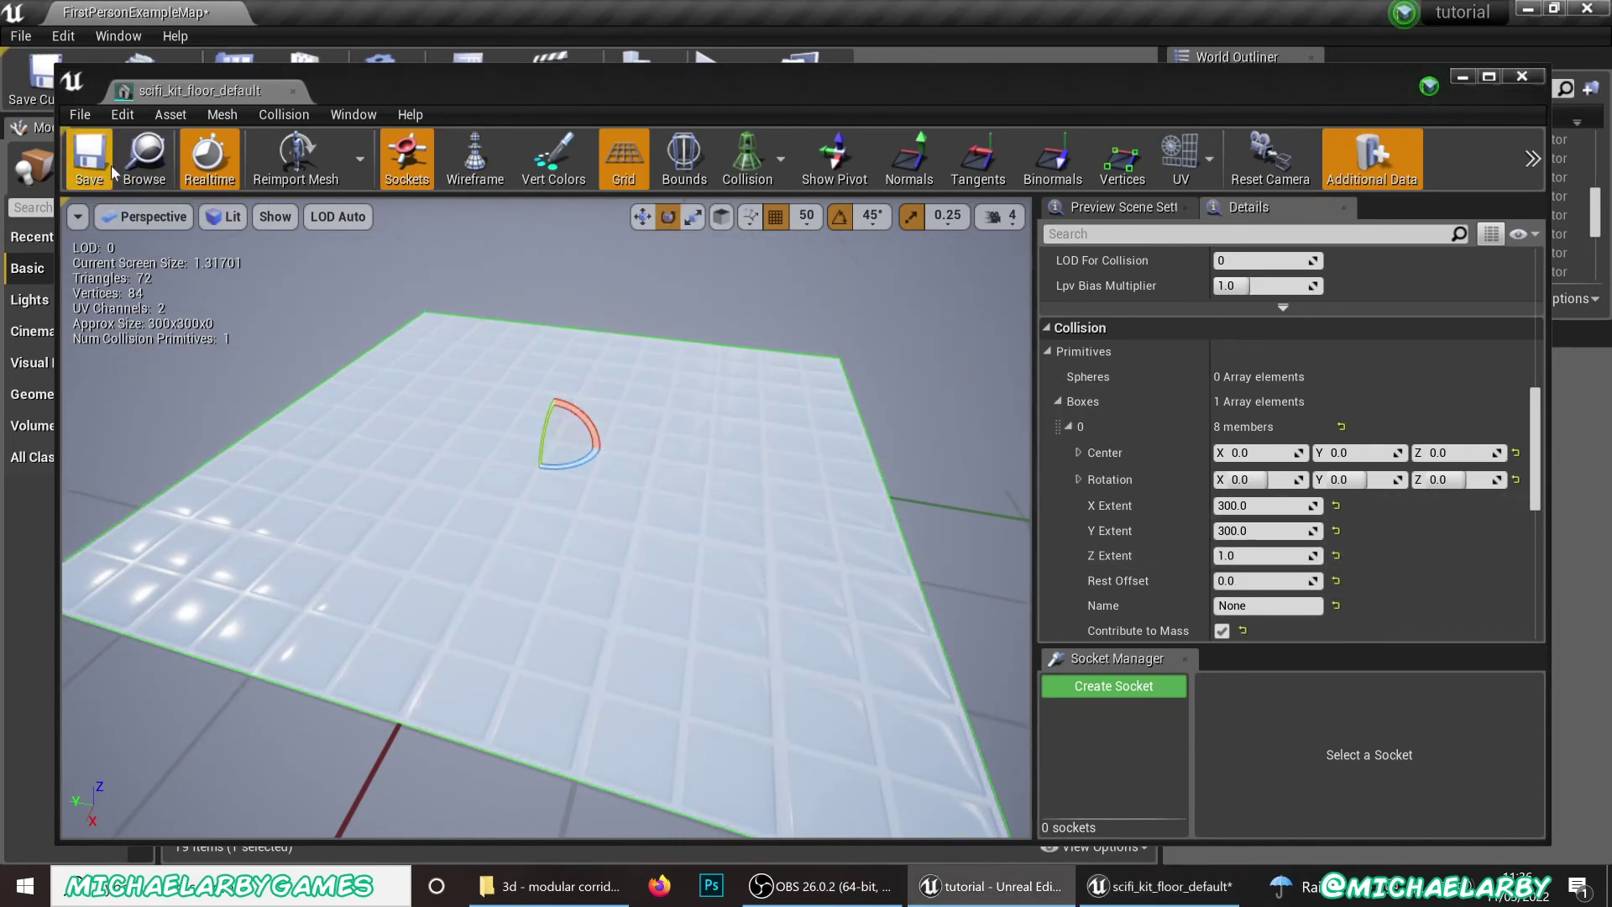
pyautogui.click(1528, 74)
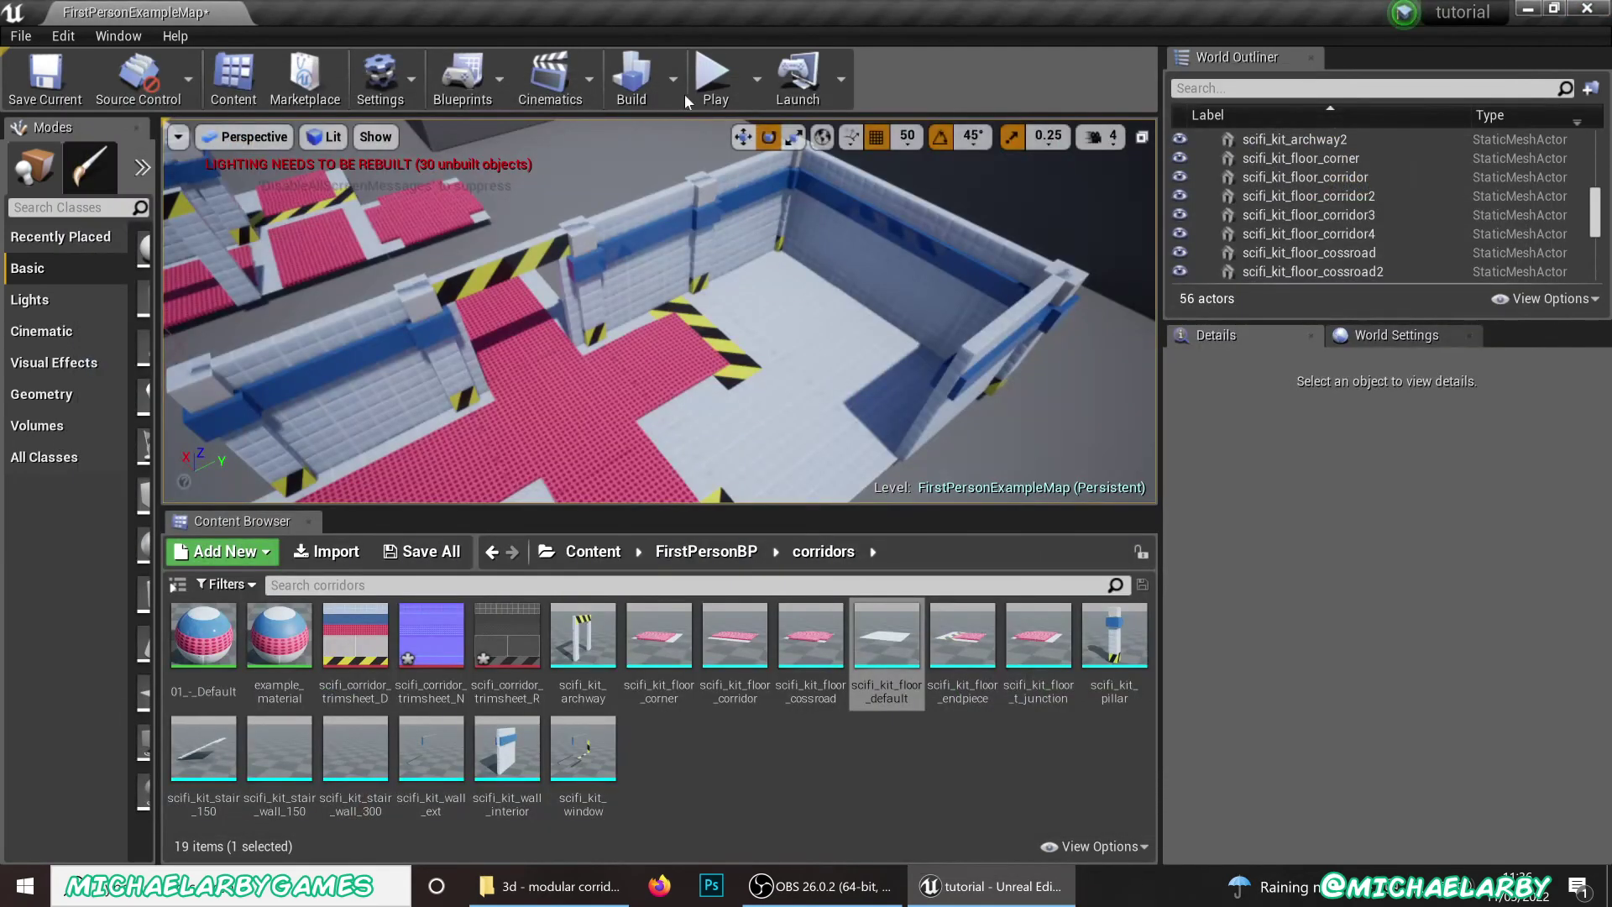
# Play-test the level by walking through the corridor archway and across the room's floor tiles to check their collision, then end the play session
pyautogui.click(712, 77)
pyautogui.click(703, 272)
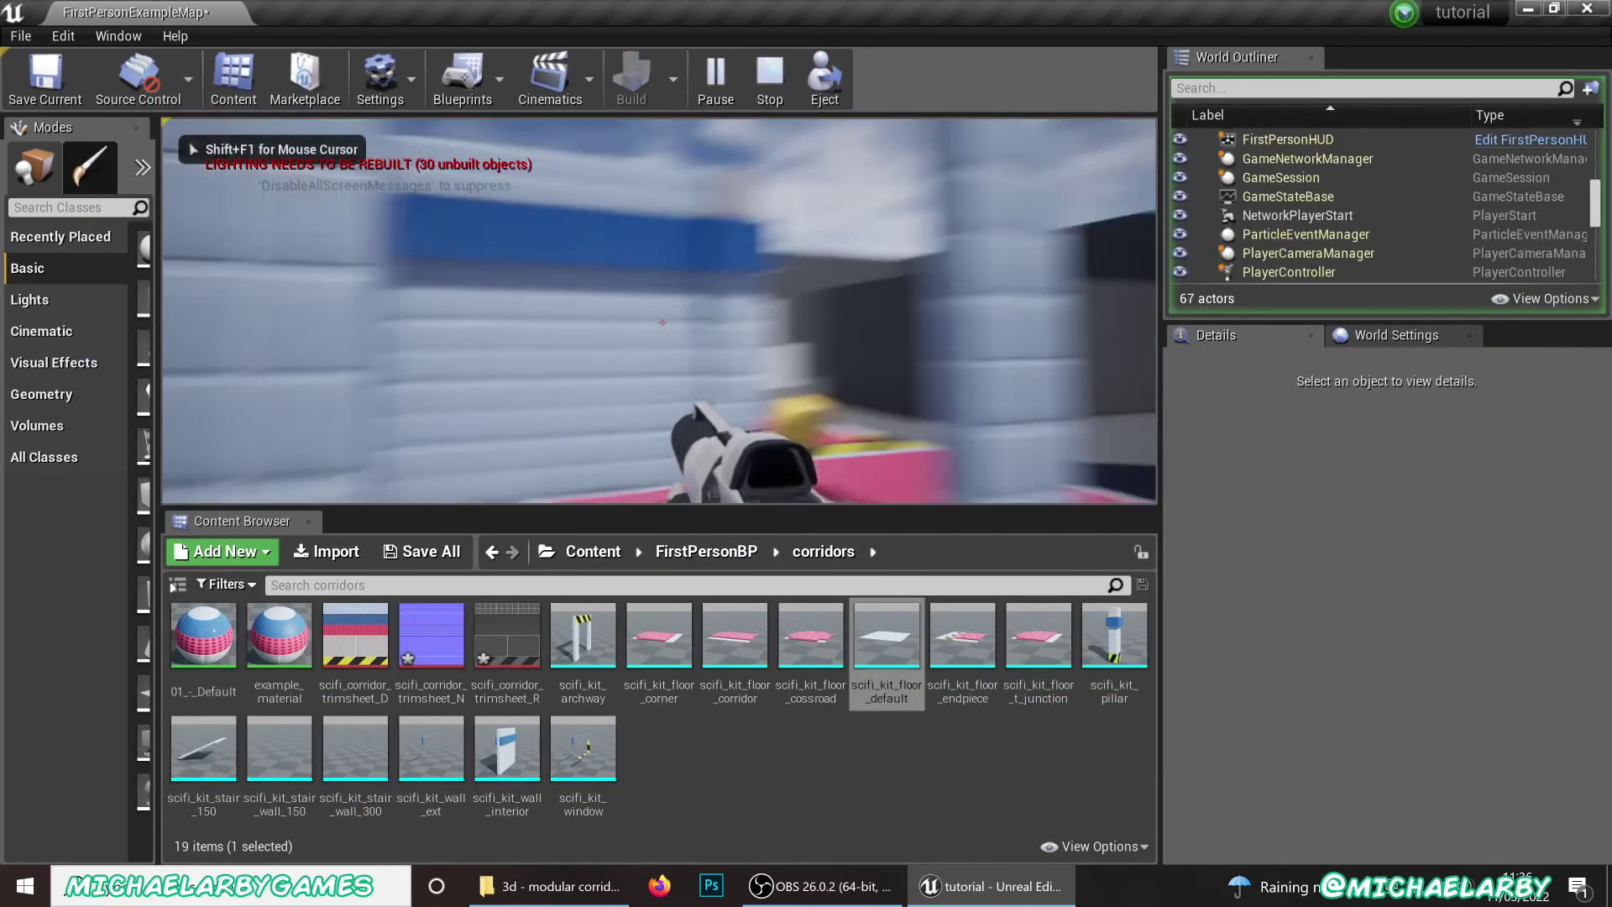
pyautogui.press('w')
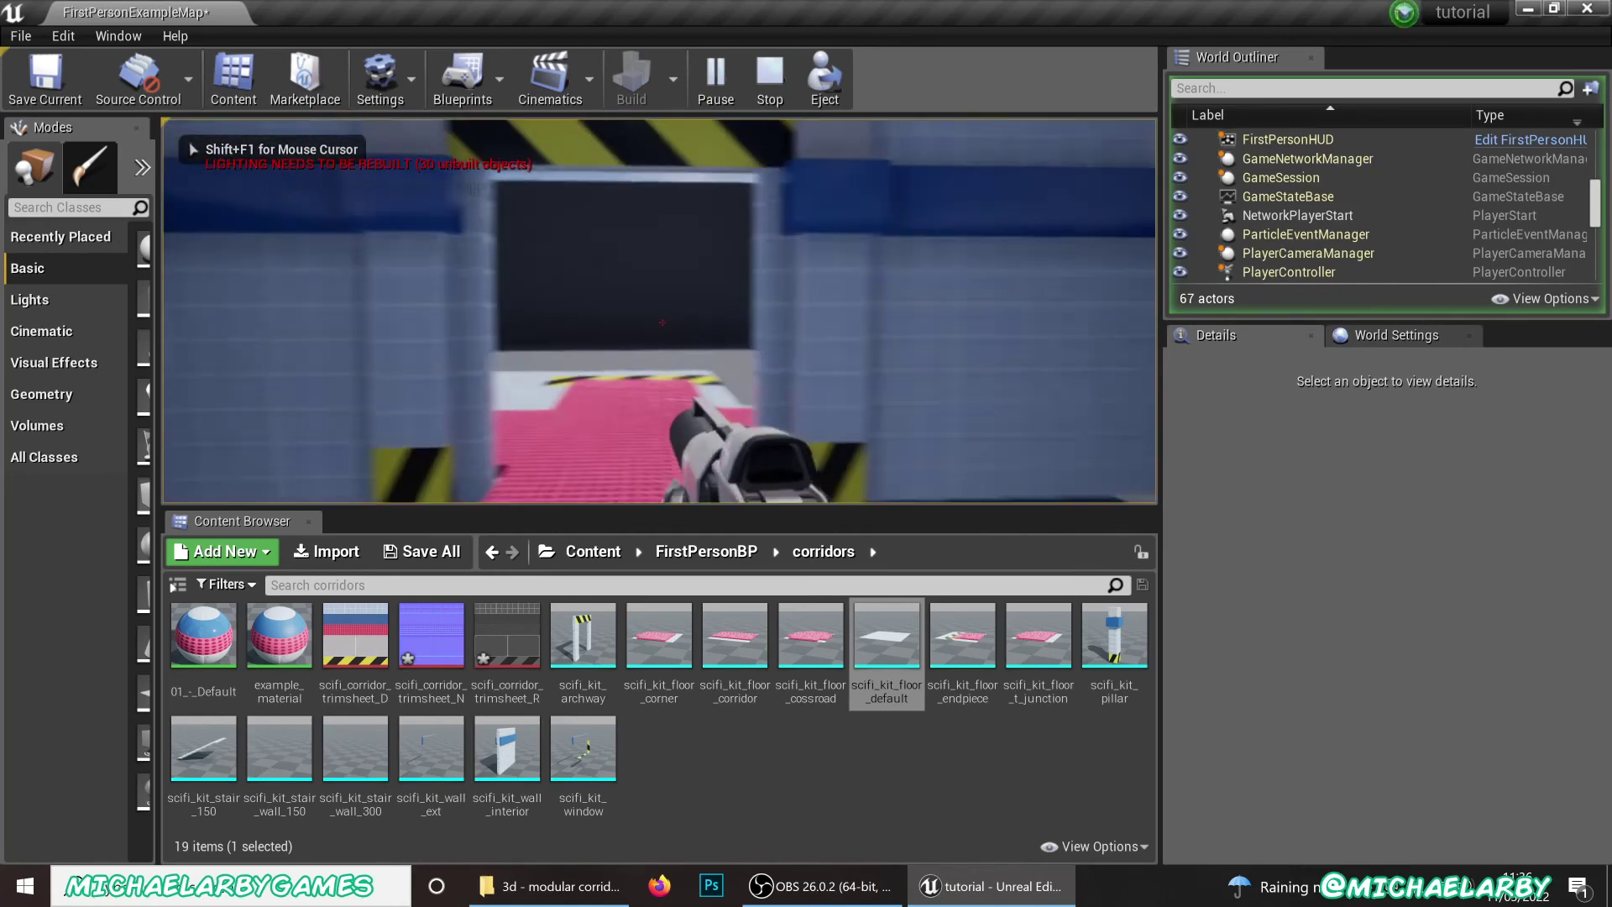
pyautogui.press('w')
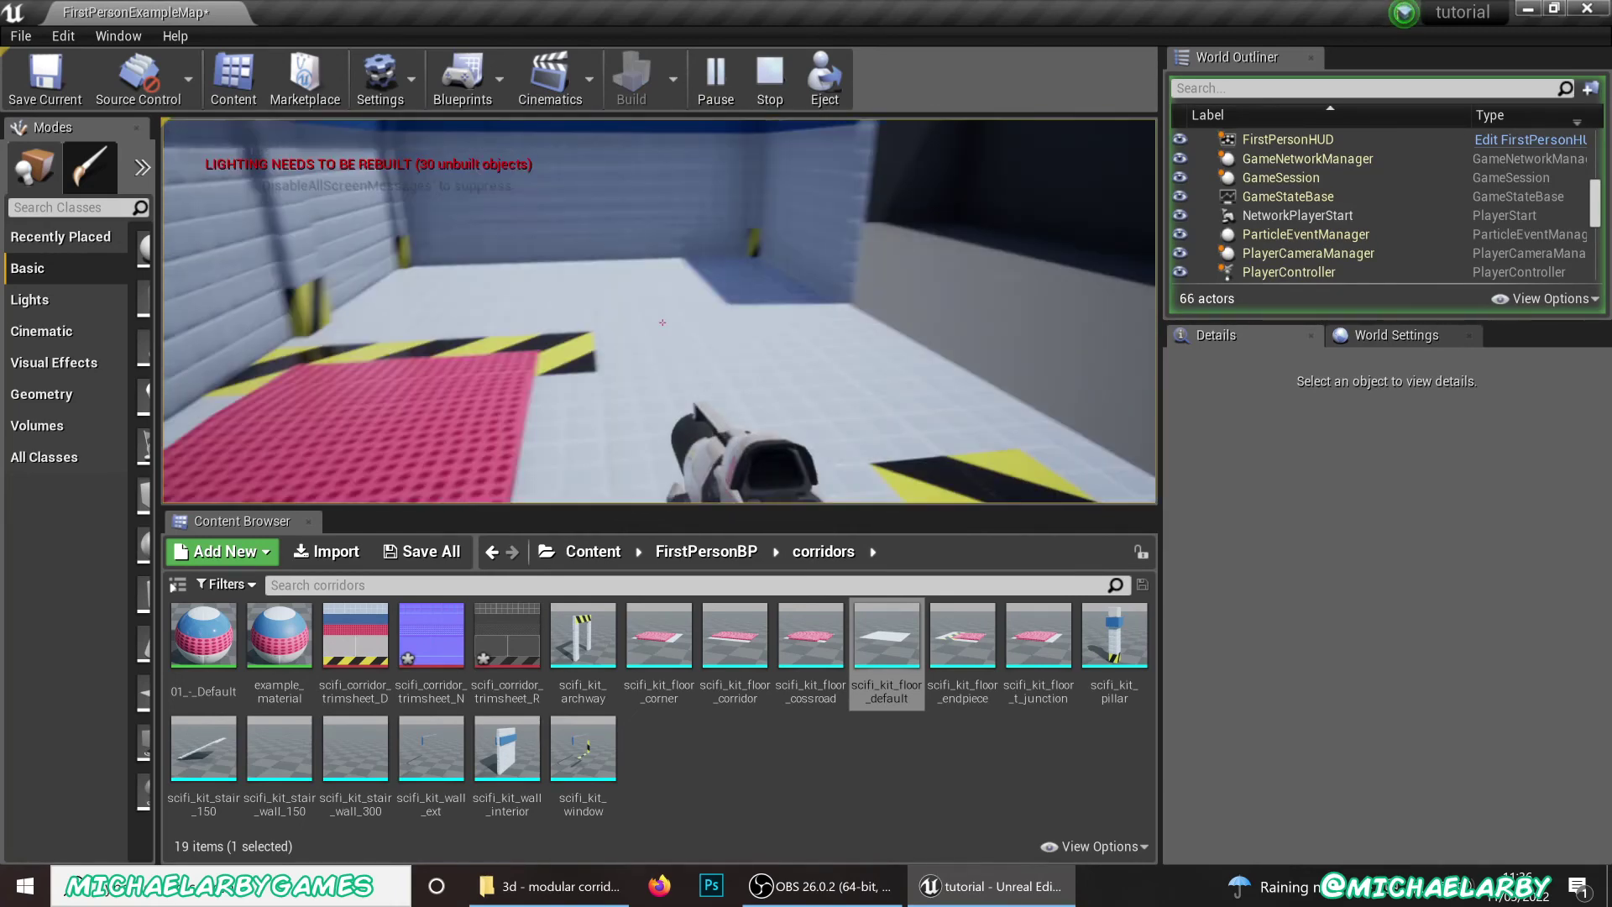
pyautogui.press('w')
pyautogui.press('w')
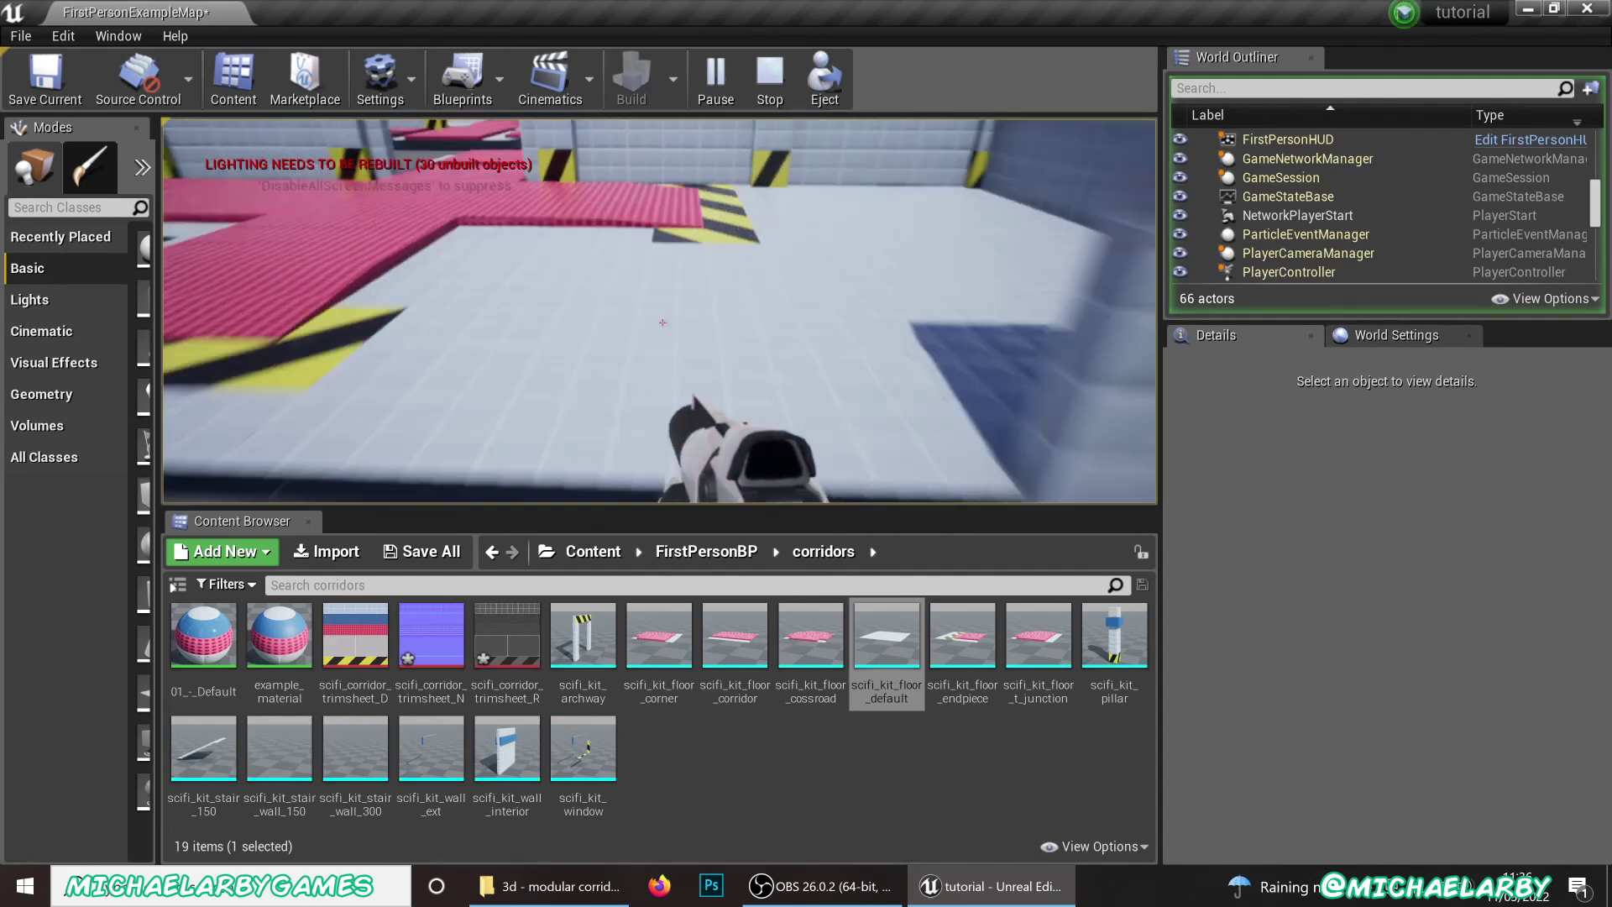
pyautogui.press('w')
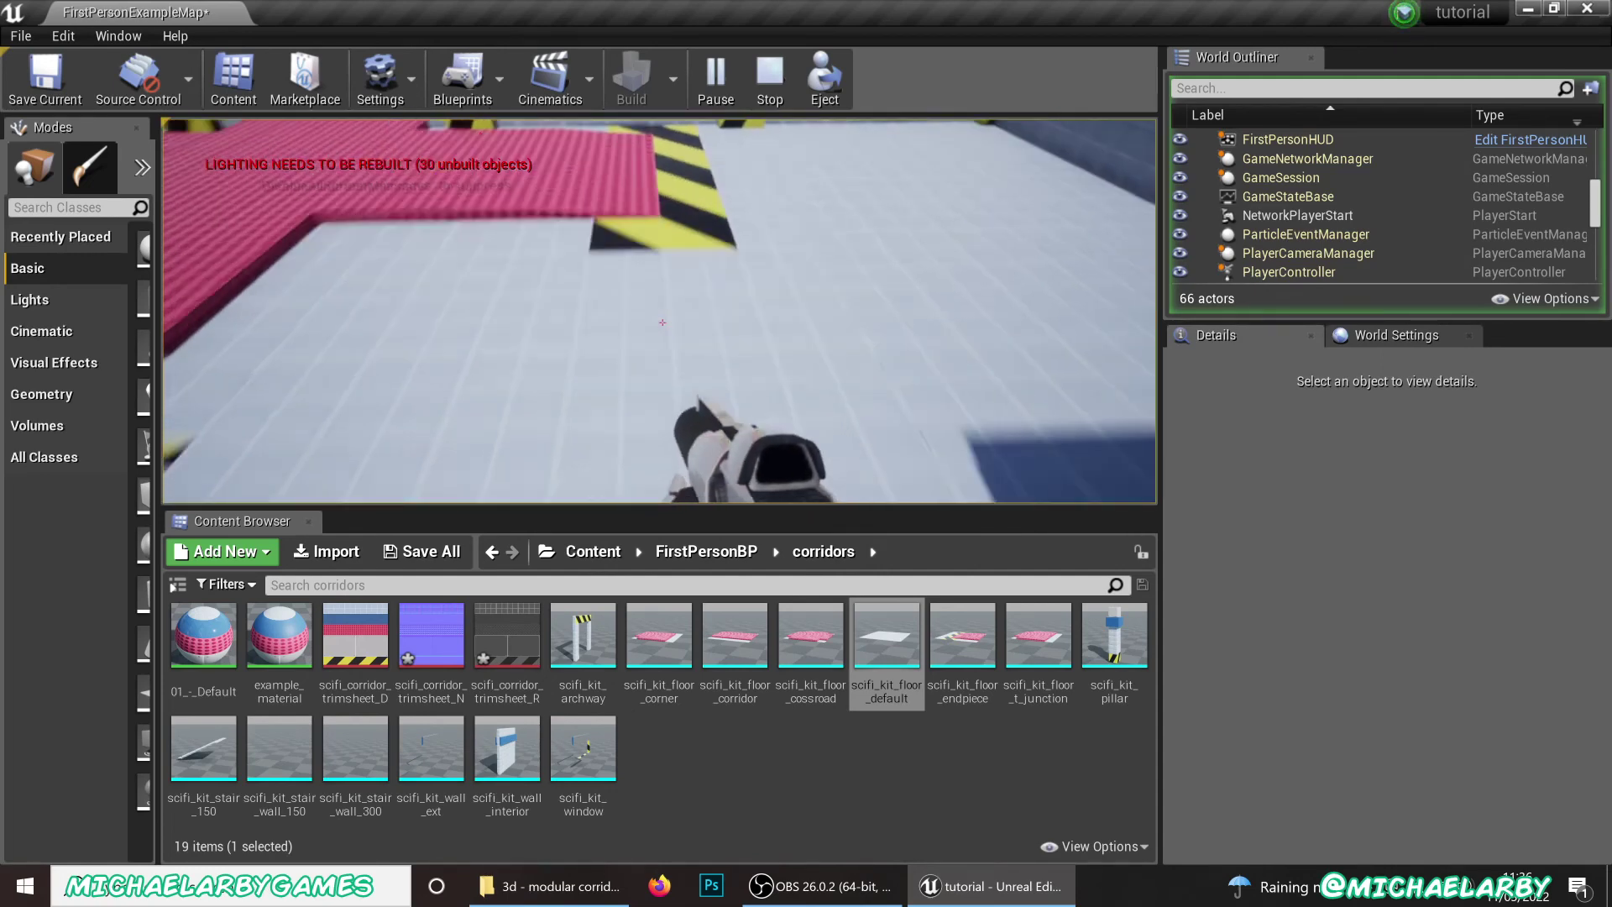
pyautogui.press('w')
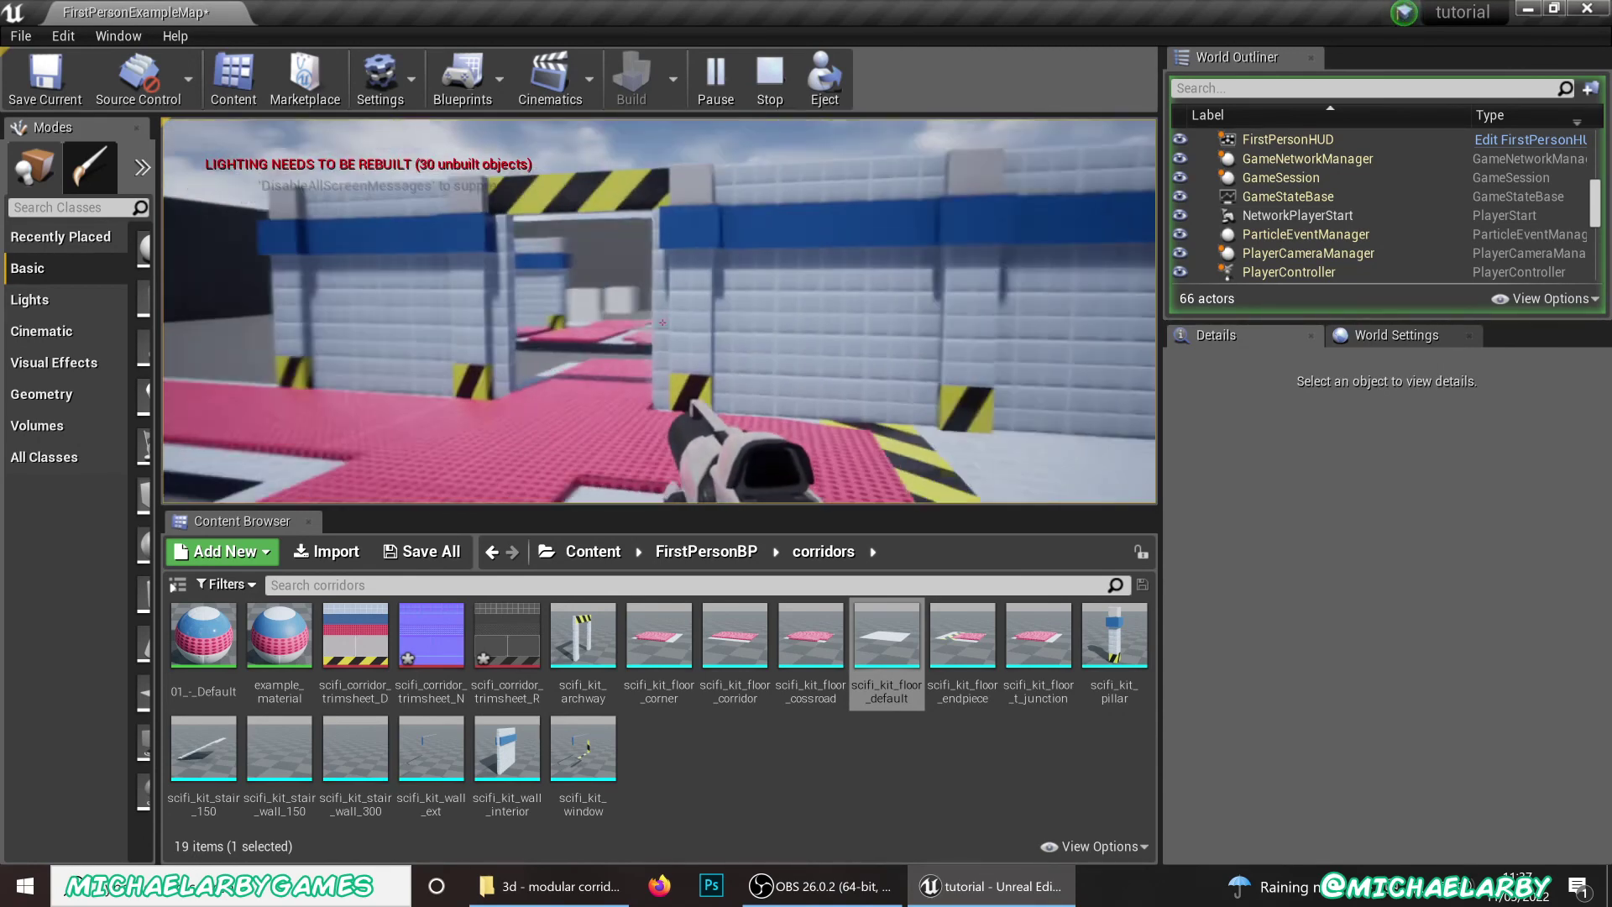
pyautogui.press('w')
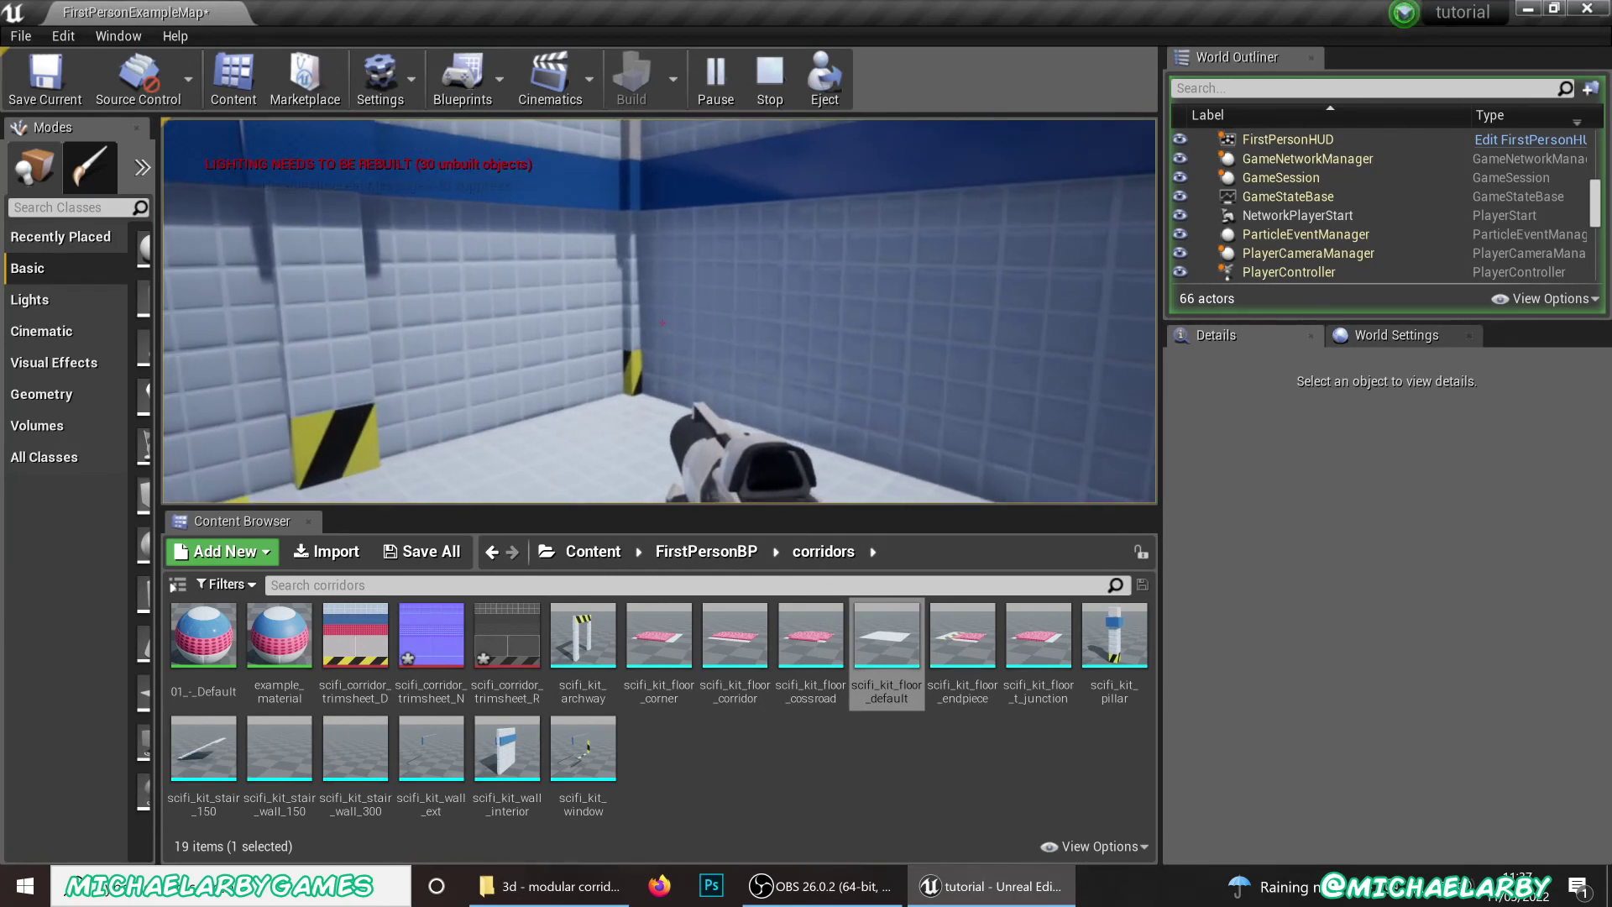
pyautogui.press('Escape')
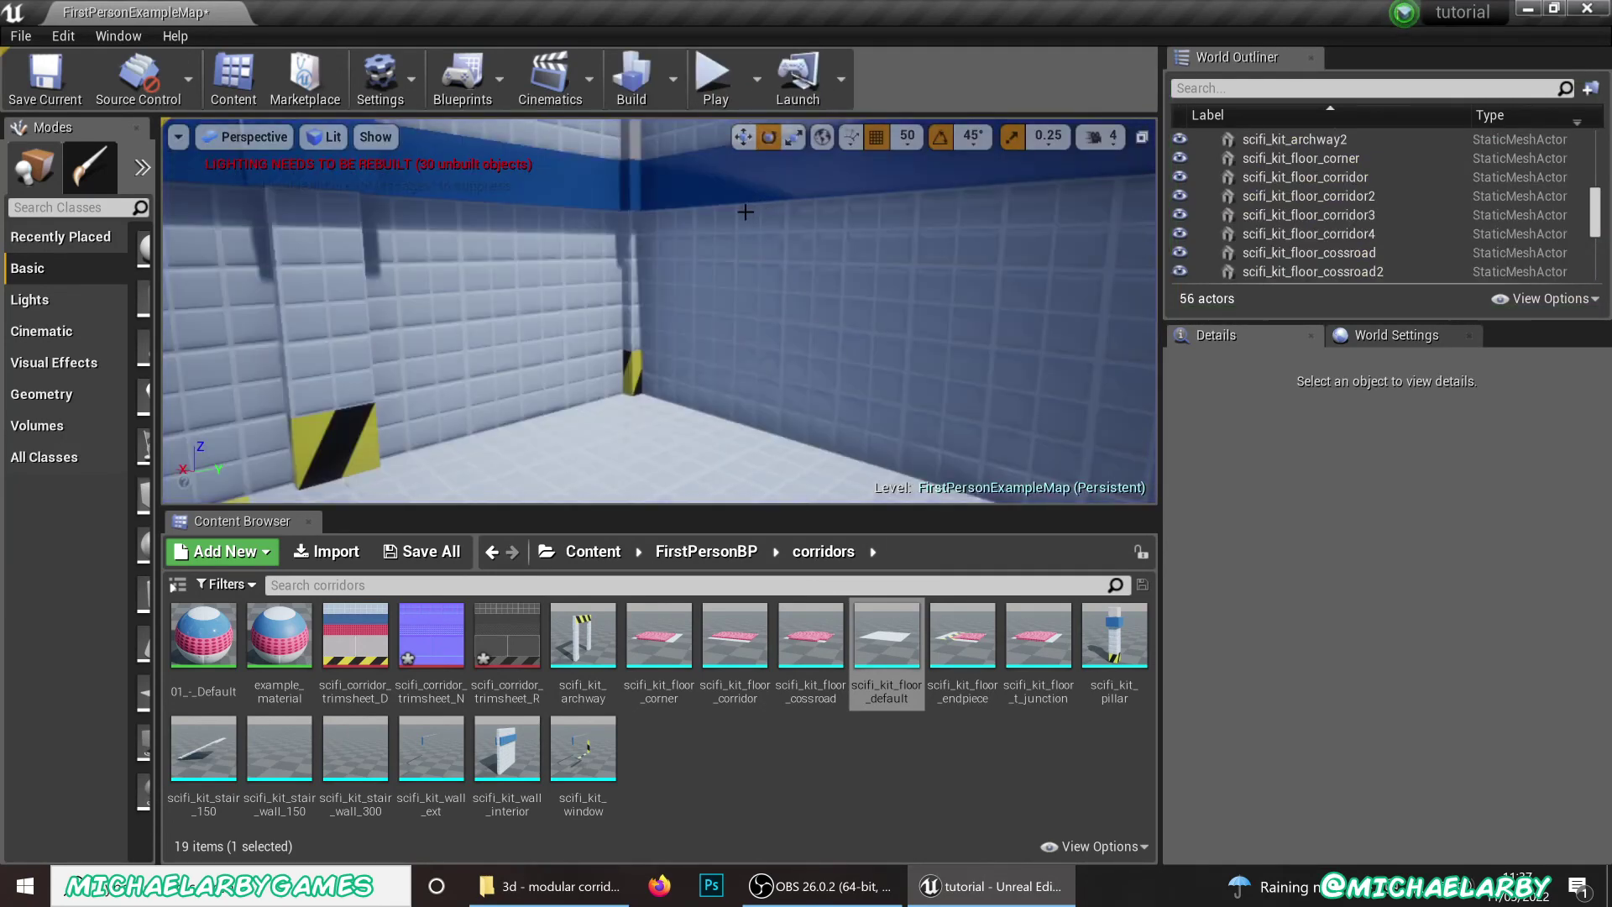